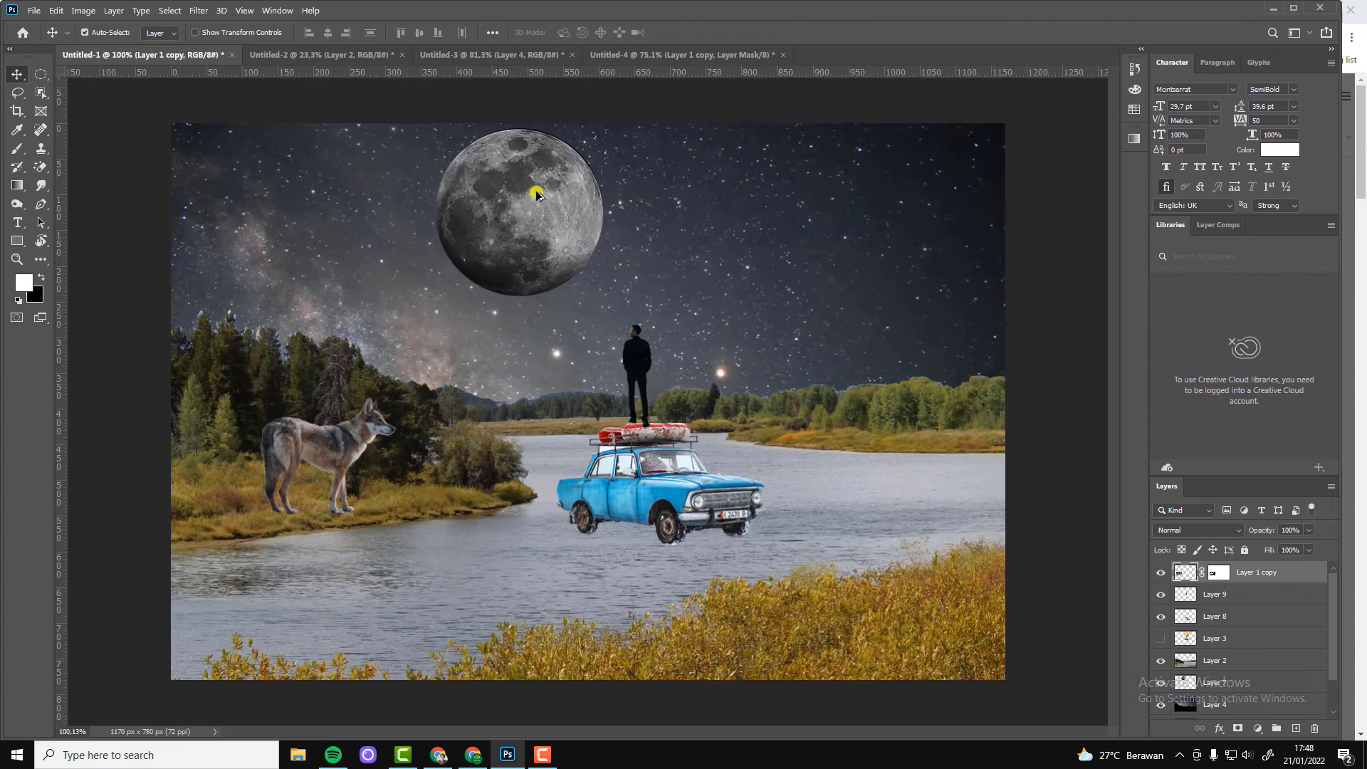
Step: Nudge the moon (Layer 7) slightly left and down, then select the wolf layer
{"action": "left_click_drag", "start_coordinate": [530, 212], "coordinate": [518, 228]}
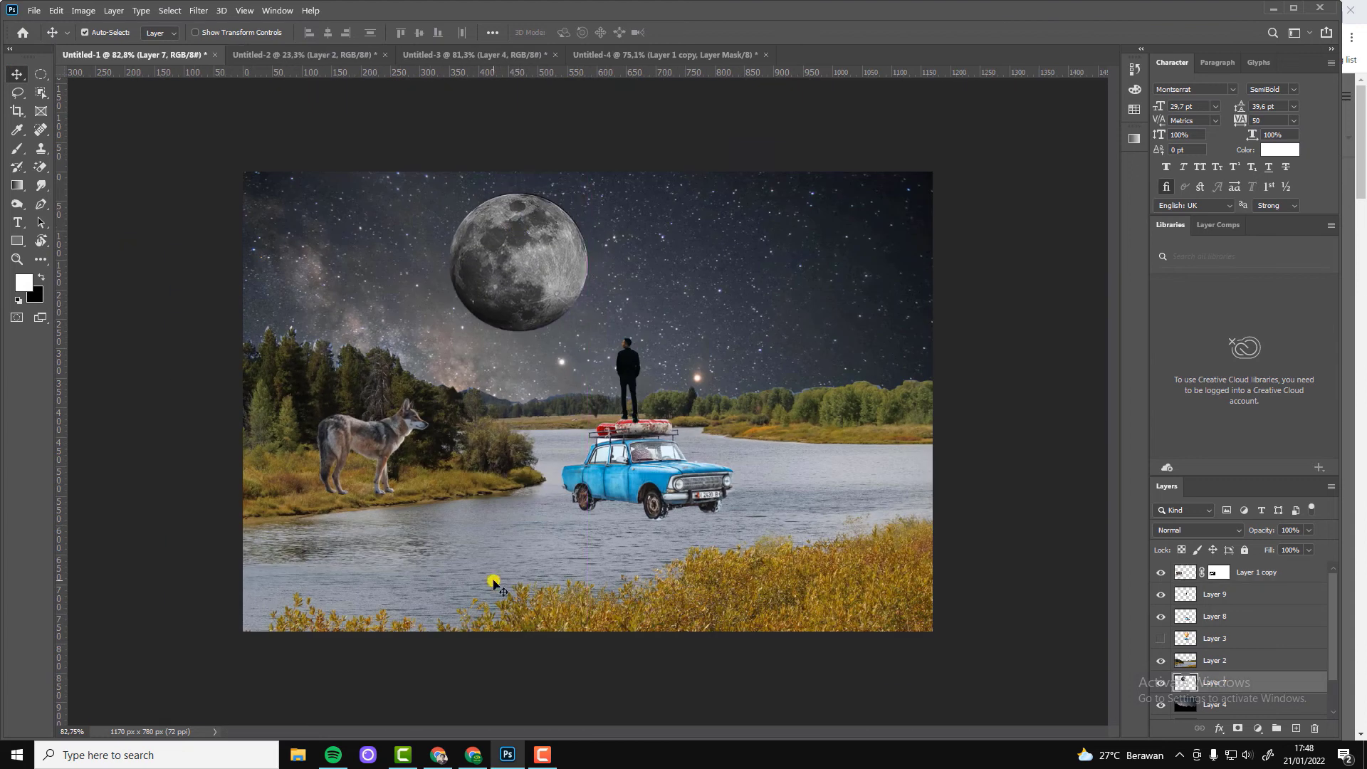
{"action": "scroll", "coordinate": [498, 574], "scroll_direction": "up", "scroll_amount": 3}
{"action": "scroll", "coordinate": [290, 451], "scroll_direction": "up", "scroll_amount": 2}
{"action": "left_click", "coordinate": [1088, 567]}
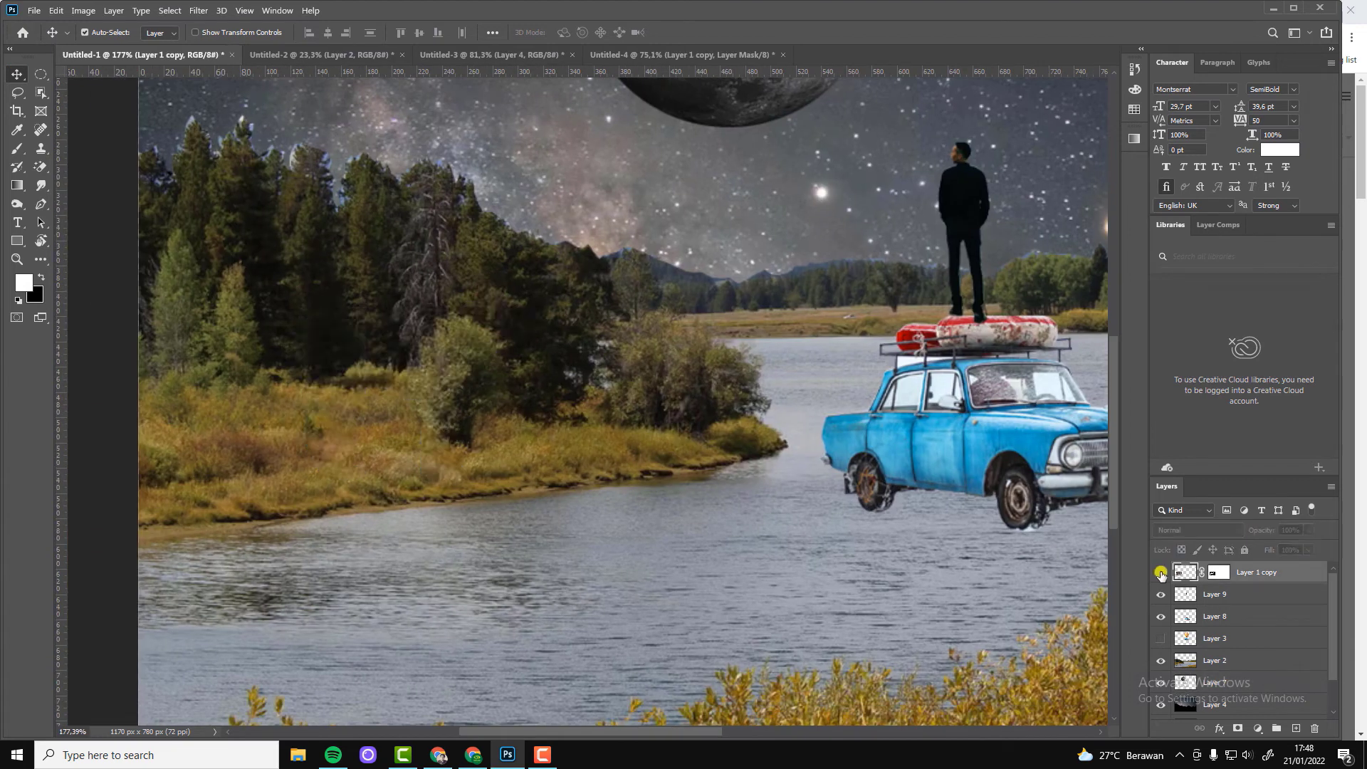
Step: Replace the wolf's mask with a new one and paint its paws away in black
{"action": "right_click", "coordinate": [1217, 573]}
{"action": "left_click", "coordinate": [1242, 602]}
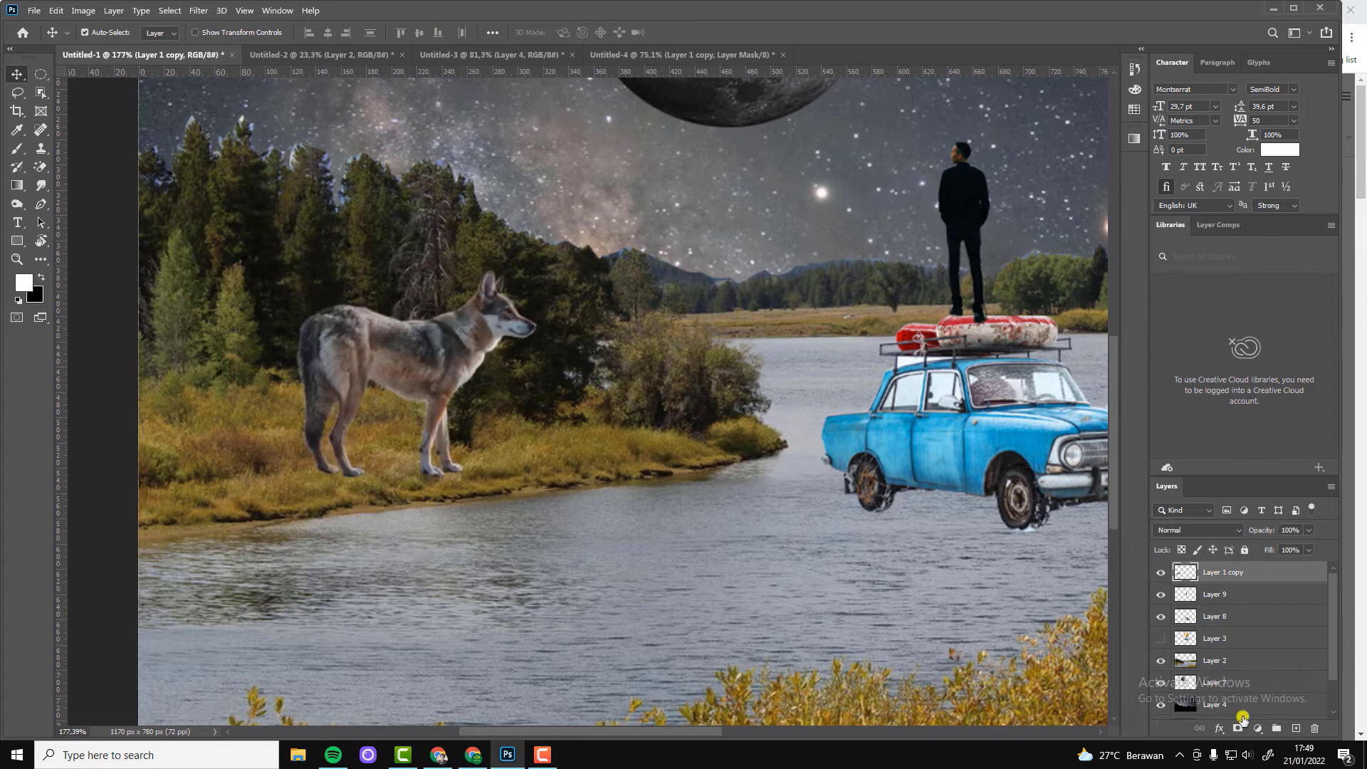
{"action": "left_click", "coordinate": [1242, 719]}
{"action": "key", "text": "b"}
{"action": "key", "text": "x"}
{"action": "scroll", "coordinate": [335, 477], "scroll_direction": "up", "scroll_amount": 2}
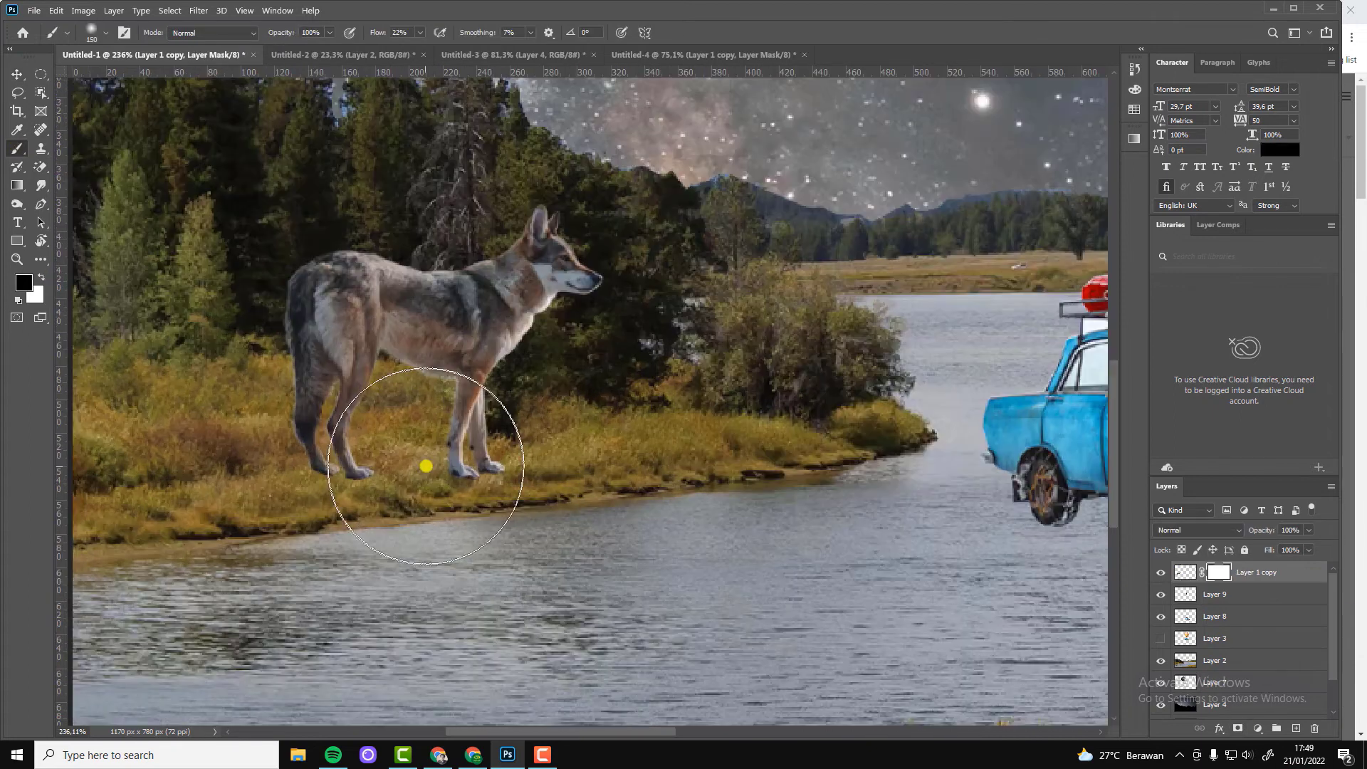
{"action": "key", "text": "bracketleft"}
{"action": "key", "text": "bracketleft"}
{"action": "key", "text": "bracketleft"}
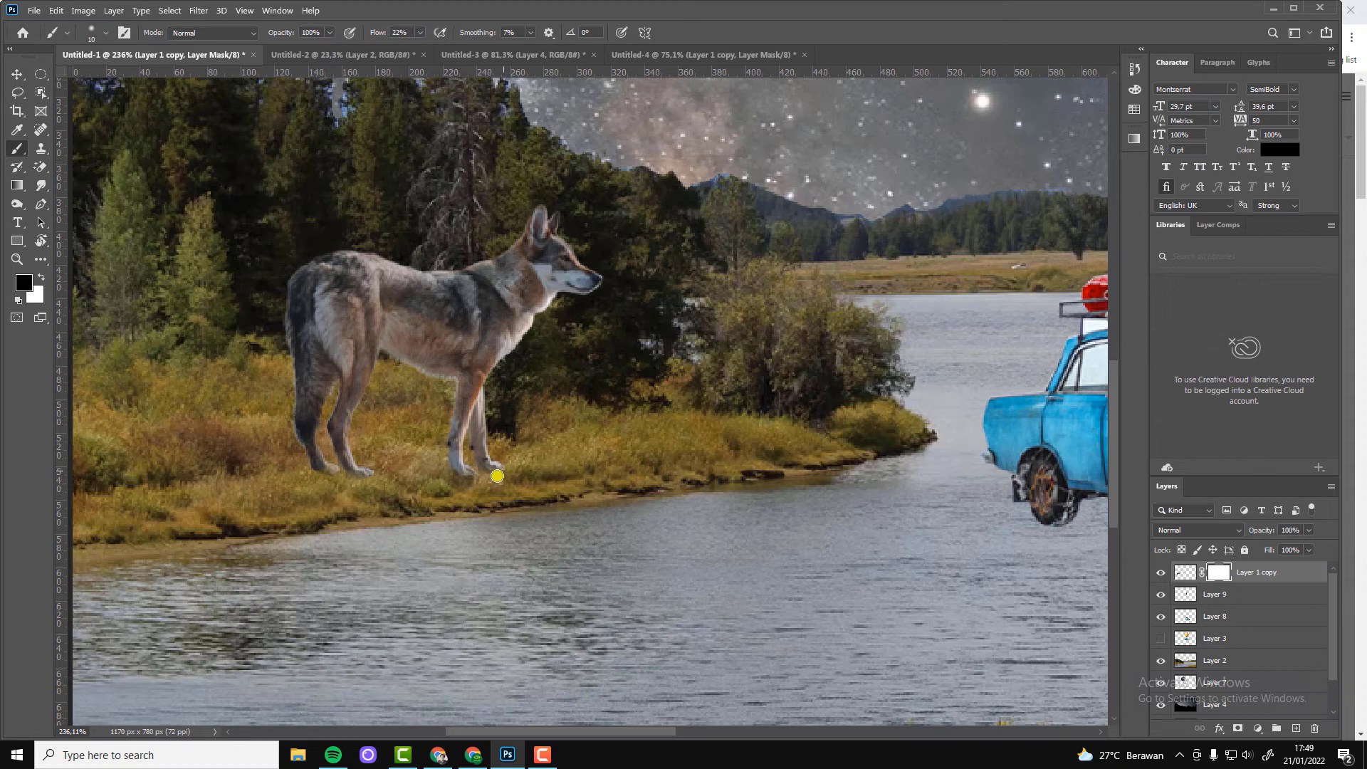
{"action": "scroll", "coordinate": [696, 469], "scroll_direction": "down", "scroll_amount": 4}
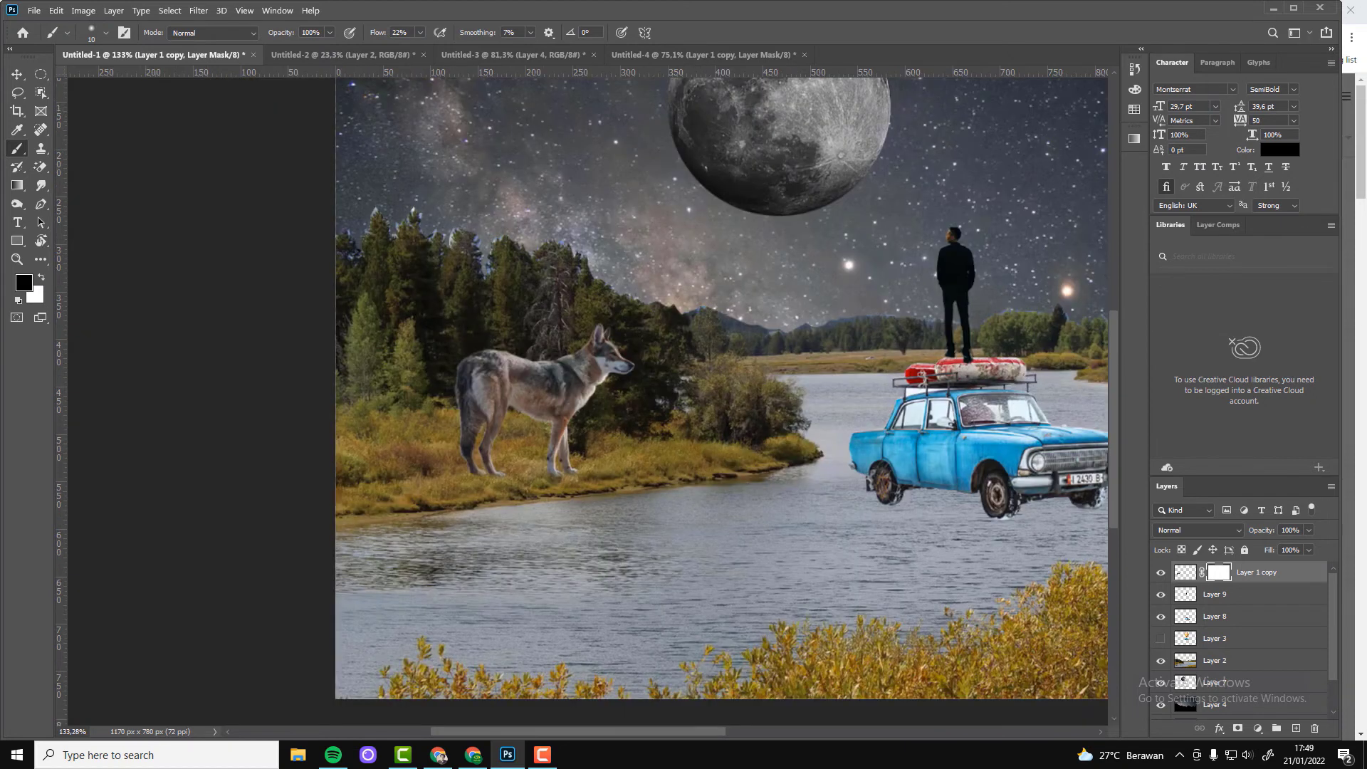
{"action": "key", "text": "v"}
{"action": "scroll", "coordinate": [875, 296], "scroll_direction": "down", "scroll_amount": 3}
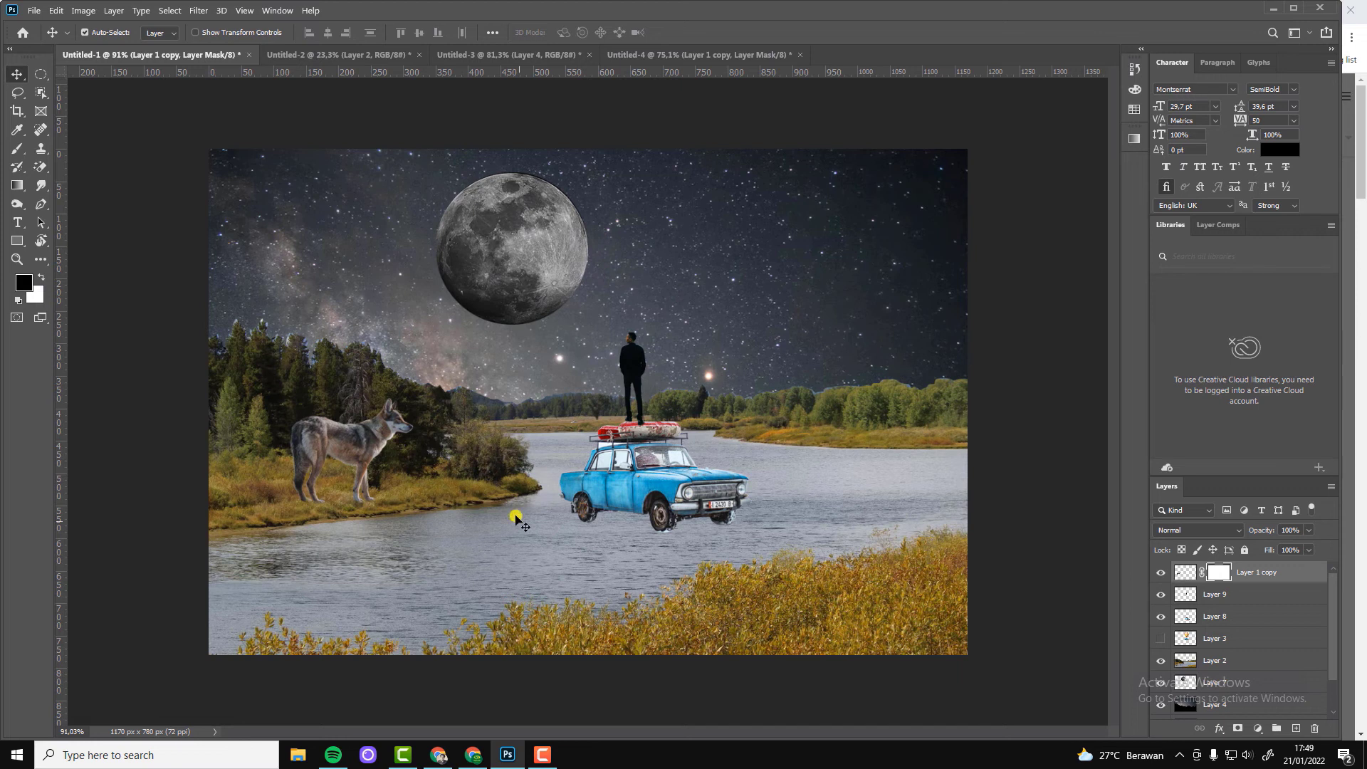
Step: Add a clipped Brightness/Contrast layer to the river landscape with Brightness -52
{"action": "left_click", "coordinate": [1224, 660]}
{"action": "left_click", "coordinate": [1161, 660]}
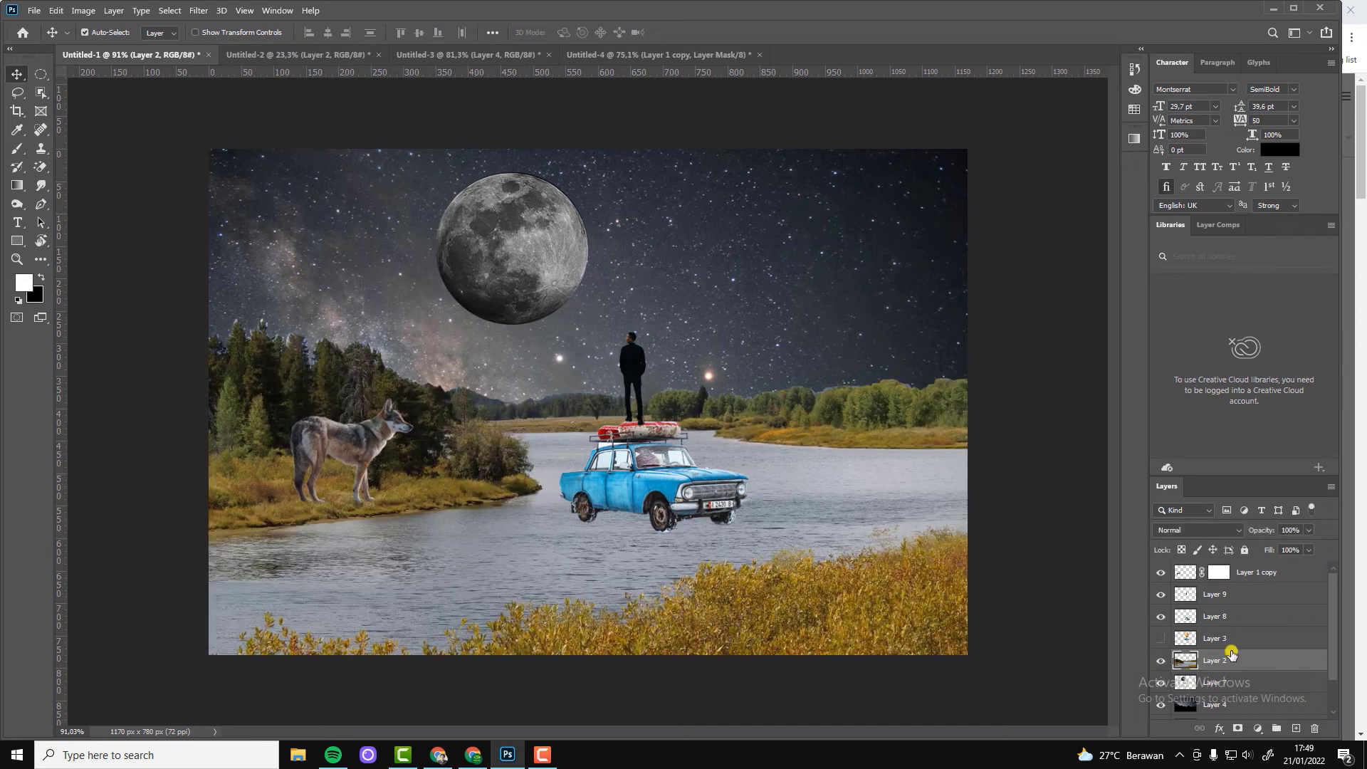
{"action": "left_click", "coordinate": [1258, 728]}
{"action": "left_click", "coordinate": [1260, 491]}
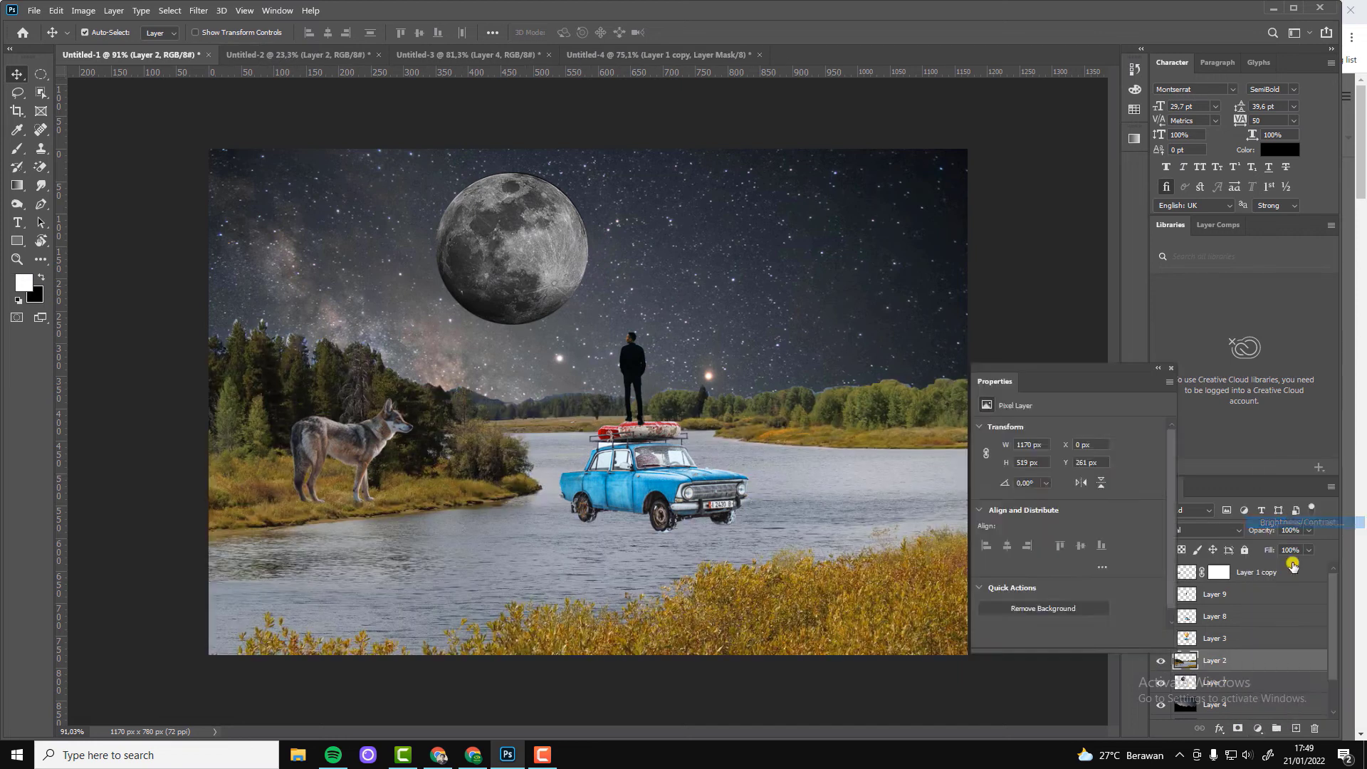
{"action": "mouse_move", "coordinate": [1069, 469]}
{"action": "left_mouse_down"}
{"action": "mouse_move", "coordinate": [1027, 468]}
{"action": "mouse_move", "coordinate": [1077, 497]}
{"action": "mouse_move", "coordinate": [1039, 470]}
{"action": "left_mouse_up"}
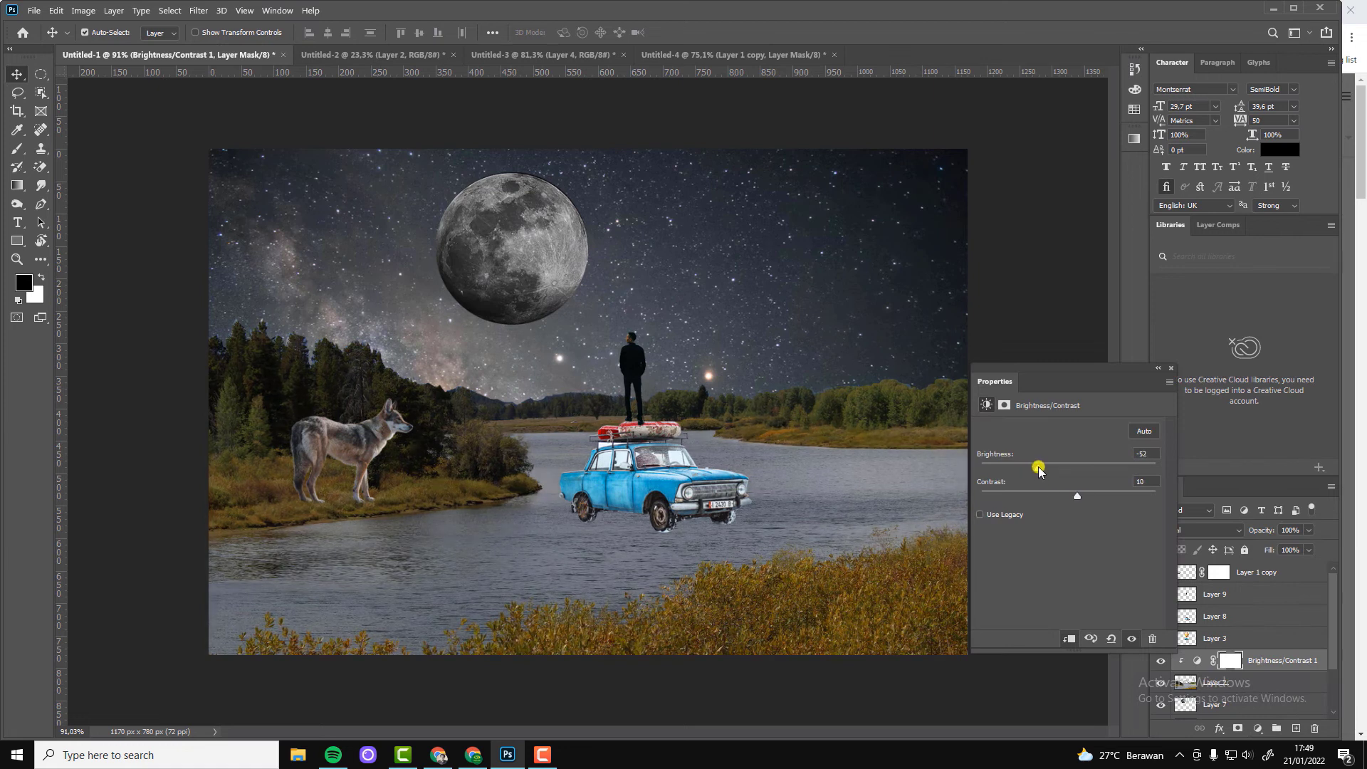
{"action": "left_click", "coordinate": [1170, 368]}
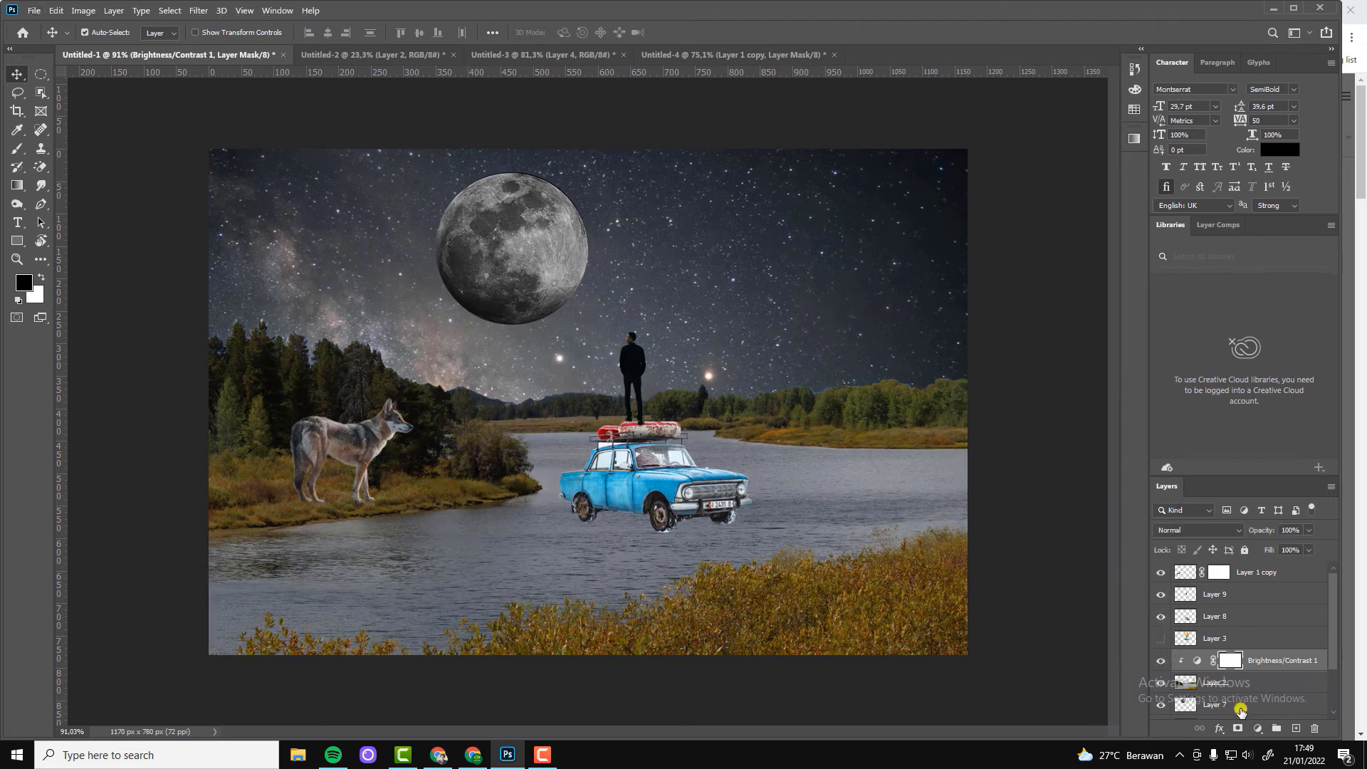
Step: Add a clipped Color Balance layer pushing the landscape's midtones toward cyan and blue
{"action": "left_click", "coordinate": [1257, 728]}
{"action": "left_click", "coordinate": [1285, 603]}
{"action": "mouse_move", "coordinate": [1049, 457]}
{"action": "left_mouse_down"}
{"action": "mouse_move", "coordinate": [1024, 460]}
{"action": "mouse_move", "coordinate": [1031, 484]}
{"action": "mouse_move", "coordinate": [1085, 459]}
{"action": "mouse_move", "coordinate": [987, 461]}
{"action": "left_mouse_up"}
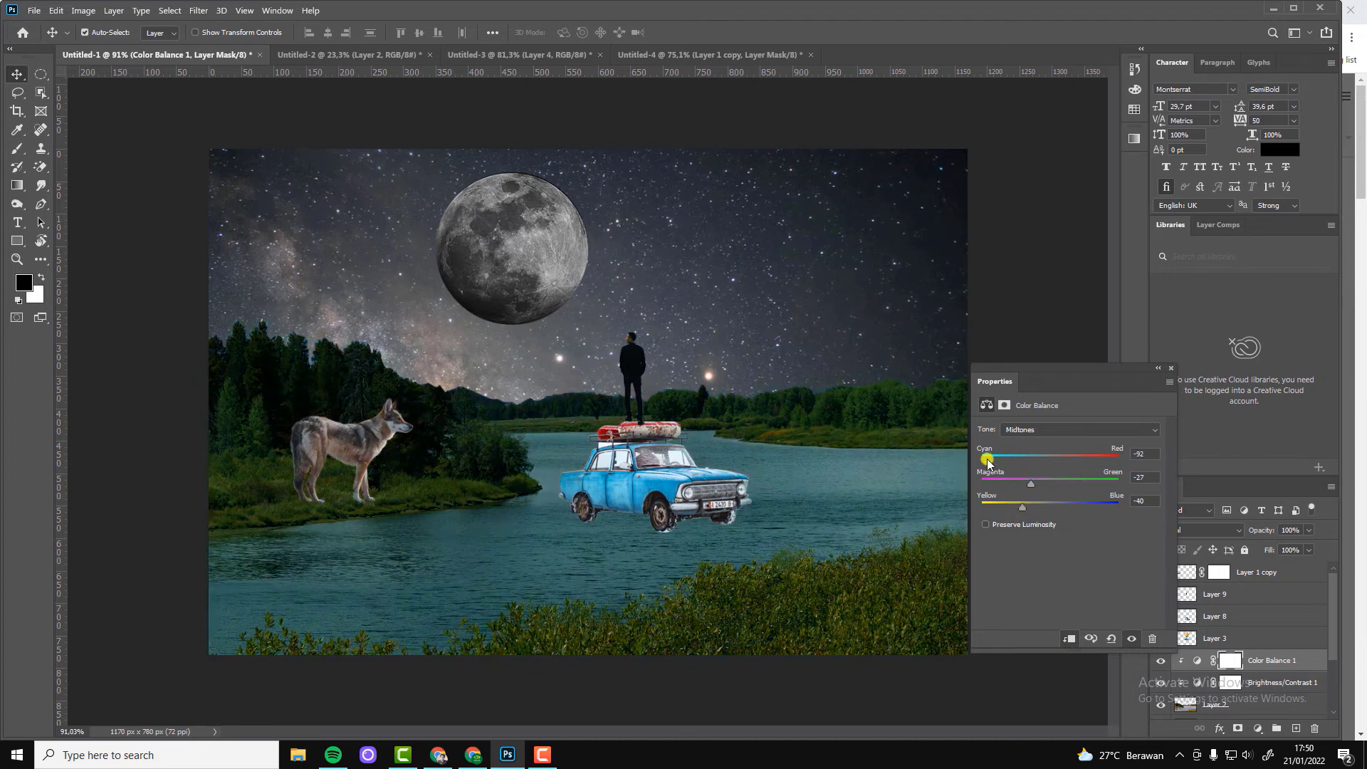
{"action": "left_click_drag", "start_coordinate": [1022, 507], "coordinate": [1052, 505]}
{"action": "left_click", "coordinate": [686, 329]}
{"action": "scroll", "coordinate": [687, 329], "scroll_direction": "up", "scroll_amount": 3}
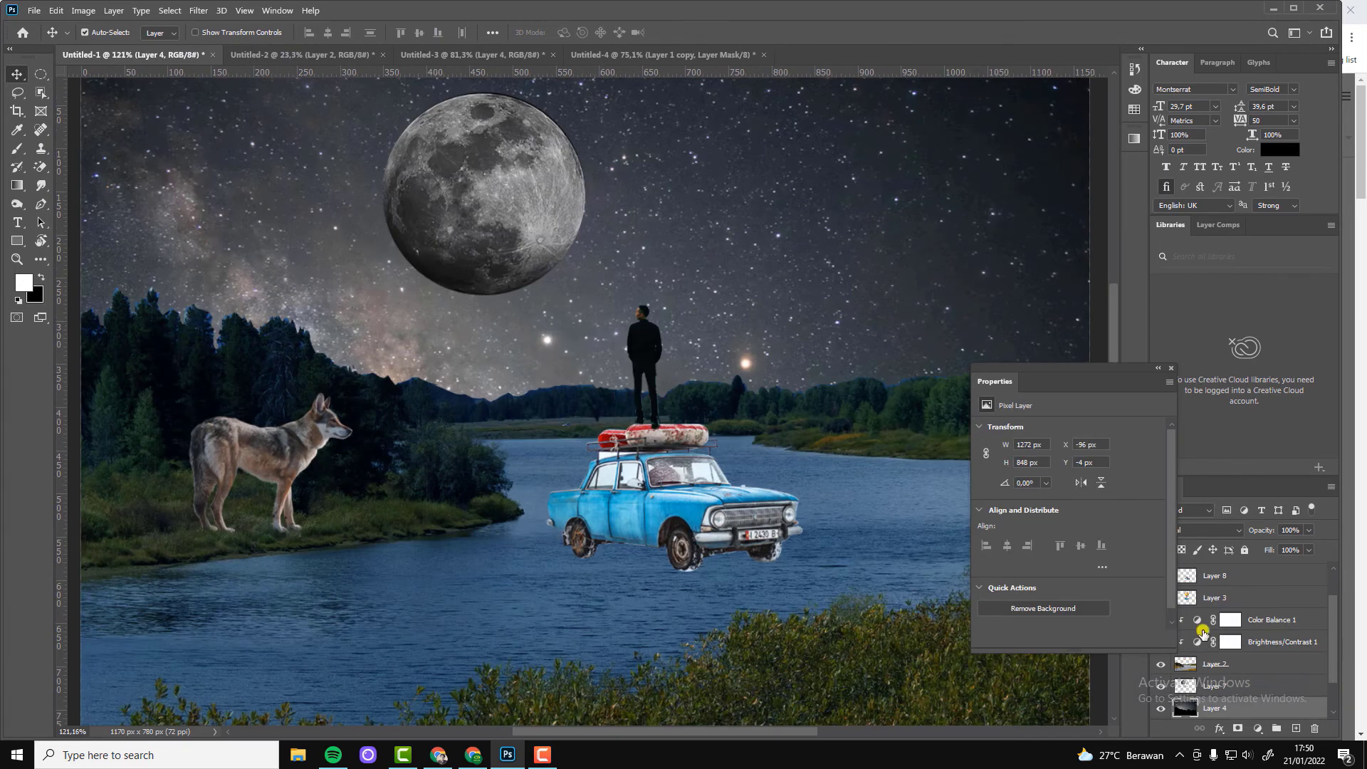
Step: Tint the sky (Layer 4) with a Color Balance layer: Cyan -57, Magenta -14, Blue +19
{"action": "left_click", "coordinate": [1159, 367]}
{"action": "scroll", "coordinate": [776, 296], "scroll_direction": "down", "scroll_amount": 3}
{"action": "left_click", "coordinate": [803, 464]}
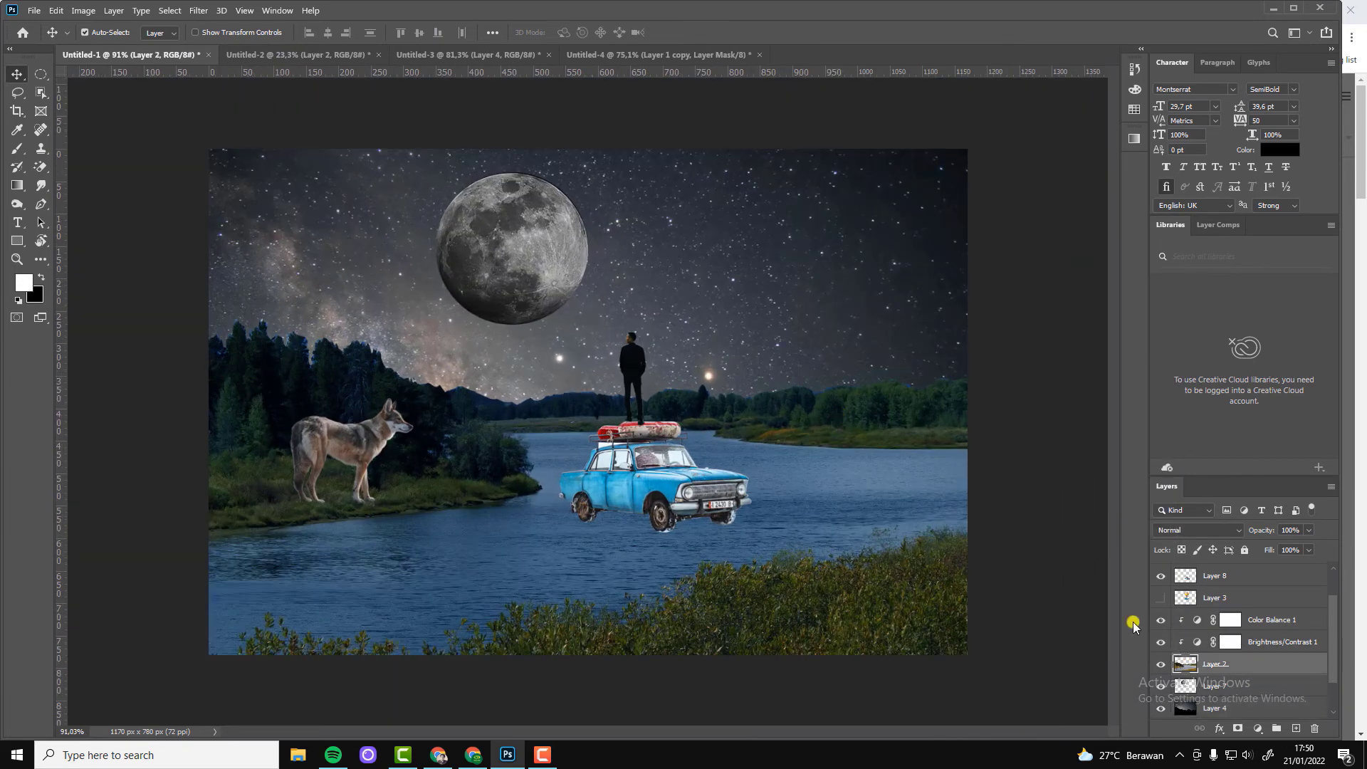
{"action": "left_click", "coordinate": [1160, 665]}
{"action": "left_click", "coordinate": [1030, 389]}
{"action": "scroll", "coordinate": [1165, 684], "scroll_direction": "down", "scroll_amount": 2}
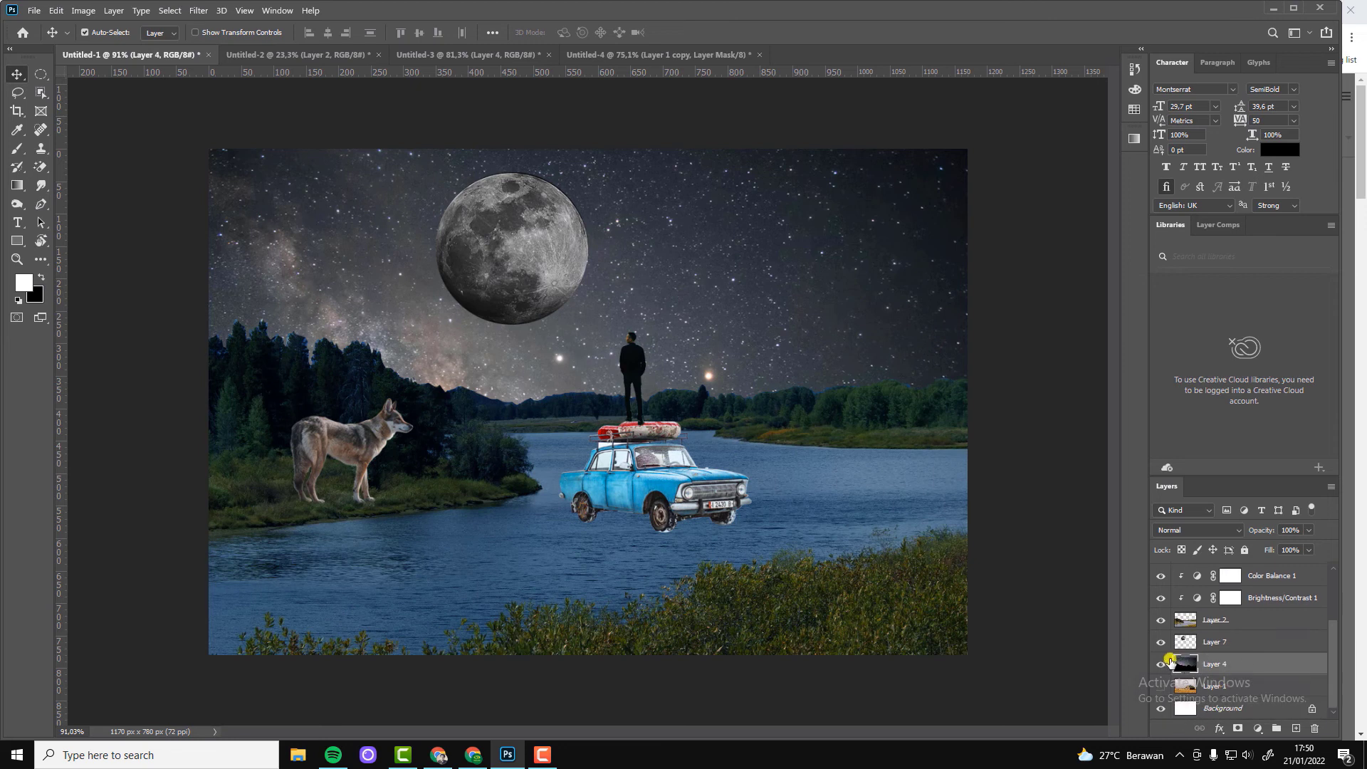
{"action": "left_click", "coordinate": [1259, 727]}
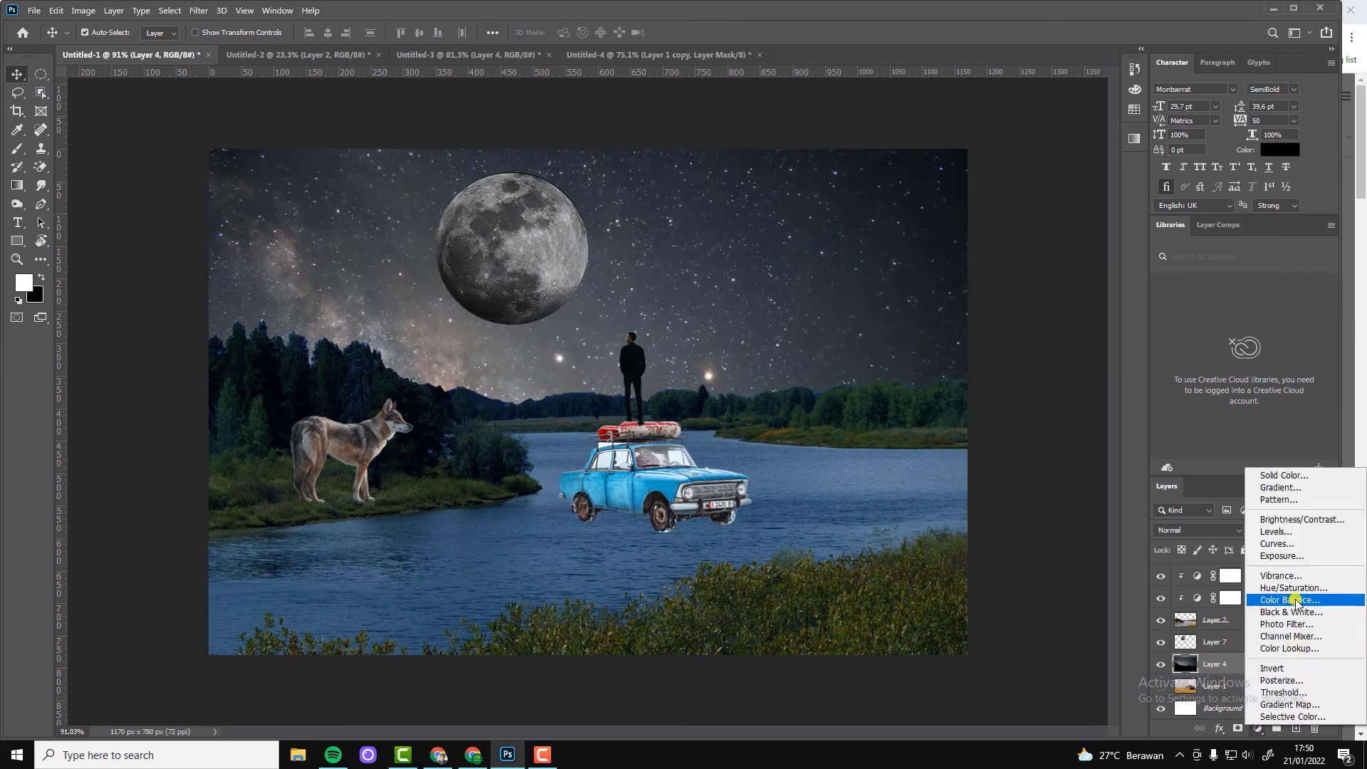
{"action": "left_click", "coordinate": [1274, 596]}
{"action": "left_click_drag", "start_coordinate": [1049, 460], "coordinate": [1010, 461]}
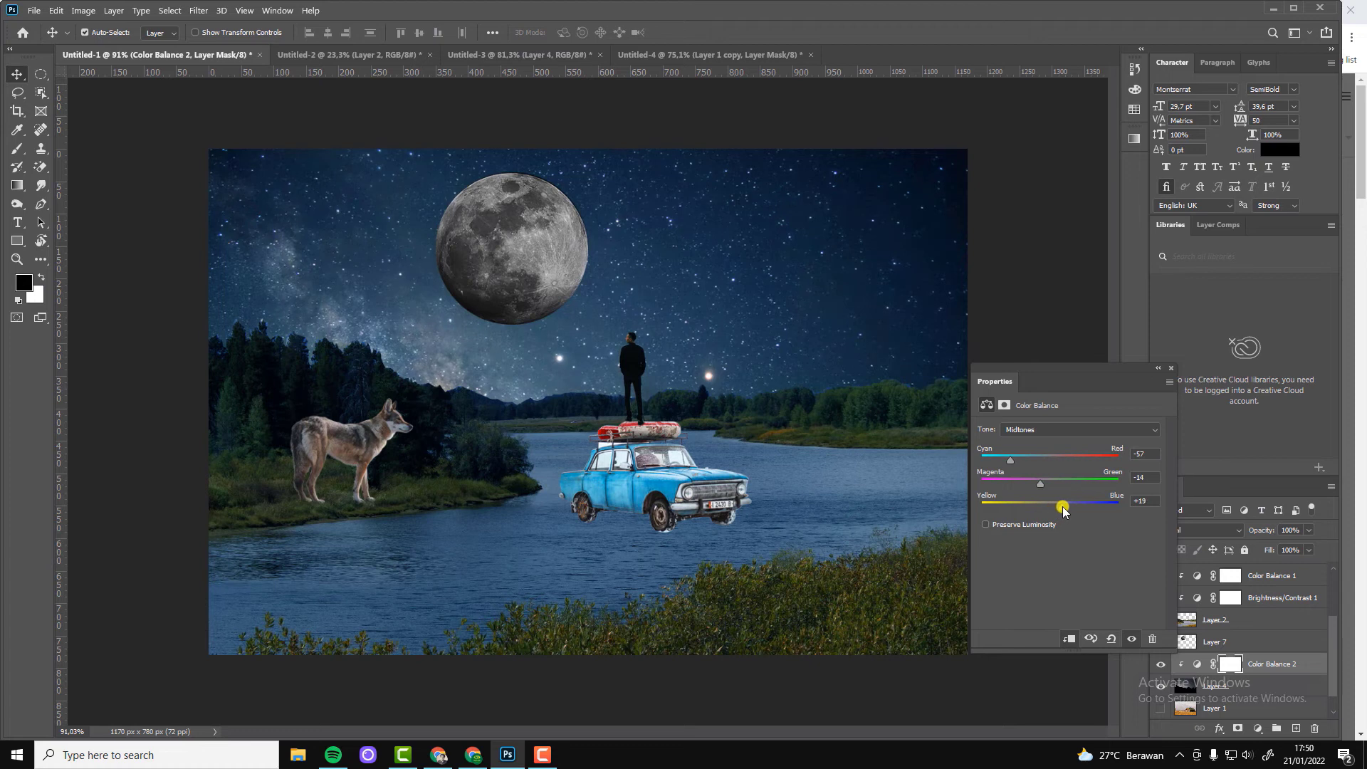
{"action": "left_click", "coordinate": [854, 256]}
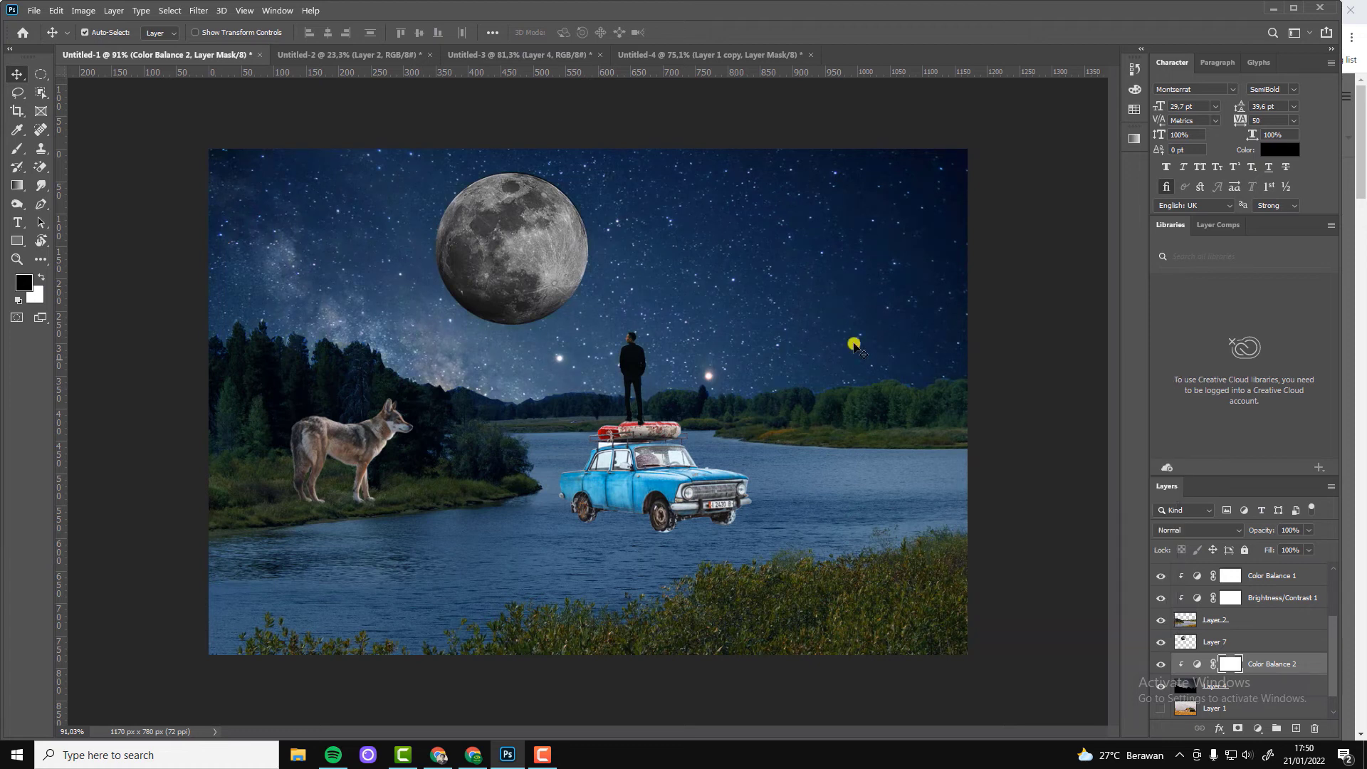
{"action": "scroll", "coordinate": [614, 549], "scroll_direction": "down", "scroll_amount": 3}
{"action": "scroll", "coordinate": [677, 619], "scroll_direction": "up", "scroll_amount": 4}
Step: Add a clipped Levels layer to the car (Layer 8) with midtones at 0.71
{"action": "left_click", "coordinate": [725, 503]}
{"action": "scroll", "coordinate": [725, 504], "scroll_direction": "down", "scroll_amount": 2}
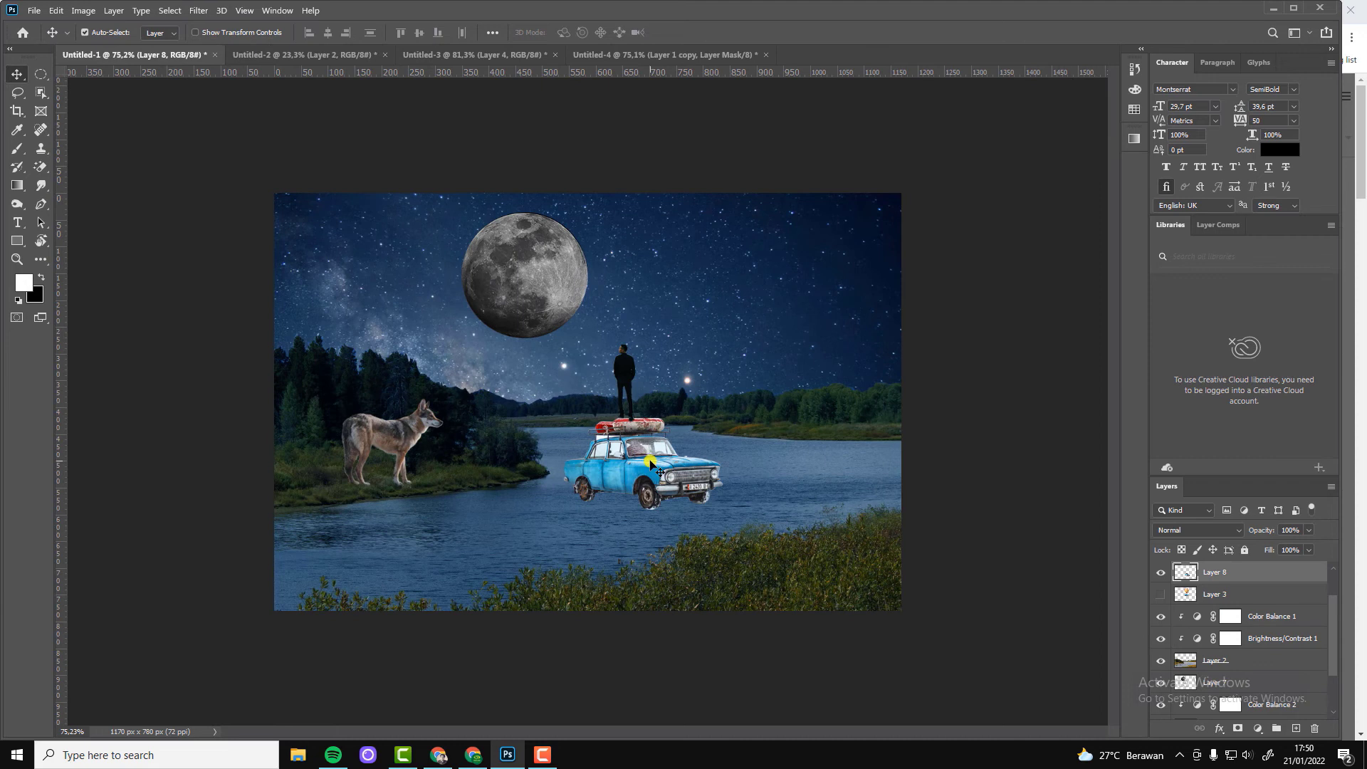
{"action": "left_click", "coordinate": [1258, 728]}
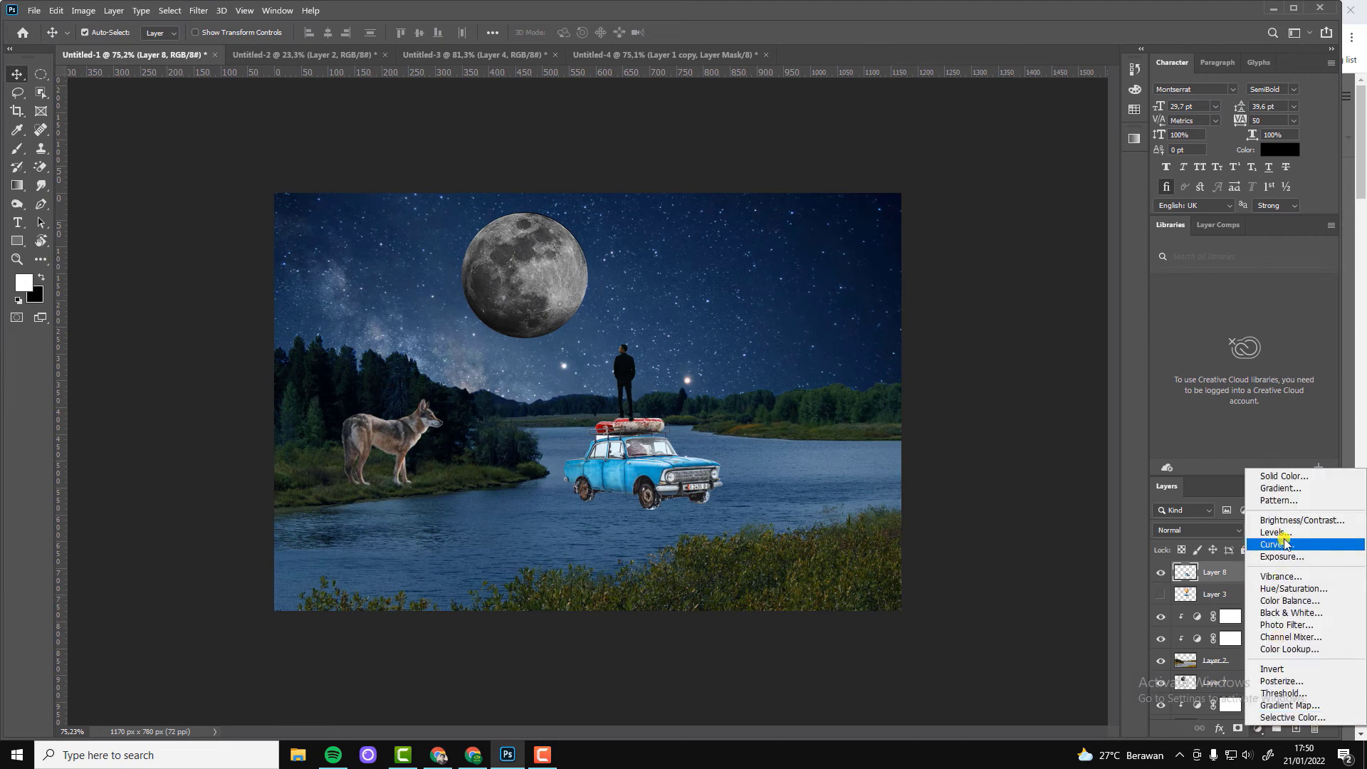
{"action": "left_click", "coordinate": [1275, 532]}
{"action": "mouse_move", "coordinate": [1079, 531]}
{"action": "left_mouse_down"}
{"action": "mouse_move", "coordinate": [1094, 532]}
{"action": "mouse_move", "coordinate": [1082, 535]}
{"action": "left_mouse_up"}
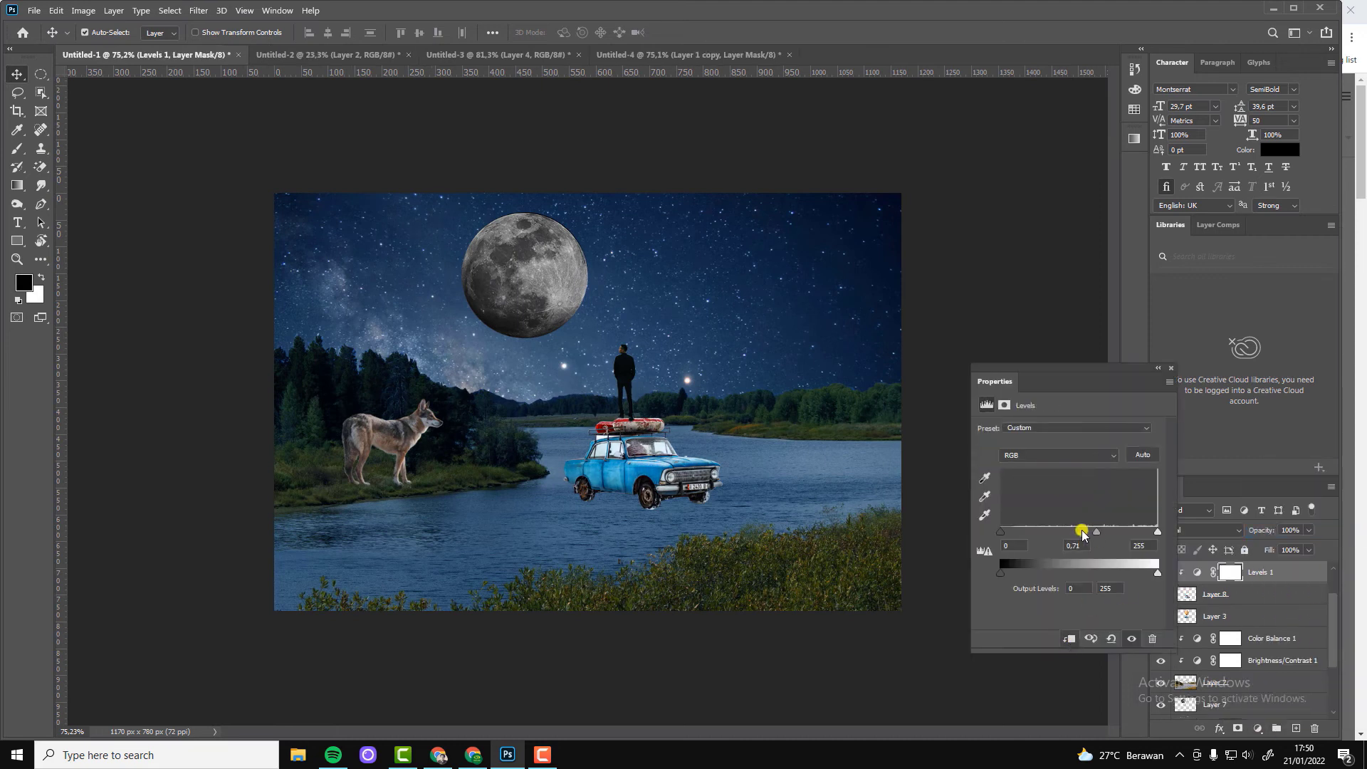
{"action": "left_click", "coordinate": [1174, 371]}
{"action": "key", "text": "ctrl+0"}
Step: Add a clipped Color Balance layer to the car set to -5, -22, -47
{"action": "left_click", "coordinate": [1253, 593]}
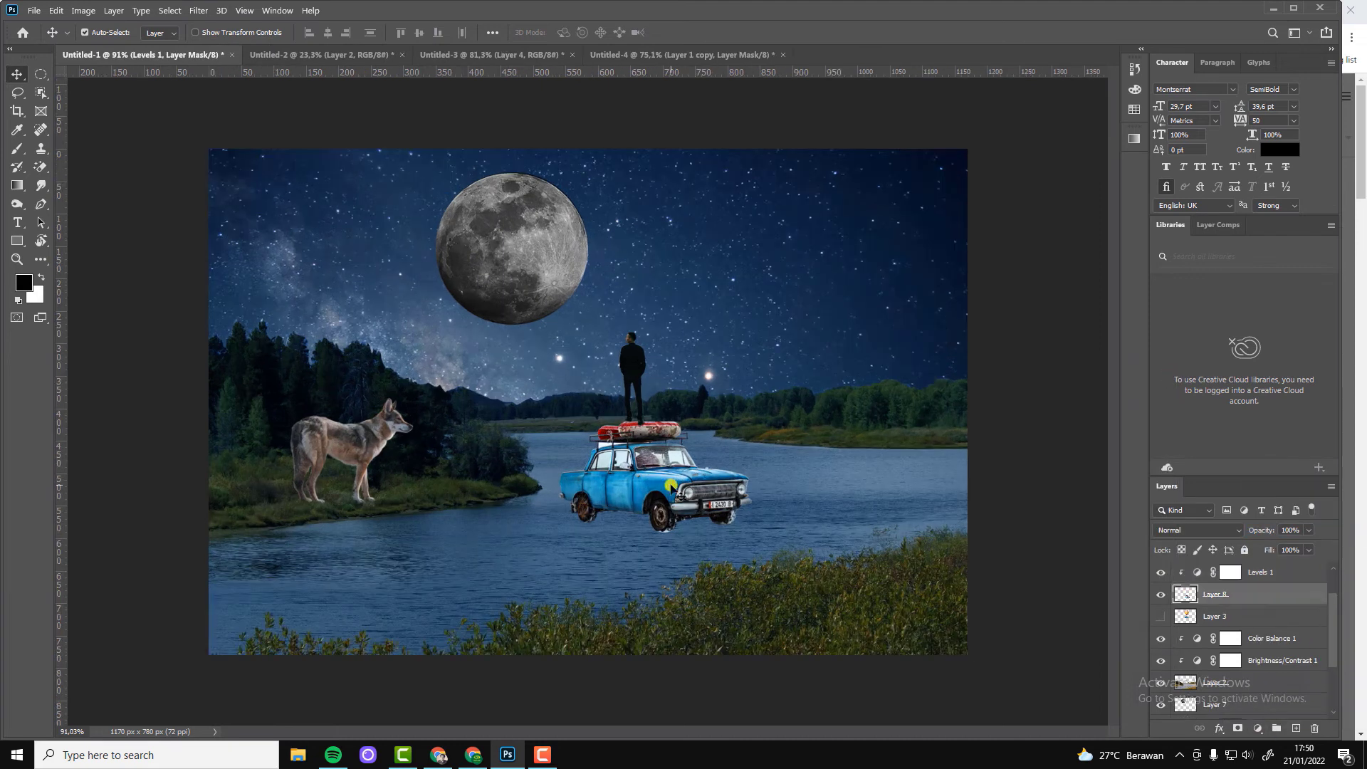
{"action": "left_click", "coordinate": [1160, 616]}
{"action": "left_click", "coordinate": [1260, 730]}
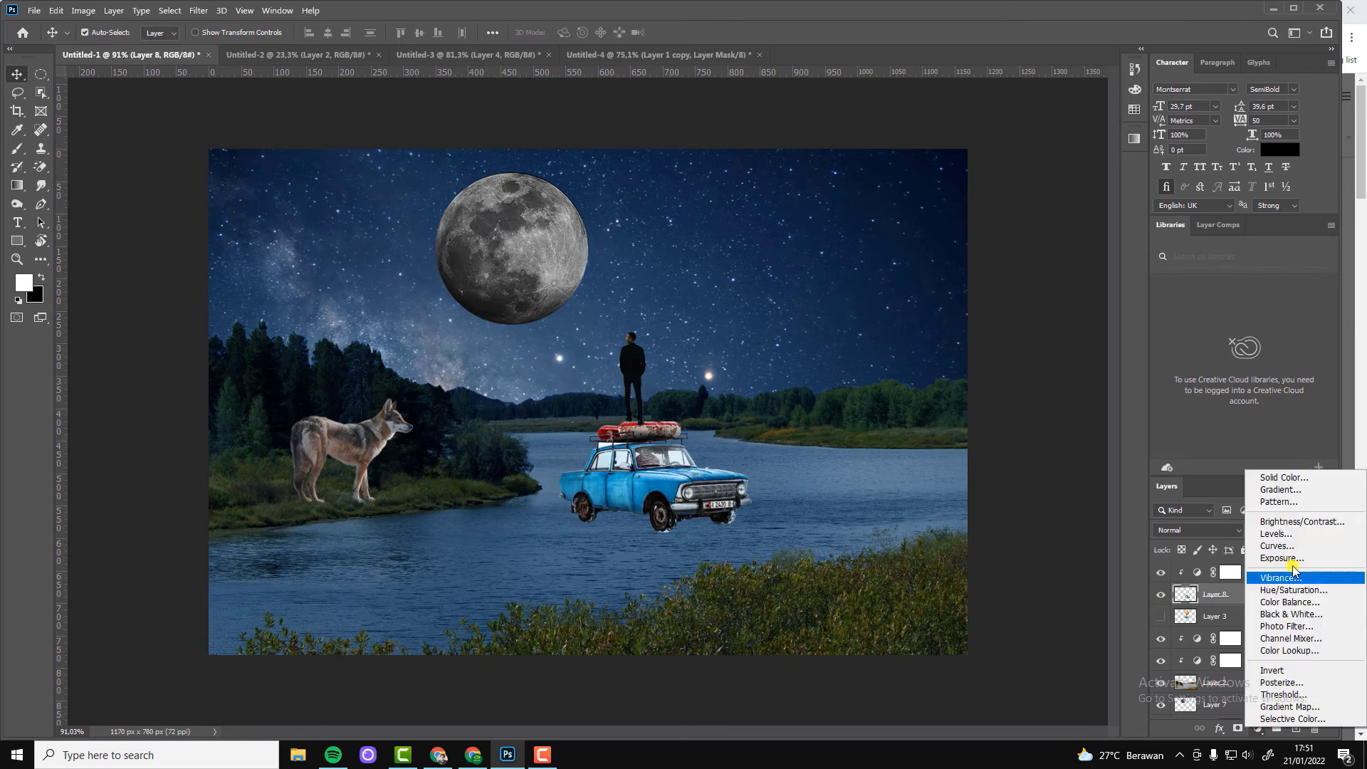
{"action": "left_click", "coordinate": [1288, 608]}
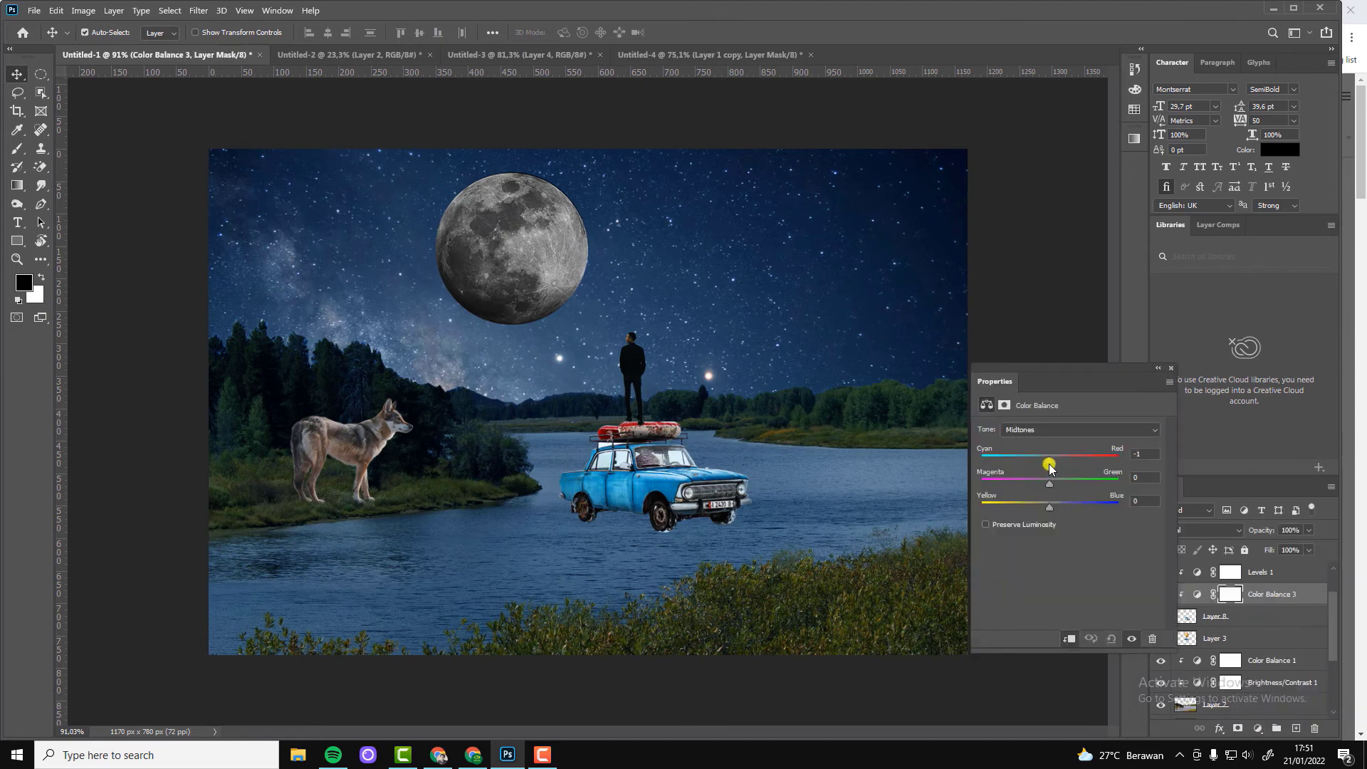
{"action": "mouse_move", "coordinate": [1049, 466]}
{"action": "left_mouse_down"}
{"action": "mouse_move", "coordinate": [1073, 465]}
{"action": "mouse_move", "coordinate": [1074, 507]}
{"action": "mouse_move", "coordinate": [1019, 510]}
{"action": "left_mouse_up"}
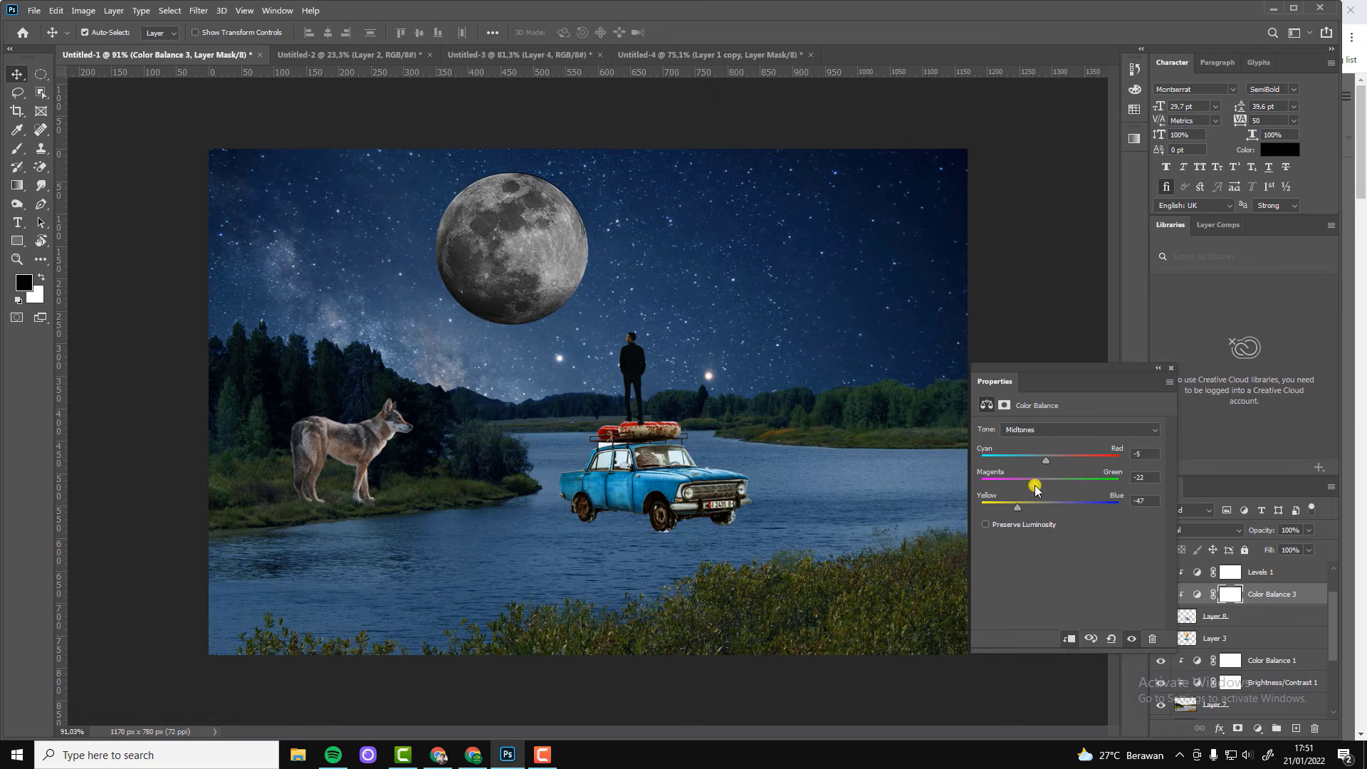
{"action": "left_click", "coordinate": [1170, 373]}
{"action": "scroll", "coordinate": [610, 610], "scroll_direction": "down", "scroll_amount": 3}
{"action": "scroll", "coordinate": [610, 610], "scroll_direction": "up", "scroll_amount": 5}
Step: Darken the car with a clipped Exposure layer at -1.12
{"action": "left_click", "coordinate": [1210, 615]}
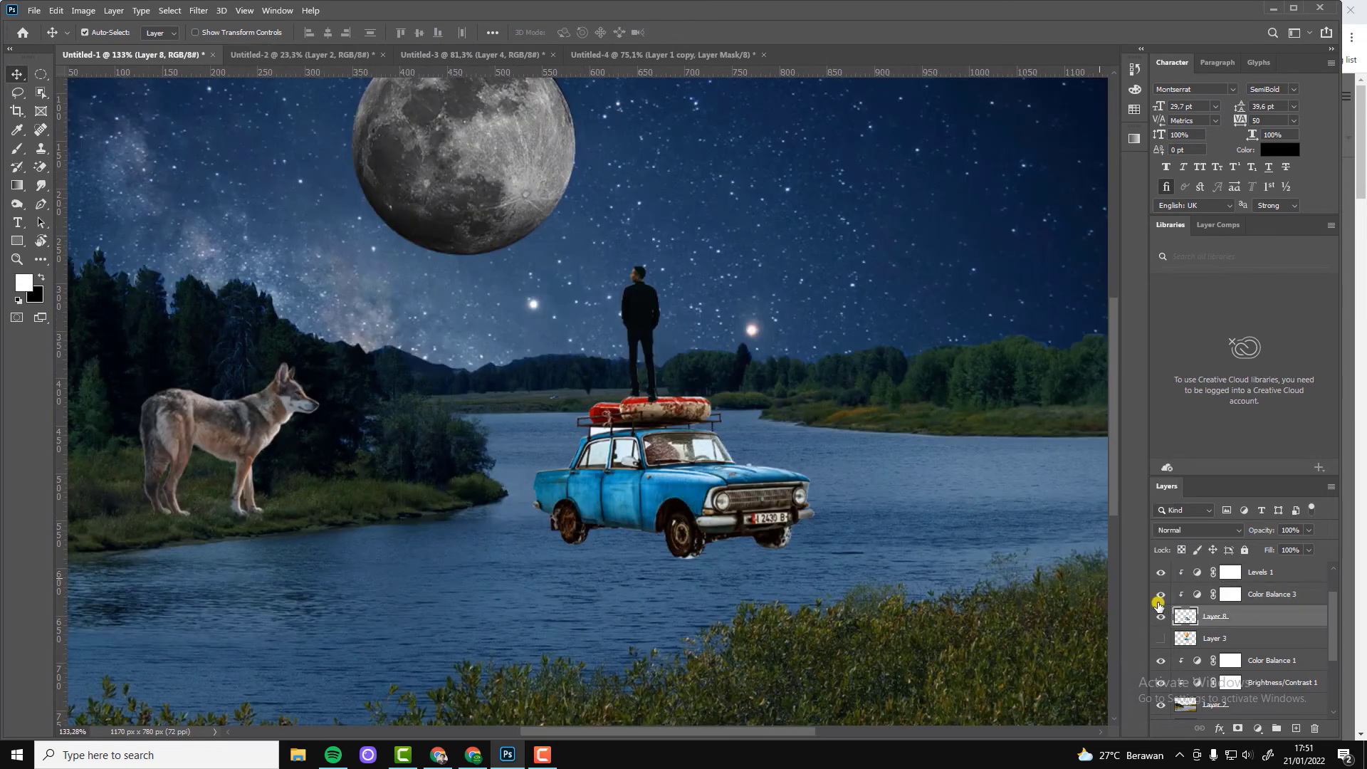
{"action": "left_click", "coordinate": [1164, 615]}
{"action": "left_click", "coordinate": [1257, 727]}
{"action": "left_click", "coordinate": [1281, 555]}
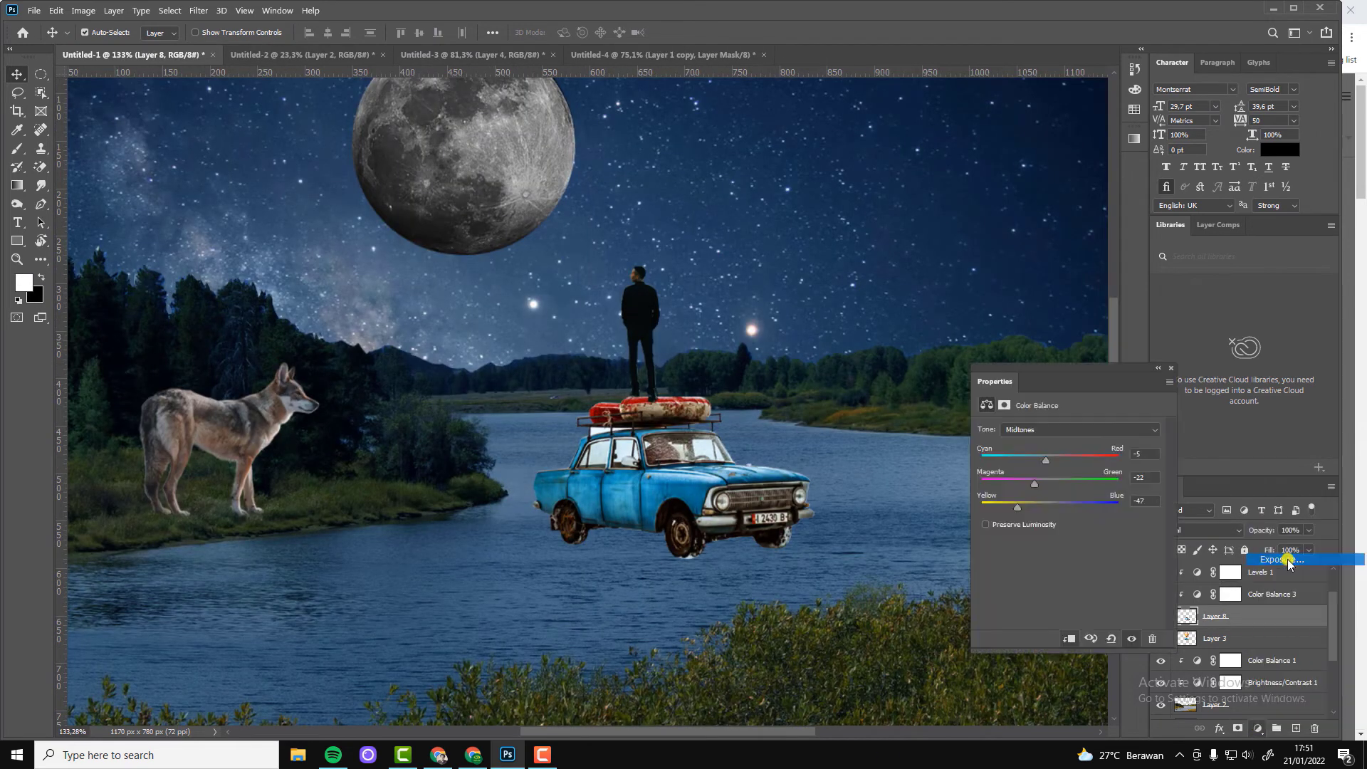
{"action": "left_click_drag", "start_coordinate": [1068, 464], "coordinate": [1055, 465]}
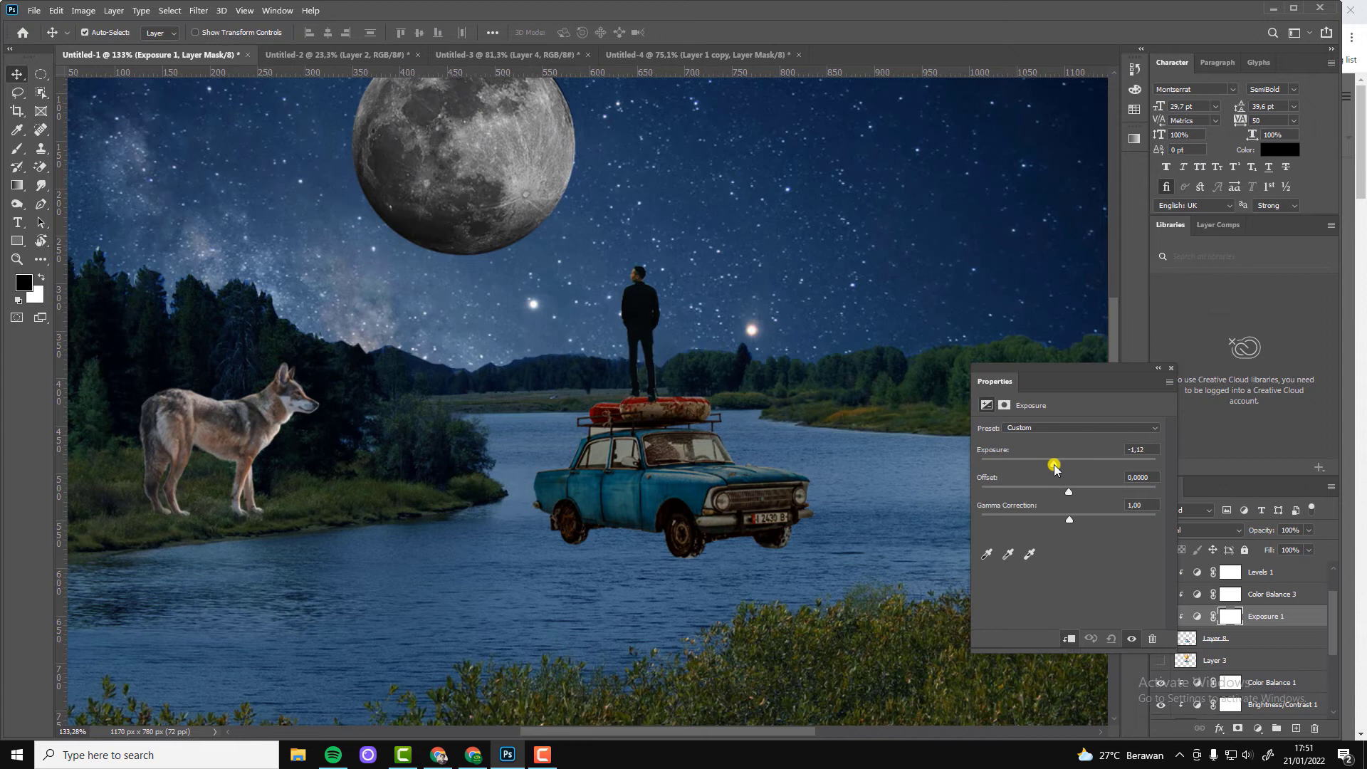
{"action": "left_click", "coordinate": [793, 407]}
{"action": "scroll", "coordinate": [726, 552], "scroll_direction": "down", "scroll_amount": 3}
Step: Add a layer mask to the car (Layer 8) and set black as the painting colour
{"action": "scroll", "coordinate": [644, 490], "scroll_direction": "up", "scroll_amount": 5}
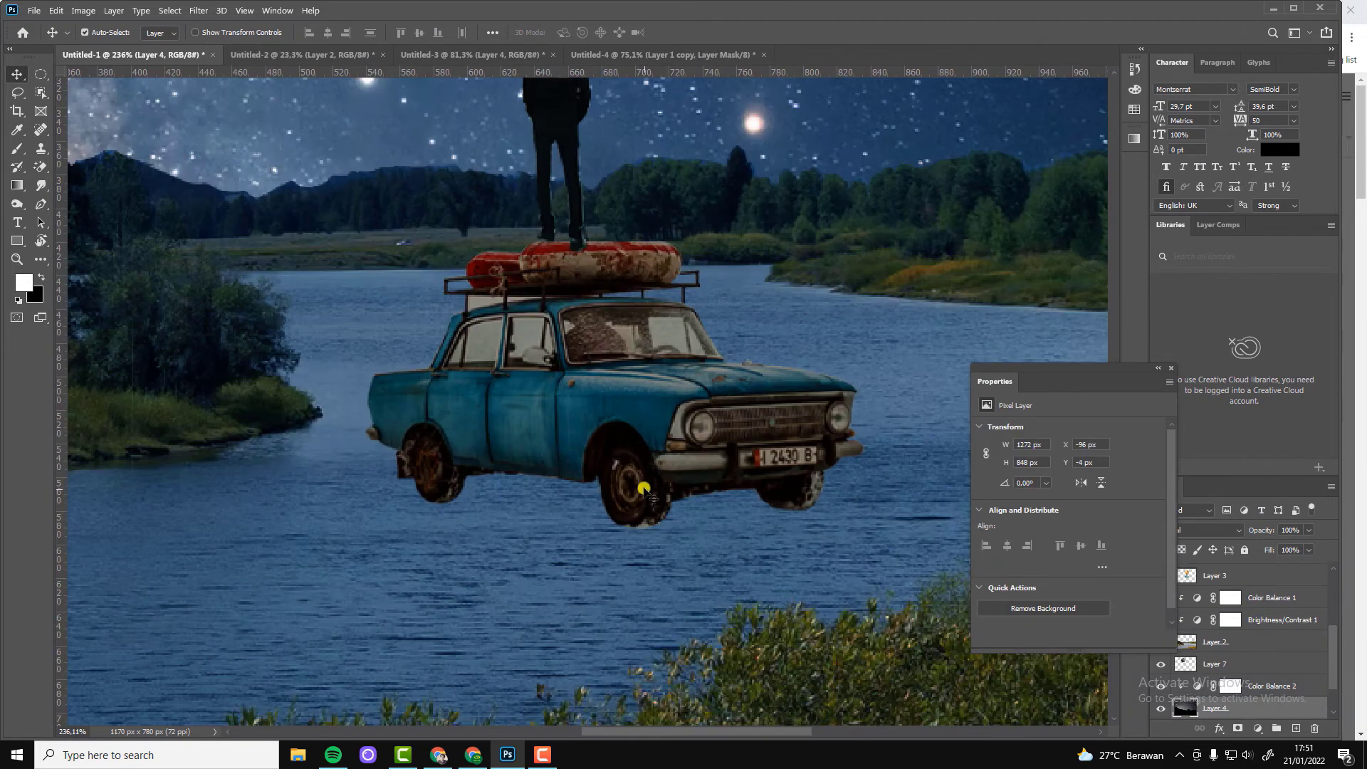
{"action": "left_click", "coordinate": [645, 490]}
{"action": "left_click", "coordinate": [1170, 368]}
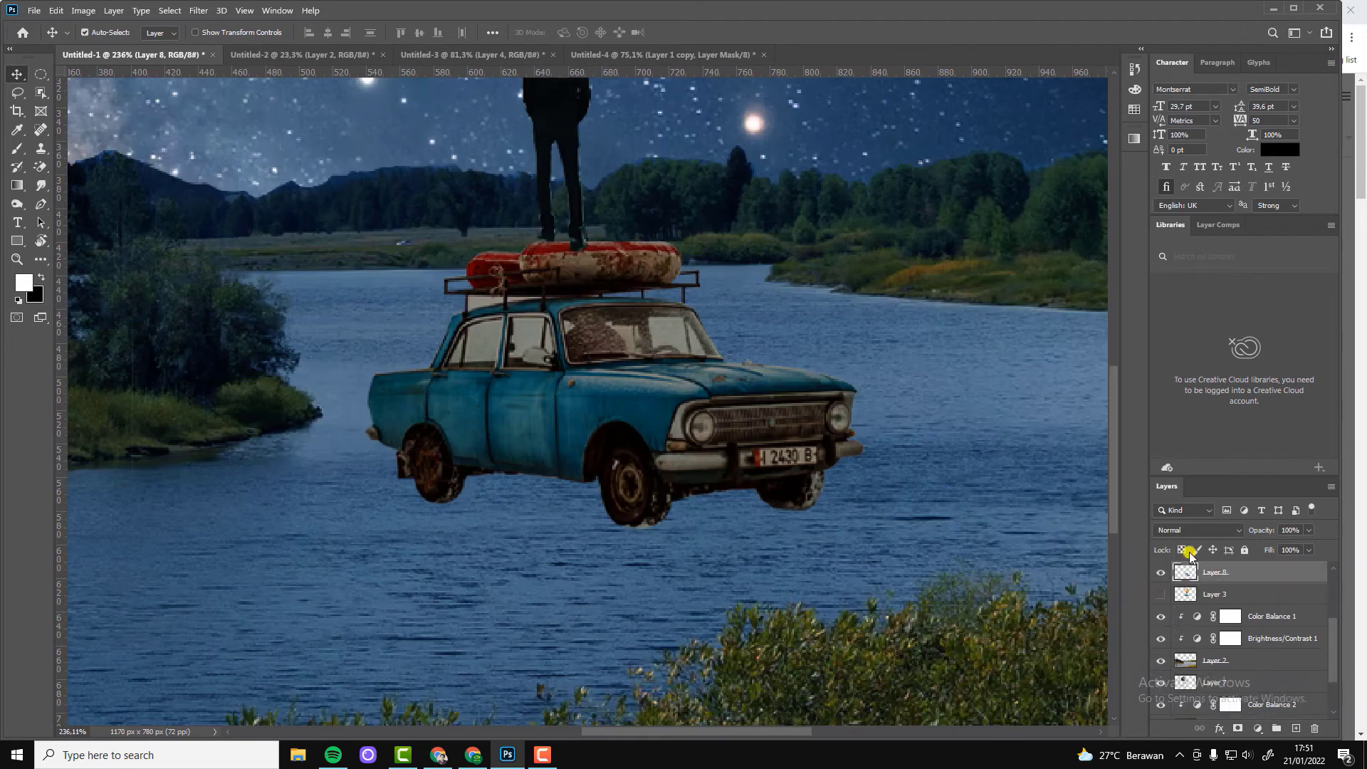
{"action": "left_click", "coordinate": [1239, 727]}
{"action": "key", "text": "x"}
{"action": "left_click", "coordinate": [18, 148]}
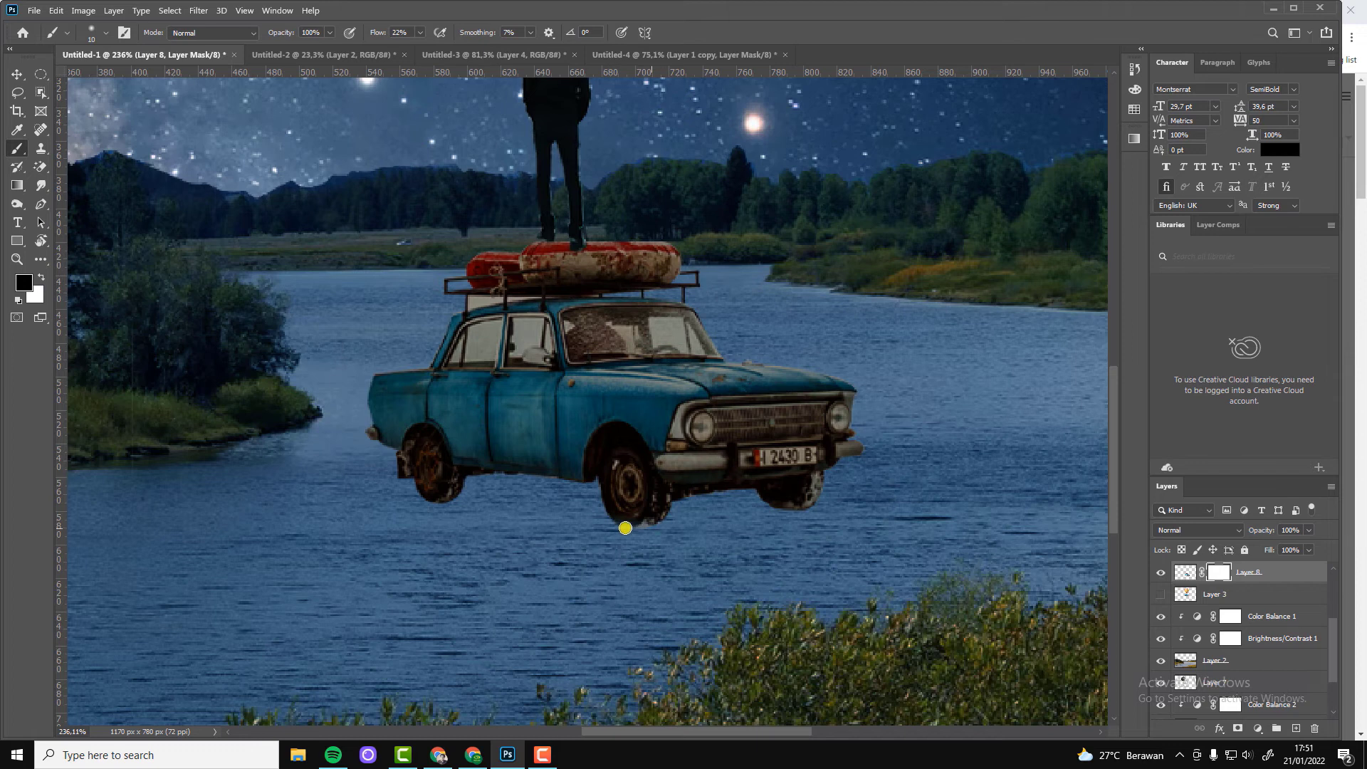
Step: Paint out the dark patches under the car's front and rear wheels and bumper
{"action": "left_click_drag", "start_coordinate": [641, 515], "coordinate": [596, 515]}
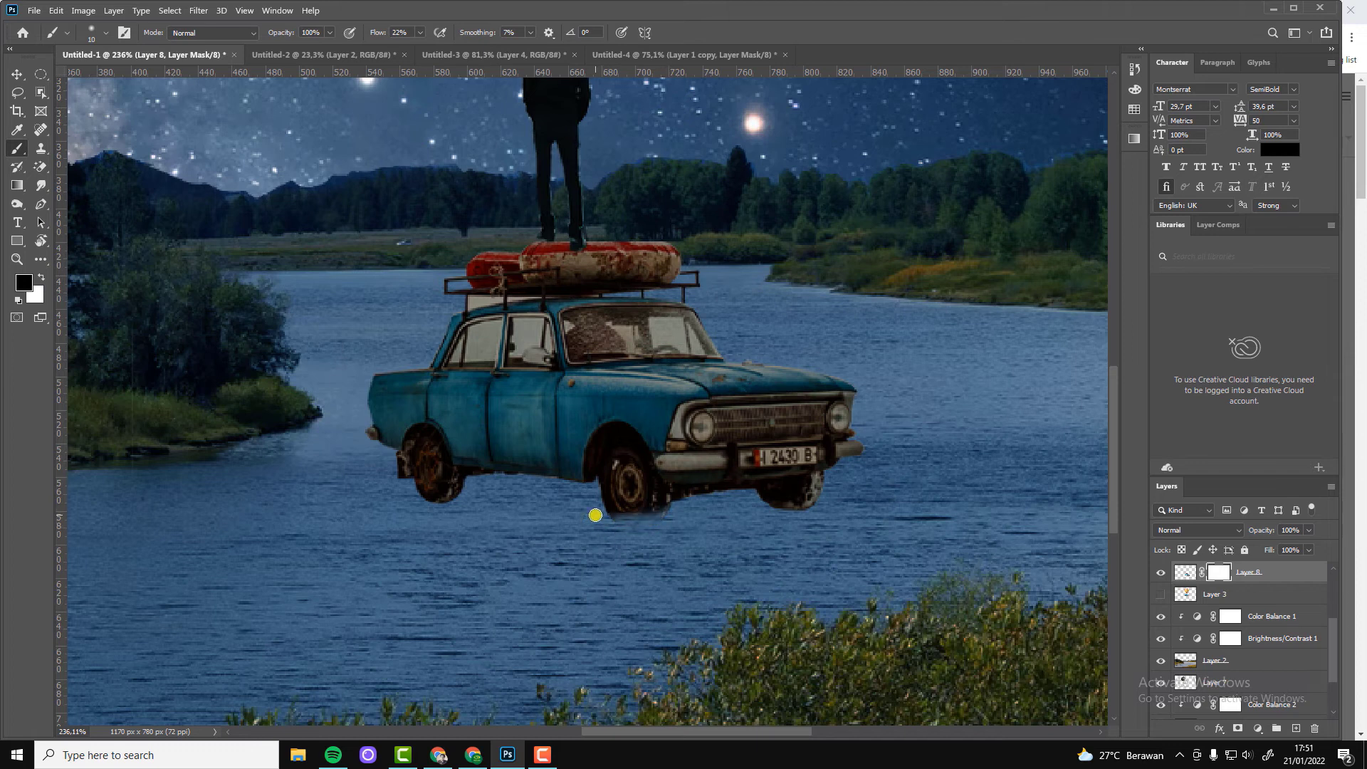
{"action": "mouse_move", "coordinate": [411, 497]}
{"action": "left_mouse_down"}
{"action": "mouse_move", "coordinate": [463, 490]}
{"action": "mouse_move", "coordinate": [425, 501]}
{"action": "mouse_move", "coordinate": [405, 482]}
{"action": "mouse_move", "coordinate": [490, 486]}
{"action": "left_mouse_up"}
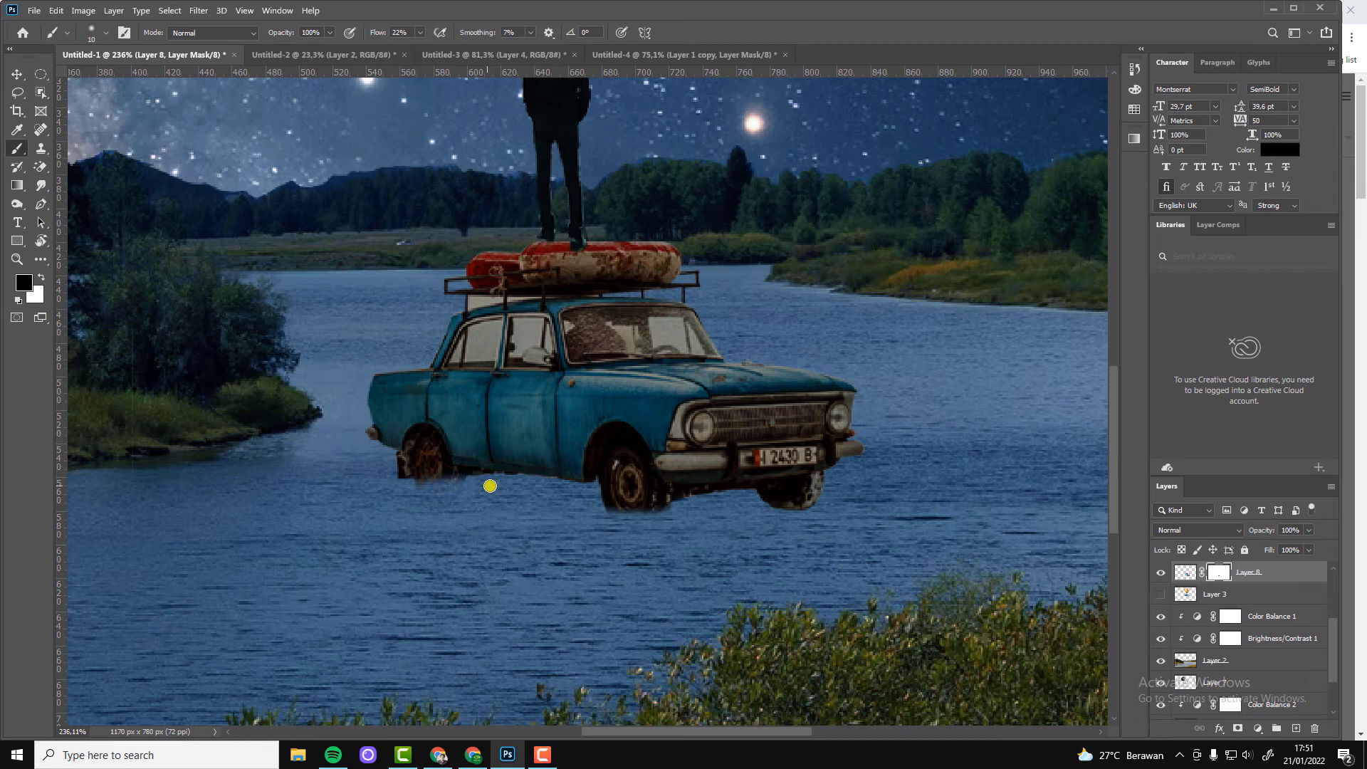
{"action": "mouse_move", "coordinate": [662, 509]}
{"action": "left_mouse_down"}
{"action": "mouse_move", "coordinate": [577, 500]}
{"action": "mouse_move", "coordinate": [800, 504]}
{"action": "mouse_move", "coordinate": [754, 506]}
{"action": "mouse_move", "coordinate": [866, 491]}
{"action": "mouse_move", "coordinate": [695, 507]}
{"action": "left_mouse_up"}
{"action": "scroll", "coordinate": [778, 539], "scroll_direction": "down", "scroll_amount": 5}
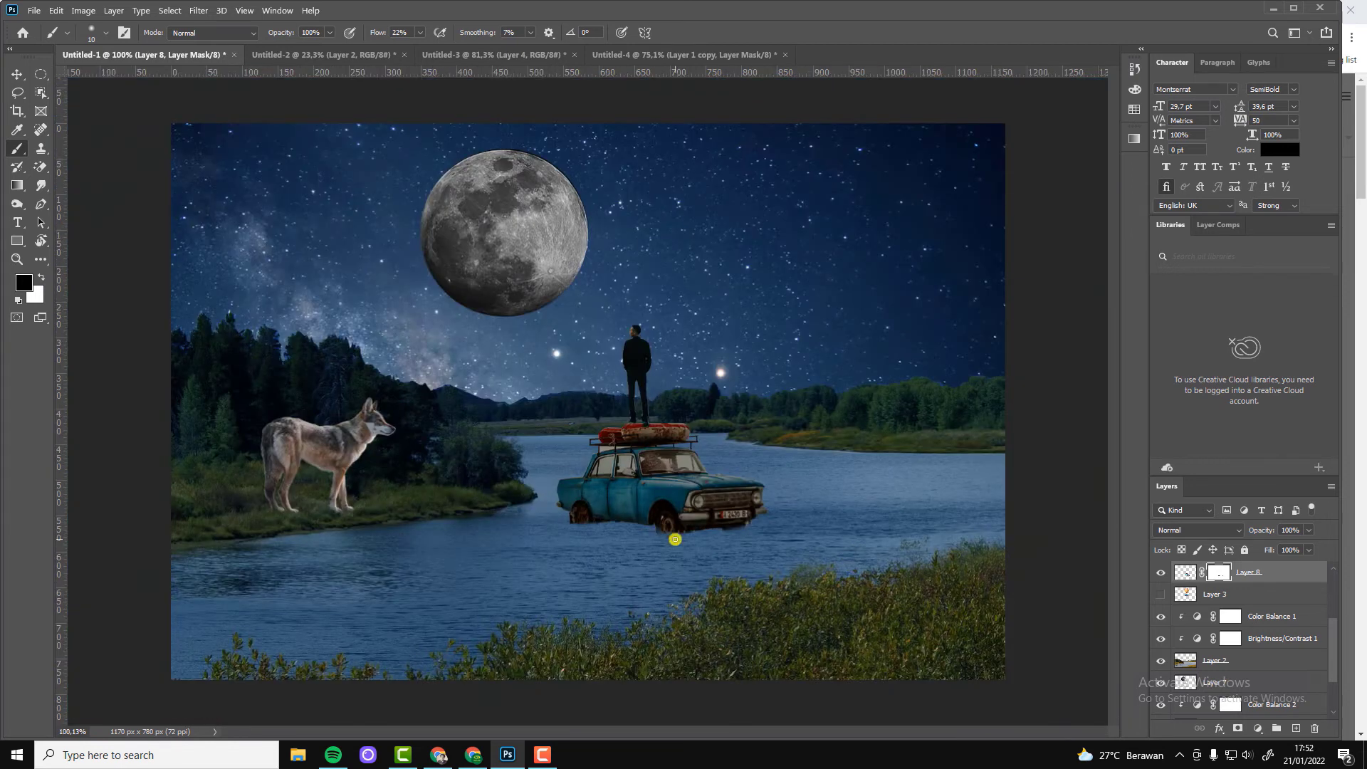
{"action": "scroll", "coordinate": [683, 457], "scroll_direction": "up", "scroll_amount": 2}
{"action": "key", "text": "v"}
{"action": "scroll", "coordinate": [707, 344], "scroll_direction": "down", "scroll_amount": 3}
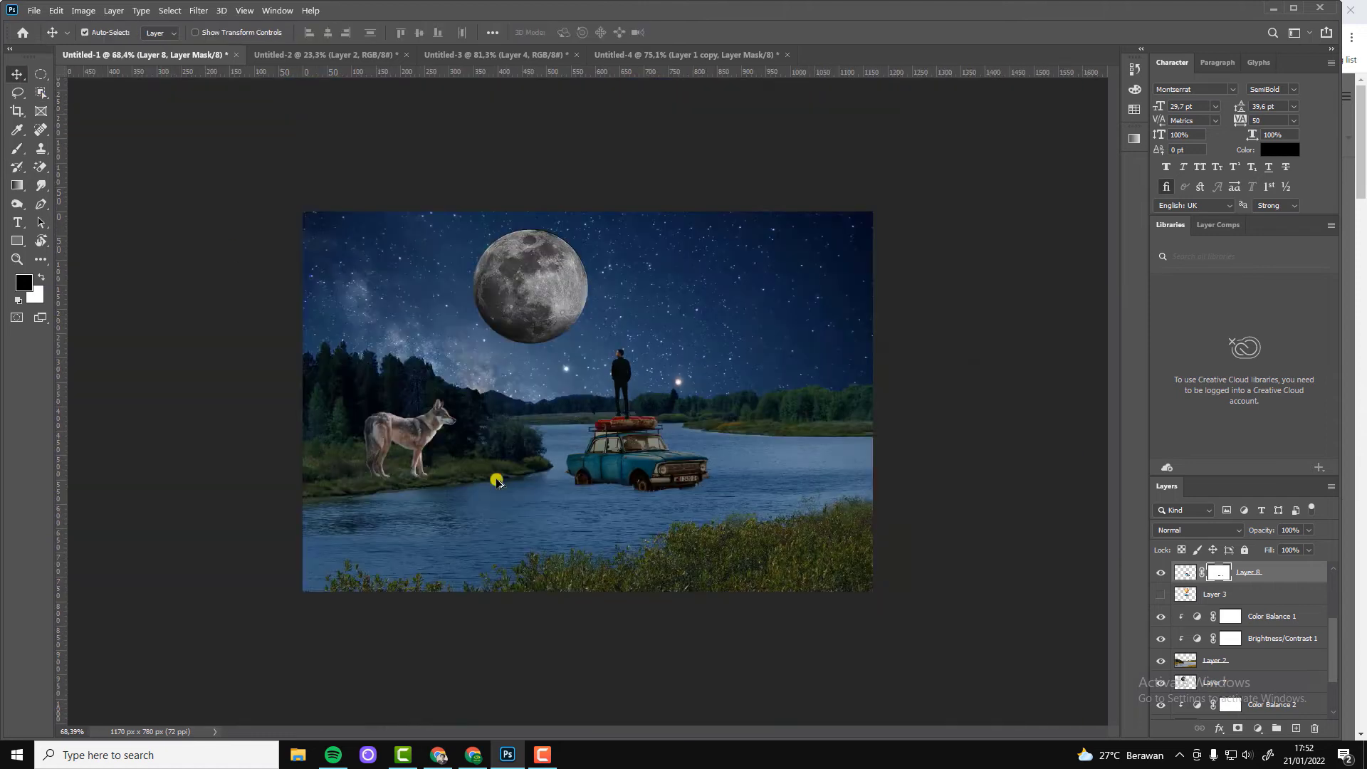
{"action": "scroll", "coordinate": [488, 479], "scroll_direction": "up", "scroll_amount": 4}
{"action": "scroll", "coordinate": [315, 475], "scroll_direction": "down", "scroll_amount": 2}
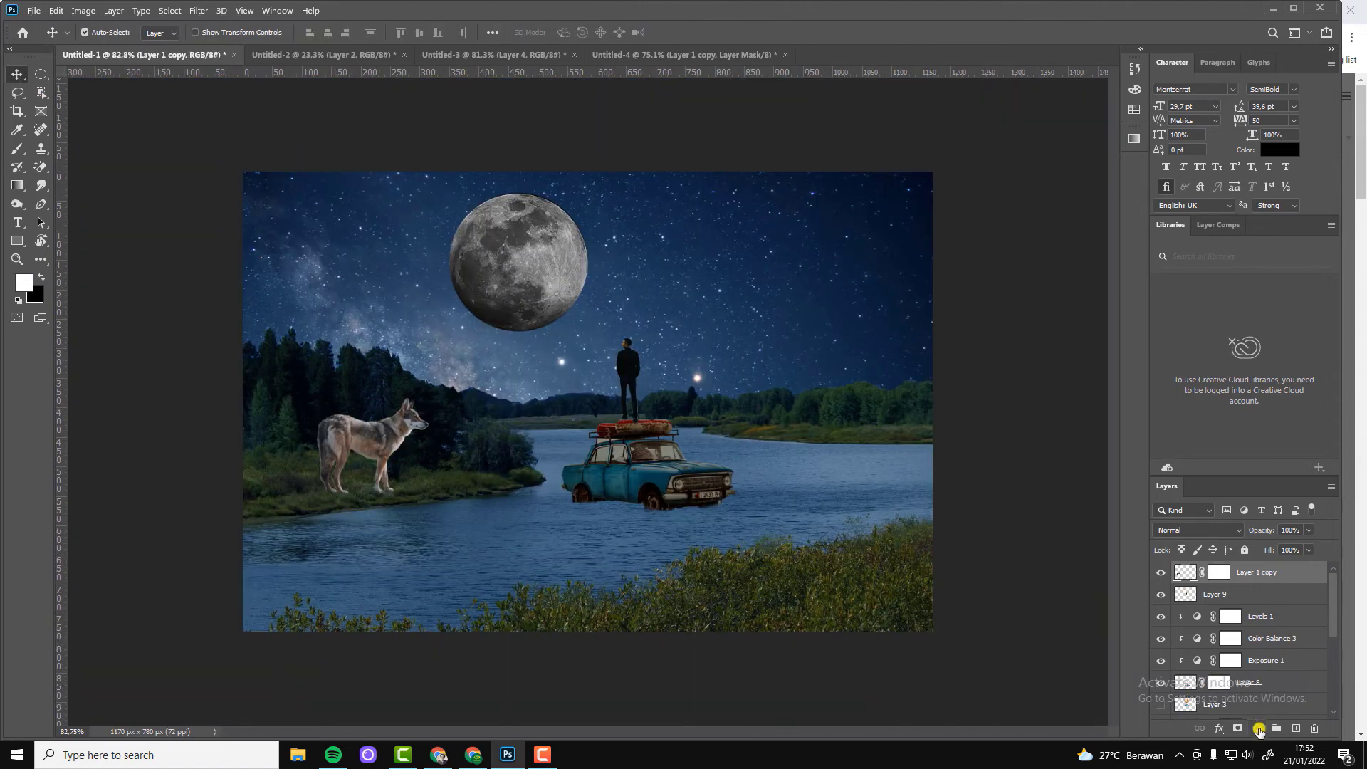
Step: Add a clipped Brightness/Contrast layer that darkens the wolf and raises its contrast
{"action": "left_click", "coordinate": [1258, 728]}
{"action": "left_click", "coordinate": [1302, 523]}
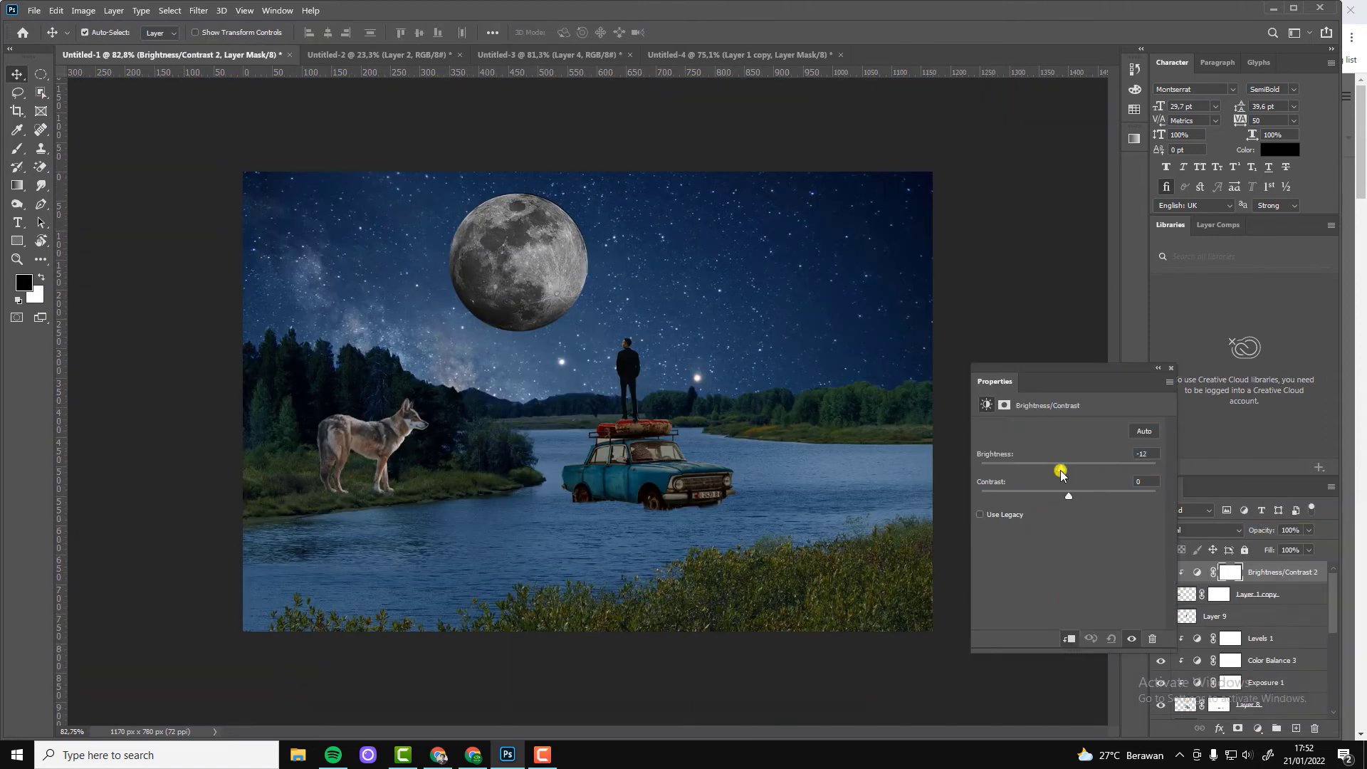
{"action": "left_click_drag", "start_coordinate": [1061, 471], "coordinate": [1094, 495]}
{"action": "left_click", "coordinate": [1170, 368]}
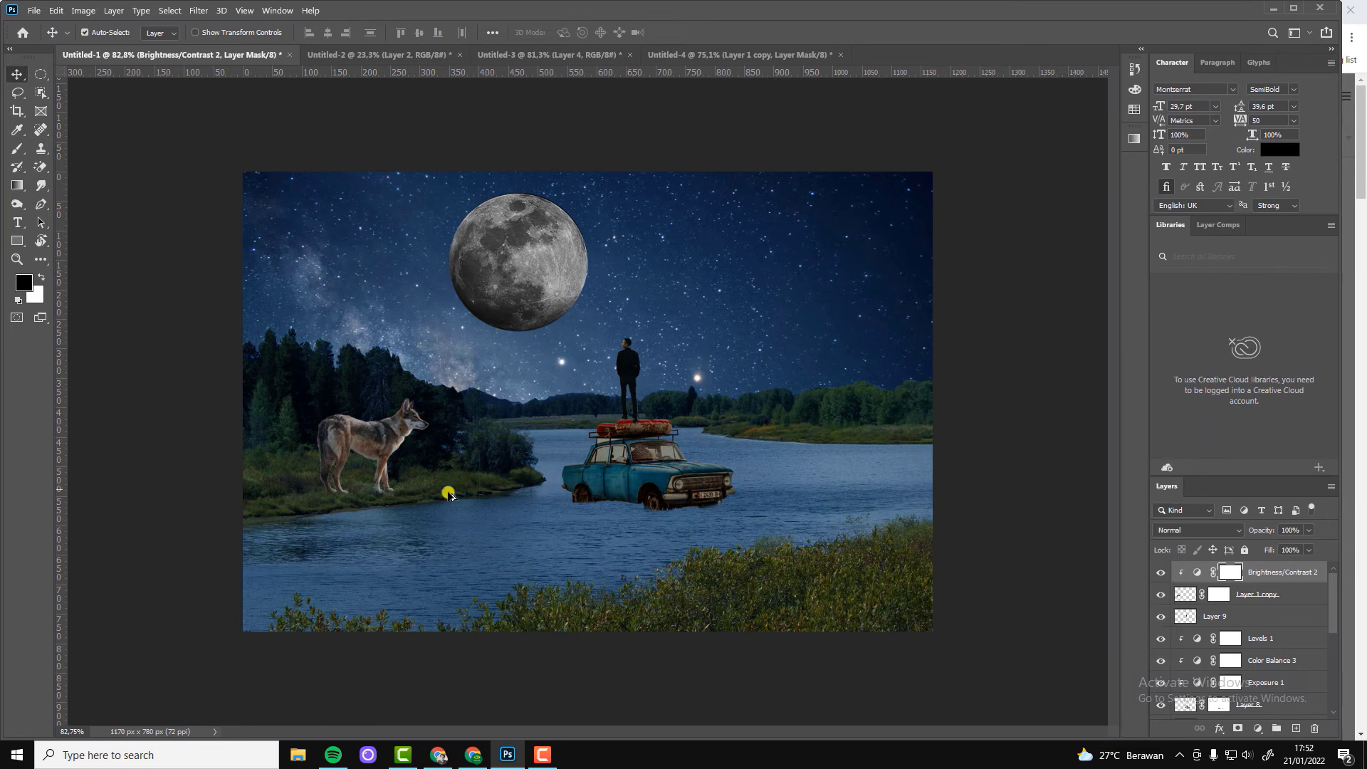
{"action": "key", "text": "ctrl+0"}
Step: Add a Selective Color layer to the wolf: Blues Cyan -23, Magenta -30, Black -17
{"action": "left_click", "coordinate": [1171, 598]}
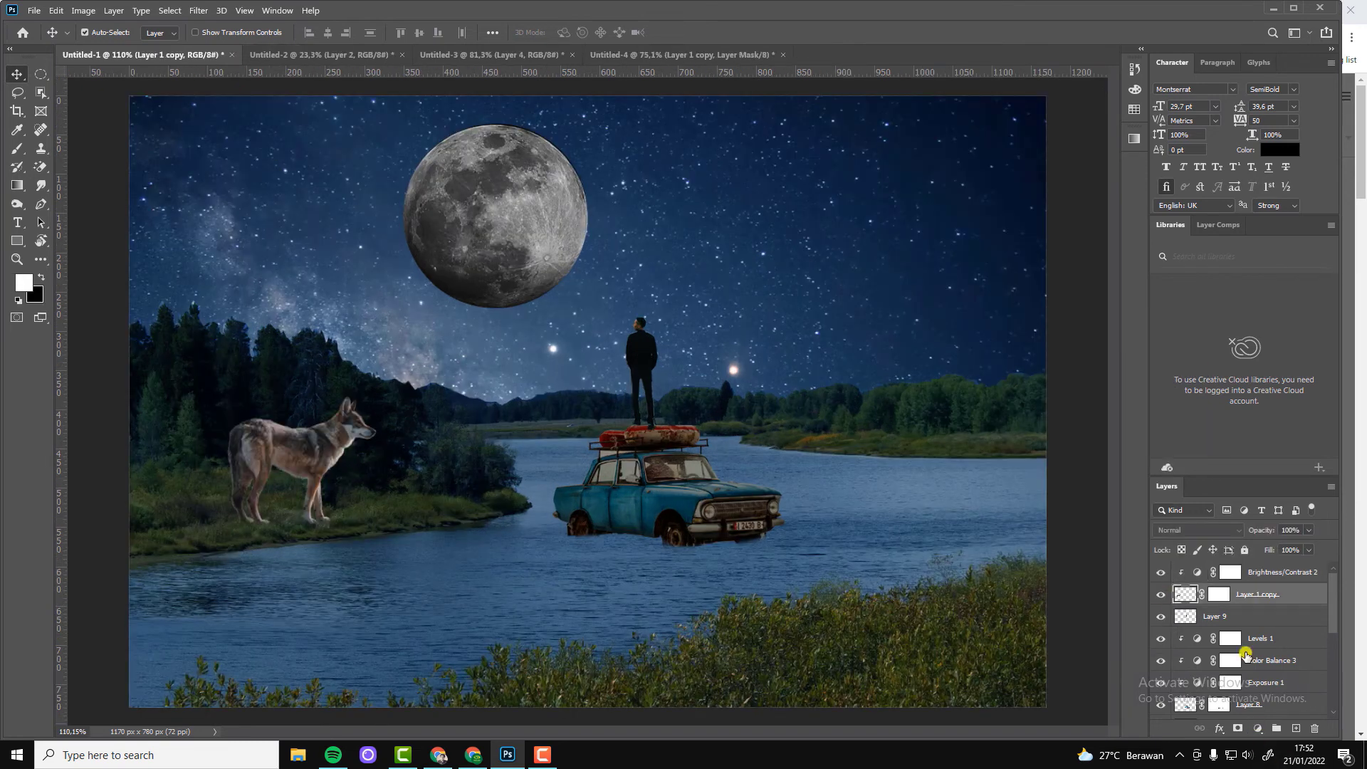
{"action": "left_click", "coordinate": [1258, 728]}
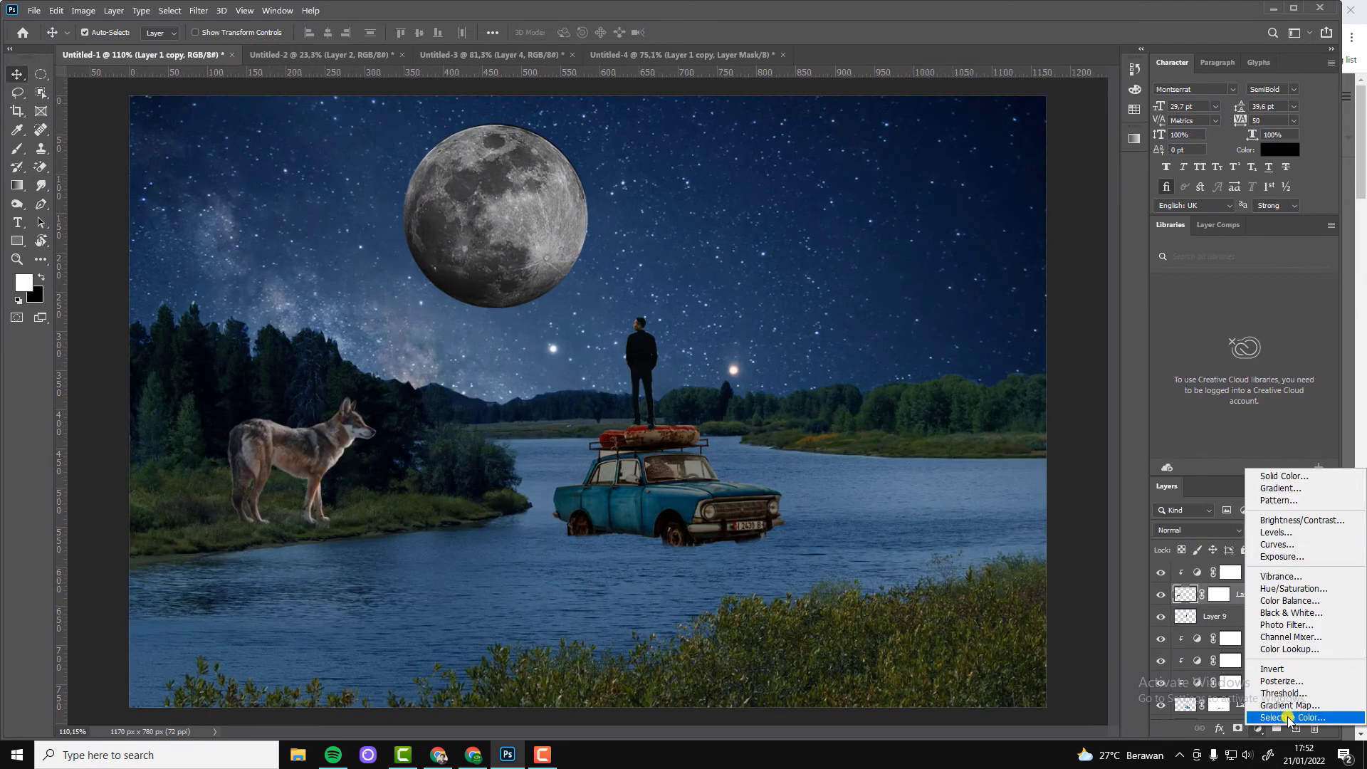
{"action": "left_click", "coordinate": [1291, 717]}
{"action": "left_click", "coordinate": [1018, 444]}
{"action": "left_click", "coordinate": [1033, 500]}
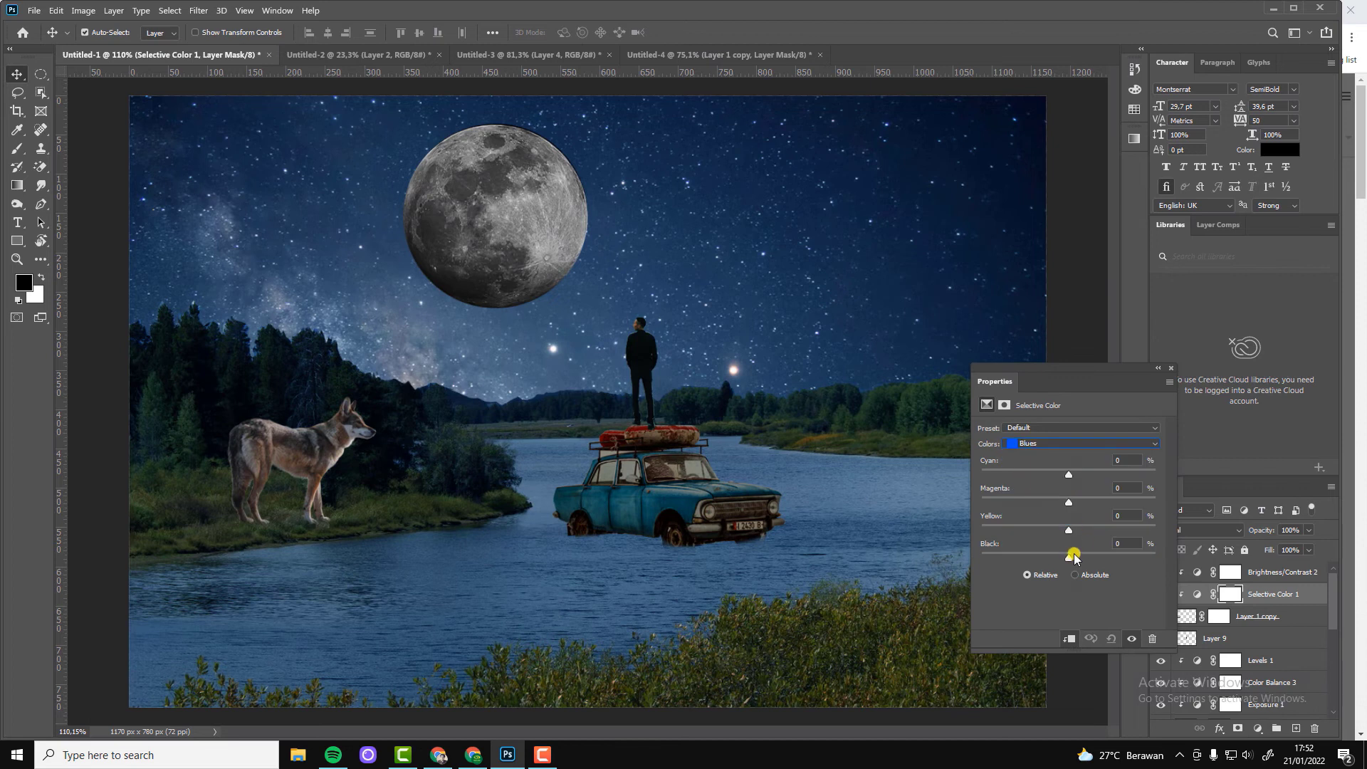
{"action": "left_click_drag", "start_coordinate": [1068, 553], "coordinate": [1053, 555]}
{"action": "mouse_move", "coordinate": [1068, 474]}
{"action": "left_mouse_down"}
{"action": "mouse_move", "coordinate": [1048, 474]}
{"action": "mouse_move", "coordinate": [1043, 502]}
{"action": "left_mouse_up"}
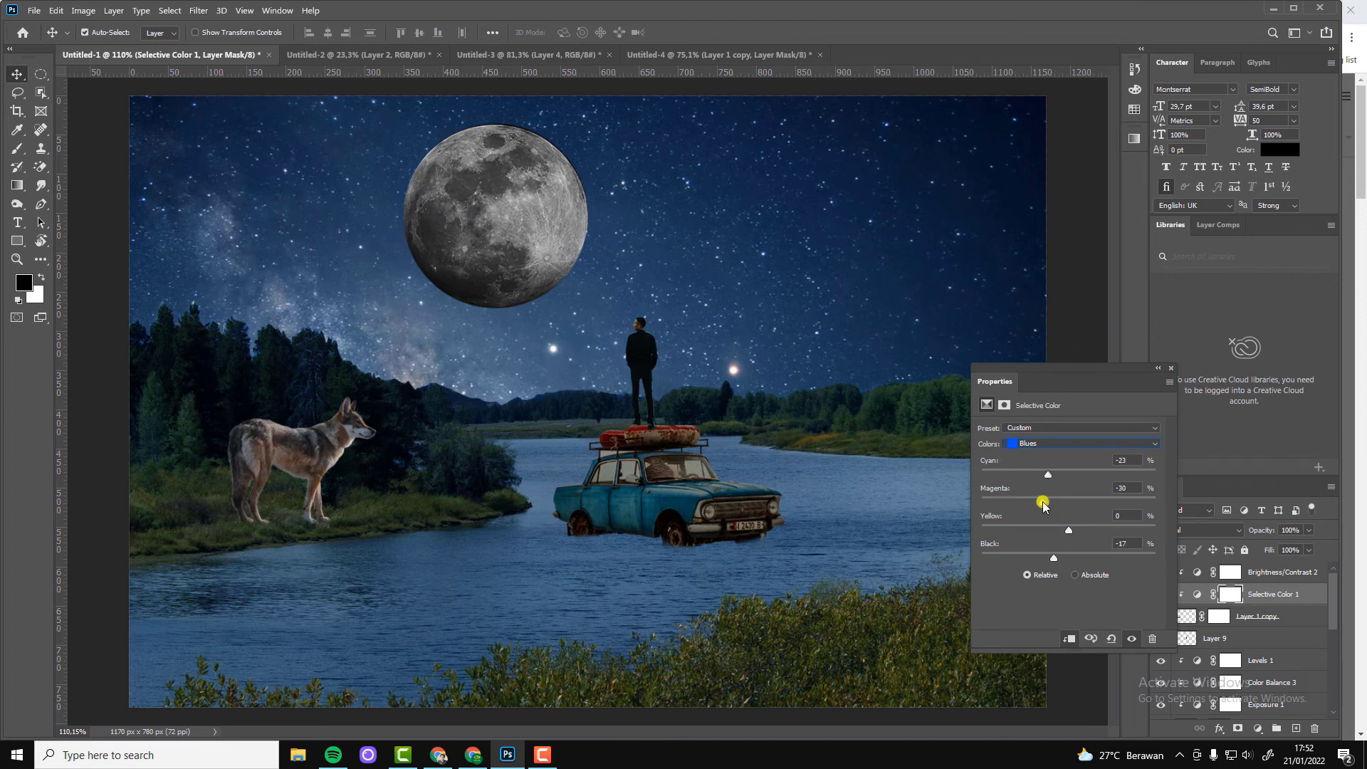
{"action": "left_click", "coordinate": [1170, 368]}
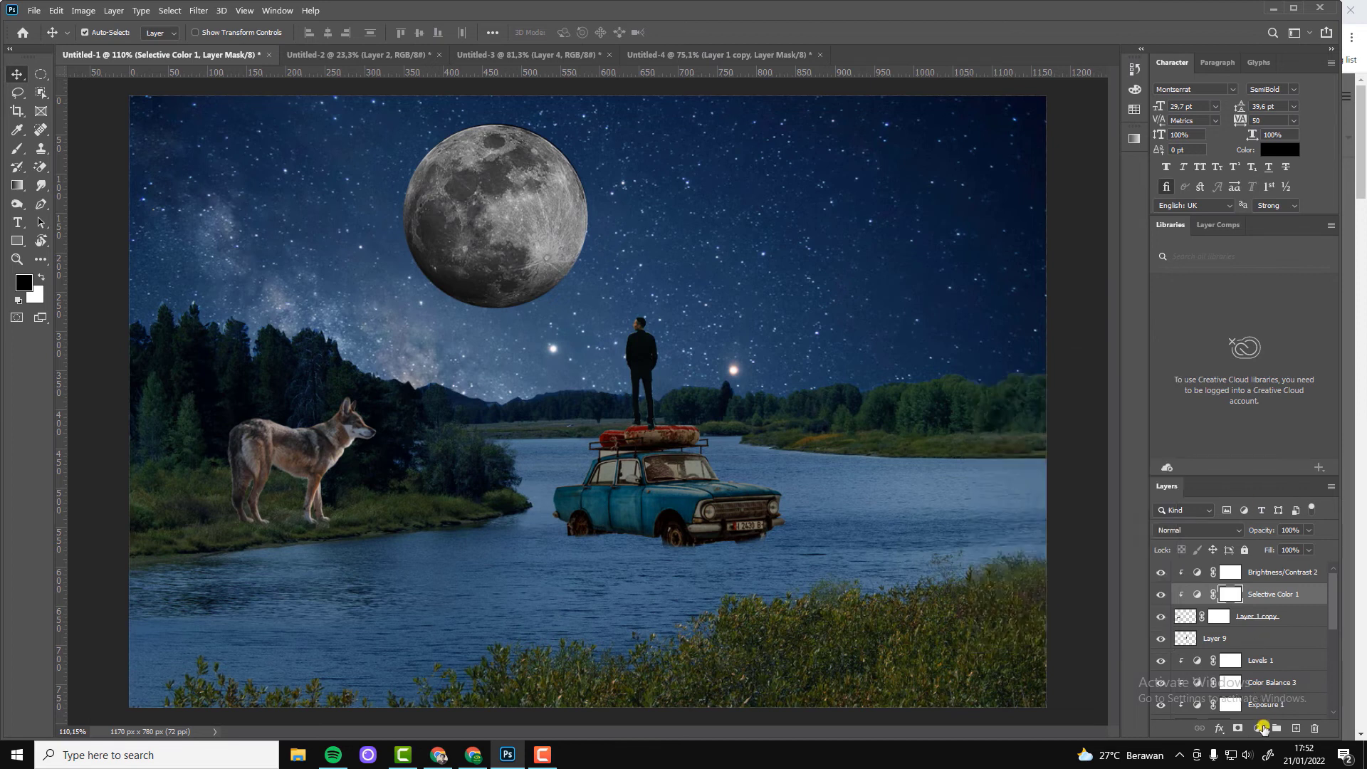
Step: Cool the wolf with a Color Balance layer set to -31, +5, +27
{"action": "left_click", "coordinate": [1262, 727]}
{"action": "left_click", "coordinate": [1275, 557]}
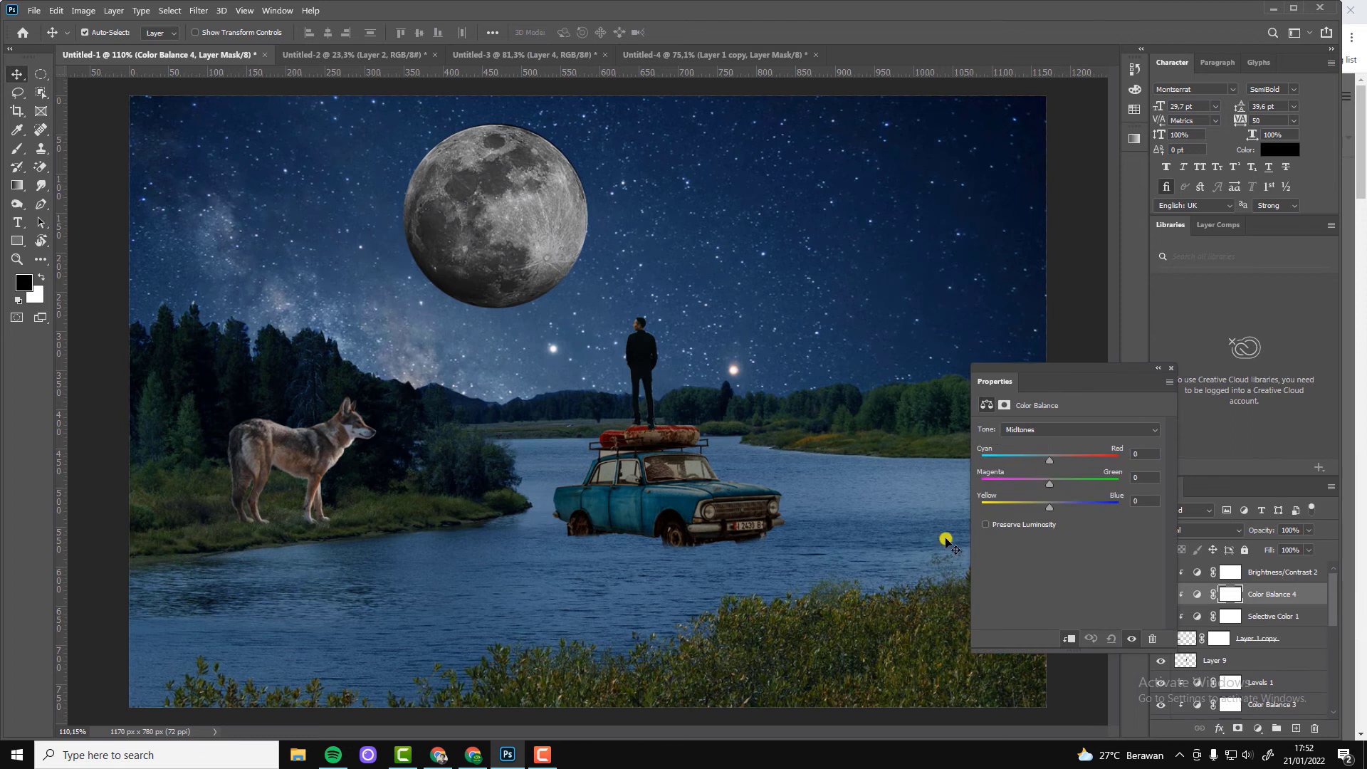
{"action": "mouse_move", "coordinate": [1050, 467]}
{"action": "left_mouse_down"}
{"action": "mouse_move", "coordinate": [1019, 465]}
{"action": "mouse_move", "coordinate": [1054, 487]}
{"action": "left_mouse_up"}
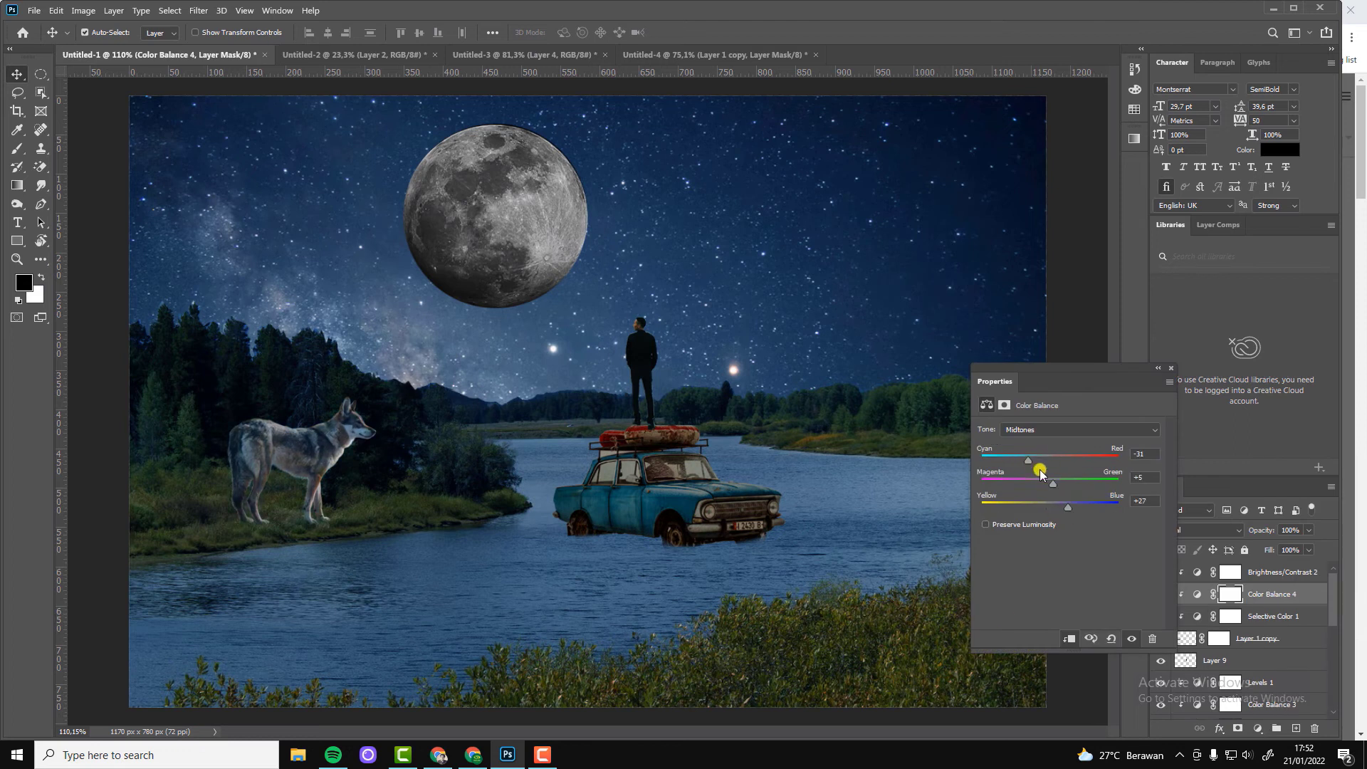
{"action": "left_click", "coordinate": [844, 466]}
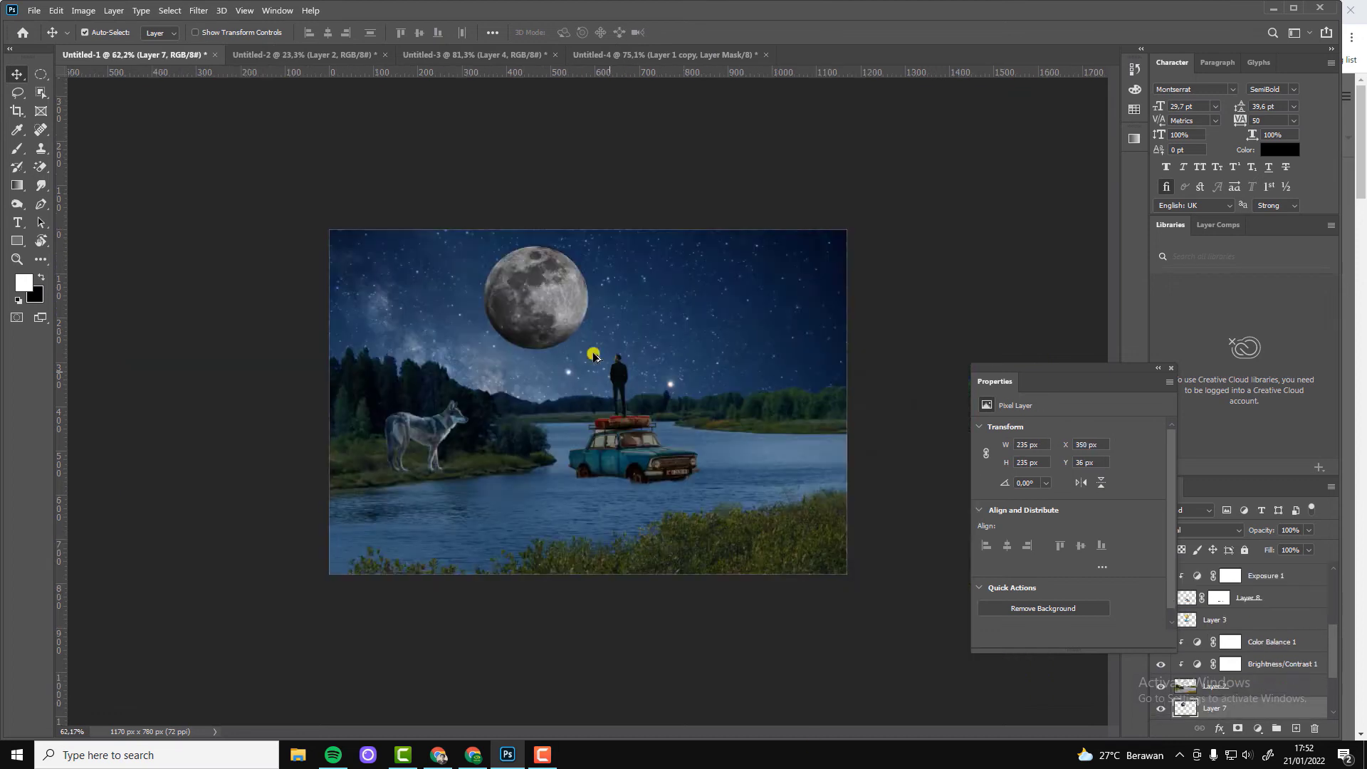
{"action": "left_click", "coordinate": [641, 370]}
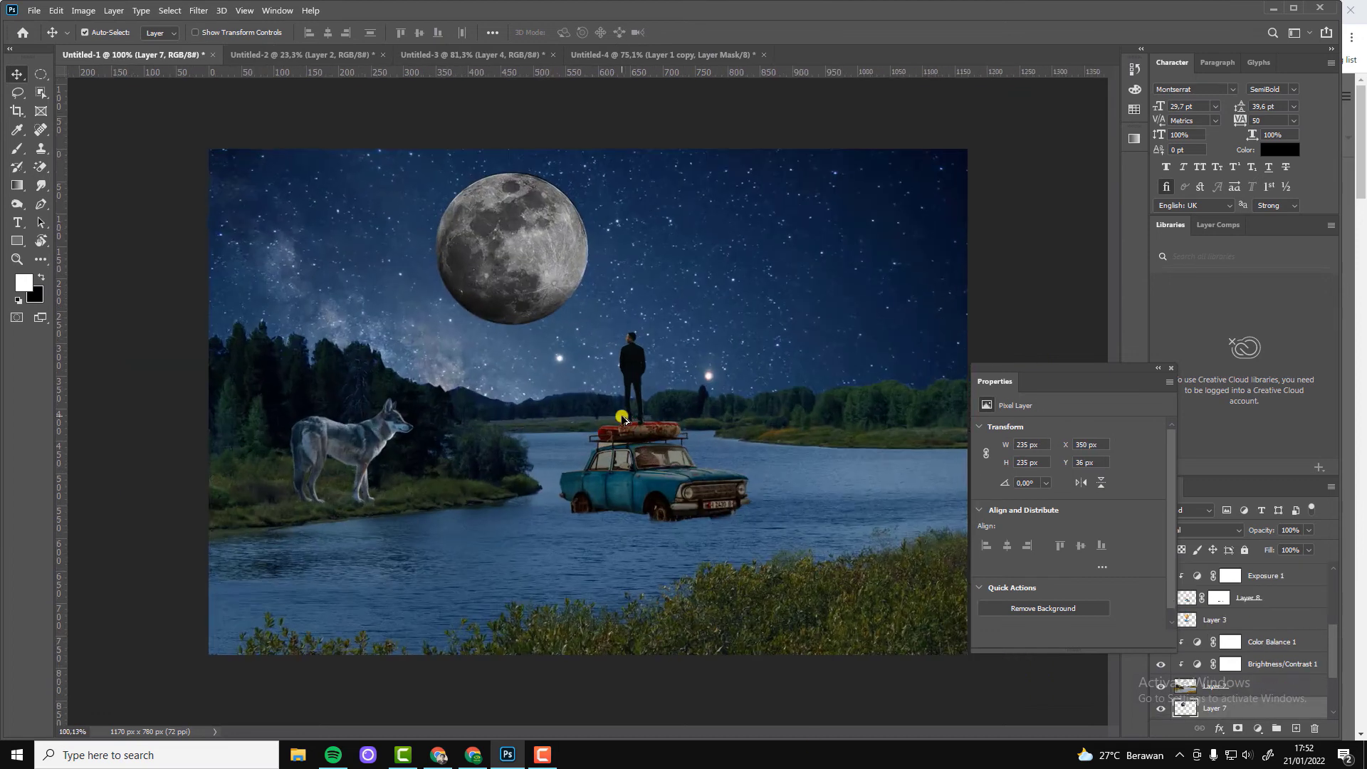
{"action": "left_click", "coordinate": [1170, 368]}
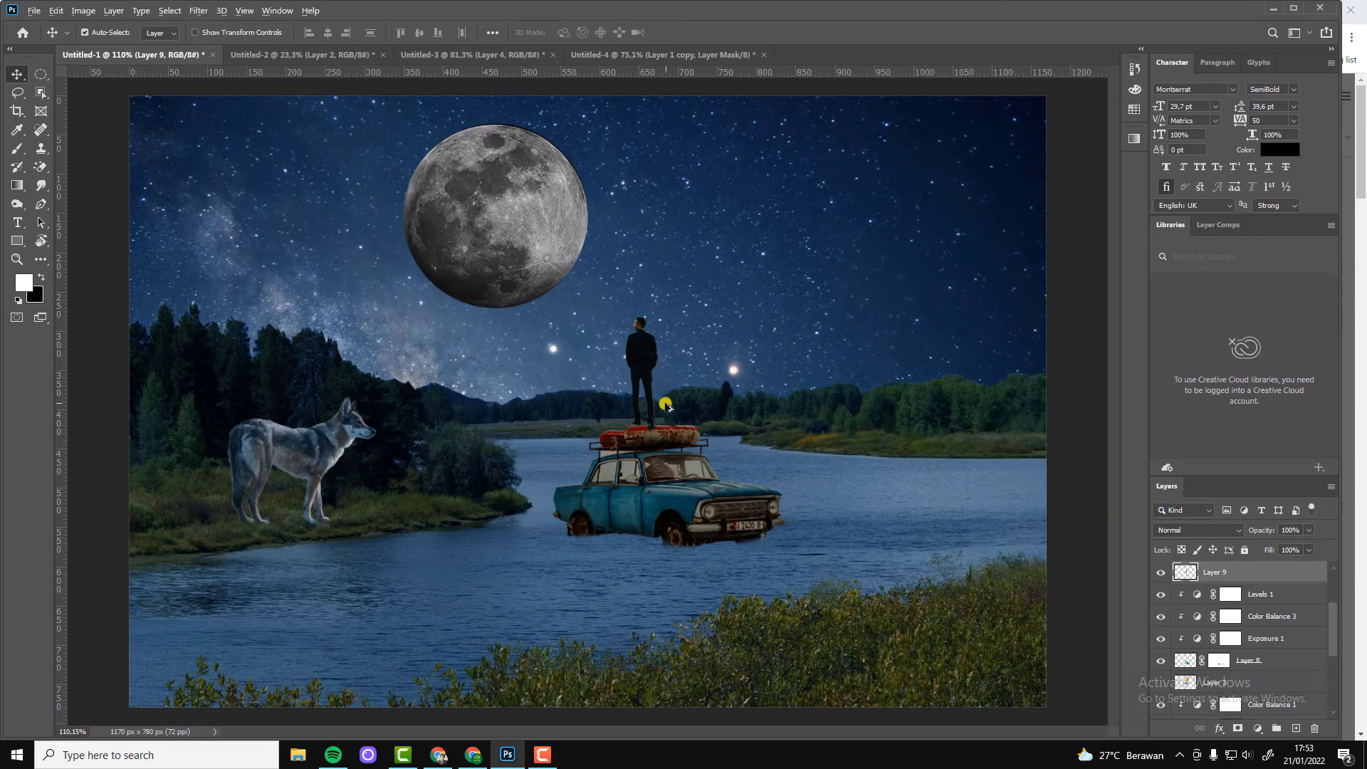
Step: Darken the standing man (Layer 9) with a clipped Curves layer pulled down
{"action": "scroll", "coordinate": [667, 404], "scroll_direction": "up", "scroll_amount": 3}
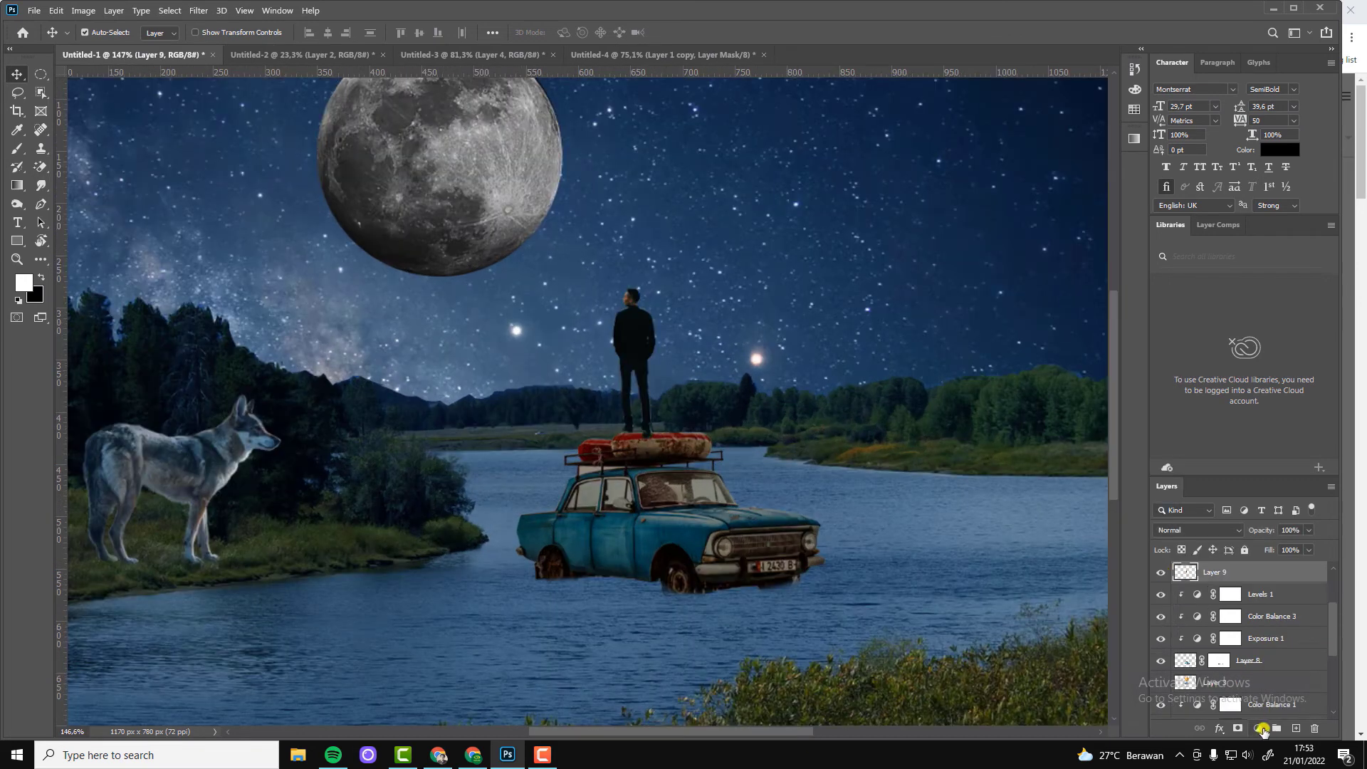
{"action": "left_click", "coordinate": [1257, 728]}
{"action": "left_click", "coordinate": [1278, 546]}
{"action": "left_click_drag", "start_coordinate": [1083, 535], "coordinate": [1087, 543]}
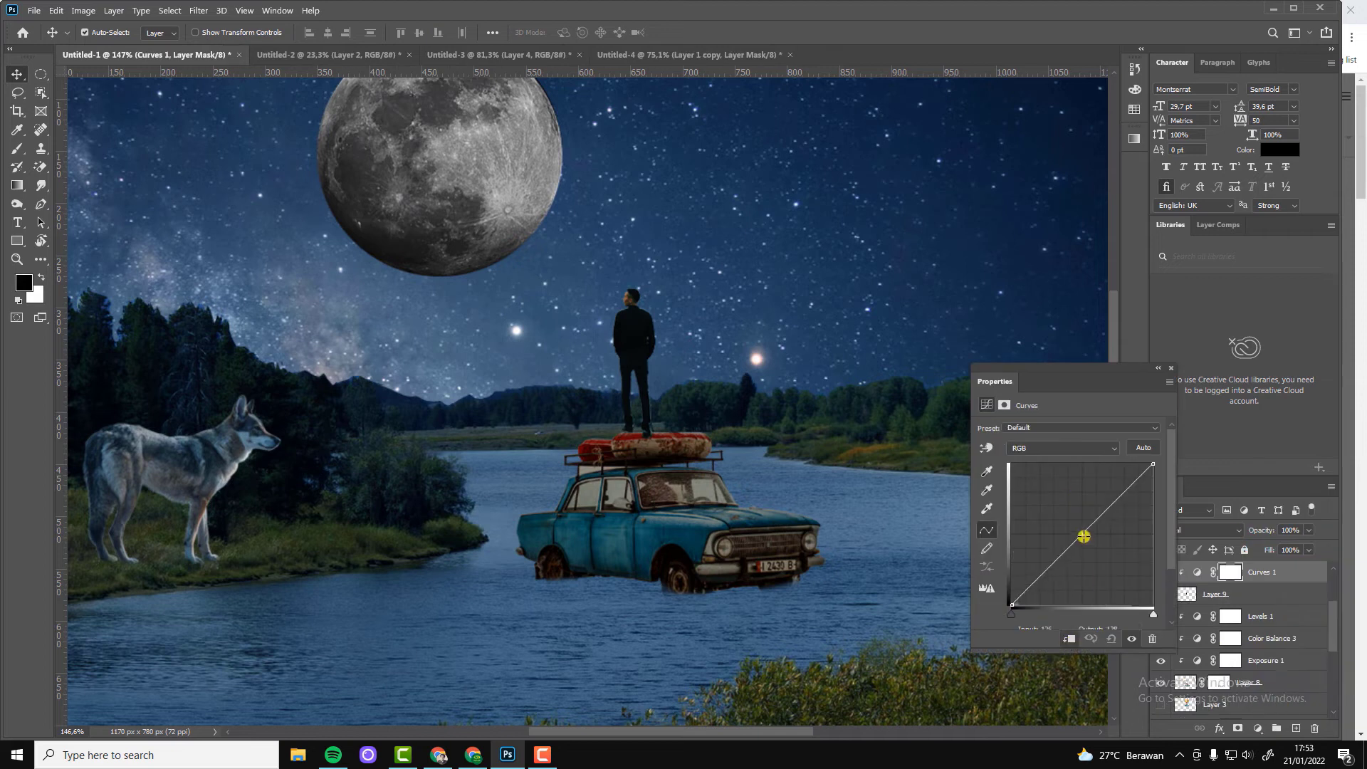
{"action": "left_click", "coordinate": [715, 334]}
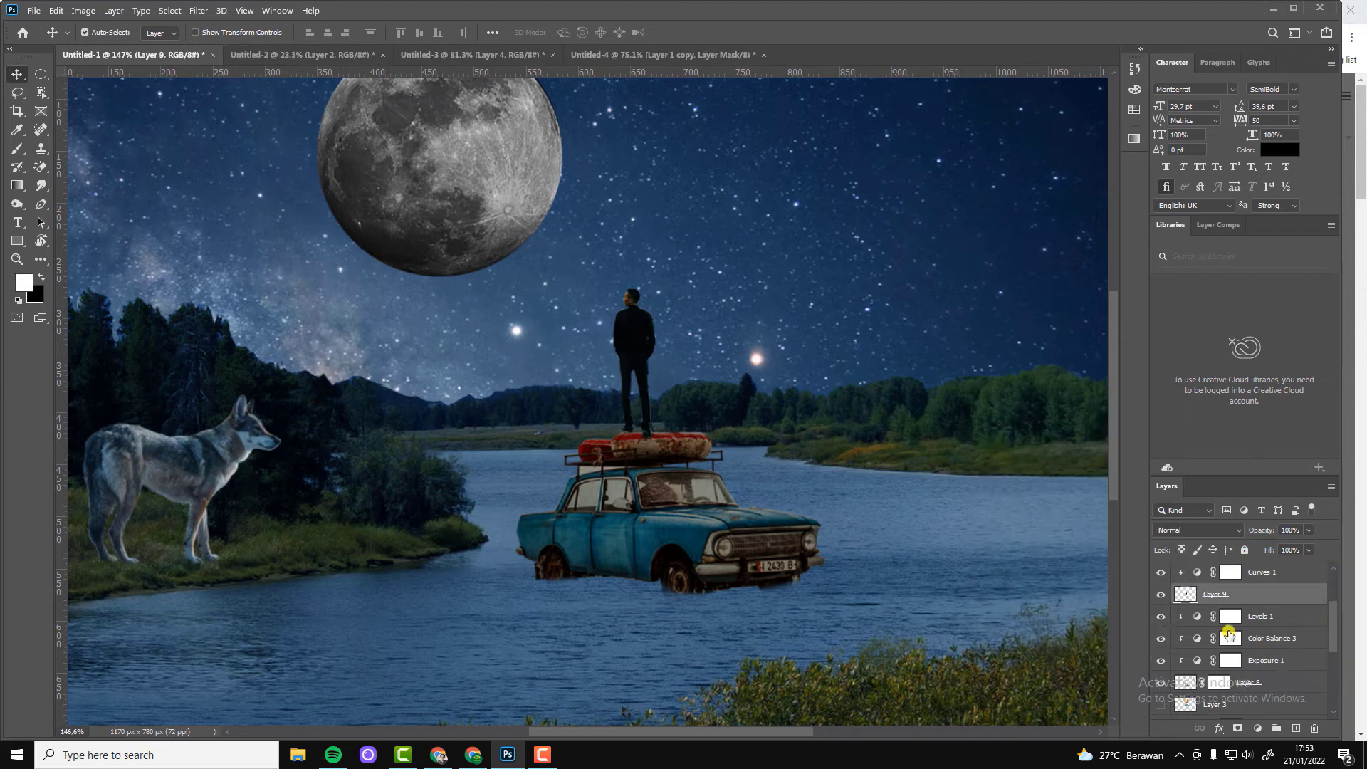
Step: Shift the man's midtones toward cyan with a Color Balance layer at Cyan -32
{"action": "left_click", "coordinate": [1258, 727]}
{"action": "left_click", "coordinate": [1290, 603]}
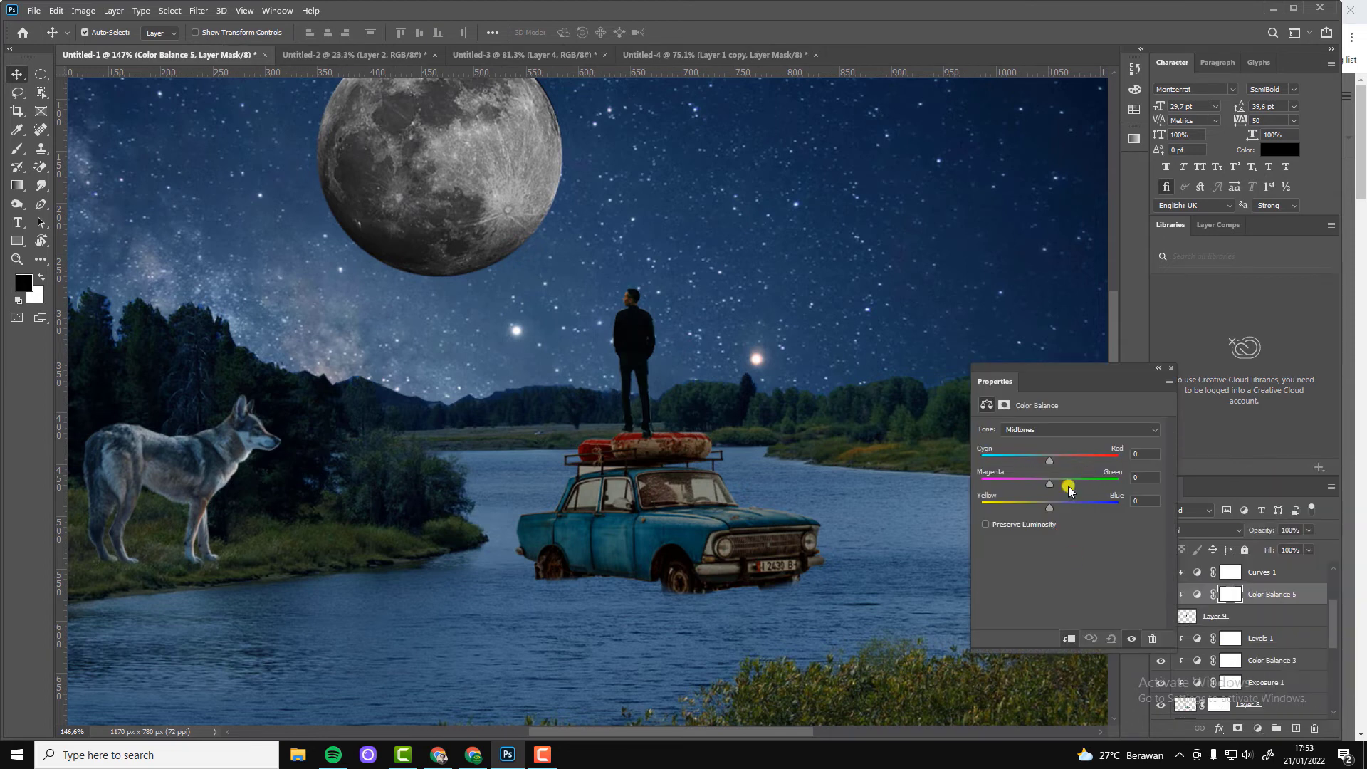
{"action": "left_click_drag", "start_coordinate": [1049, 460], "coordinate": [1027, 460]}
{"action": "key", "text": "ctrl+0"}
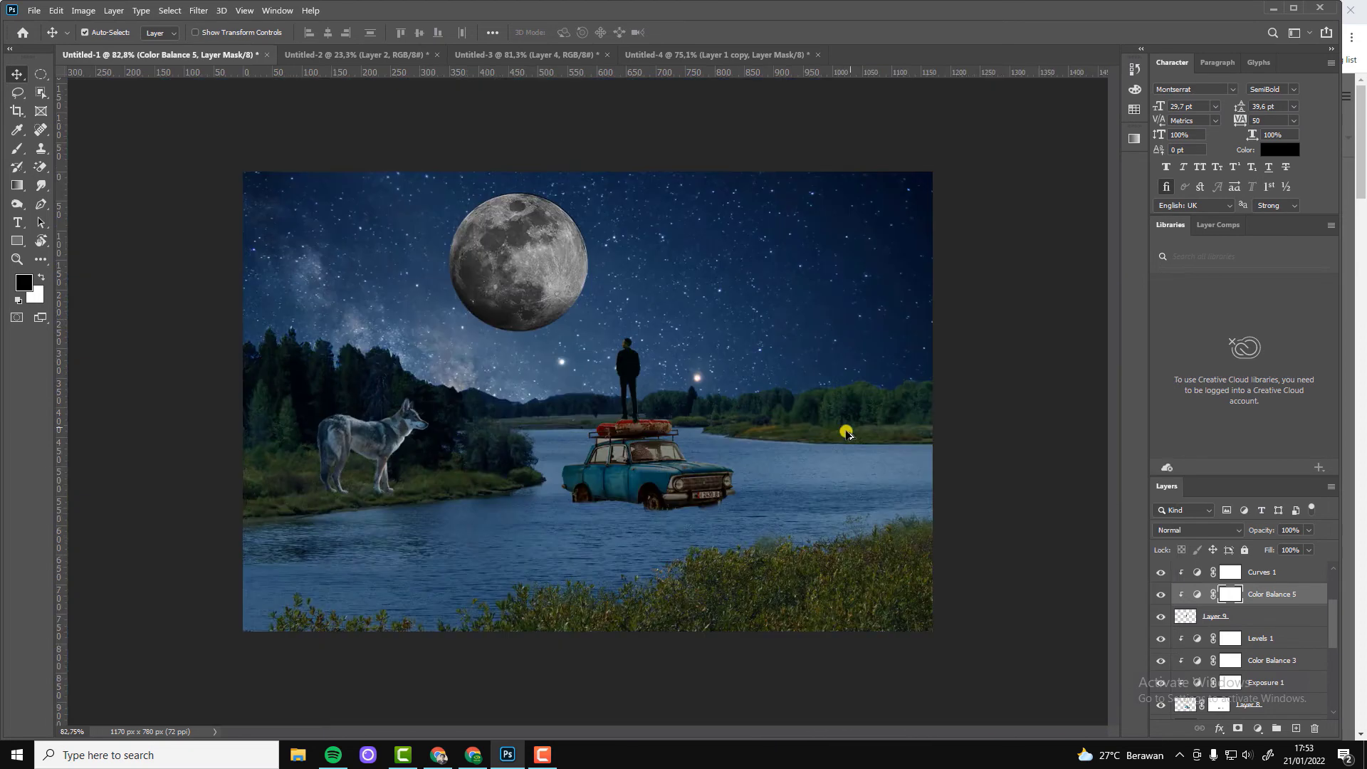
{"action": "key", "text": "ctrl+minus"}
{"action": "key", "text": "ctrl+0"}
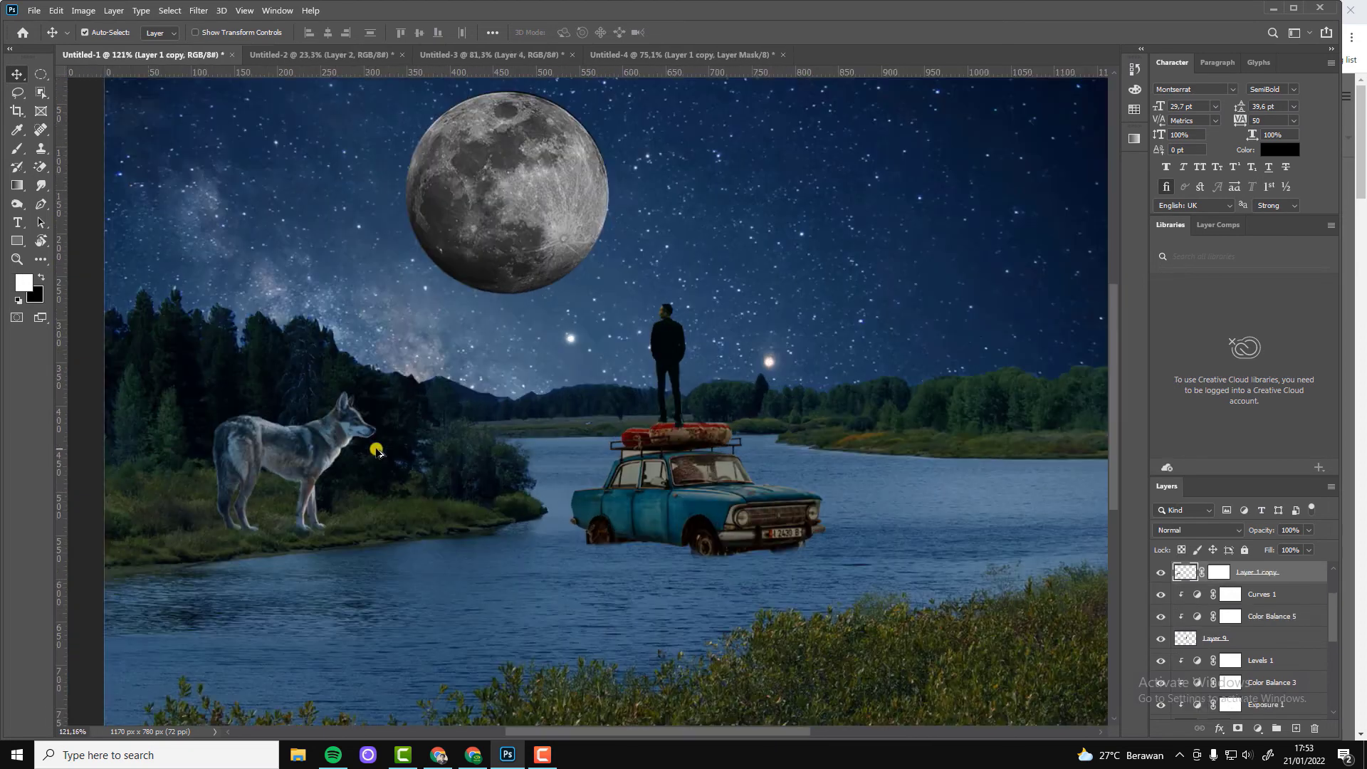
Step: Darken the wolf further with an Exposure layer at about -0.84
{"action": "left_click", "coordinate": [1257, 728]}
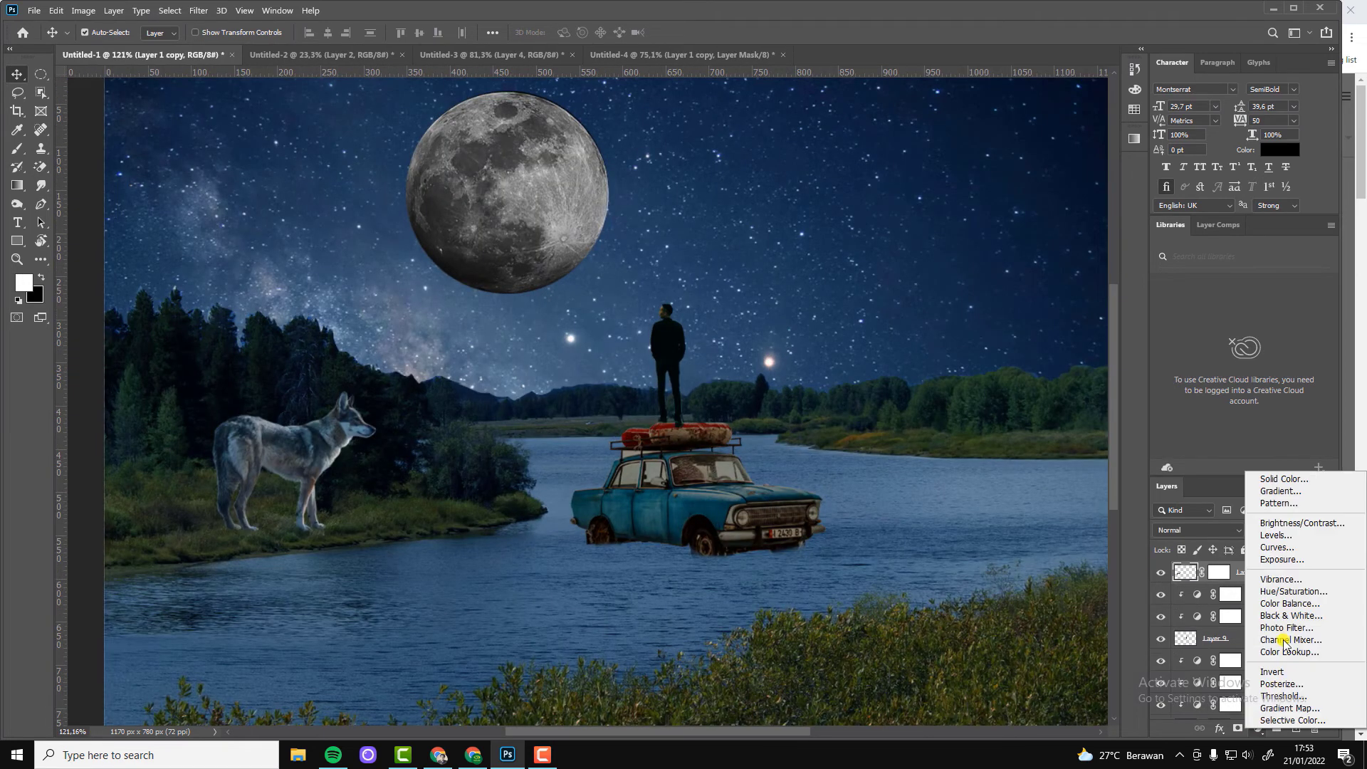
{"action": "left_click", "coordinate": [1280, 558]}
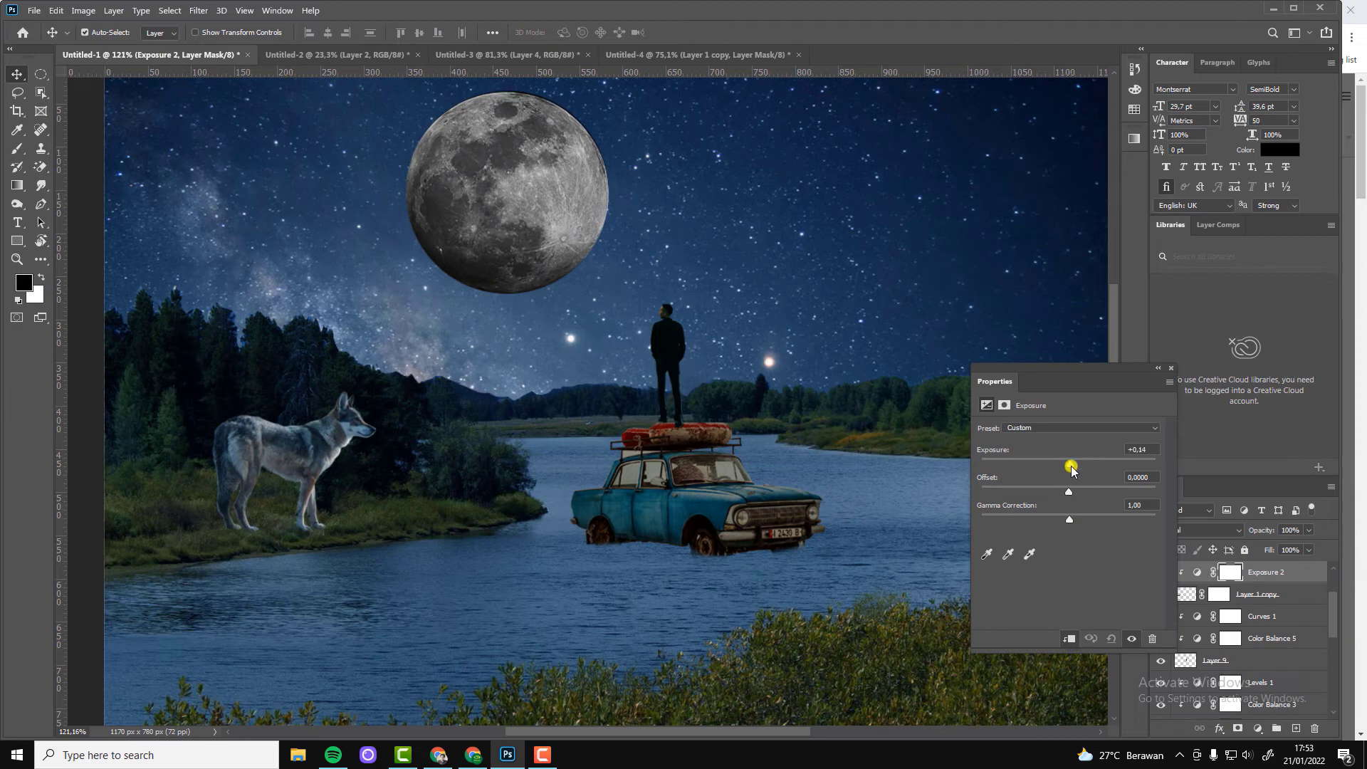
{"action": "mouse_move", "coordinate": [1071, 467]}
{"action": "left_mouse_down"}
{"action": "mouse_move", "coordinate": [1056, 464]}
{"action": "mouse_move", "coordinate": [1070, 493]}
{"action": "left_mouse_up"}
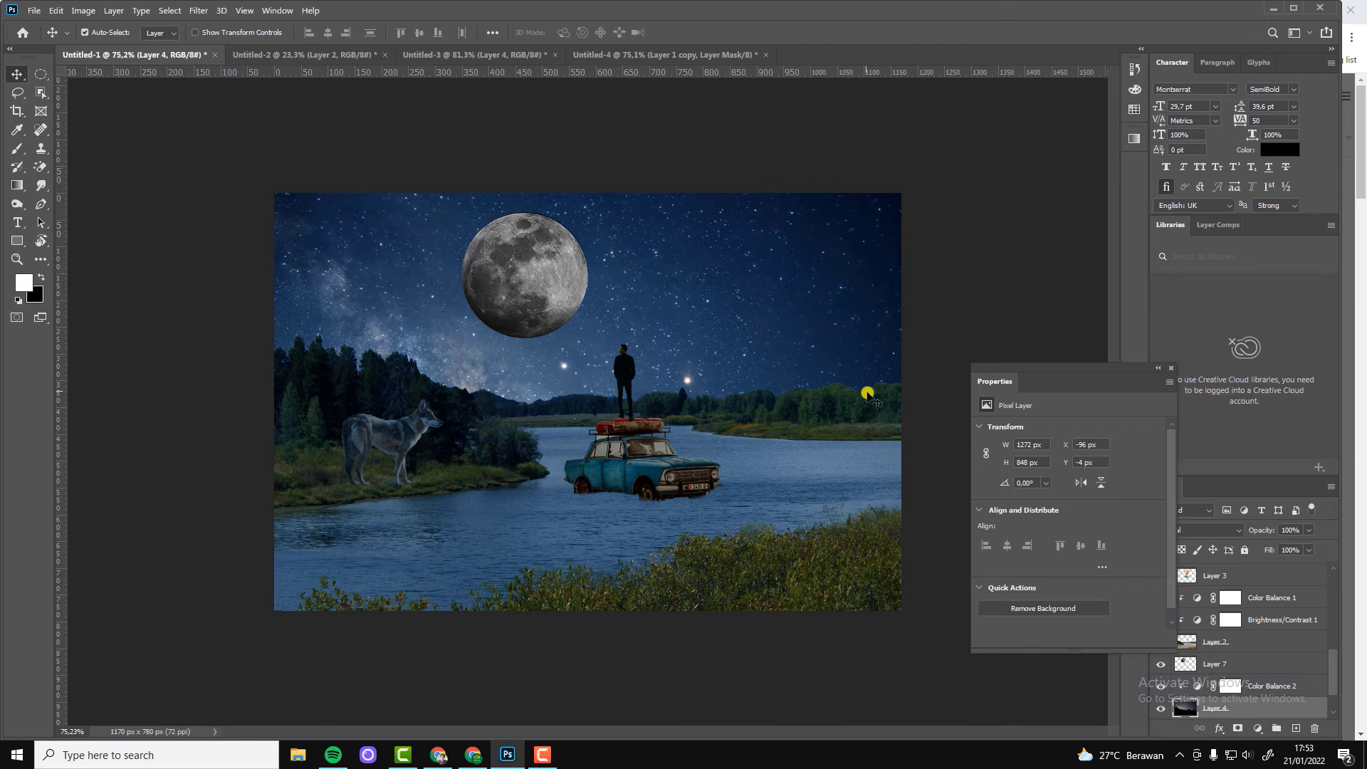
Step: Add a Solid Color fill layer in a blue sampled from the image
{"action": "scroll", "coordinate": [564, 323], "scroll_direction": "up", "scroll_amount": 1}
{"action": "left_click", "coordinate": [521, 254]}
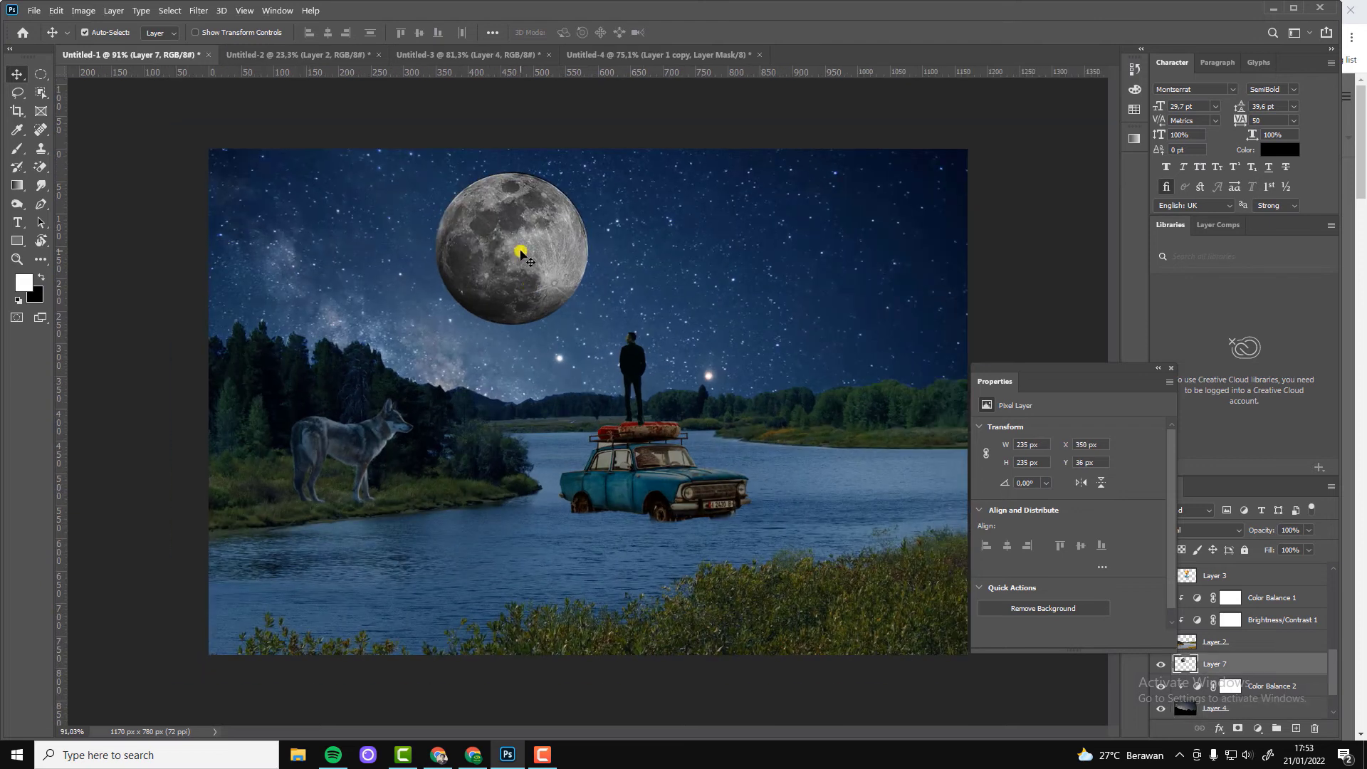
{"action": "left_click", "coordinate": [1153, 367]}
{"action": "left_click", "coordinate": [1160, 663]}
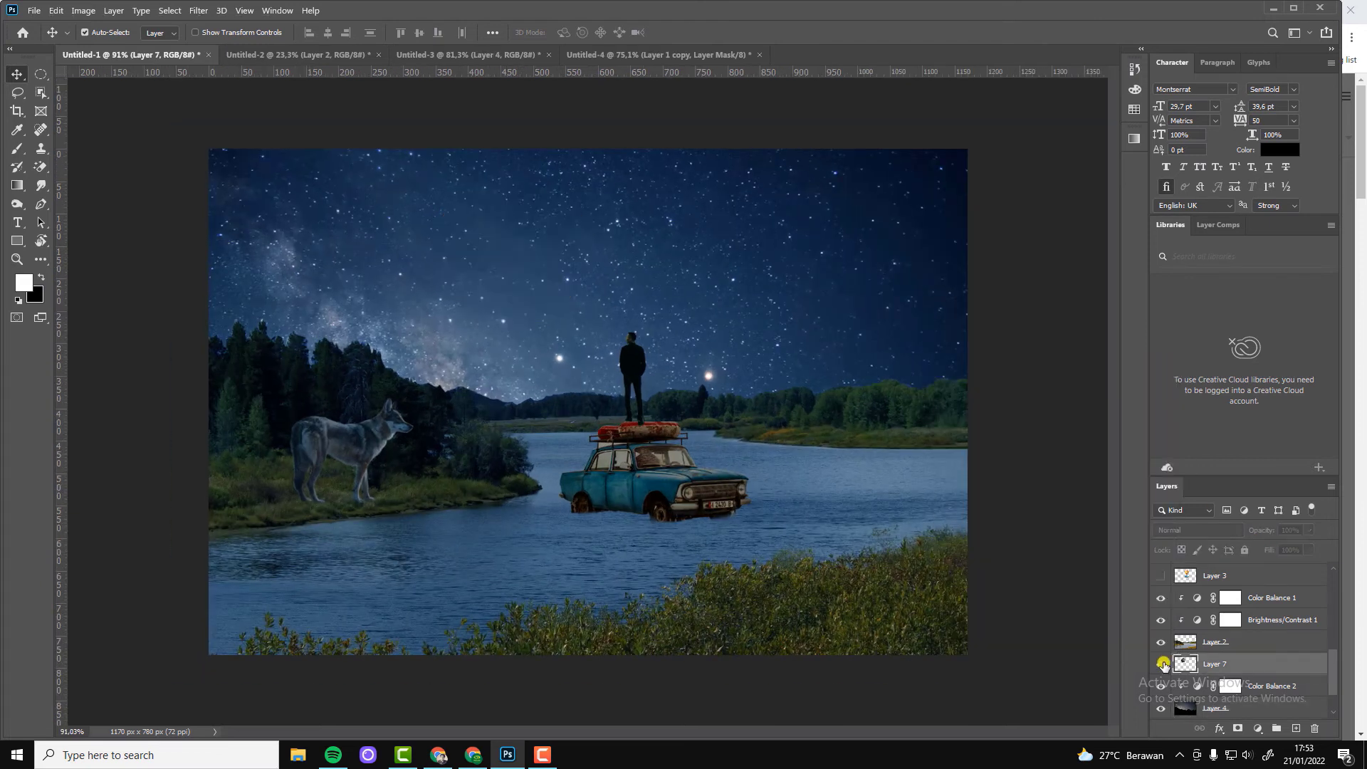
{"action": "left_click", "coordinate": [1257, 727]}
{"action": "left_click", "coordinate": [1283, 477]}
{"action": "left_click", "coordinate": [857, 467]}
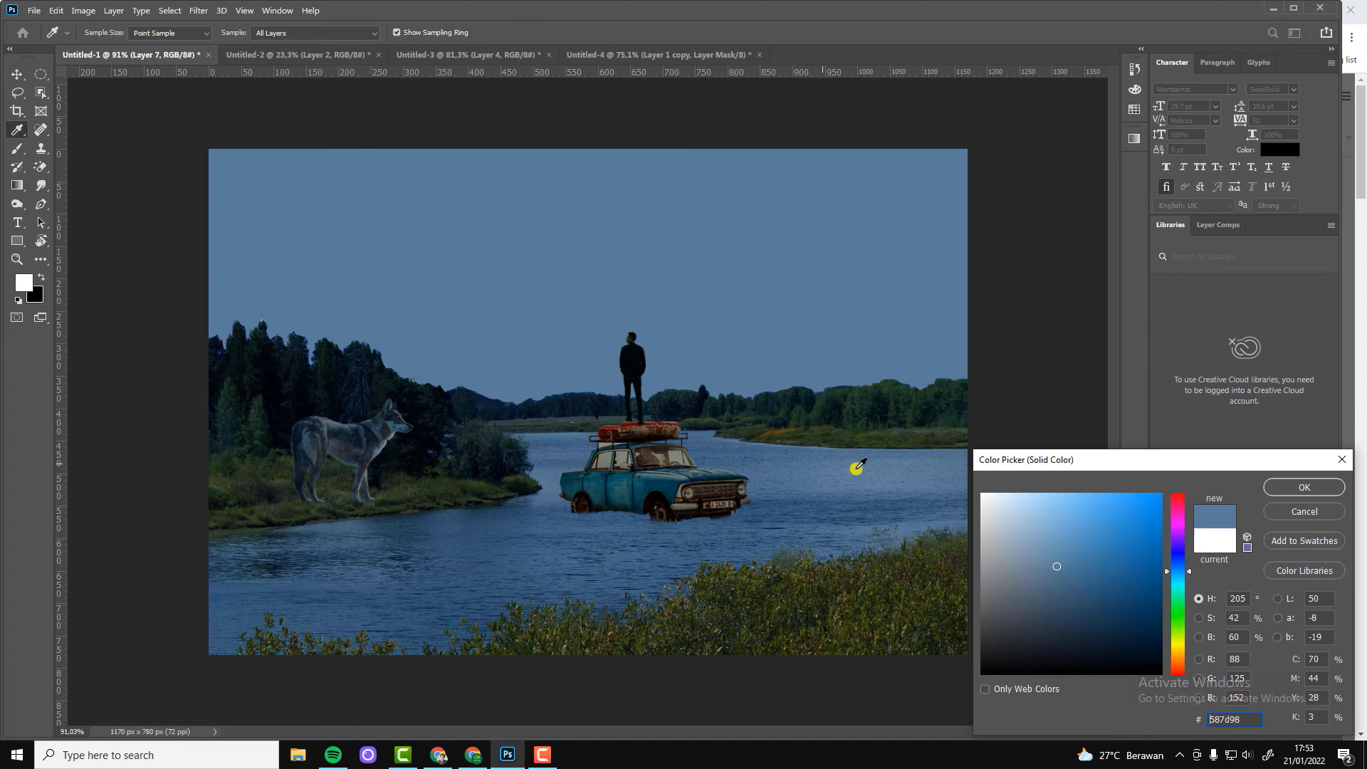
{"action": "left_click_drag", "start_coordinate": [1153, 546], "coordinate": [1133, 558]}
{"action": "left_click", "coordinate": [357, 366]}
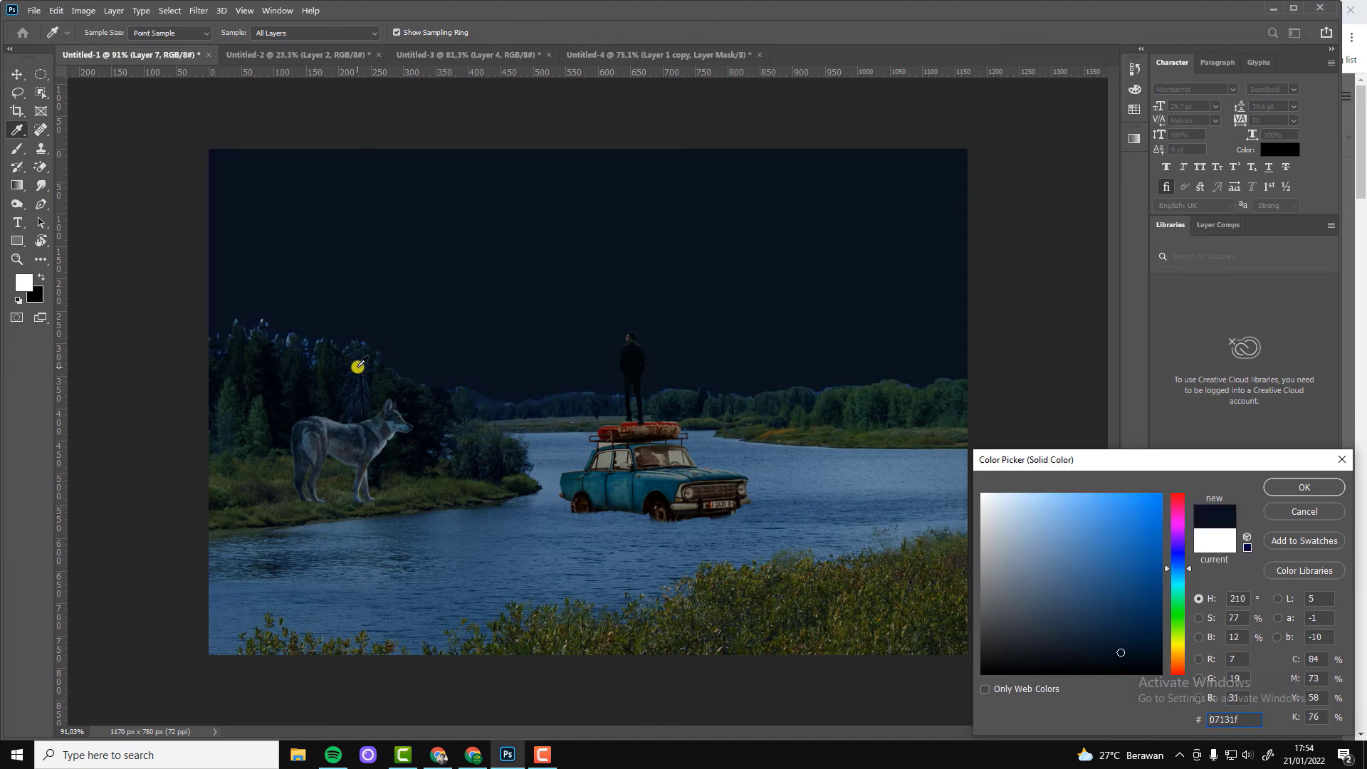
{"action": "left_click", "coordinate": [896, 456]}
{"action": "left_click", "coordinate": [1304, 487]}
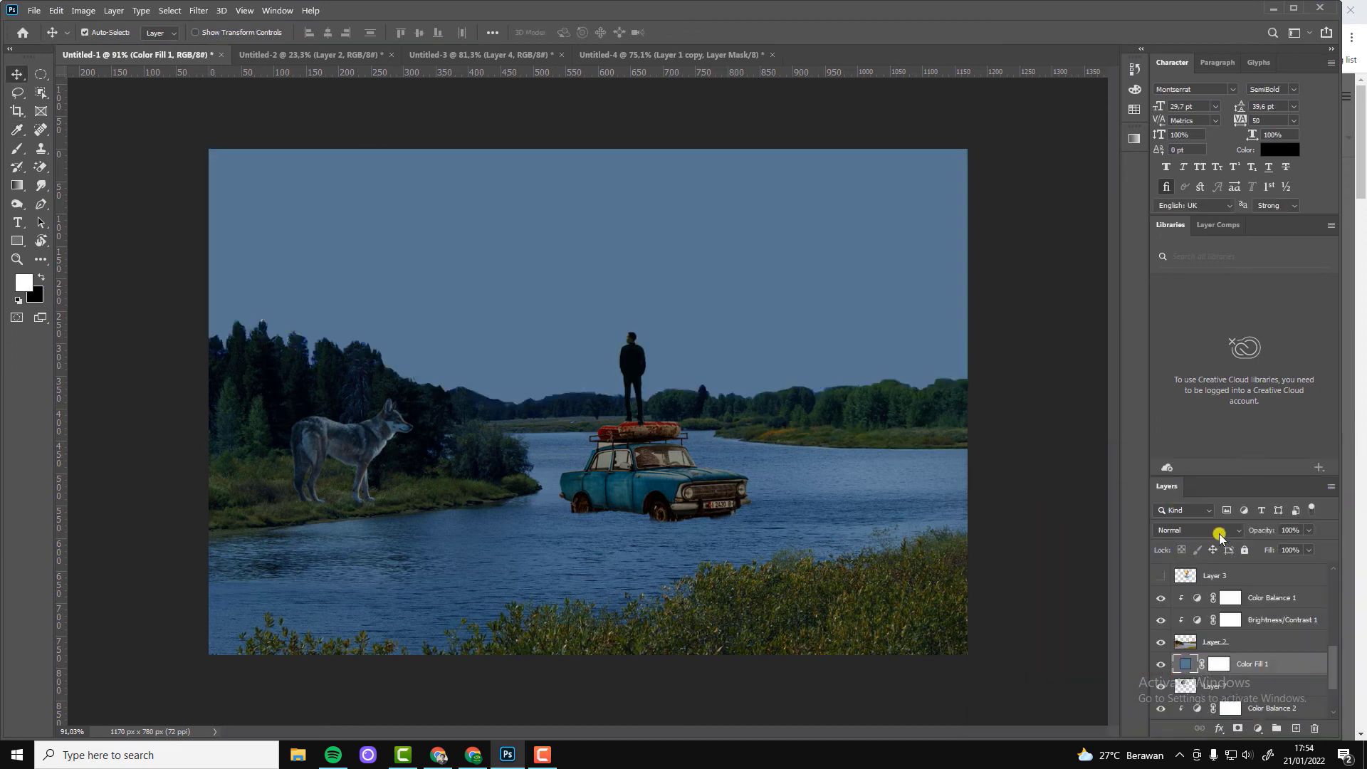
Step: Set the fill to Color Dodge and invert its mask to hide it
{"action": "left_click", "coordinate": [1217, 531]}
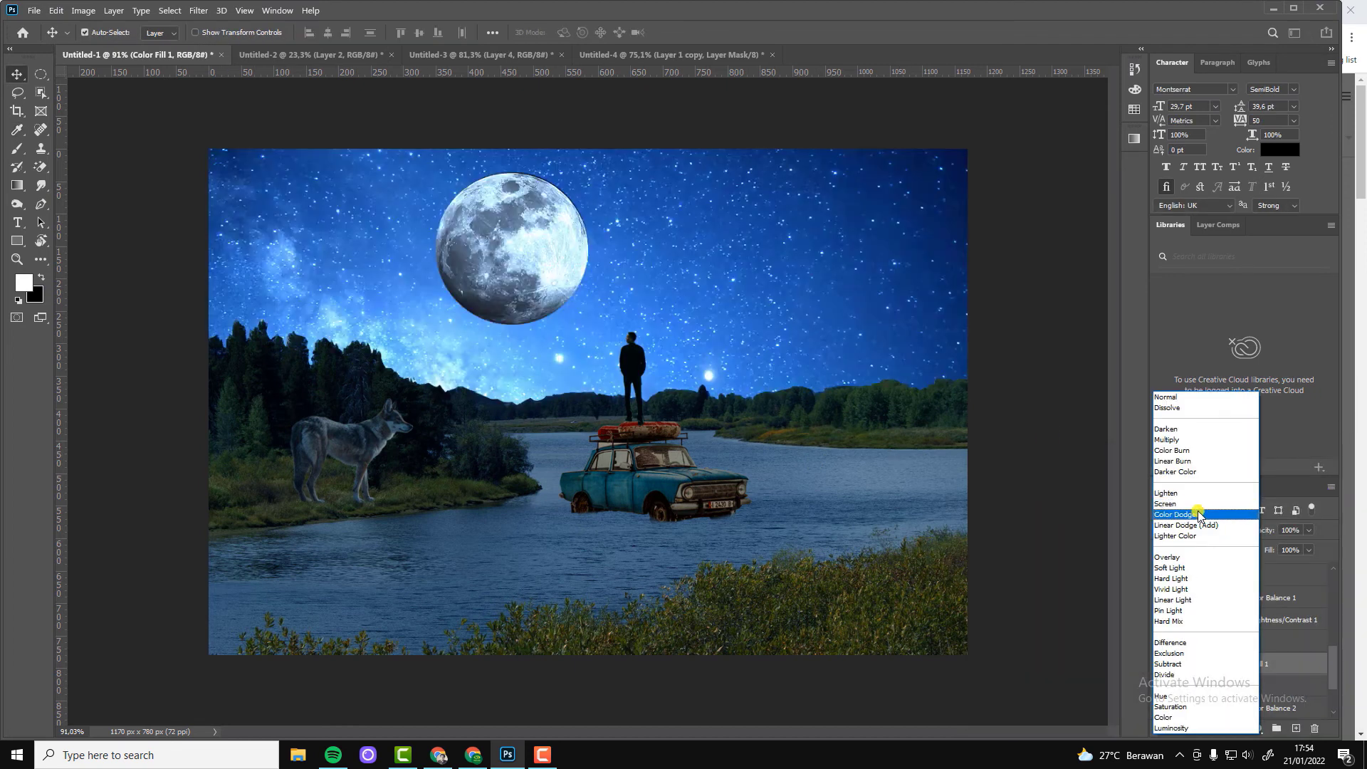
{"action": "left_click", "coordinate": [1199, 514]}
{"action": "left_click", "coordinate": [1220, 663]}
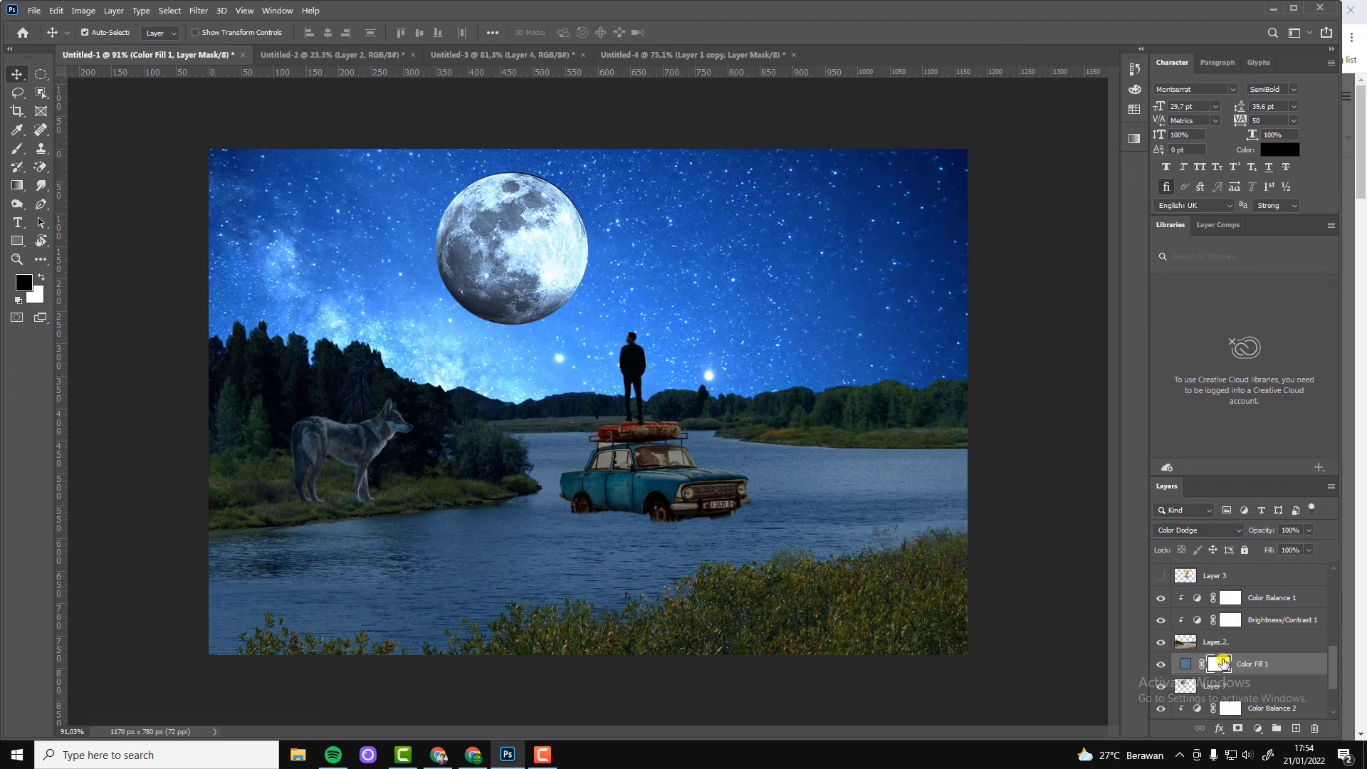
{"action": "key", "text": "ctrl+i"}
Step: Paint a white glow onto the mask around the moon with a ~90 px brush
{"action": "key", "text": "b"}
{"action": "scroll", "coordinate": [591, 405], "scroll_direction": "up", "scroll_amount": 2}
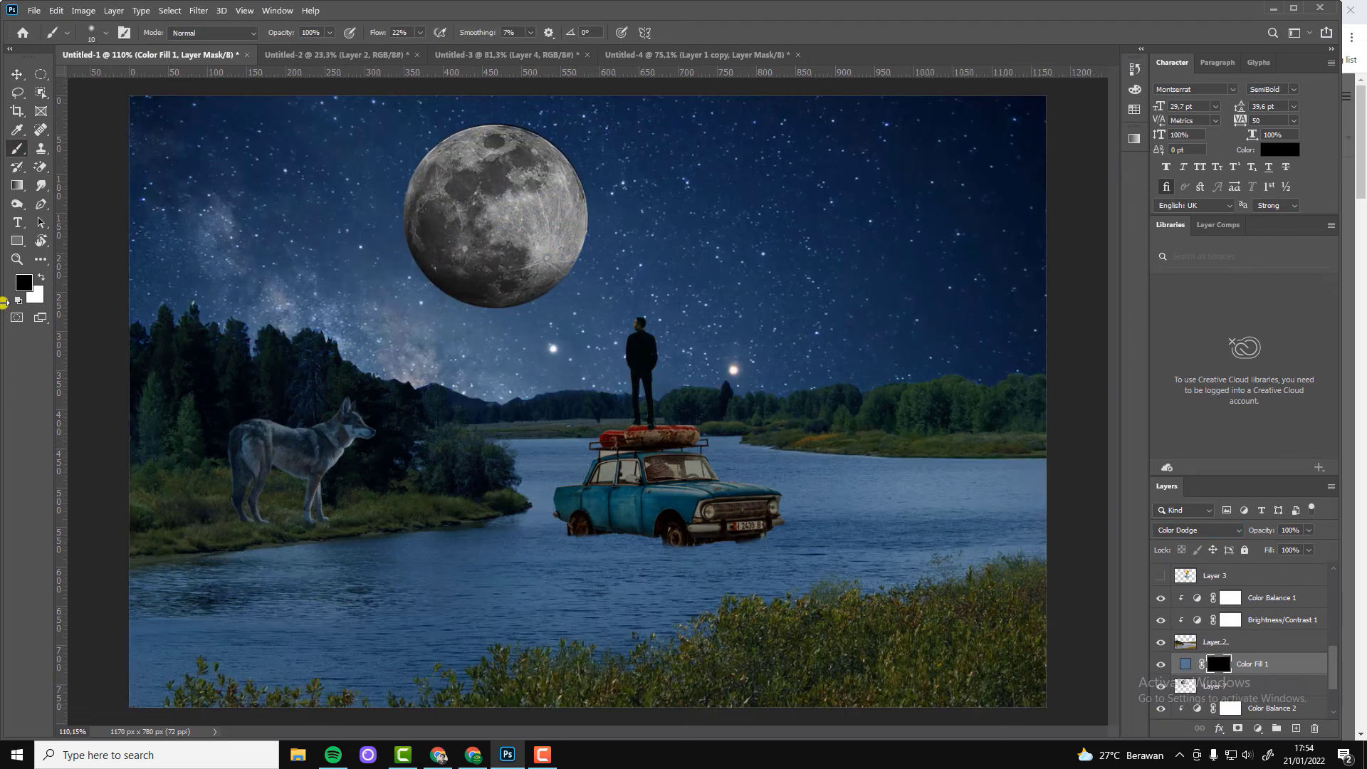
{"action": "key", "text": "x"}
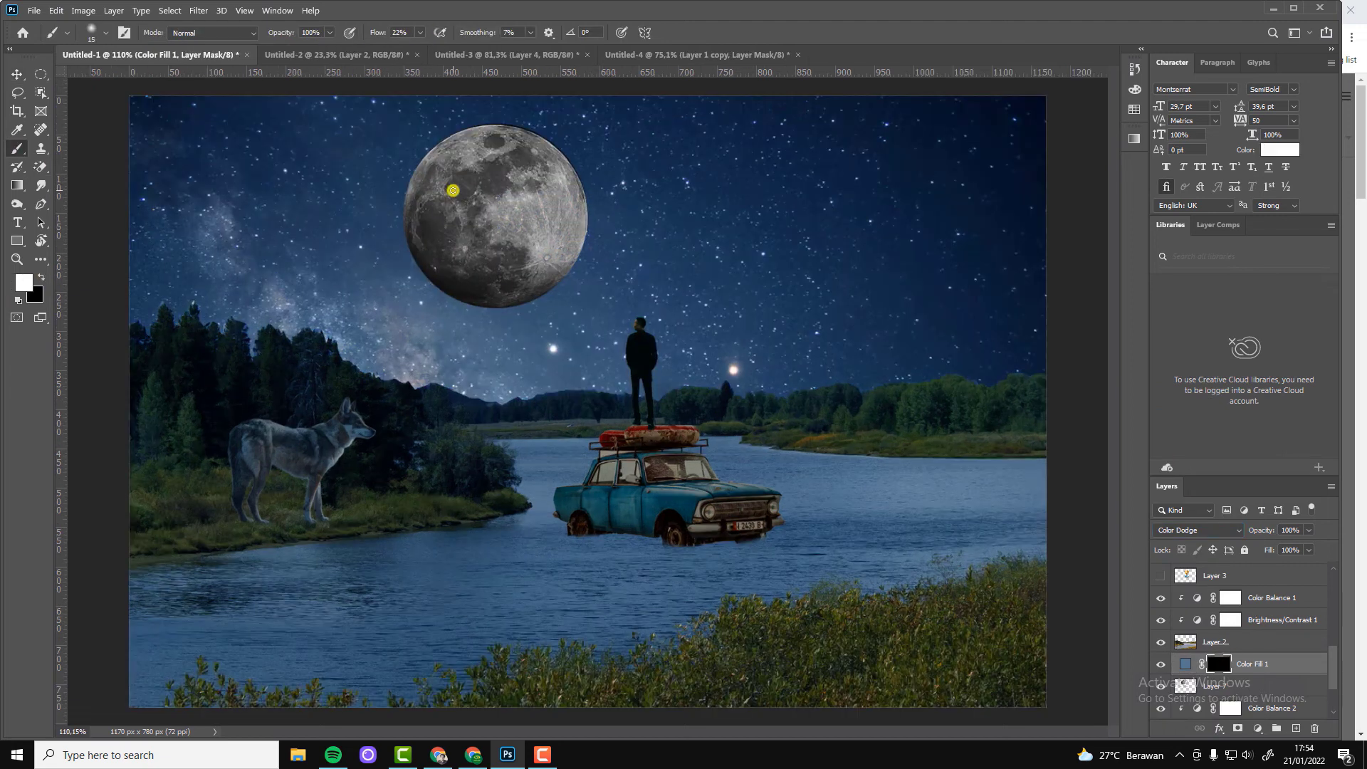
{"action": "key", "text": "bracketright"}
{"action": "key", "text": "bracketright"}
{"action": "key", "text": "bracketright"}
{"action": "mouse_move", "coordinate": [388, 205]}
{"action": "left_mouse_down"}
{"action": "mouse_move", "coordinate": [433, 296]}
{"action": "mouse_move", "coordinate": [406, 190]}
{"action": "mouse_move", "coordinate": [415, 250]}
{"action": "mouse_move", "coordinate": [558, 284]}
{"action": "mouse_move", "coordinate": [472, 269]}
{"action": "left_mouse_up"}
{"action": "scroll", "coordinate": [639, 256], "scroll_direction": "down", "scroll_amount": 2}
{"action": "scroll", "coordinate": [590, 265], "scroll_direction": "down", "scroll_amount": 2}
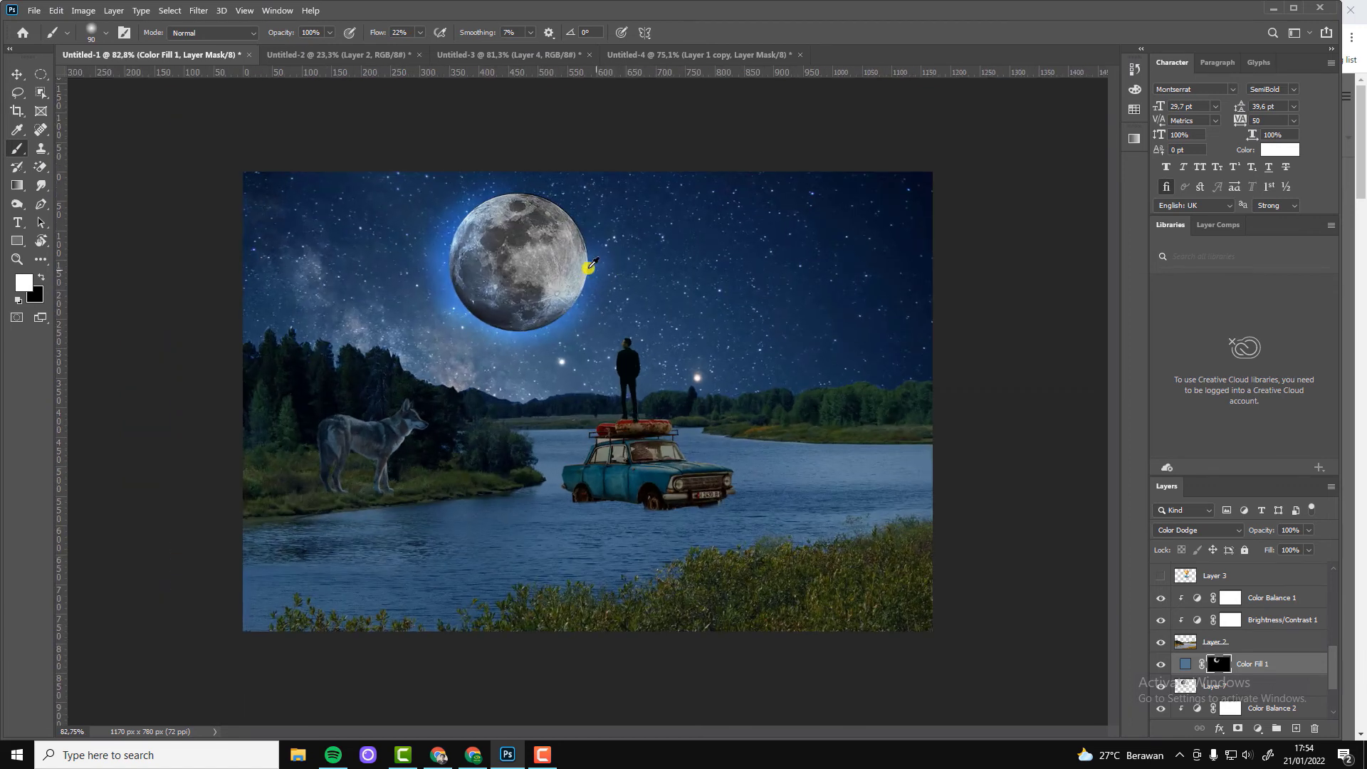
{"action": "mouse_move", "coordinate": [589, 265]}
{"action": "left_mouse_down"}
{"action": "mouse_move", "coordinate": [519, 208]}
{"action": "mouse_move", "coordinate": [558, 214]}
{"action": "mouse_move", "coordinate": [533, 225]}
{"action": "mouse_move", "coordinate": [566, 288]}
{"action": "mouse_move", "coordinate": [489, 311]}
{"action": "mouse_move", "coordinate": [503, 306]}
{"action": "mouse_move", "coordinate": [530, 204]}
{"action": "left_mouse_up"}
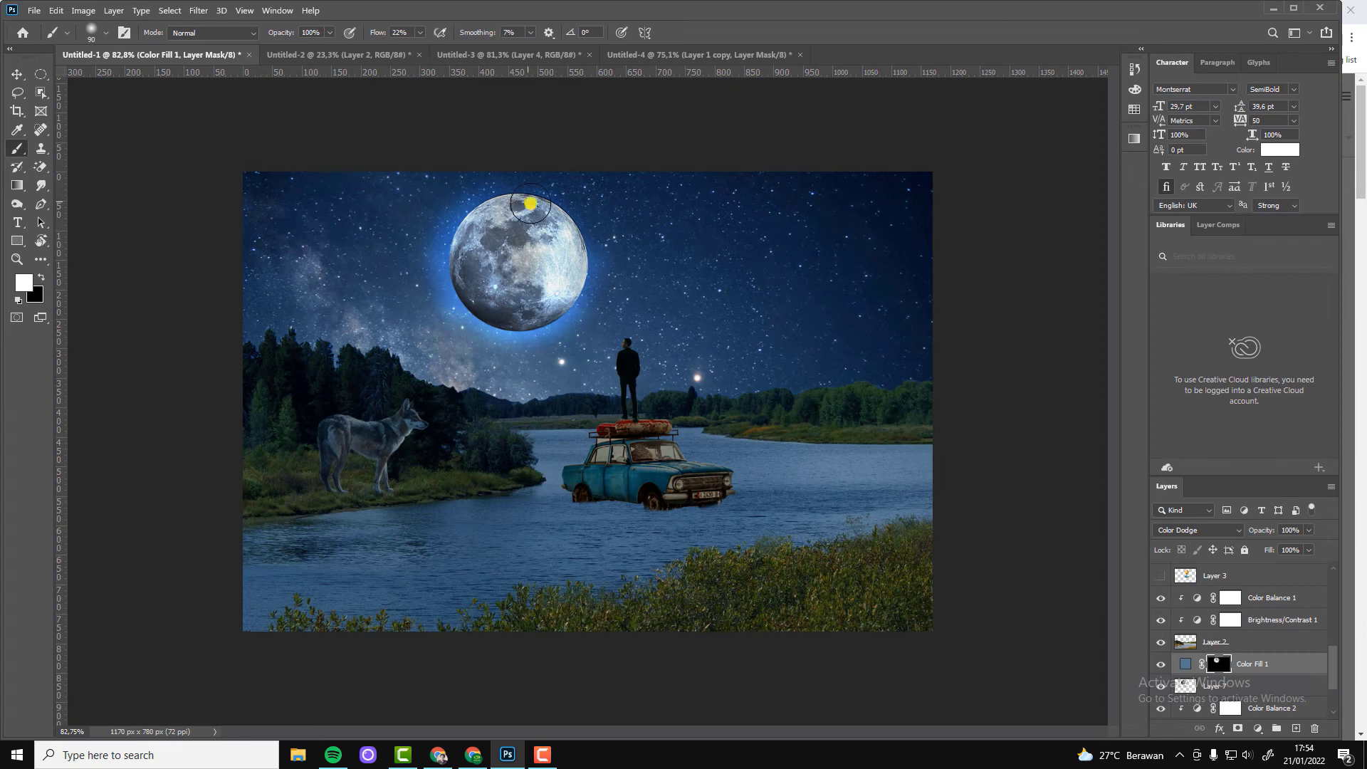
{"action": "key", "text": "v"}
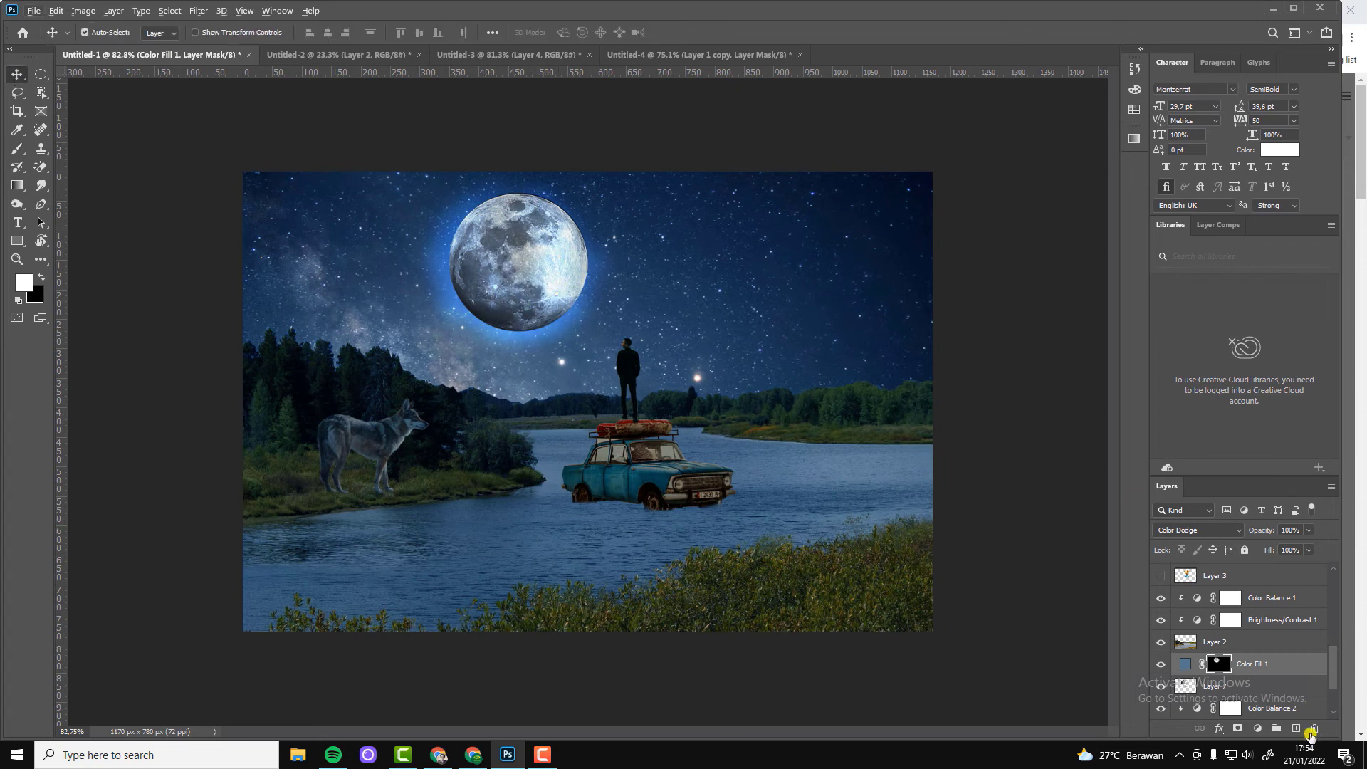
Step: Delete the fill's mask, undo that, then remove the Color Fill 1 layer
{"action": "left_click", "coordinate": [1312, 729]}
{"action": "left_click", "coordinate": [673, 282]}
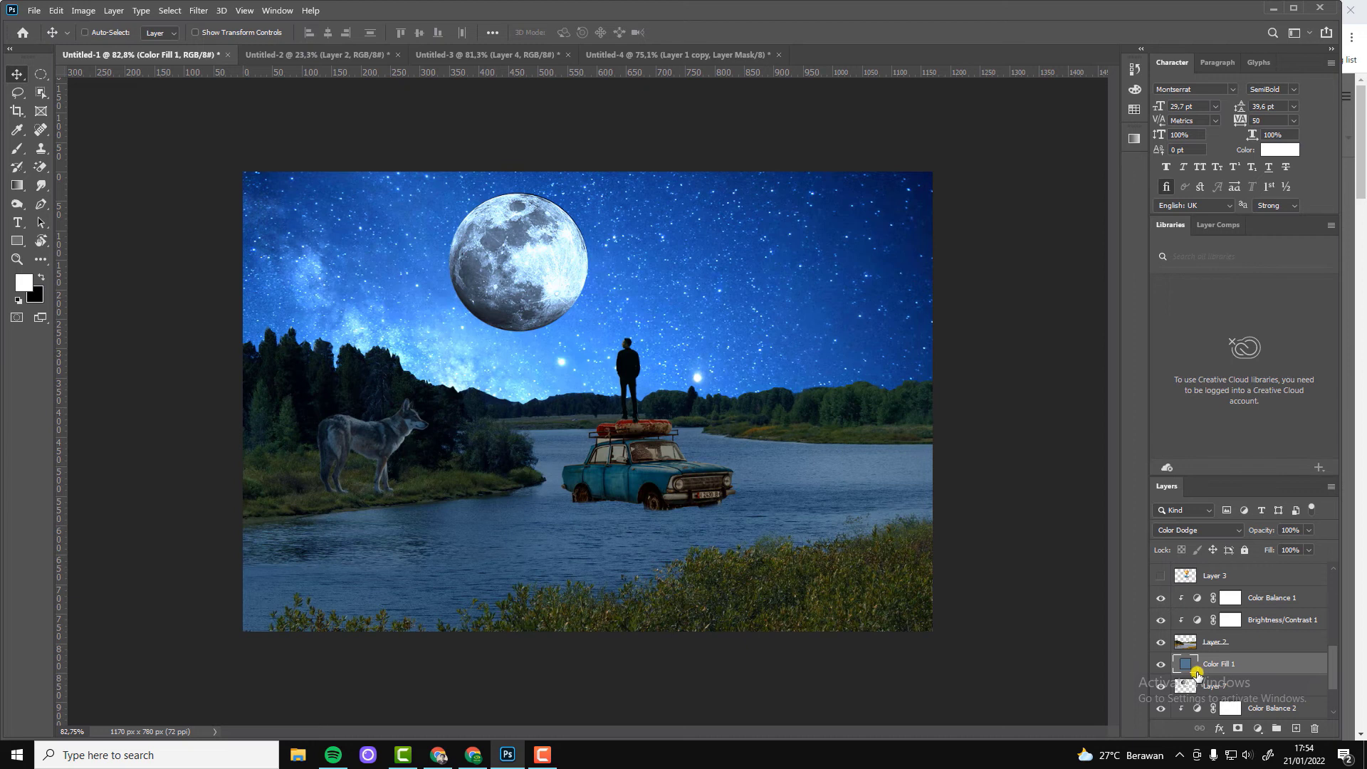
{"action": "key", "text": "ctrl+z"}
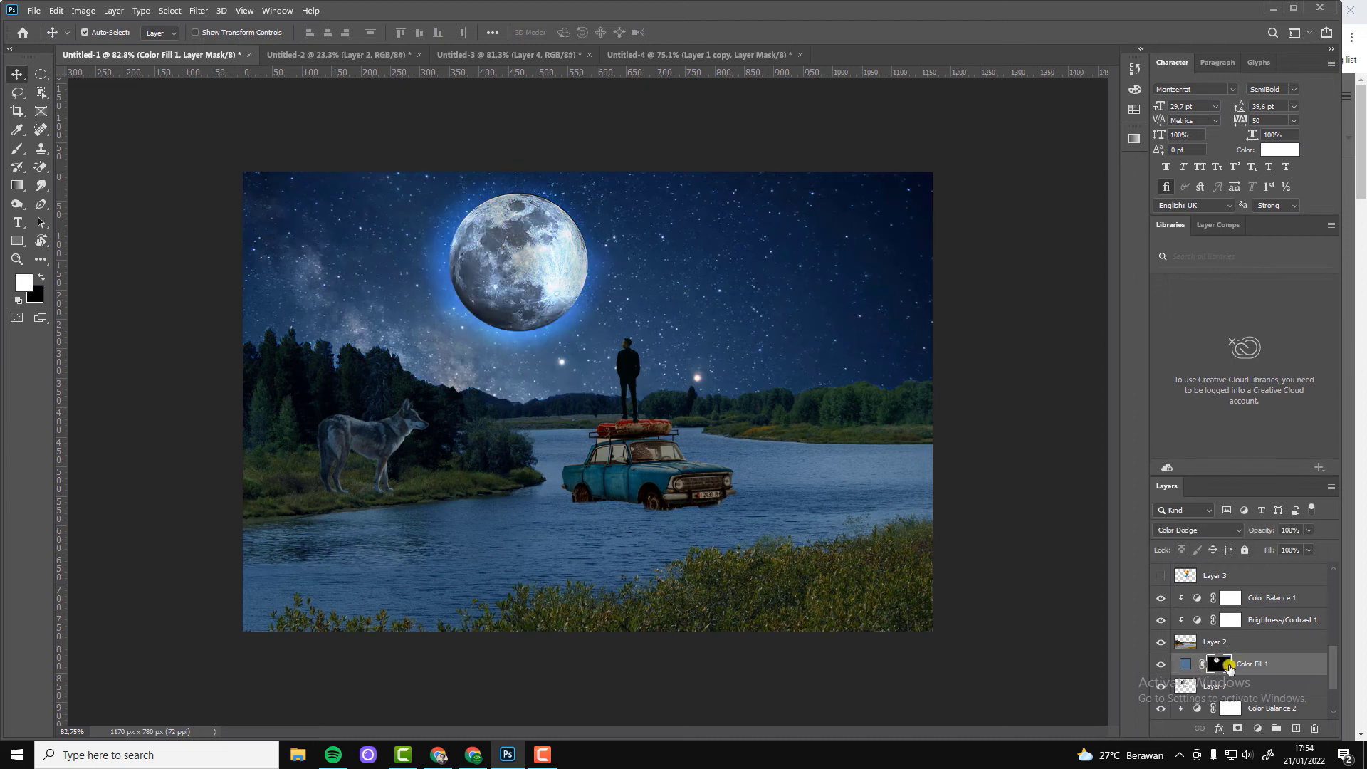
{"action": "key", "text": "Delete"}
Step: Add a Brightness/Contrast adjustment at -35 brightness and a Curves adjustment to the moon
{"action": "left_click", "coordinate": [1257, 729]}
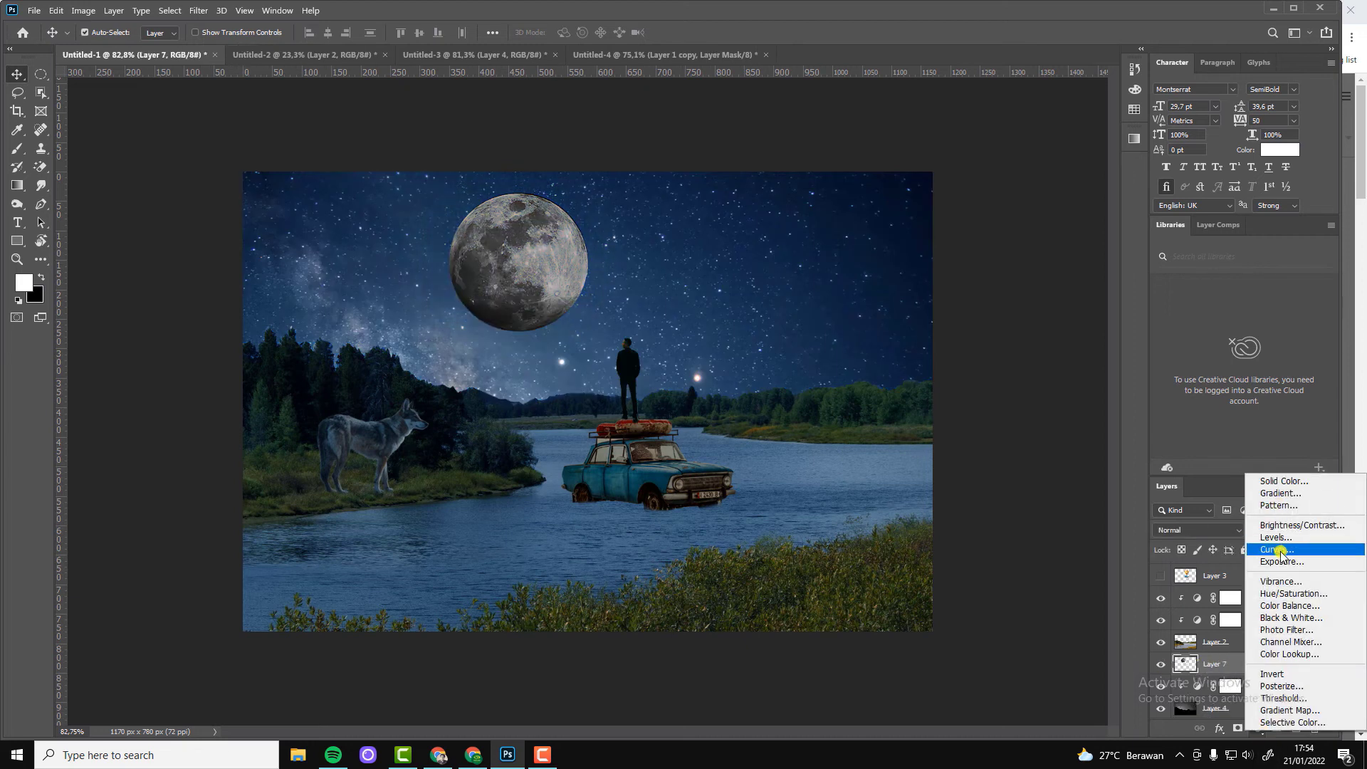
{"action": "left_click", "coordinate": [1302, 525]}
{"action": "left_click_drag", "start_coordinate": [1068, 464], "coordinate": [1049, 470]}
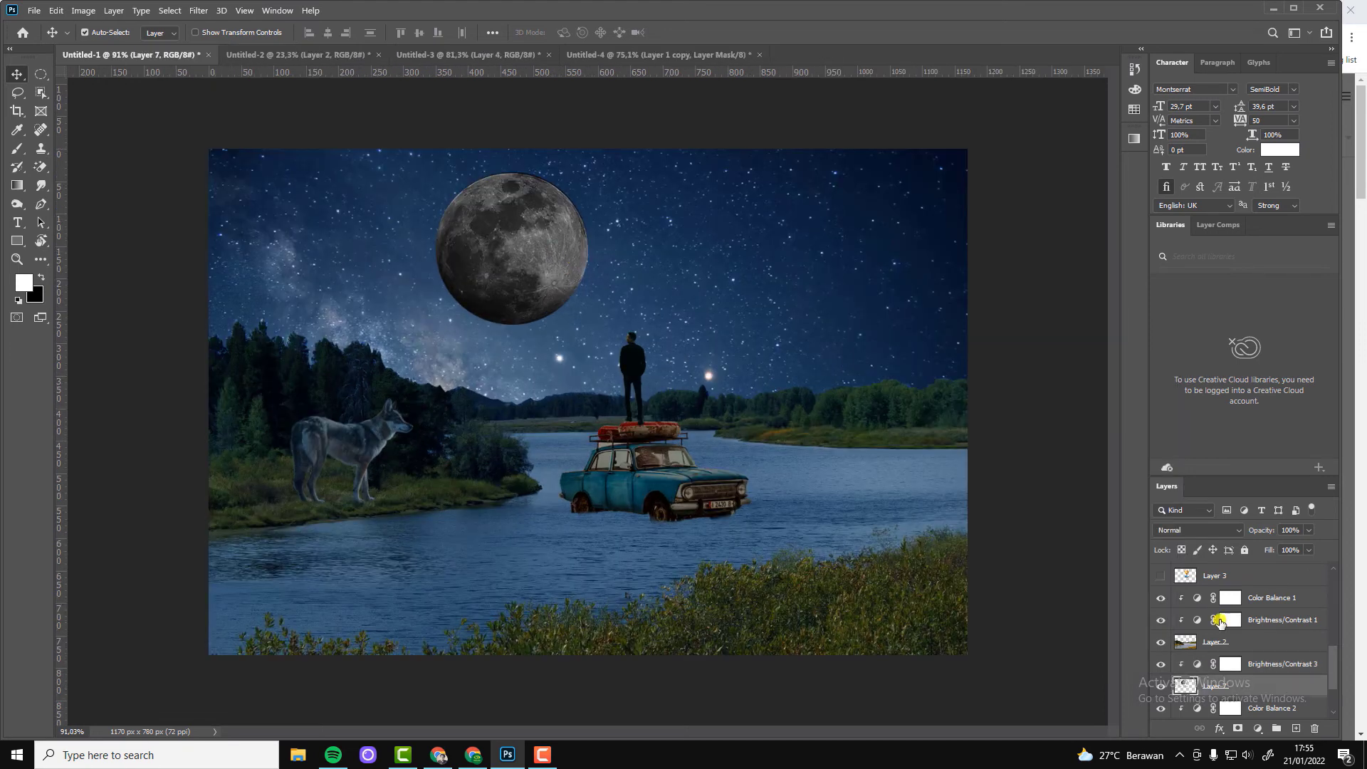
{"action": "left_click", "coordinate": [1257, 737]}
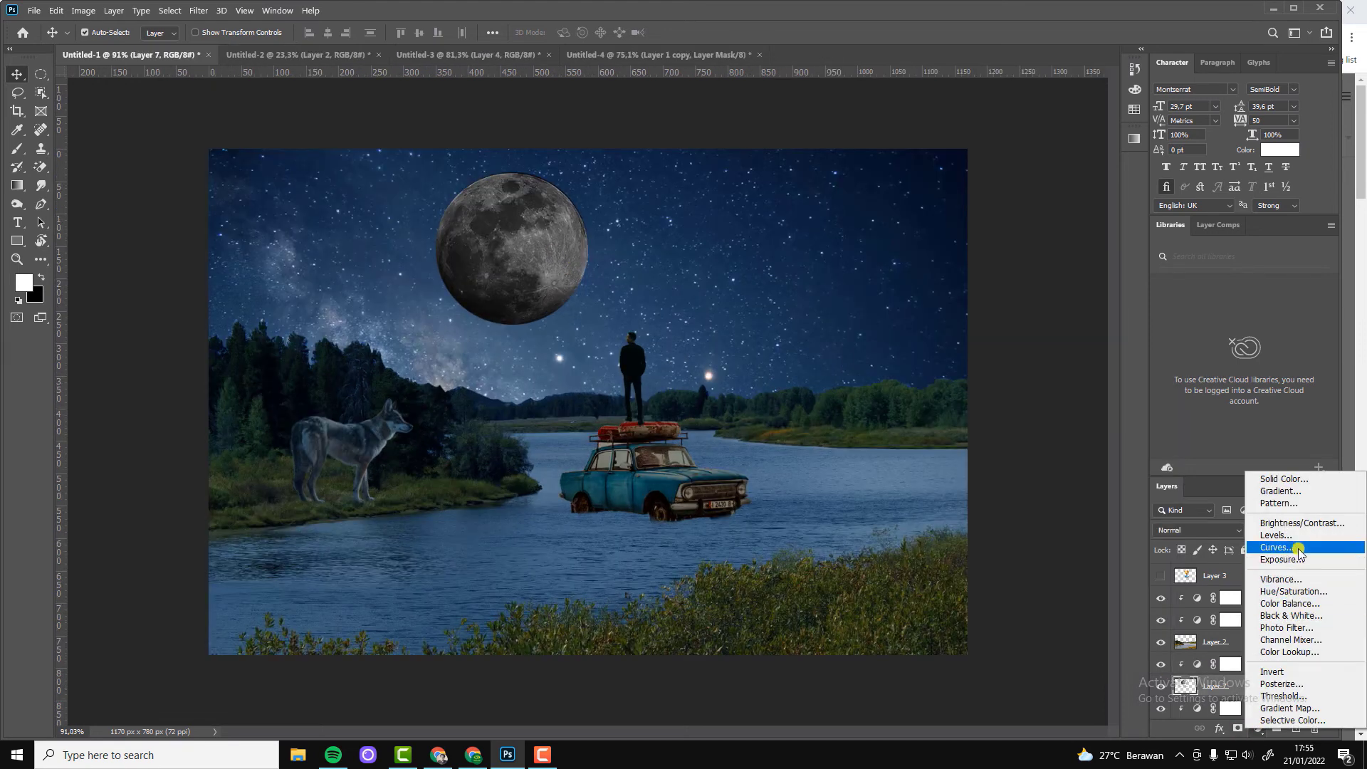
{"action": "left_click", "coordinate": [1271, 549]}
{"action": "left_click_drag", "start_coordinate": [1074, 543], "coordinate": [1074, 533]}
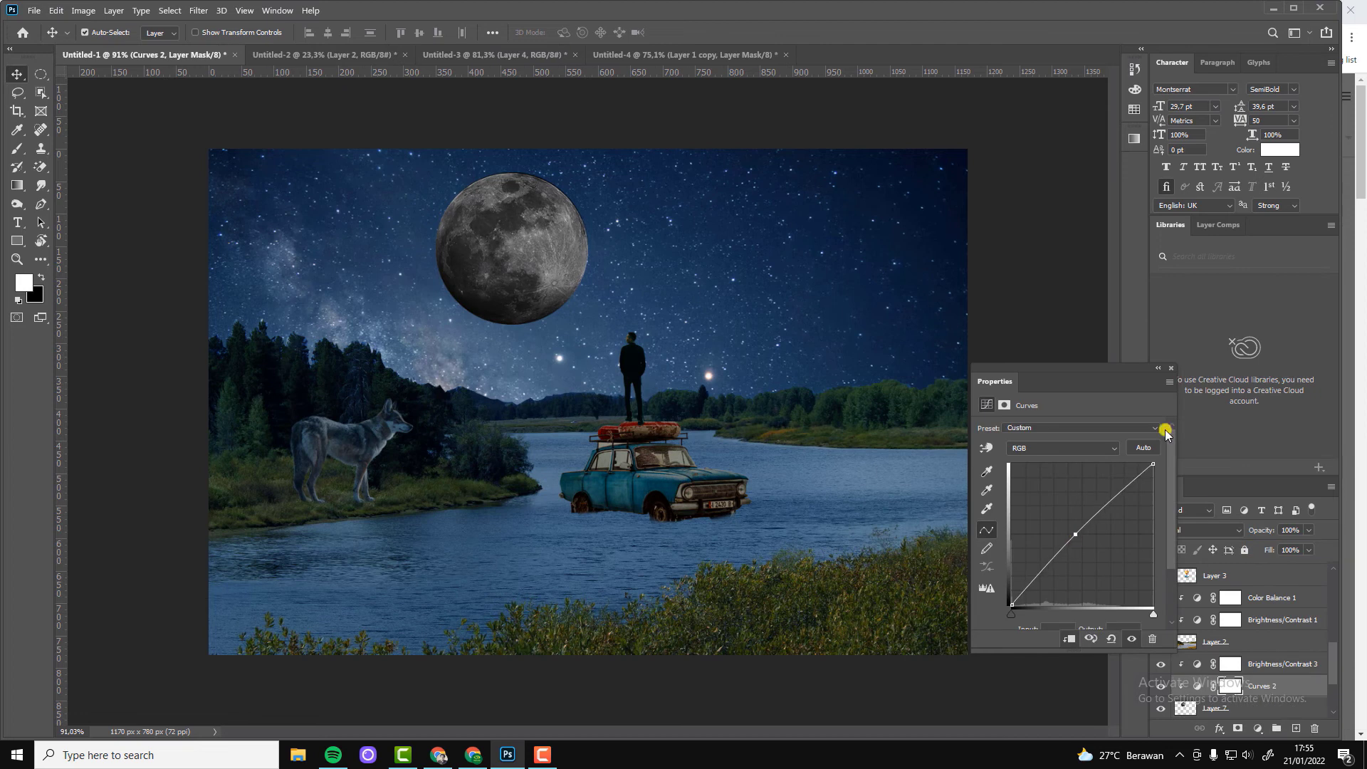
{"action": "left_click", "coordinate": [1171, 368]}
Step: Compare moon Layer 7 on and off, then add an Exposure adjustment lowered to -0.52
{"action": "left_click", "coordinate": [539, 274]}
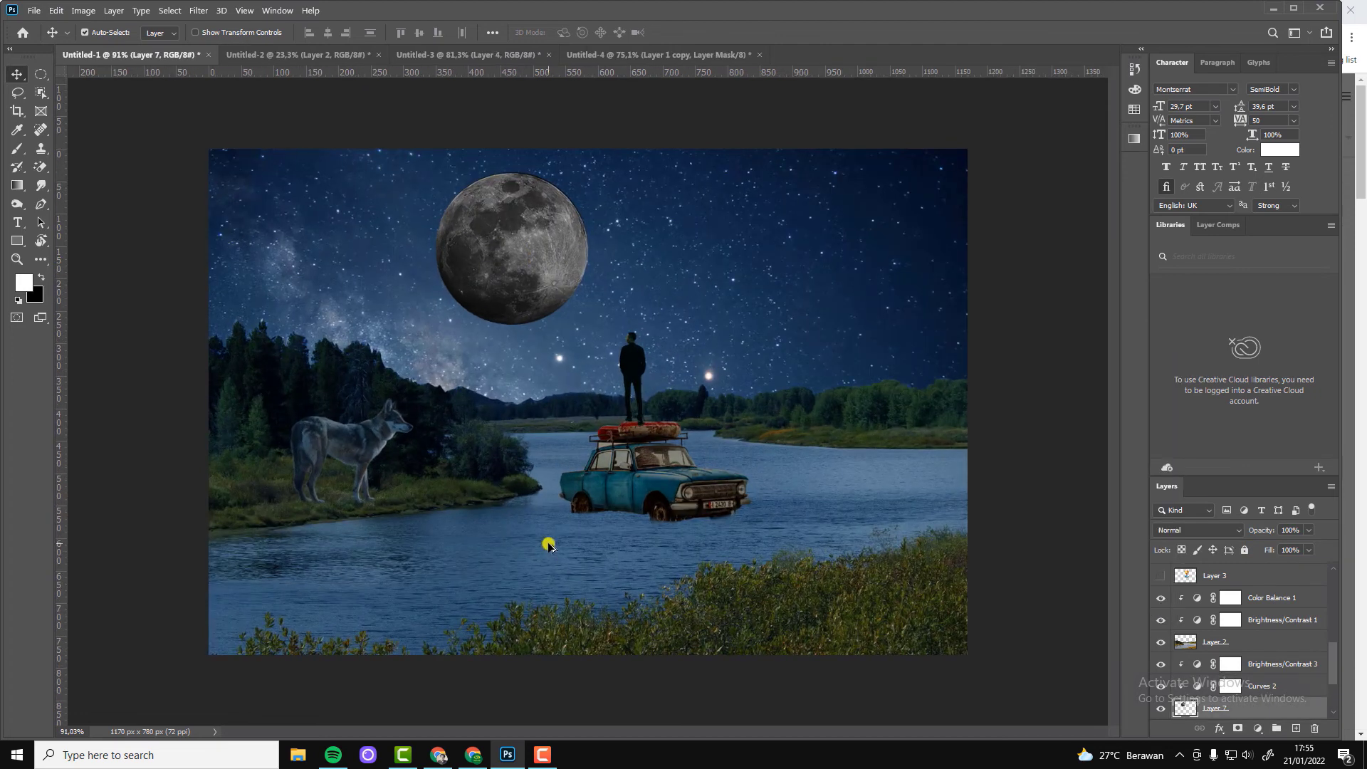
{"action": "left_click", "coordinate": [1161, 708]}
{"action": "left_click", "coordinate": [1161, 708]}
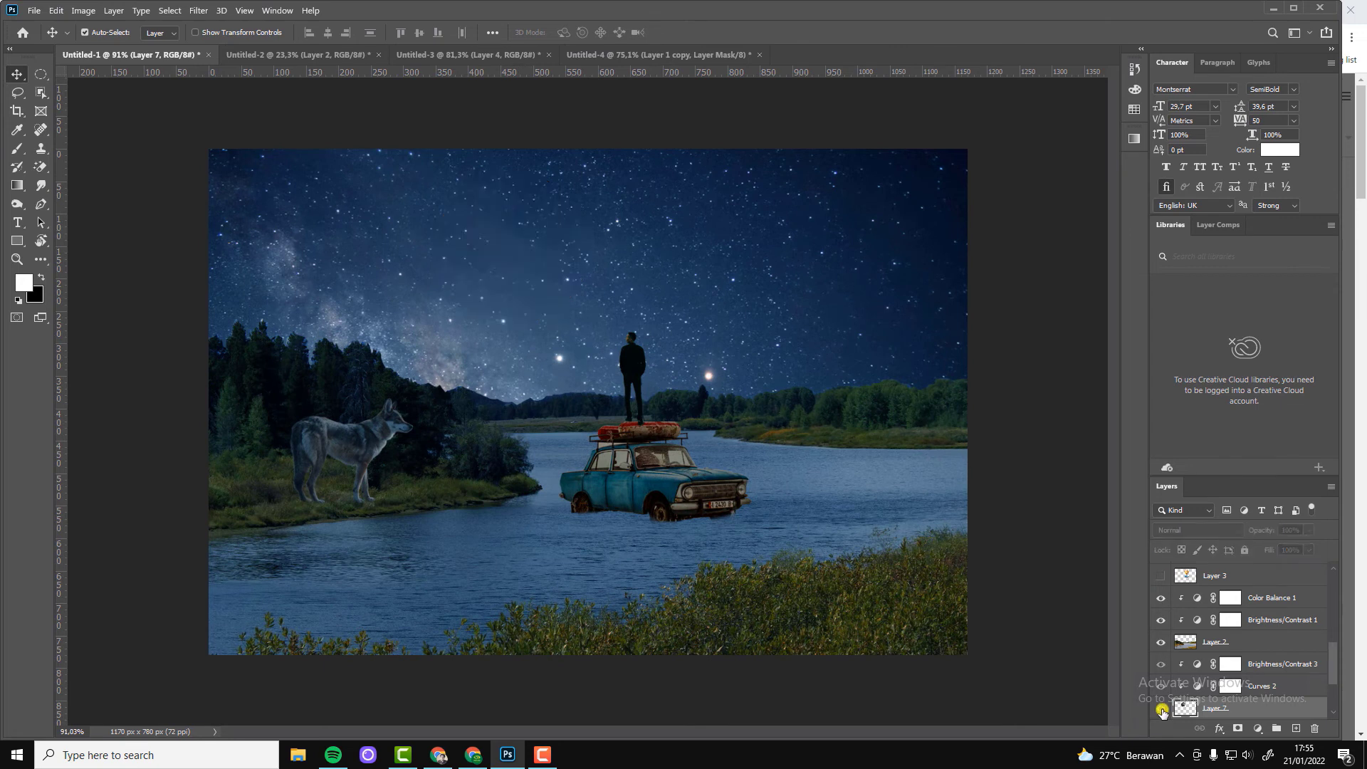
{"action": "left_click", "coordinate": [1258, 730]}
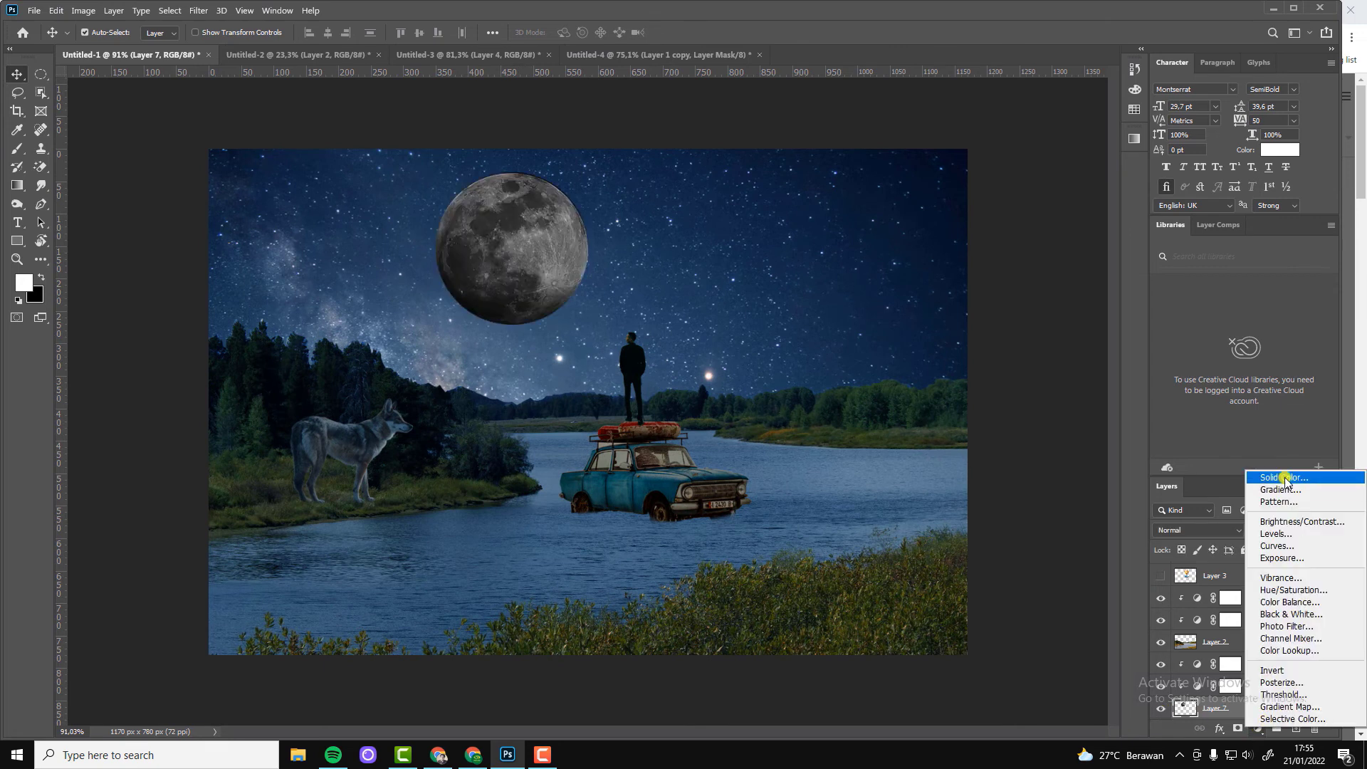
{"action": "left_click", "coordinate": [1282, 558]}
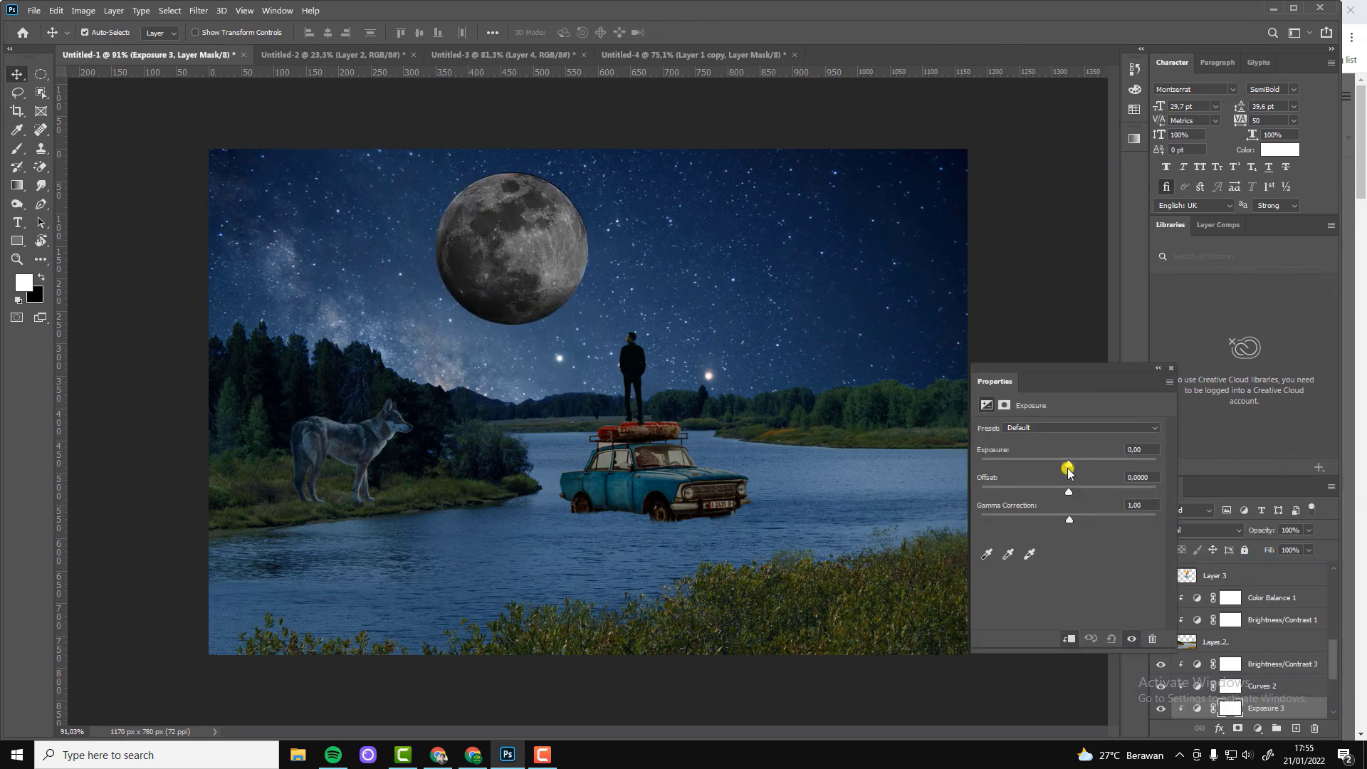
{"action": "left_click_drag", "start_coordinate": [1068, 470], "coordinate": [1059, 466]}
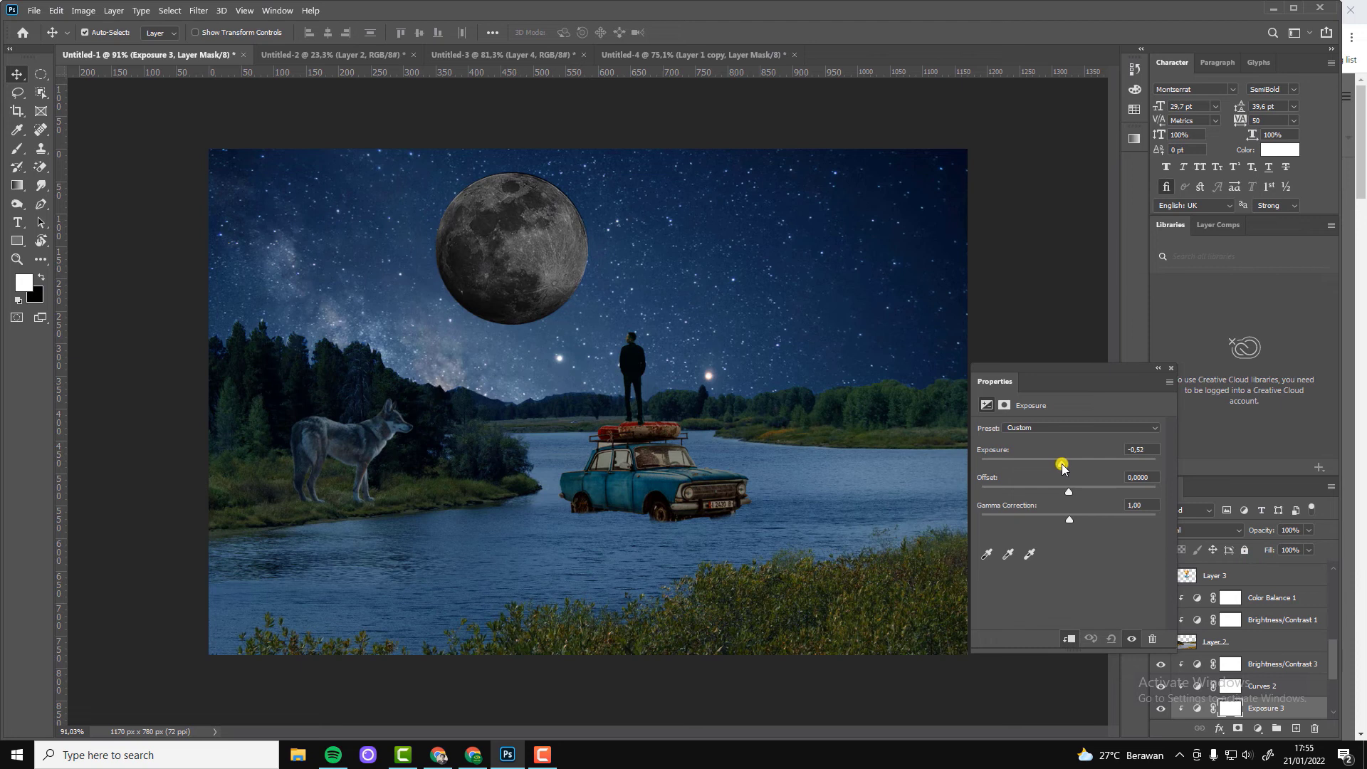
{"action": "left_click", "coordinate": [1167, 367]}
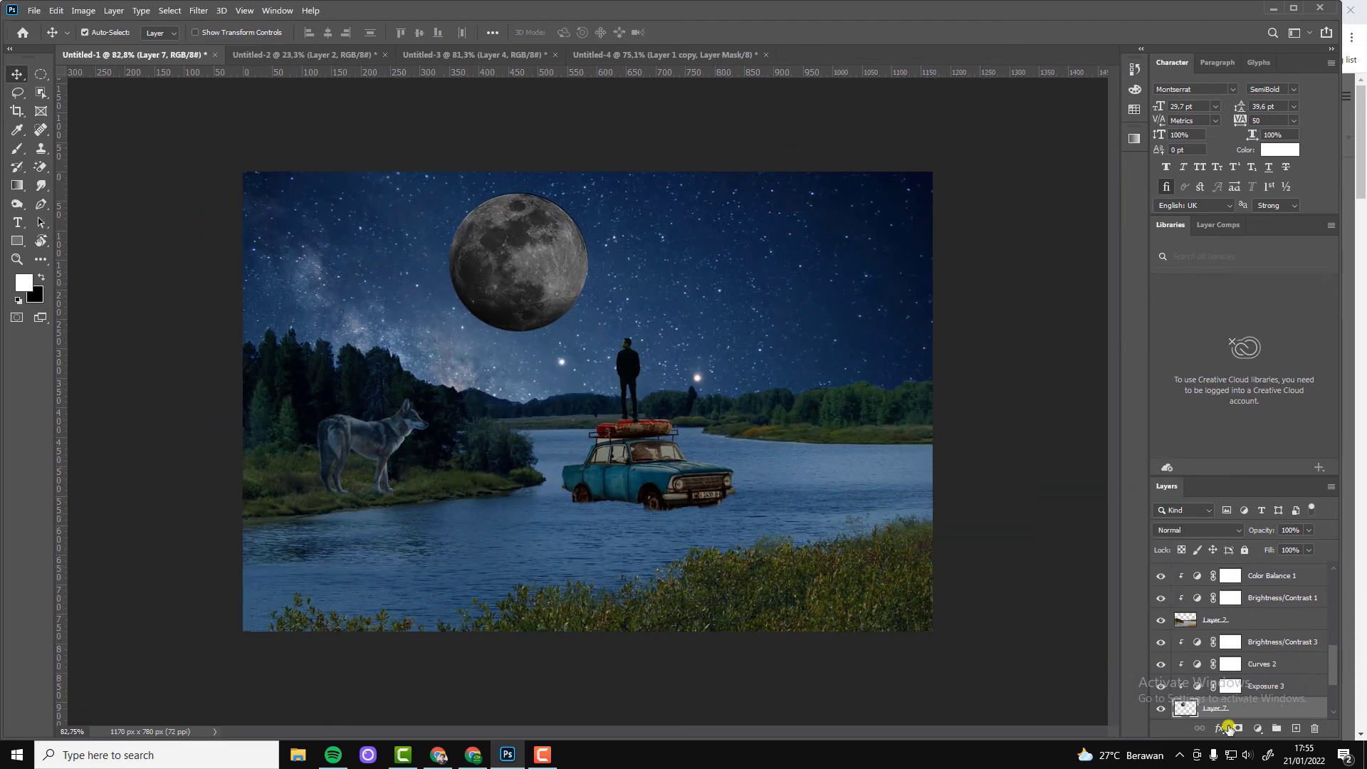
Step: Add a Solid Color fill sampled blue-grey from the image, blended as Linear Dodge (Add)
{"action": "left_click", "coordinate": [1254, 727]}
{"action": "left_click", "coordinate": [1274, 475]}
{"action": "left_click", "coordinate": [809, 418]}
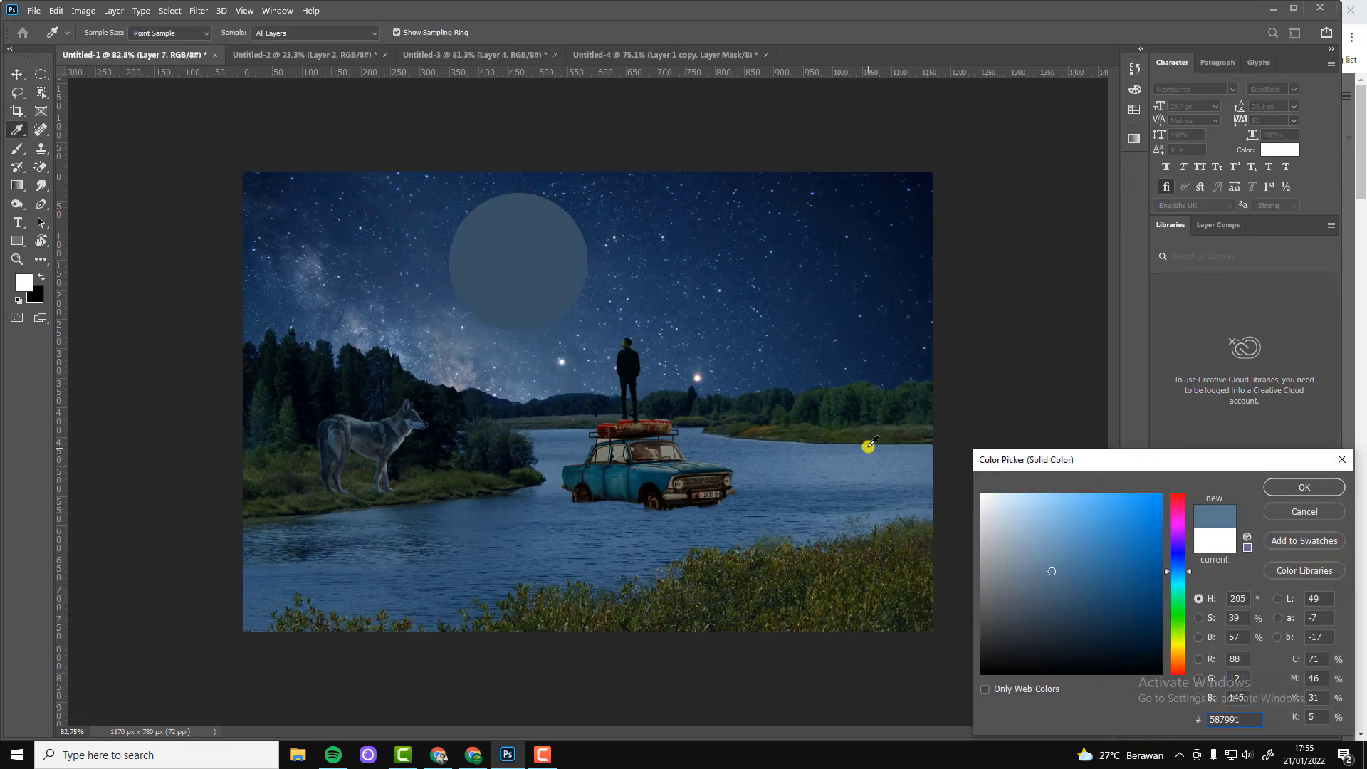
{"action": "left_click", "coordinate": [874, 447]}
{"action": "left_click", "coordinate": [1303, 487]}
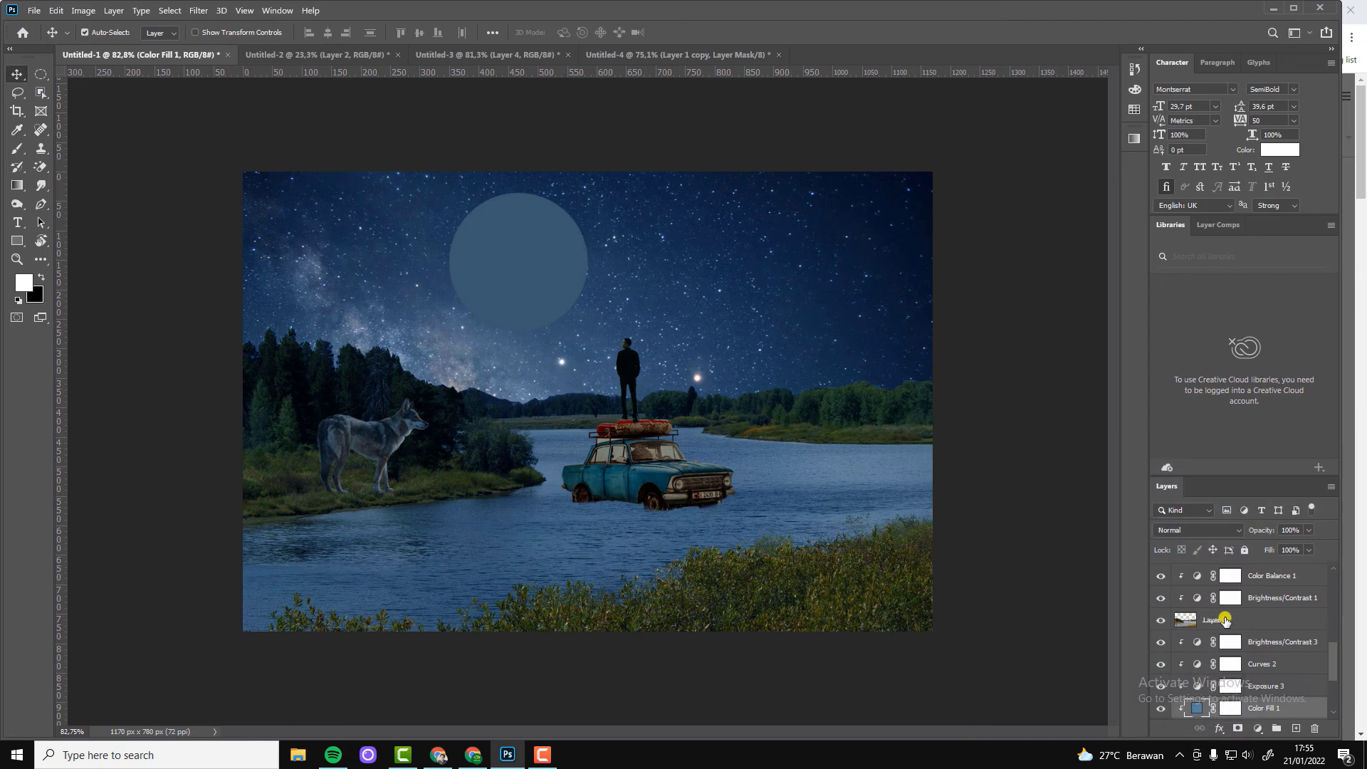
{"action": "left_click", "coordinate": [1199, 531]}
{"action": "left_click", "coordinate": [1195, 526]}
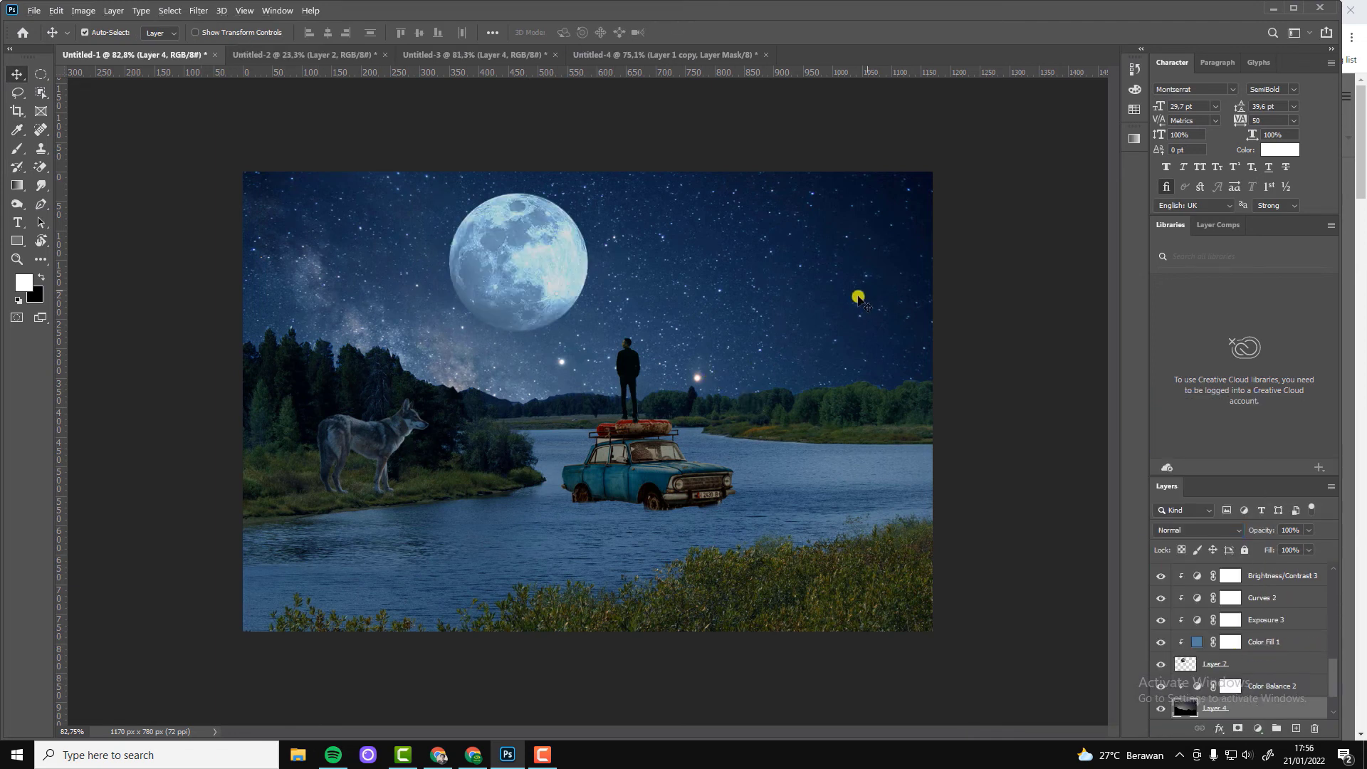
{"action": "scroll", "coordinate": [712, 288], "scroll_direction": "up", "scroll_amount": 3}
{"action": "scroll", "coordinate": [559, 270], "scroll_direction": "down", "scroll_amount": 1}
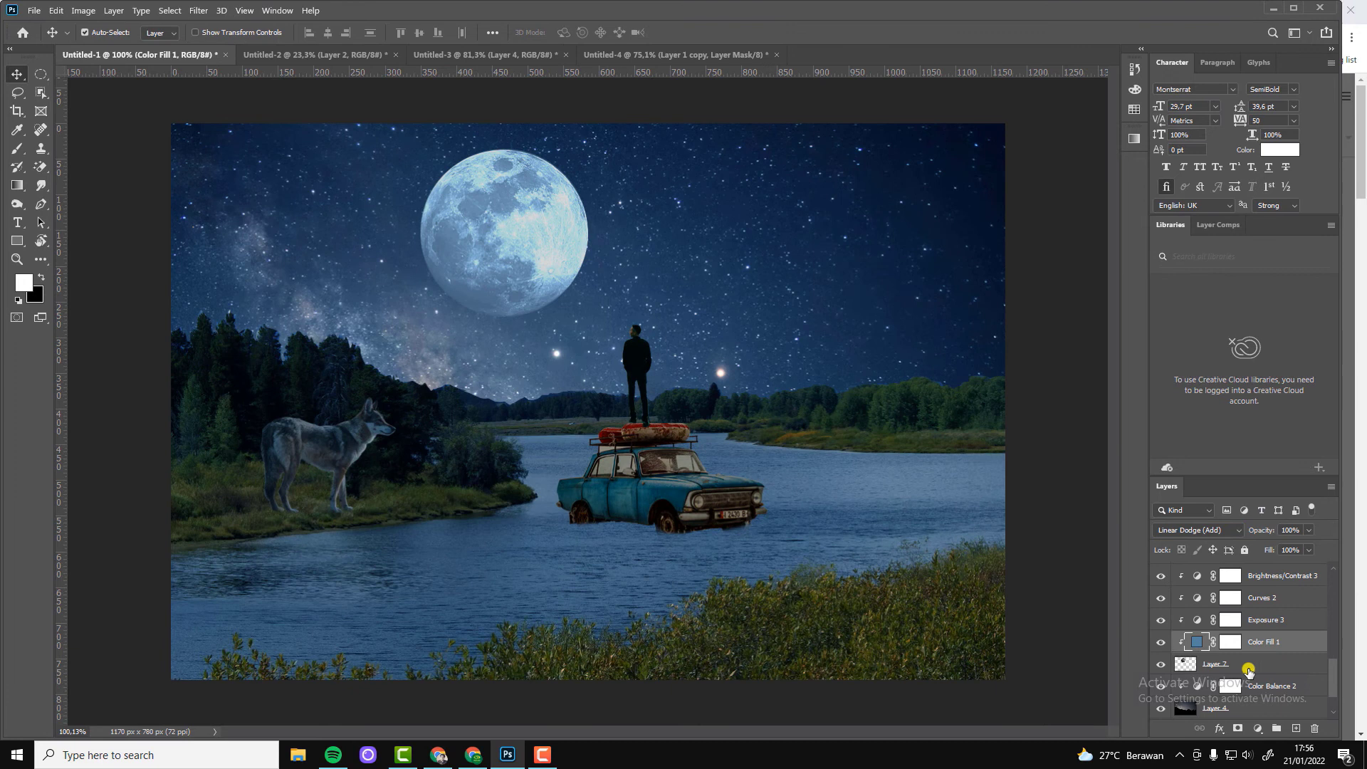
Step: Add a new layer above Layer 7 and draw a ~234 px elliptical selection around the moon
{"action": "left_click", "coordinate": [1242, 664]}
{"action": "left_click", "coordinate": [1296, 727]}
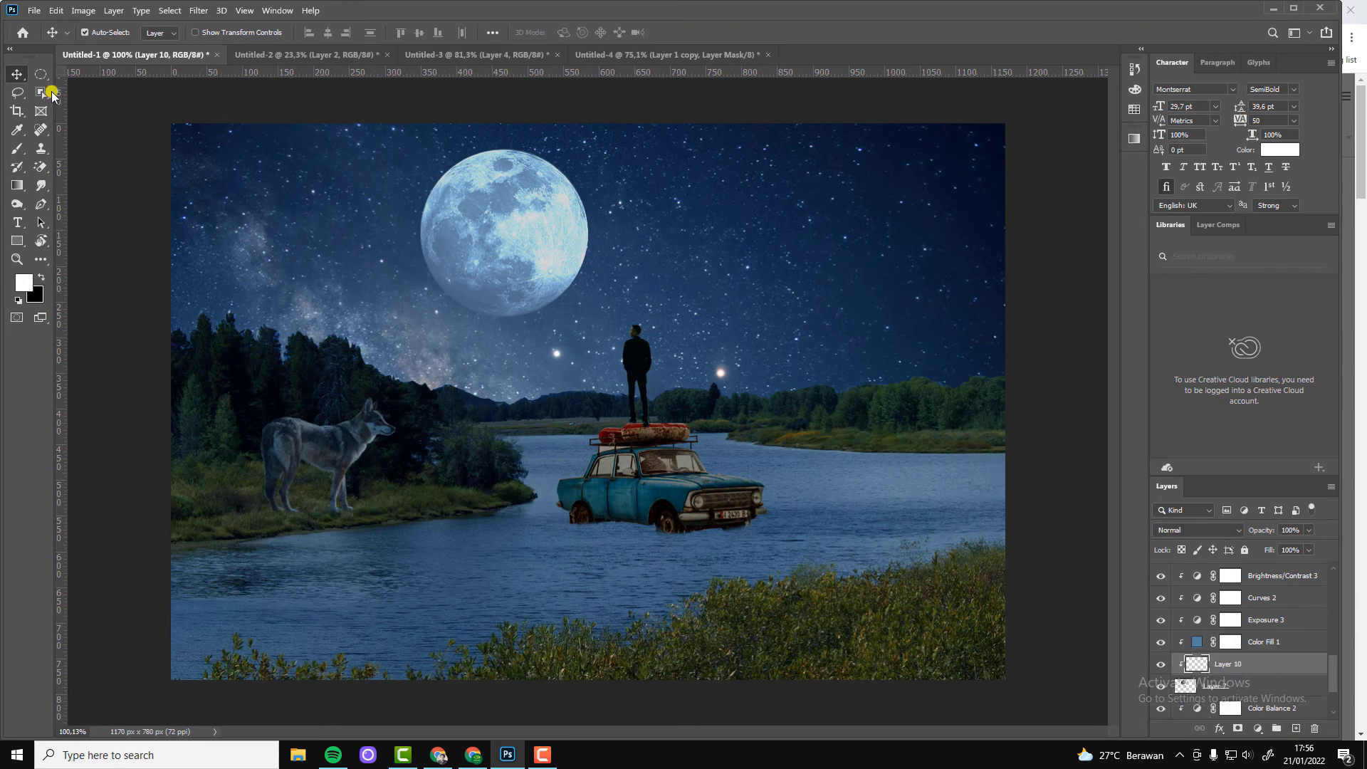
{"action": "key", "text": "m"}
{"action": "left_click_drag", "start_coordinate": [417, 152], "coordinate": [580, 320]}
{"action": "left_click", "coordinate": [417, 169]}
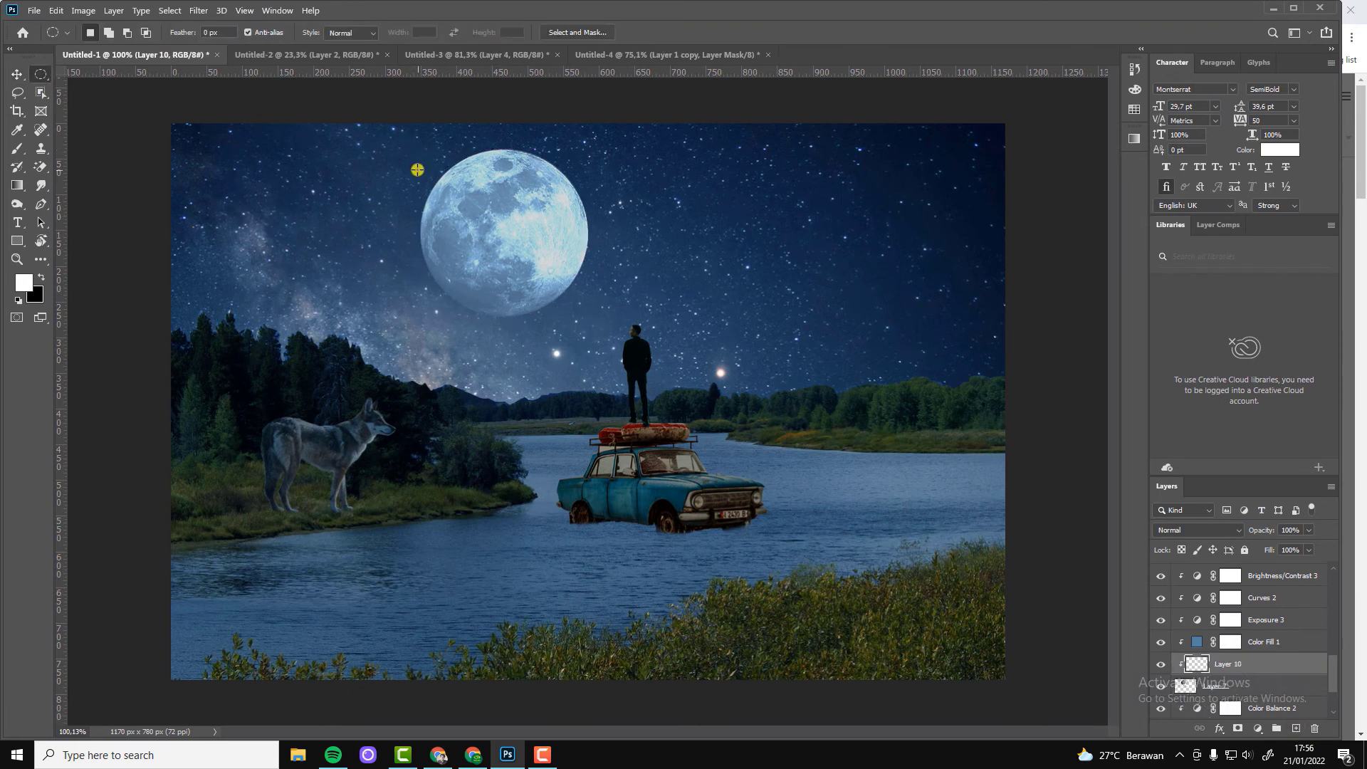
{"action": "left_click_drag", "start_coordinate": [417, 170], "coordinate": [618, 313]}
{"action": "left_click_drag", "start_coordinate": [413, 149], "coordinate": [580, 304]}
{"action": "left_click_drag", "start_coordinate": [413, 148], "coordinate": [595, 324]}
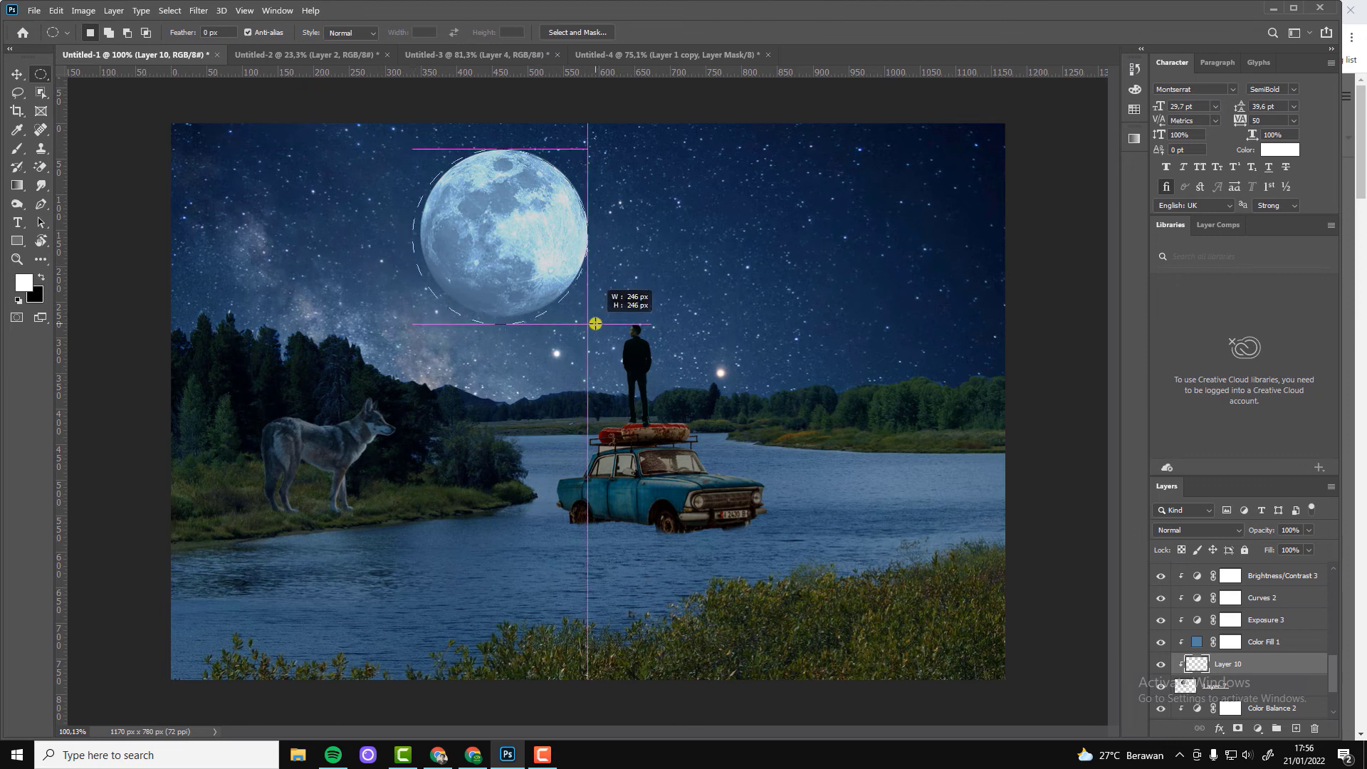
{"action": "left_click_drag", "start_coordinate": [412, 146], "coordinate": [619, 305]}
{"action": "left_click_drag", "start_coordinate": [430, 149], "coordinate": [601, 305]}
{"action": "left_click_drag", "start_coordinate": [427, 146], "coordinate": [590, 308]}
{"action": "left_click", "coordinate": [423, 162]}
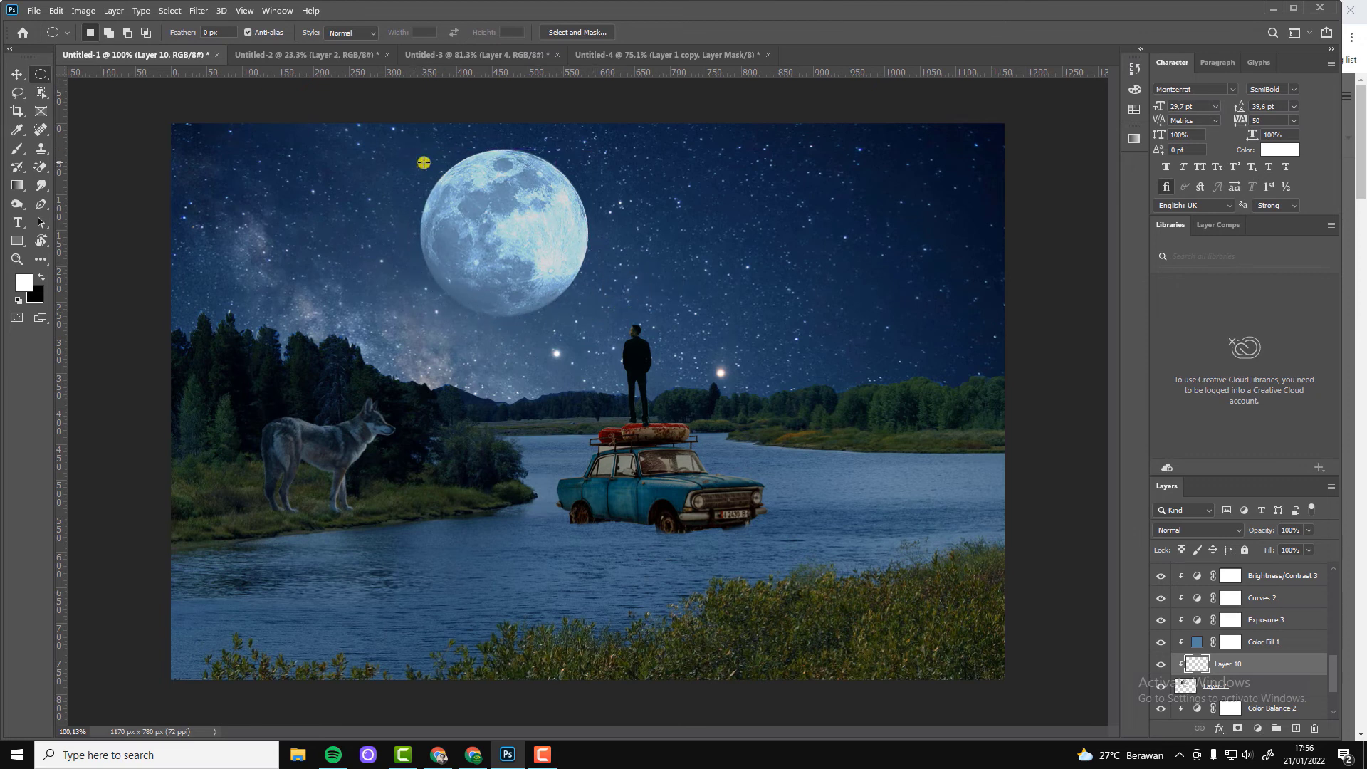
{"action": "left_click_drag", "start_coordinate": [423, 162], "coordinate": [608, 313]}
{"action": "left_click_drag", "start_coordinate": [426, 151], "coordinate": [604, 316]}
{"action": "scroll", "coordinate": [570, 268], "scroll_direction": "up", "scroll_amount": 1}
Step: Stroke the moon selection, then deselect with Ctrl+D
{"action": "right_click", "coordinate": [584, 249]}
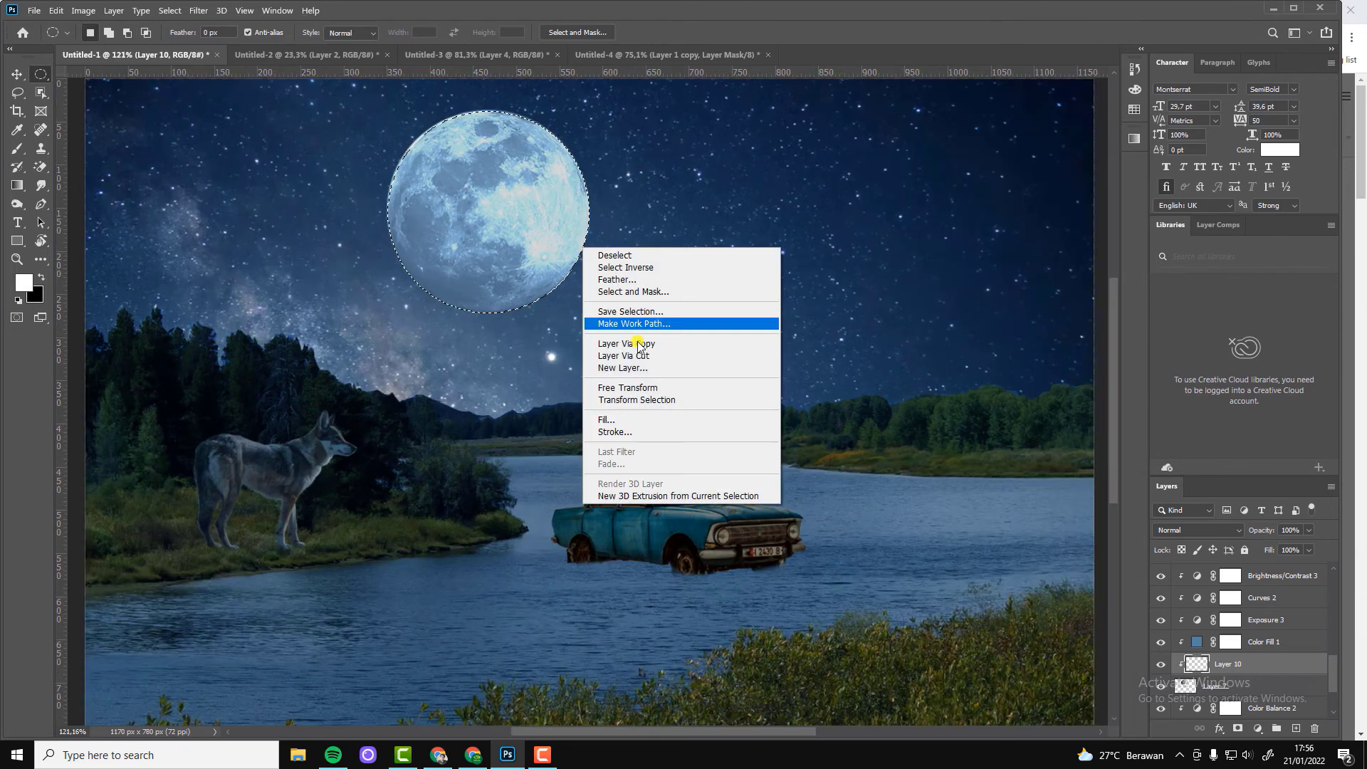
{"action": "left_click", "coordinate": [618, 431]}
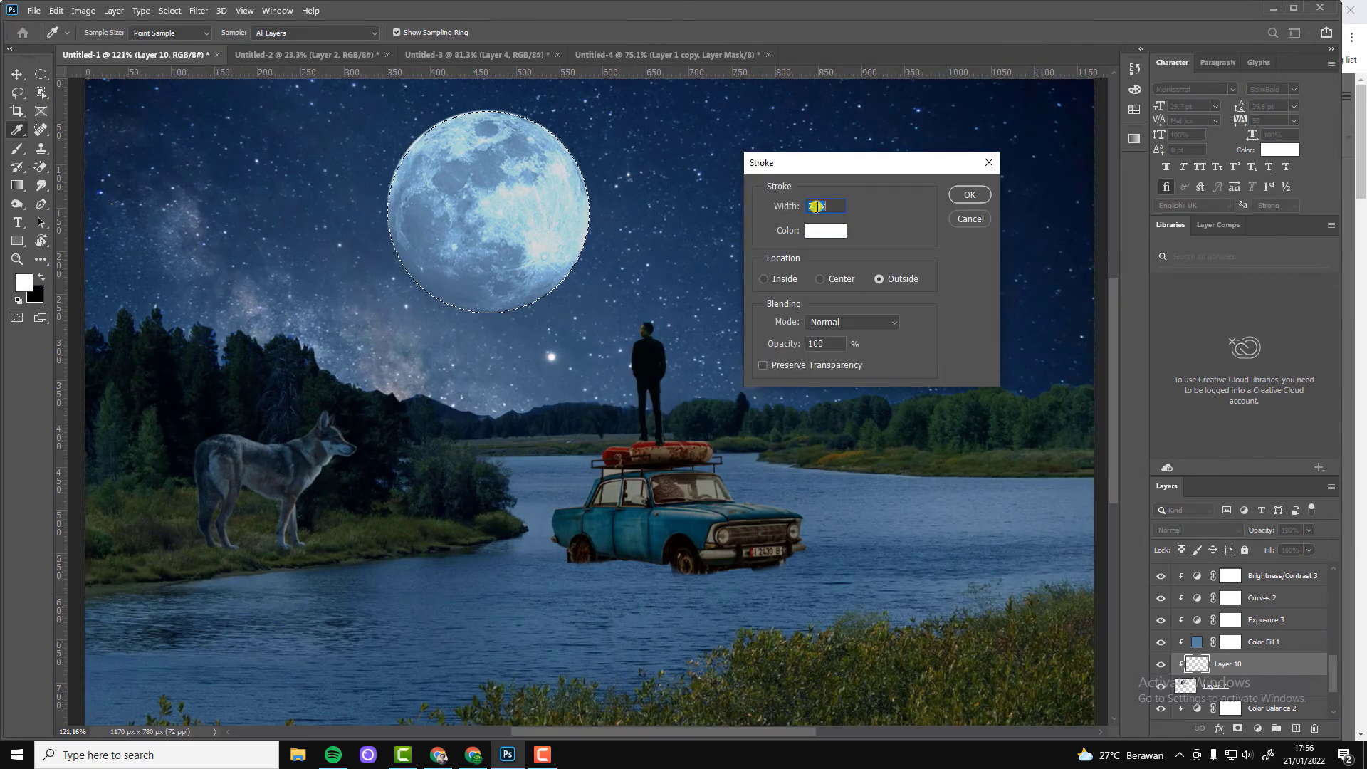
{"action": "left_click", "coordinate": [969, 195]}
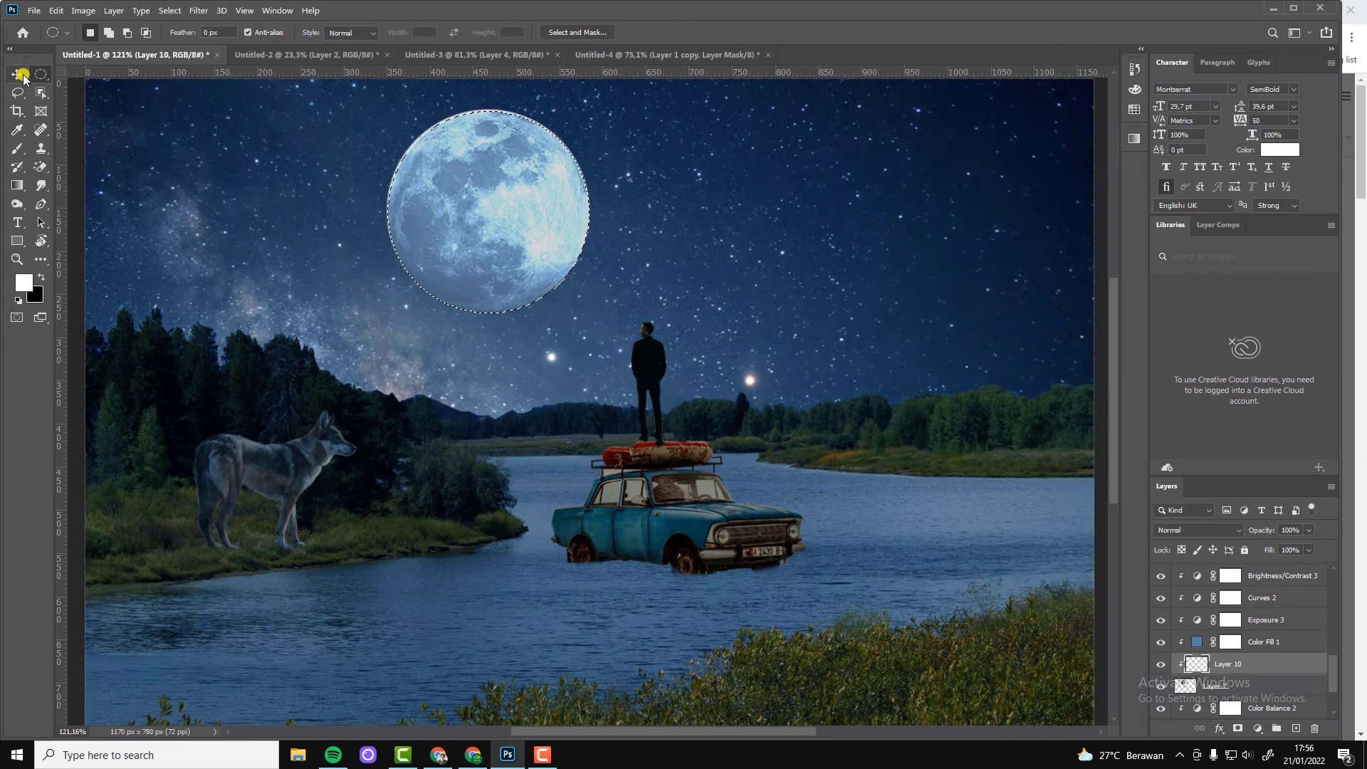
{"action": "left_click", "coordinate": [18, 75]}
{"action": "key", "text": "ctrl+d"}
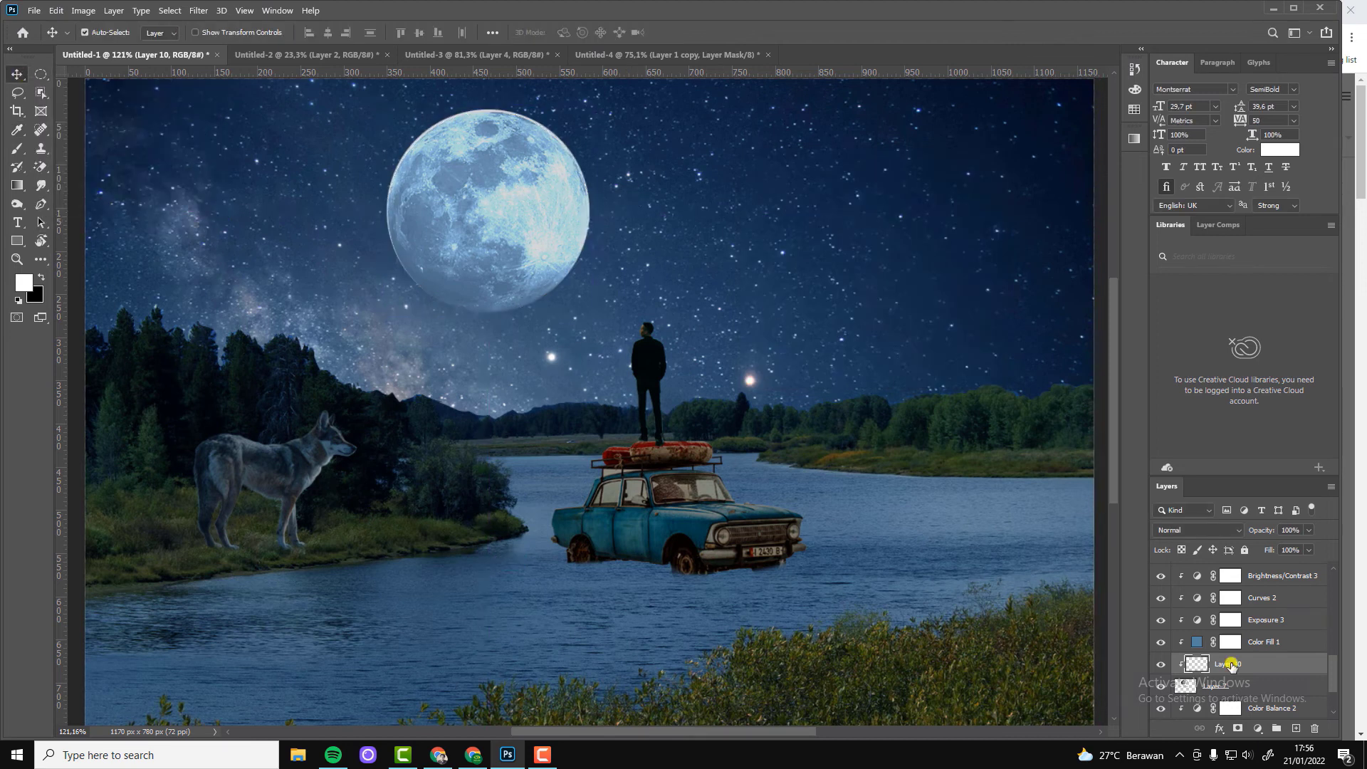
Step: Give the moon layer a blue Outer Glow sampled from the sky, 40 px in size
{"action": "left_click", "coordinate": [1220, 729]}
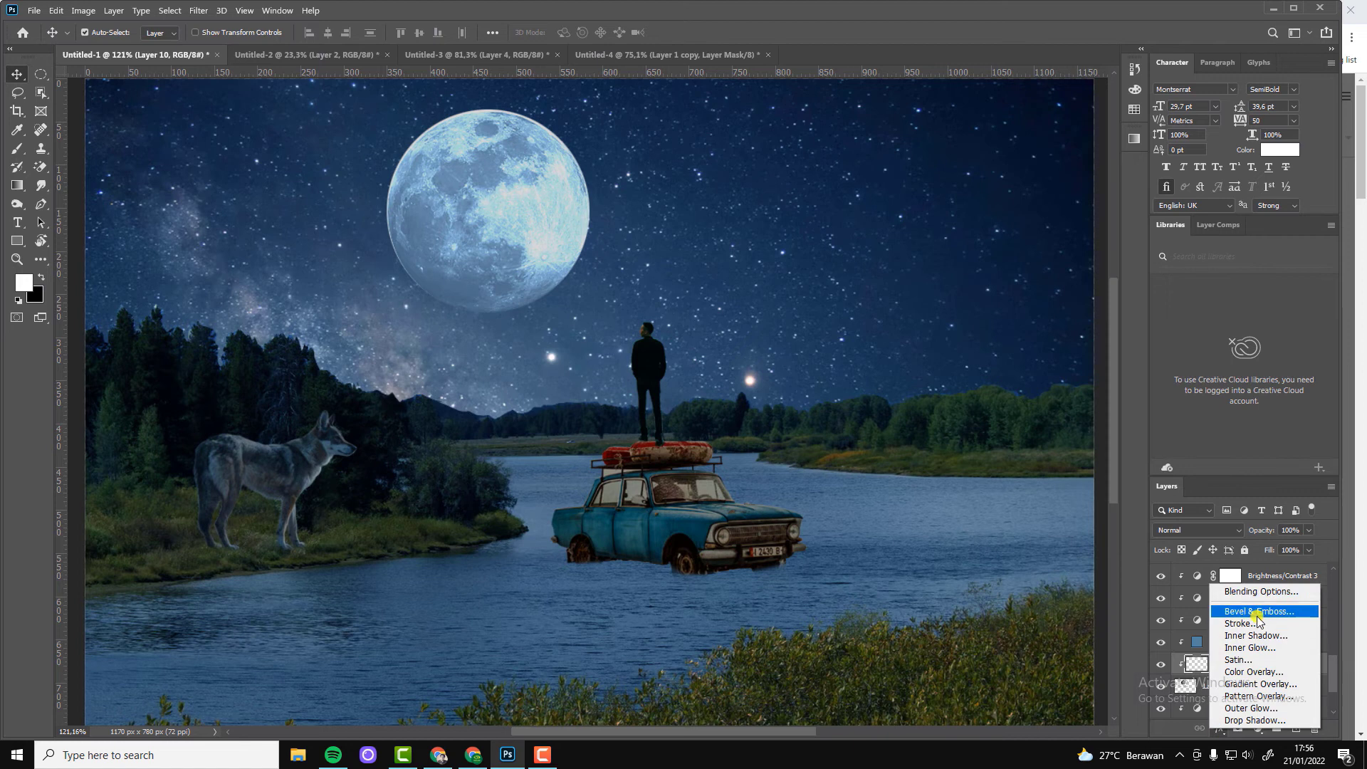
{"action": "left_click", "coordinate": [1235, 594]}
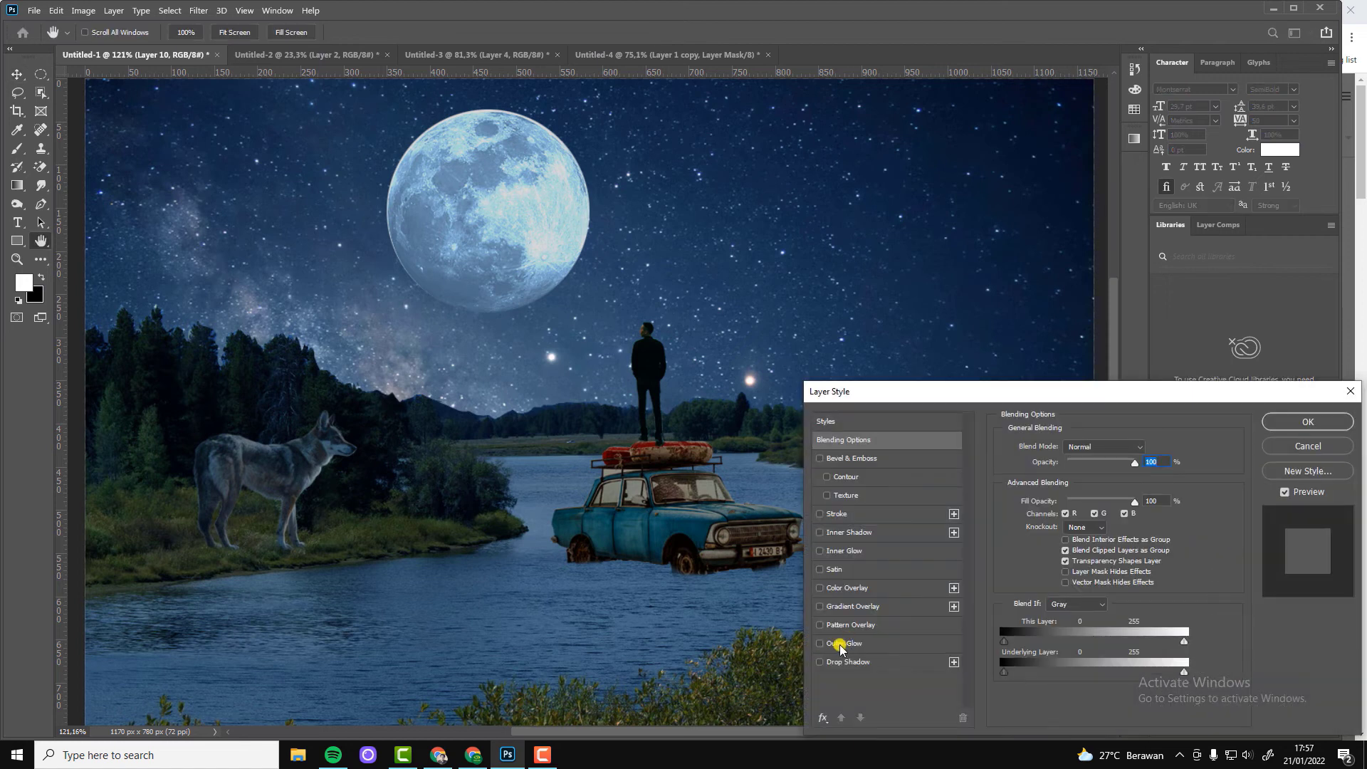
{"action": "left_click", "coordinate": [840, 644]}
{"action": "left_click", "coordinate": [1036, 496]}
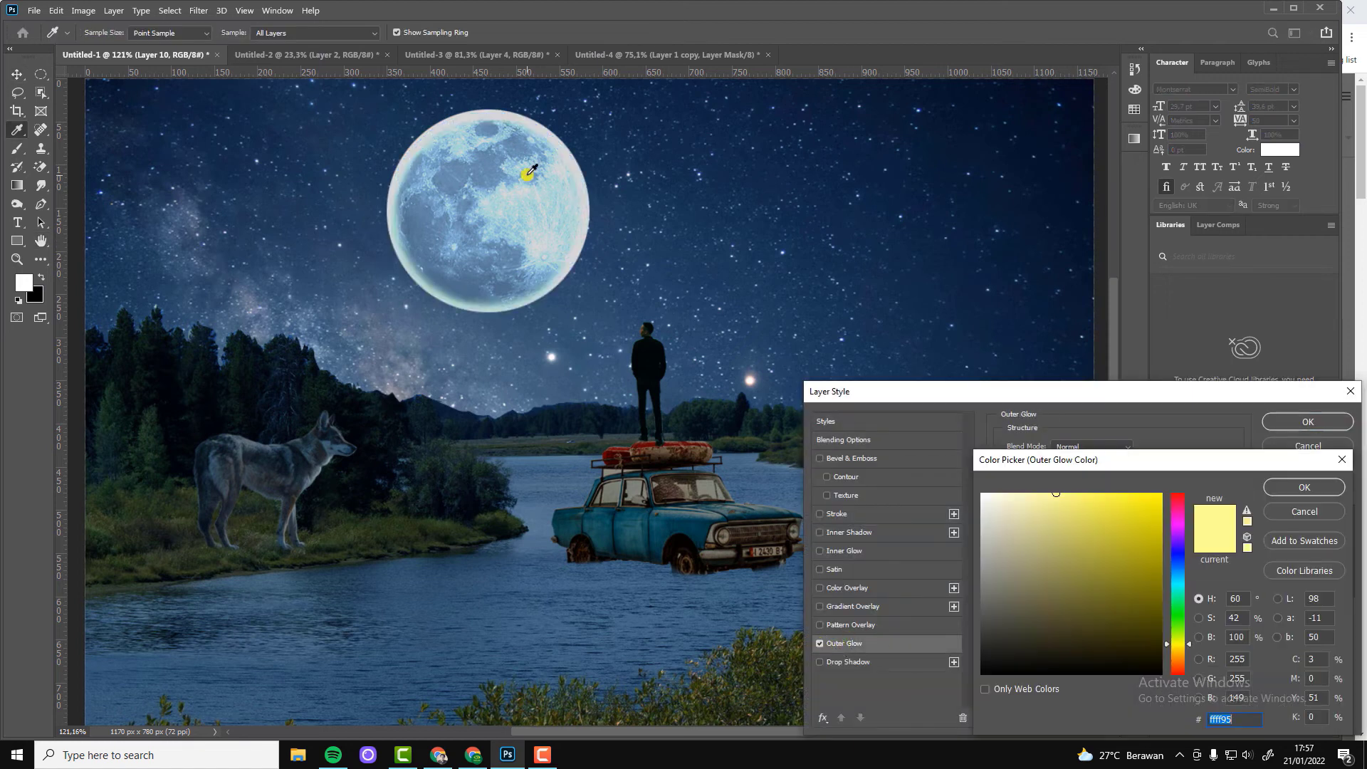
{"action": "left_click", "coordinate": [415, 139]}
{"action": "left_click", "coordinate": [1305, 490]}
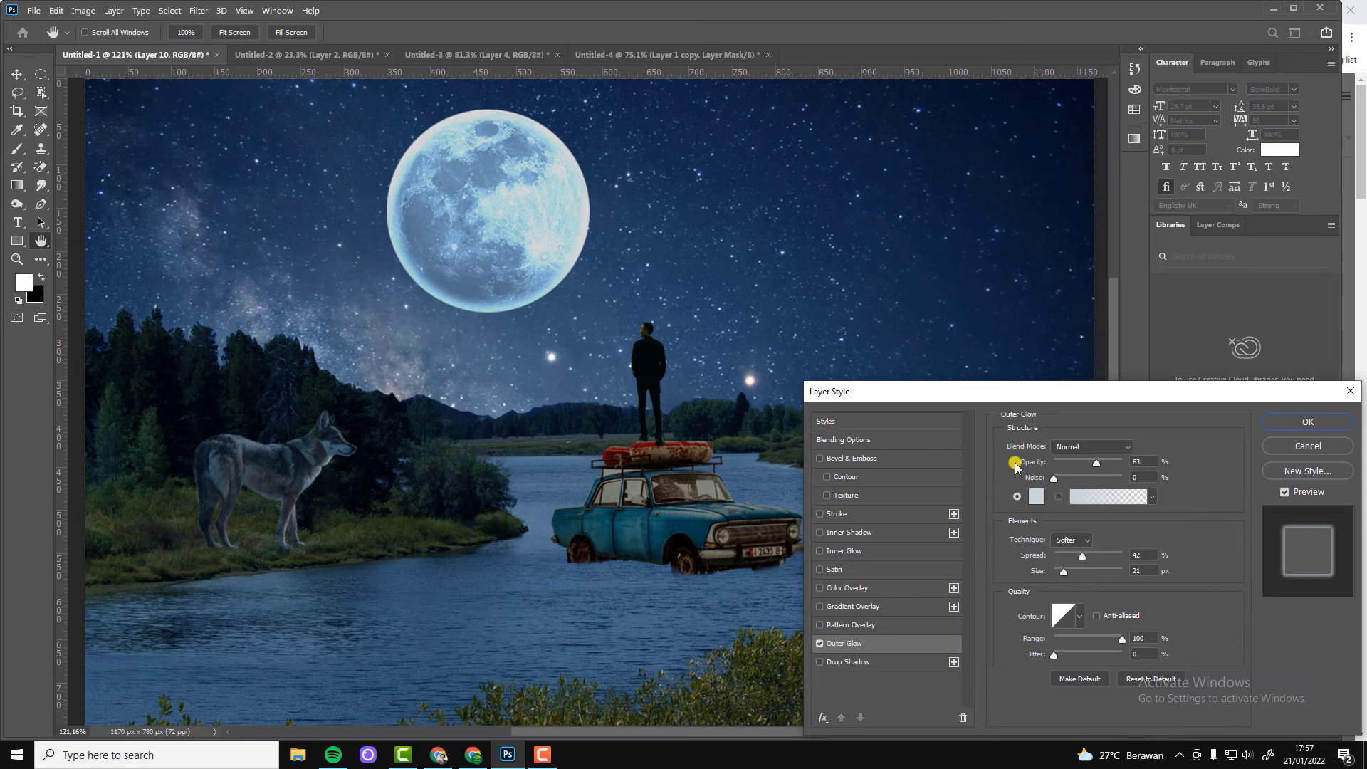
{"action": "left_click", "coordinate": [1037, 496]}
{"action": "left_click", "coordinate": [554, 353]}
{"action": "left_click", "coordinate": [562, 454]}
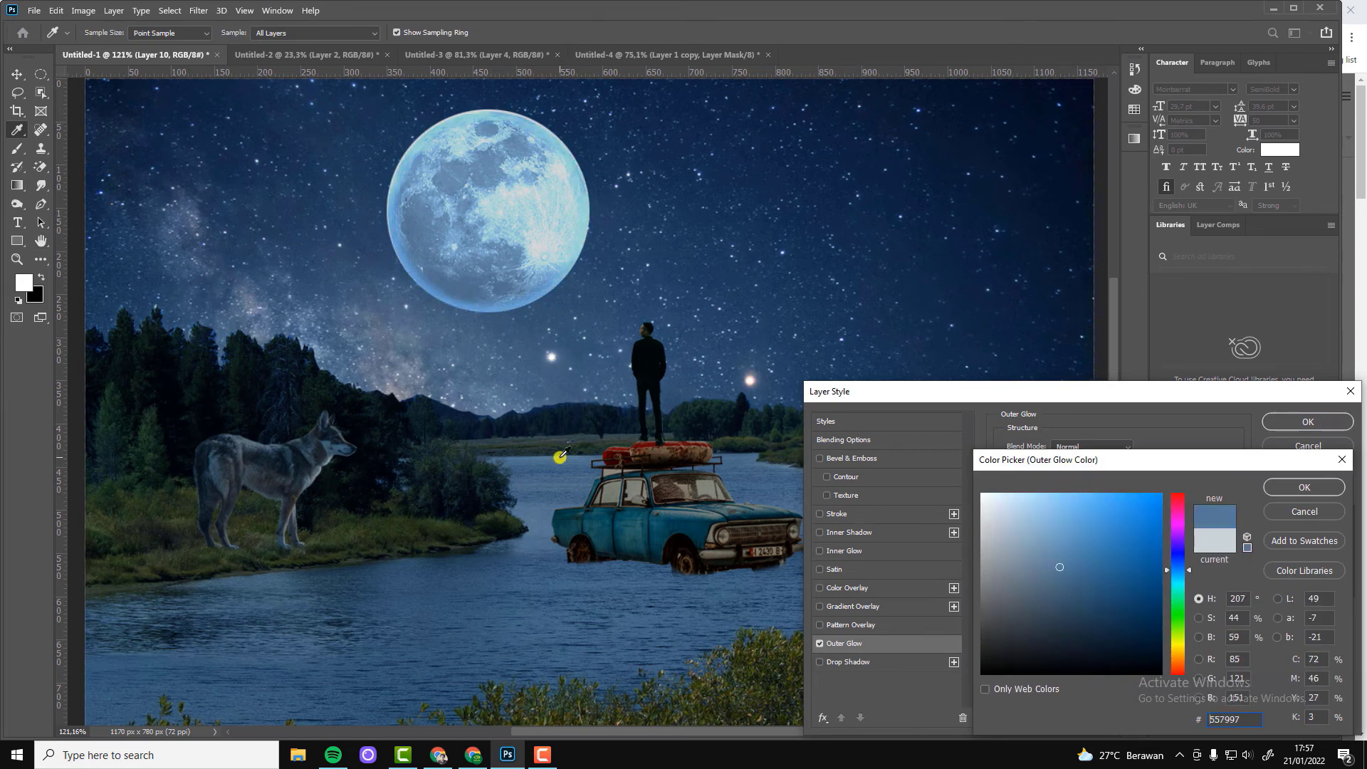
{"action": "left_click", "coordinate": [1304, 487]}
{"action": "mouse_move", "coordinate": [1077, 568]}
{"action": "left_mouse_down"}
{"action": "mouse_move", "coordinate": [1053, 569]}
{"action": "mouse_move", "coordinate": [1090, 557]}
{"action": "left_mouse_up"}
Step: Add an Inner Glow with choke 45% and size 35 px, and apply the layer style
{"action": "left_click", "coordinate": [829, 552]}
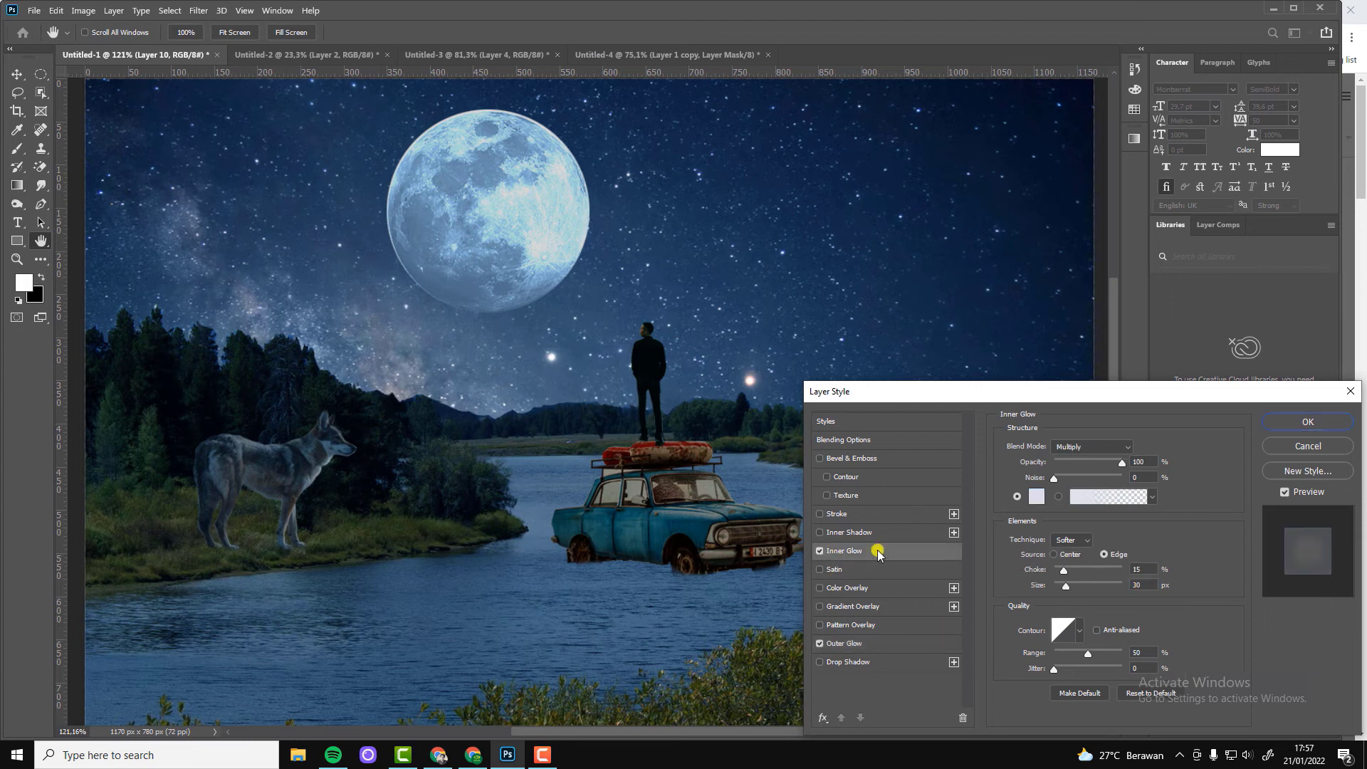
{"action": "left_click_drag", "start_coordinate": [1072, 587], "coordinate": [1084, 574]}
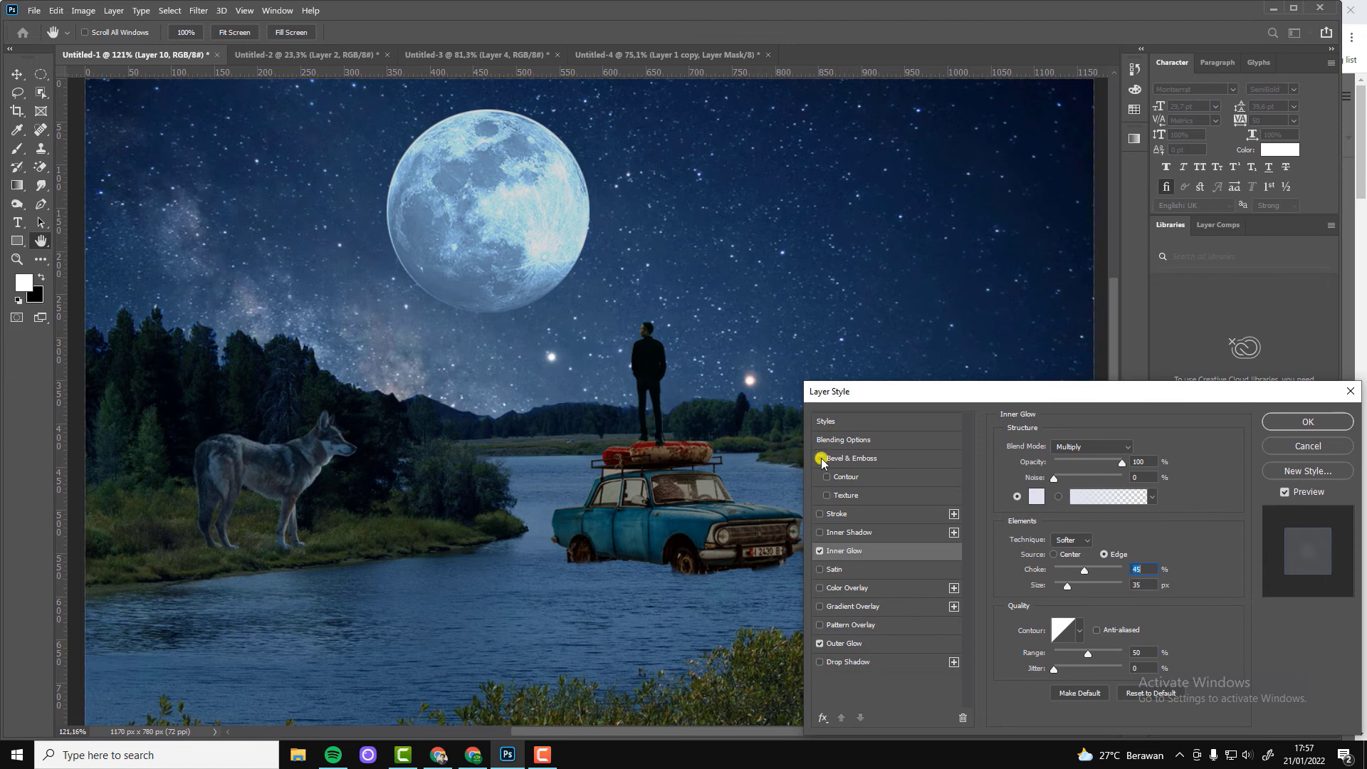
{"action": "left_click", "coordinate": [1298, 426]}
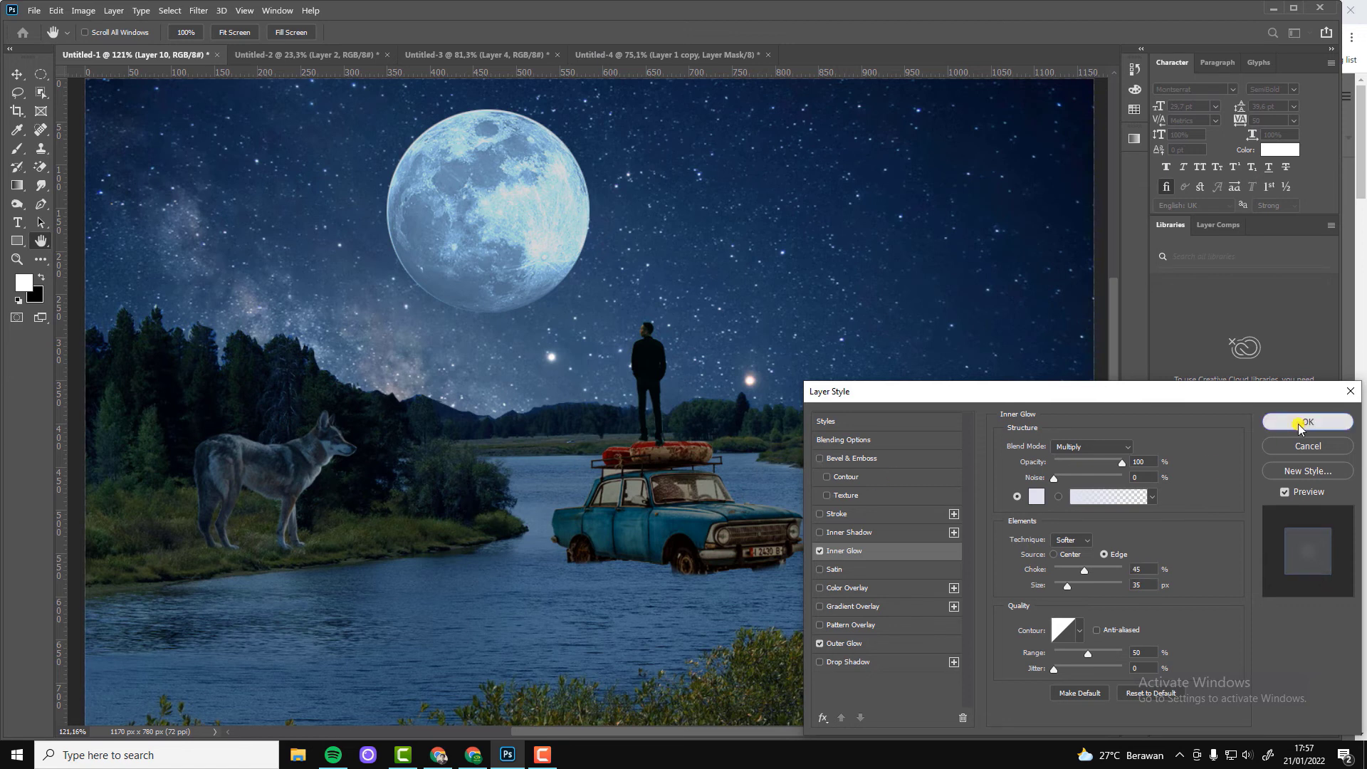
{"action": "scroll", "coordinate": [717, 356], "scroll_direction": "down", "scroll_amount": 3}
{"action": "key", "text": "v"}
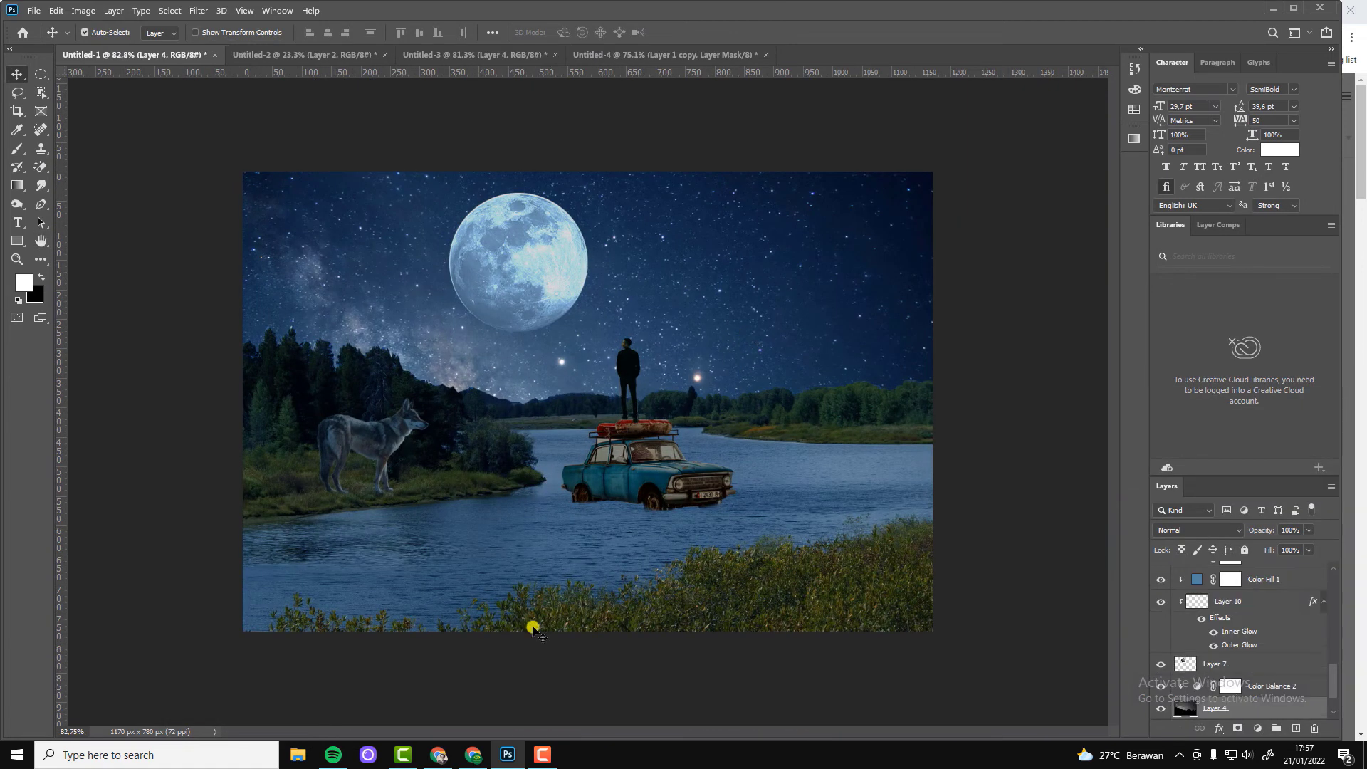
{"action": "left_click", "coordinate": [571, 426]}
{"action": "scroll", "coordinate": [586, 491], "scroll_direction": "up", "scroll_amount": 1}
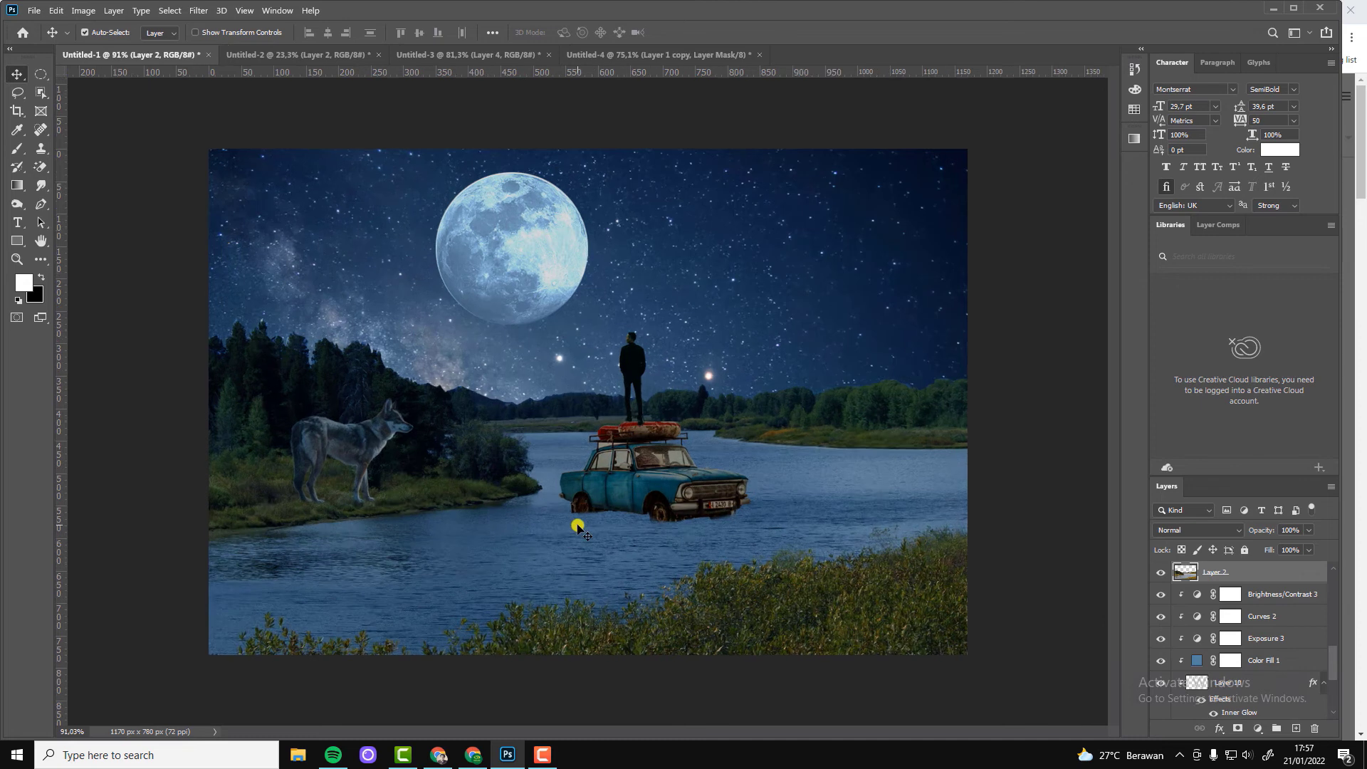
{"action": "scroll", "coordinate": [525, 463], "scroll_direction": "up", "scroll_amount": 1}
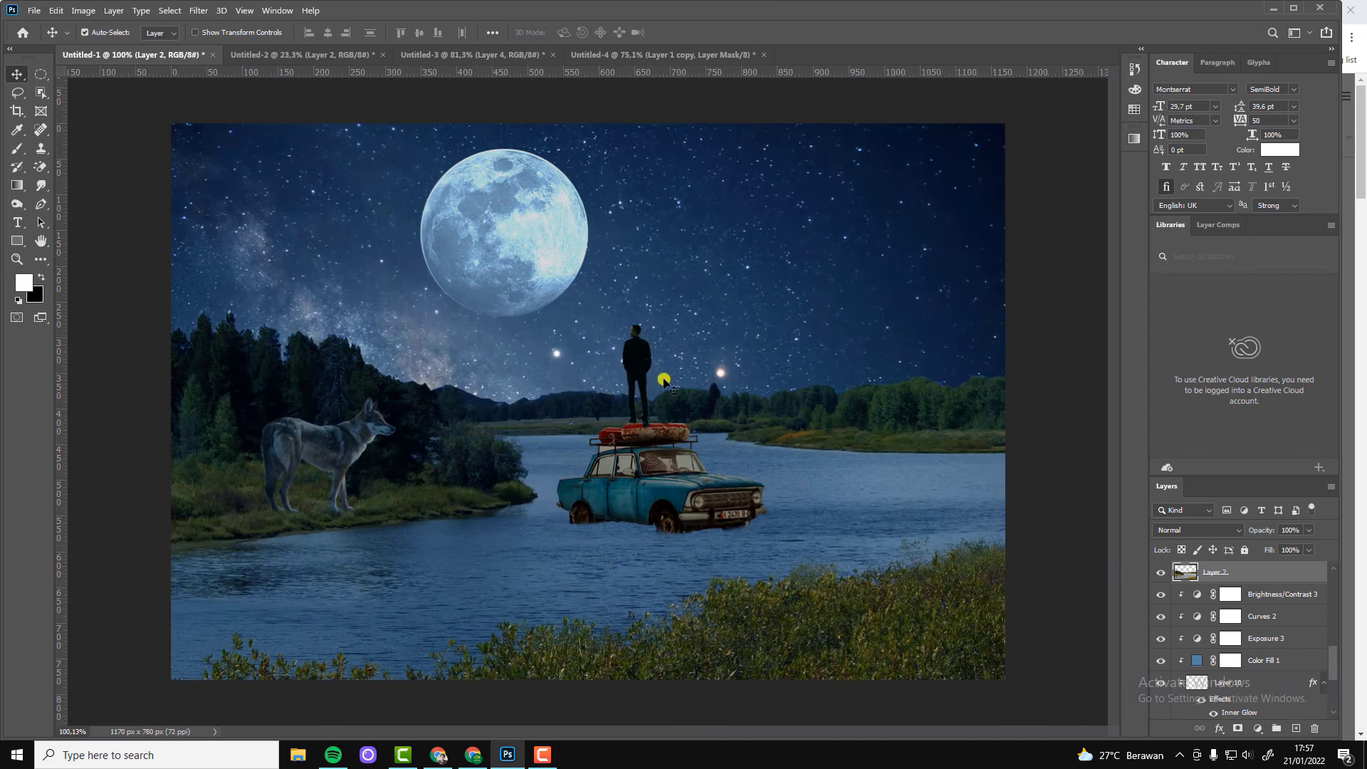
{"action": "scroll", "coordinate": [1321, 647], "scroll_direction": "up", "scroll_amount": 3}
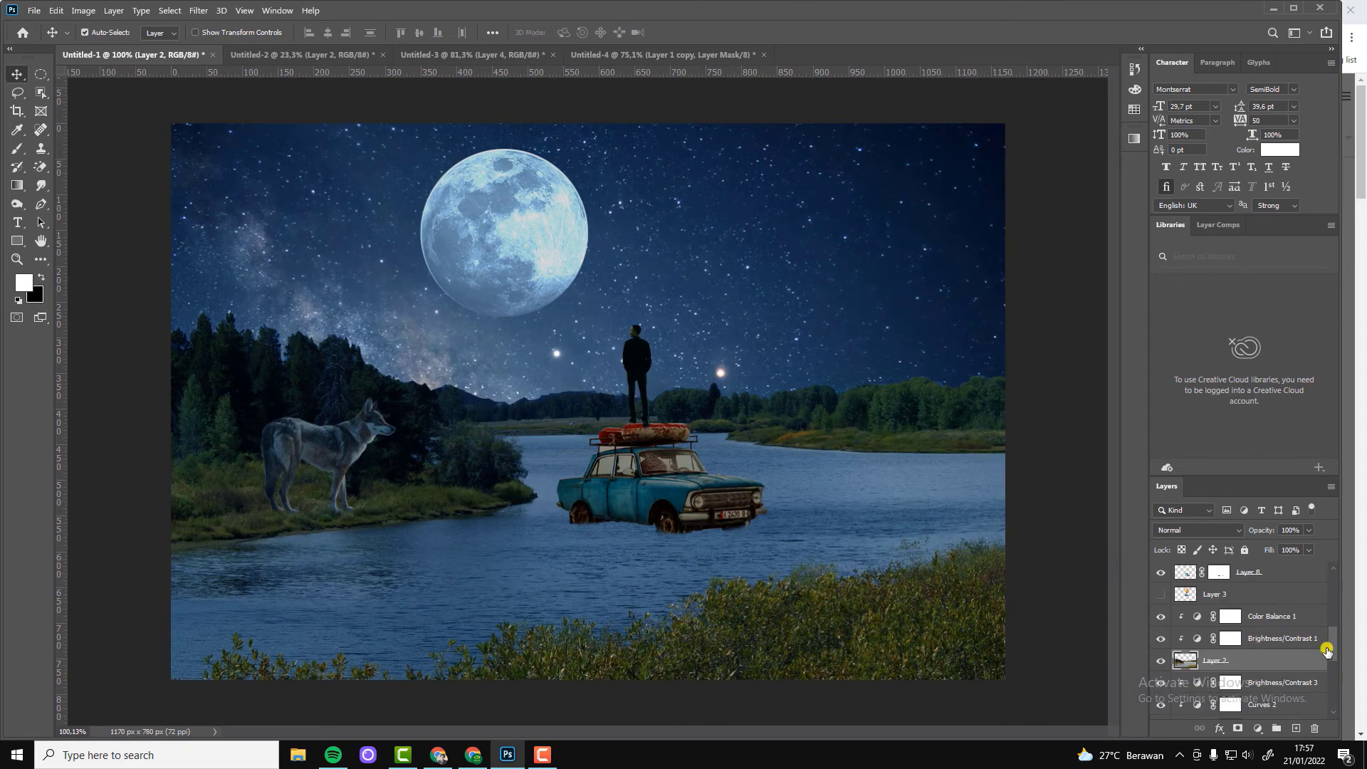
{"action": "scroll", "coordinate": [1321, 648], "scroll_direction": "up", "scroll_amount": 3}
{"action": "left_click", "coordinate": [1252, 572]}
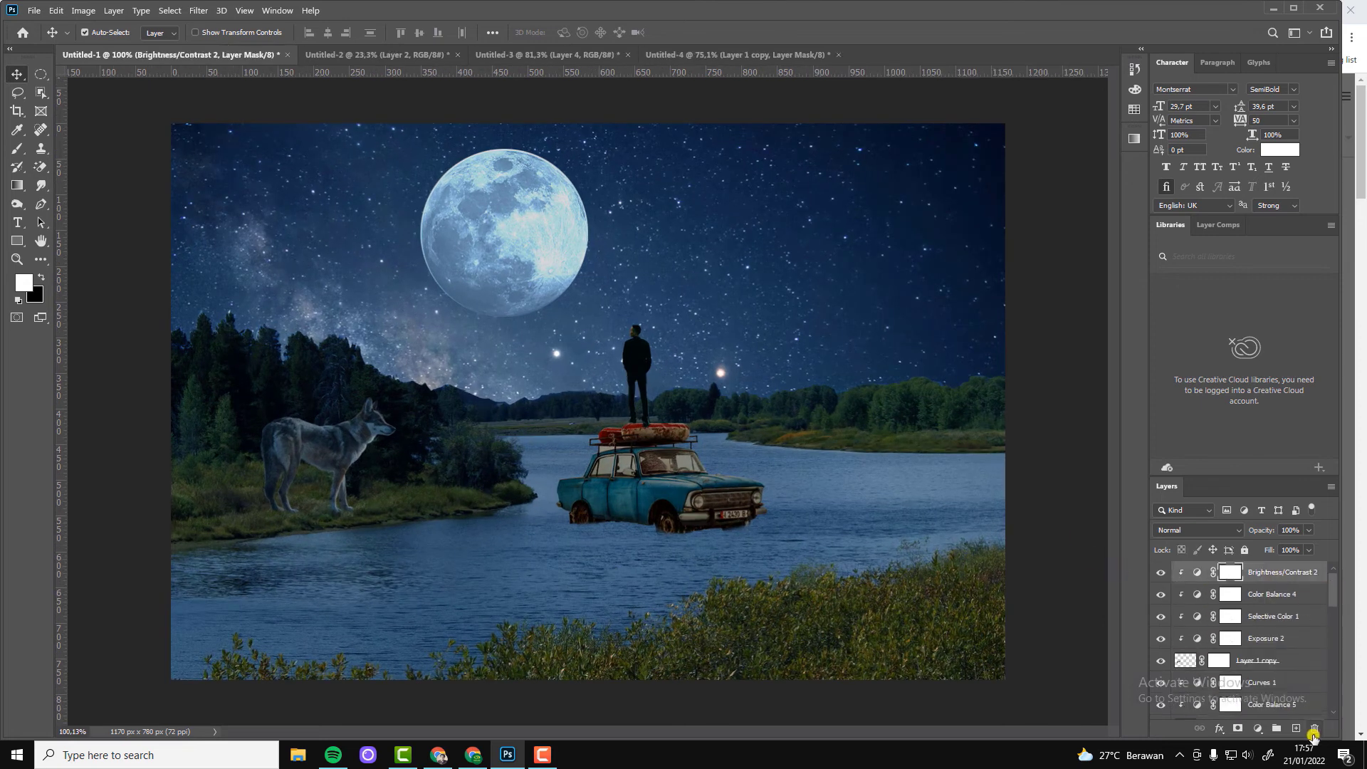
{"action": "left_click", "coordinate": [17, 130]}
{"action": "left_click", "coordinate": [558, 449]}
{"action": "left_click", "coordinate": [562, 265]}
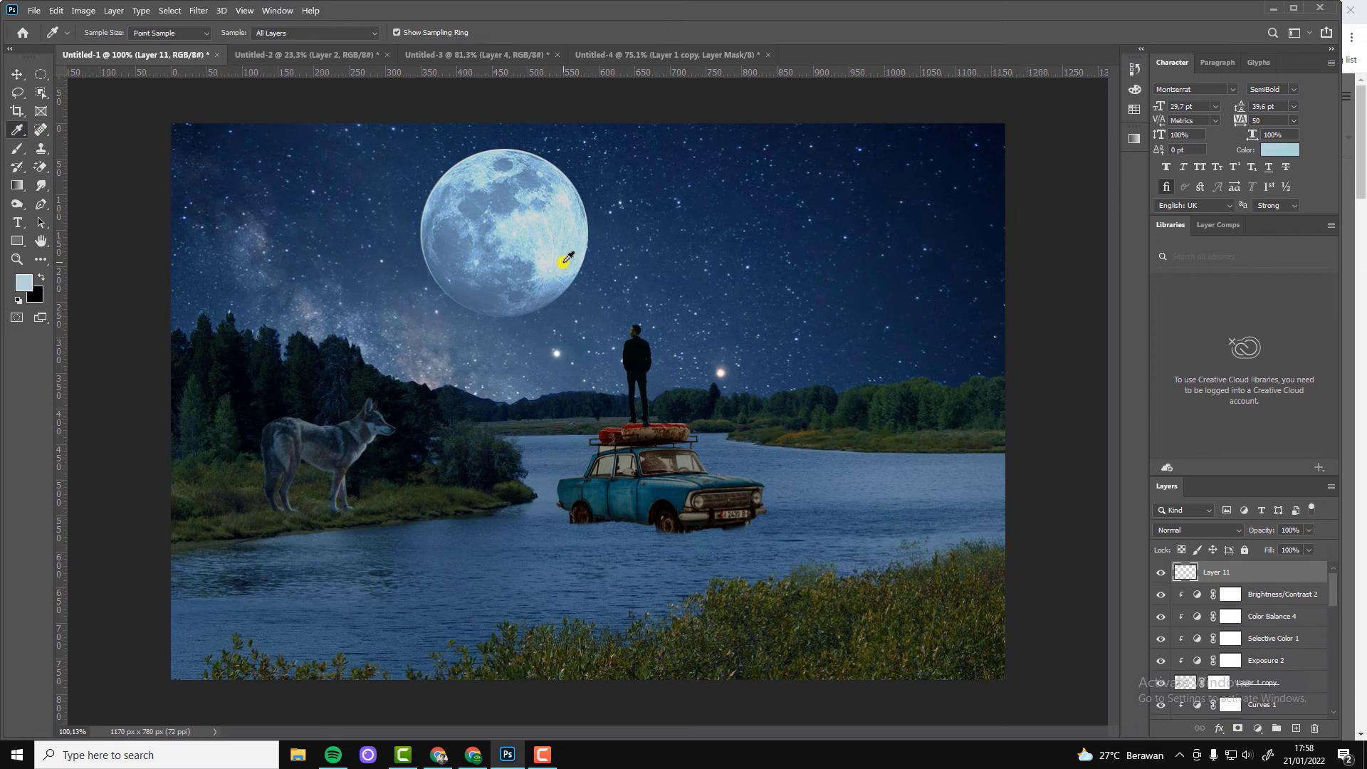
{"action": "key", "text": "alt+BackSpace"}
{"action": "left_click", "coordinate": [17, 74]}
{"action": "left_click", "coordinate": [1179, 529]}
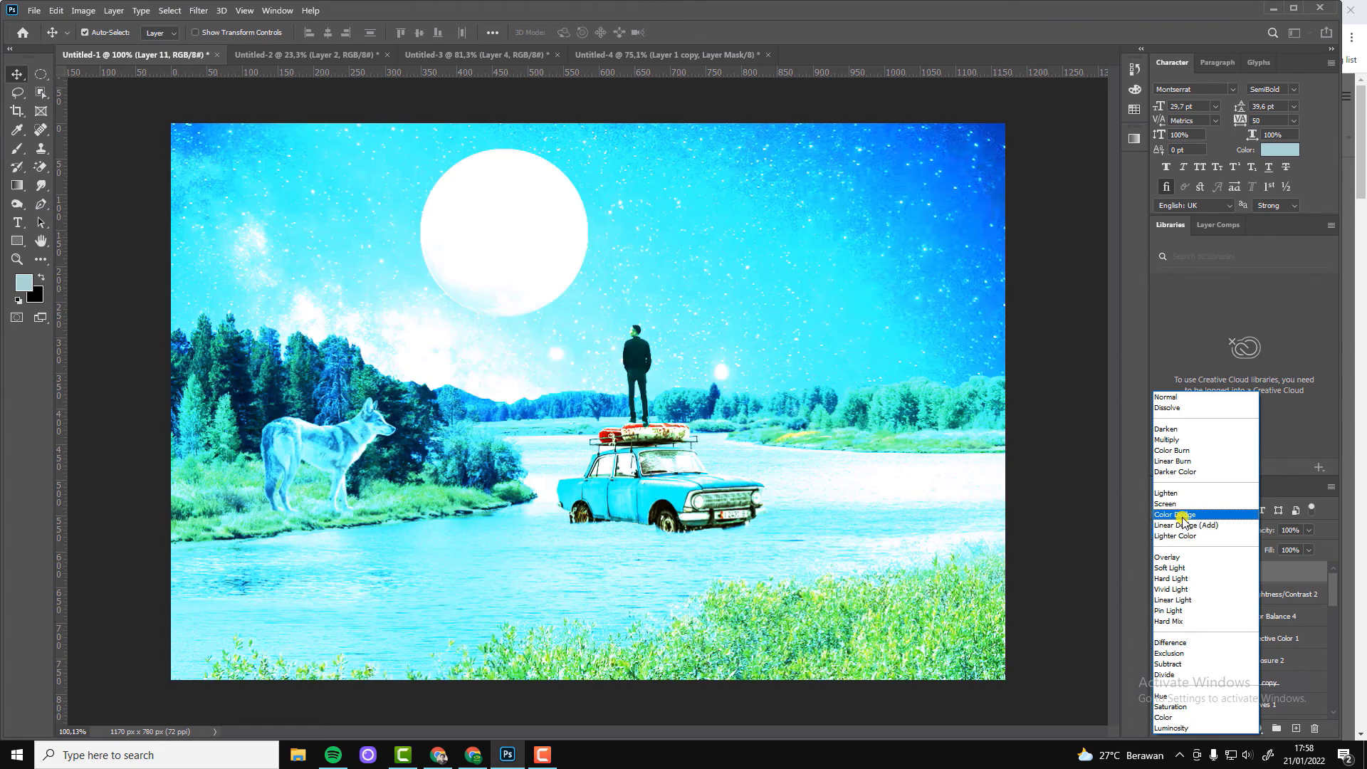
{"action": "left_click", "coordinate": [1183, 515]}
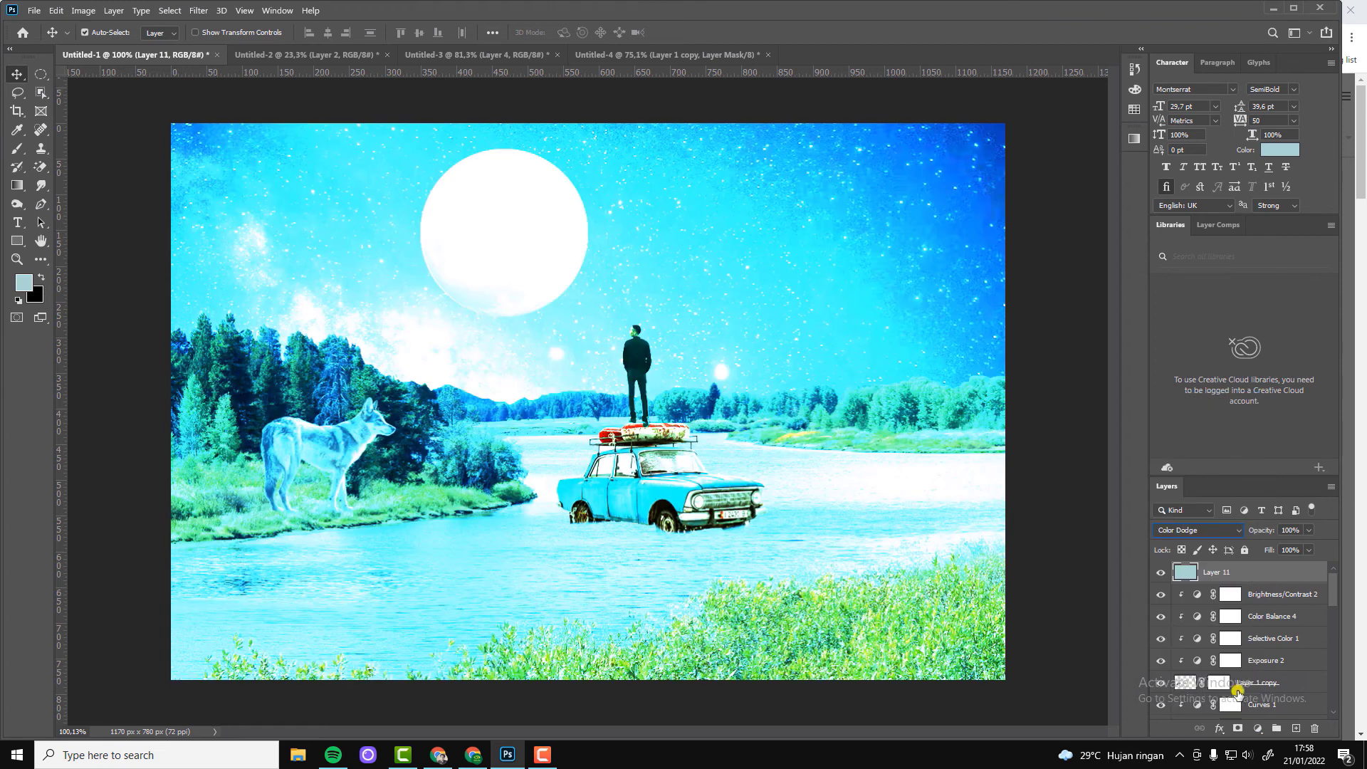
{"action": "left_click", "coordinate": [1238, 727]}
{"action": "key", "text": "ctrl+i"}
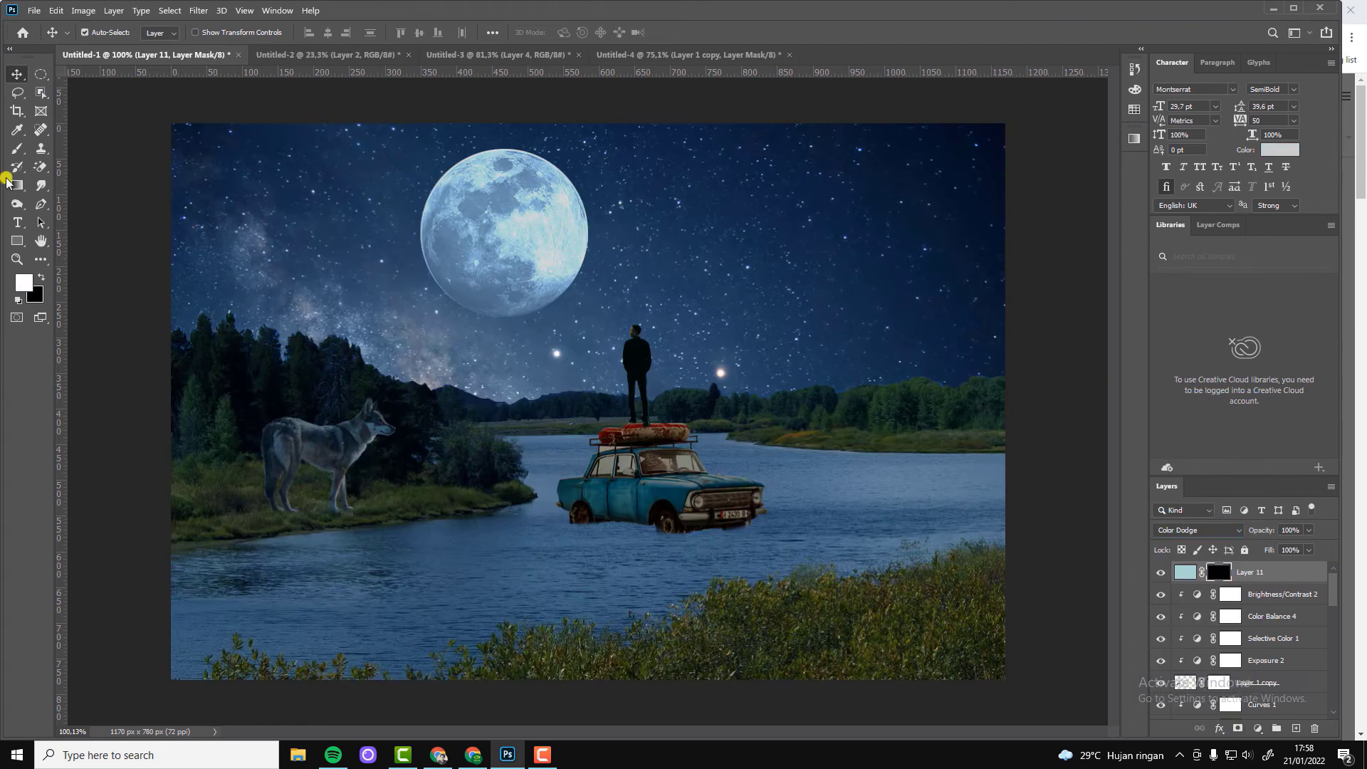
{"action": "key", "text": "b"}
{"action": "scroll", "coordinate": [445, 520], "scroll_direction": "up", "scroll_amount": 1}
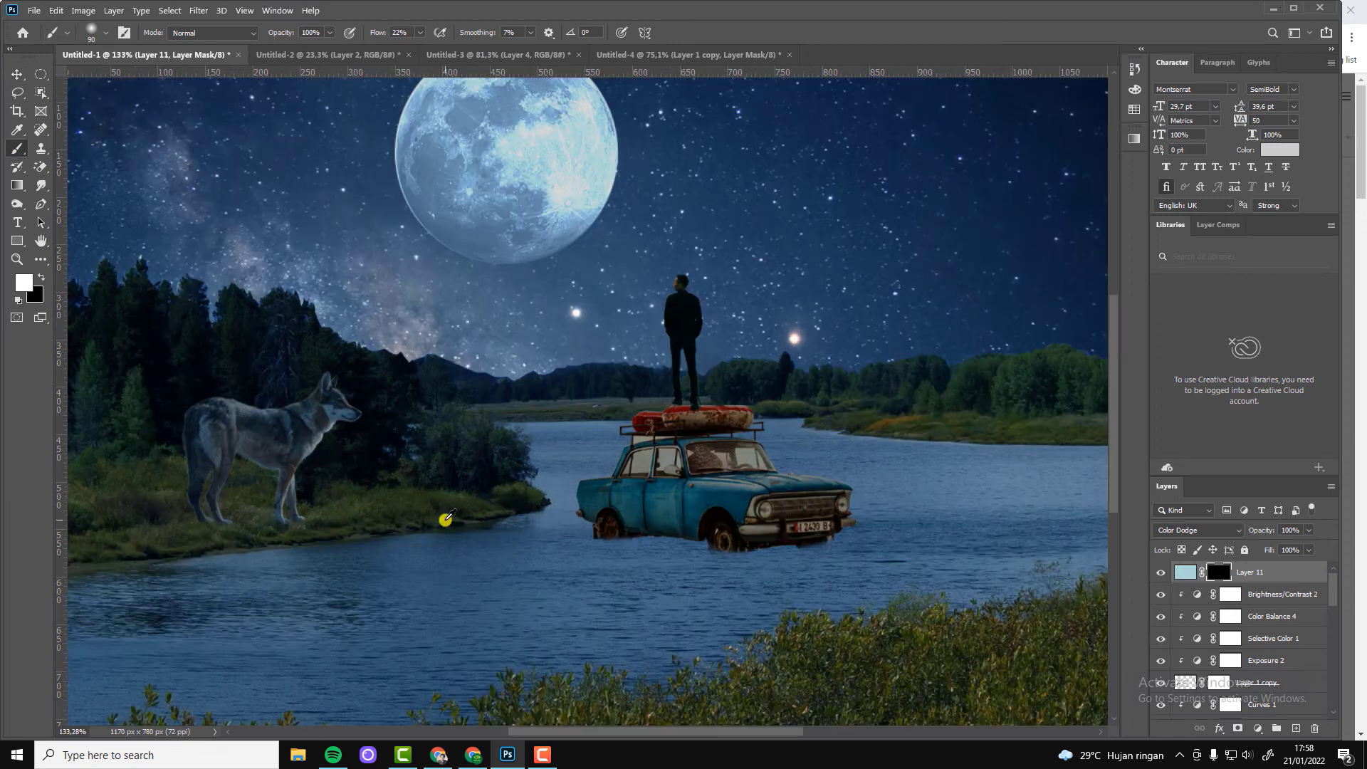
{"action": "left_click_drag", "start_coordinate": [329, 33], "coordinate": [281, 48]}
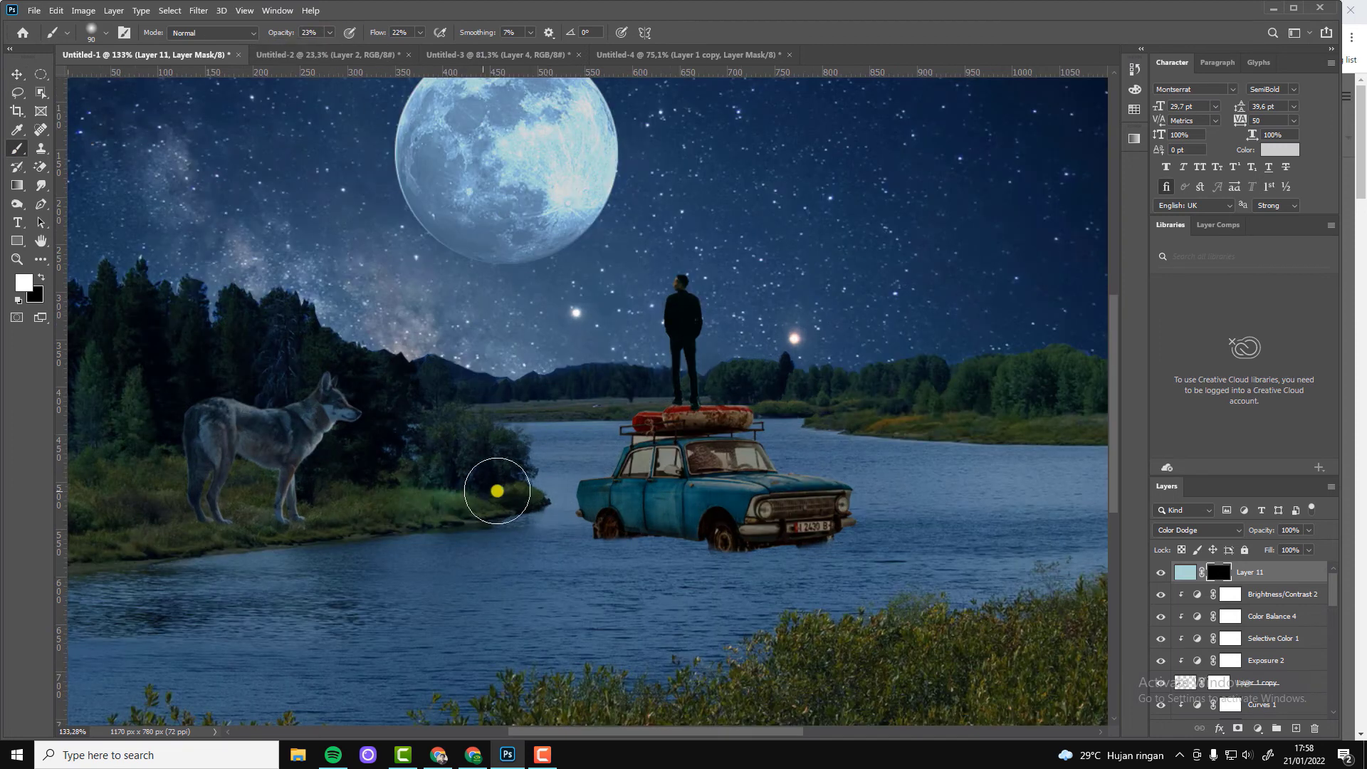
{"action": "mouse_move", "coordinate": [497, 490]}
{"action": "left_mouse_down"}
{"action": "mouse_move", "coordinate": [513, 498]}
{"action": "mouse_move", "coordinate": [441, 513]}
{"action": "left_mouse_up"}
{"action": "mouse_move", "coordinate": [495, 458]}
{"action": "left_mouse_down"}
{"action": "mouse_move", "coordinate": [555, 498]}
{"action": "mouse_move", "coordinate": [135, 561]}
{"action": "left_mouse_up"}
{"action": "scroll", "coordinate": [636, 552], "scroll_direction": "down", "scroll_amount": 2}
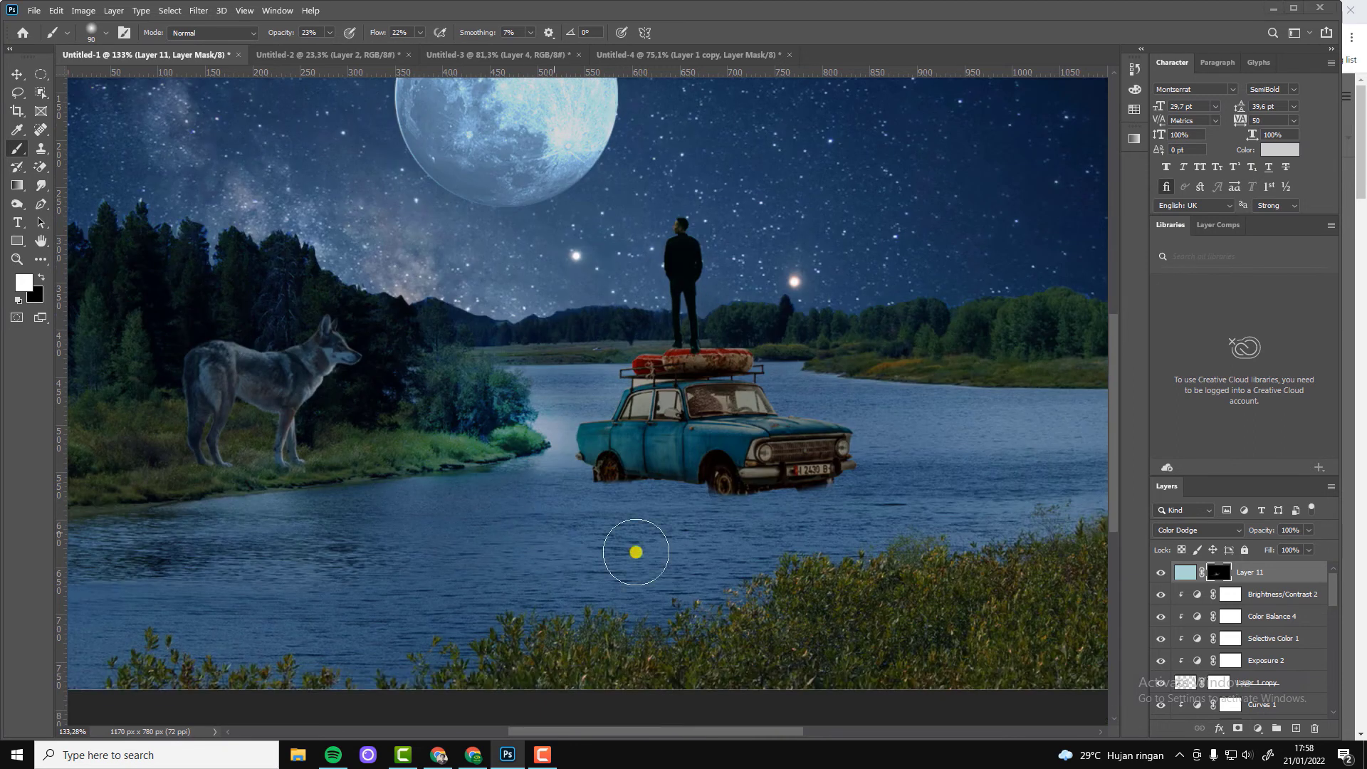
{"action": "scroll", "coordinate": [797, 570], "scroll_direction": "down", "scroll_amount": 2}
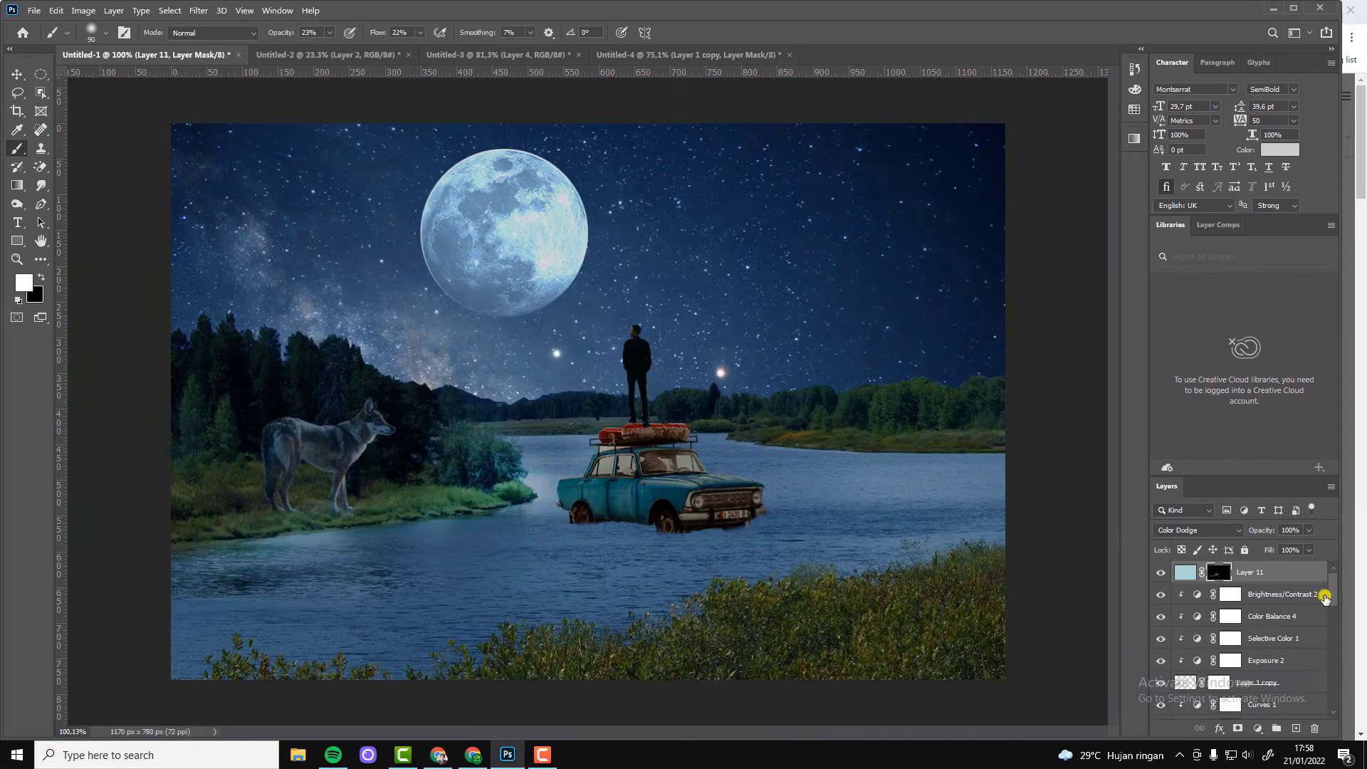
{"action": "left_click", "coordinate": [1184, 571]}
Step: Delete Layer 11, then add a saturated yellow Solid Color fill blended as Overlay
{"action": "key", "text": "Delete"}
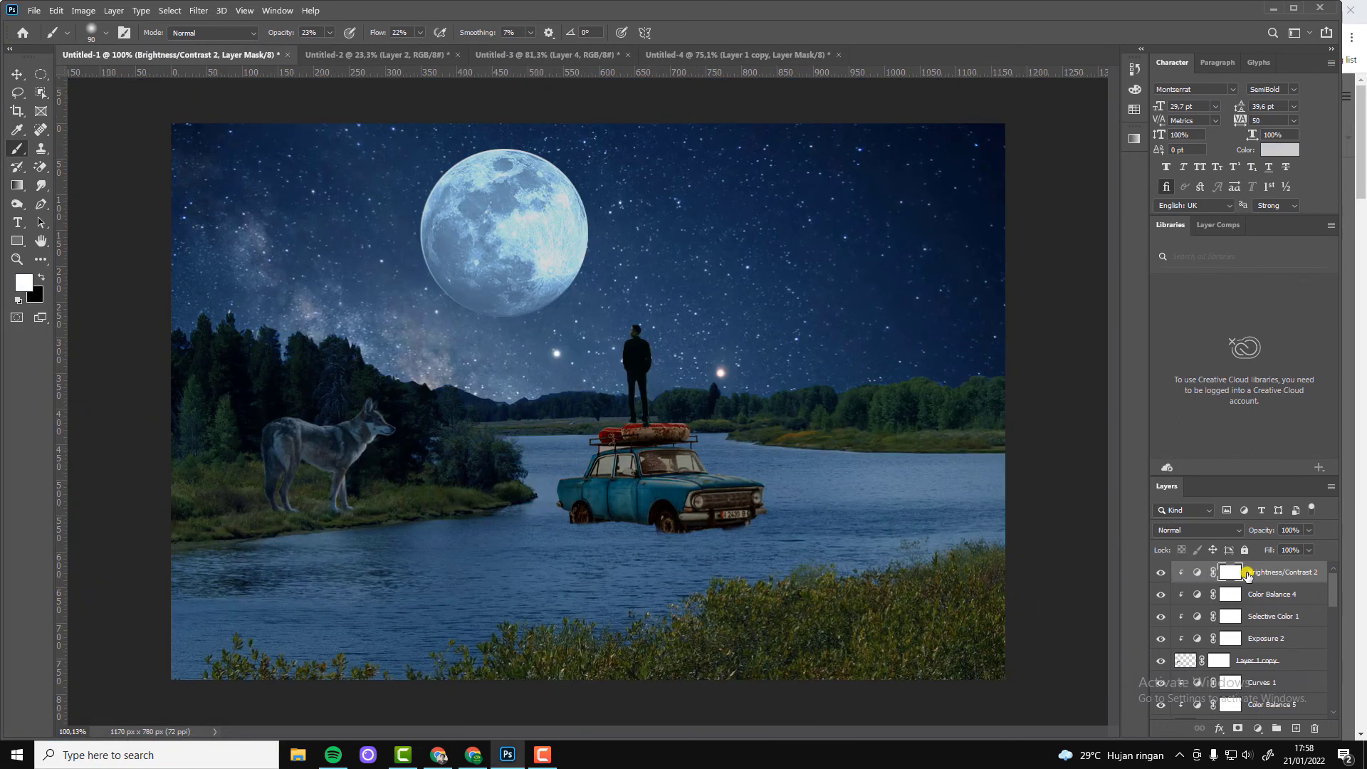
{"action": "key", "text": "v"}
{"action": "left_click", "coordinate": [1257, 728]}
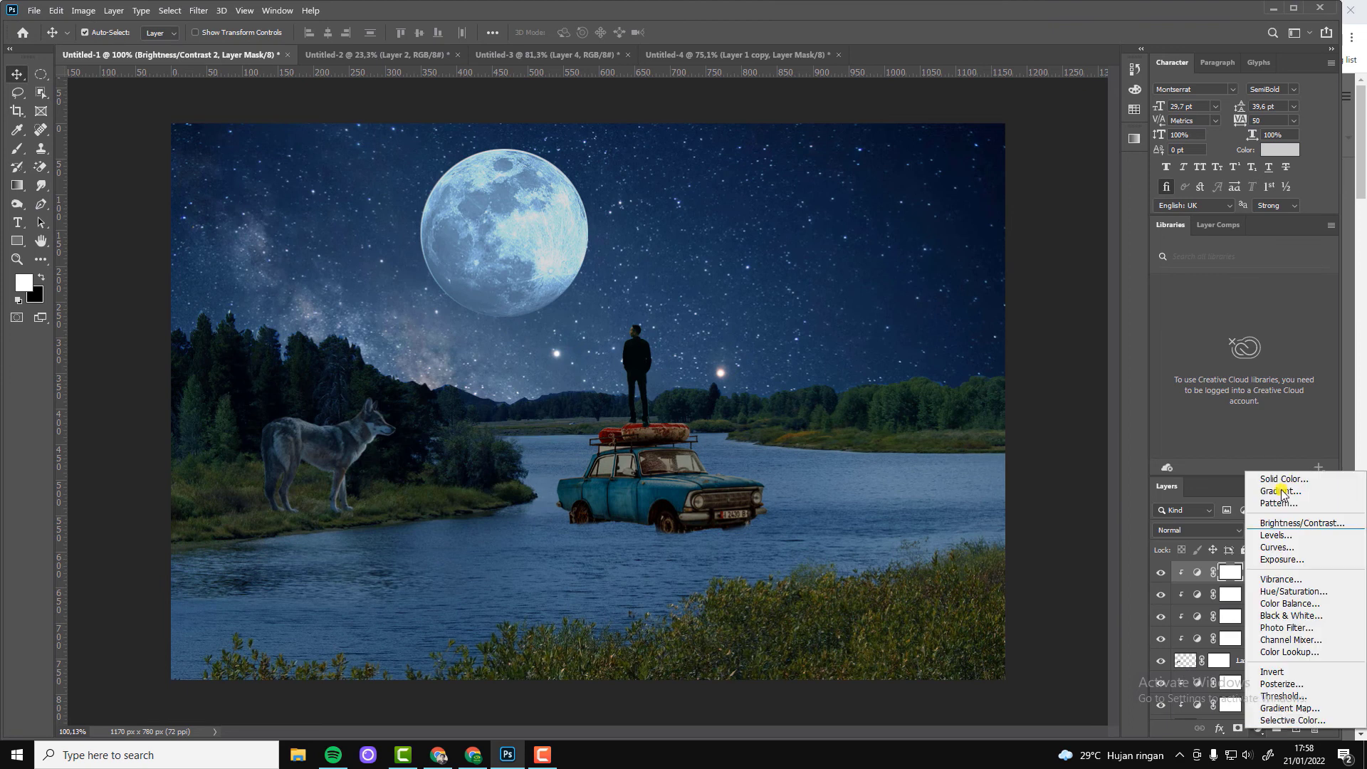
{"action": "left_click", "coordinate": [1274, 474]}
{"action": "left_click", "coordinate": [1179, 648]}
{"action": "left_click", "coordinate": [1156, 511]}
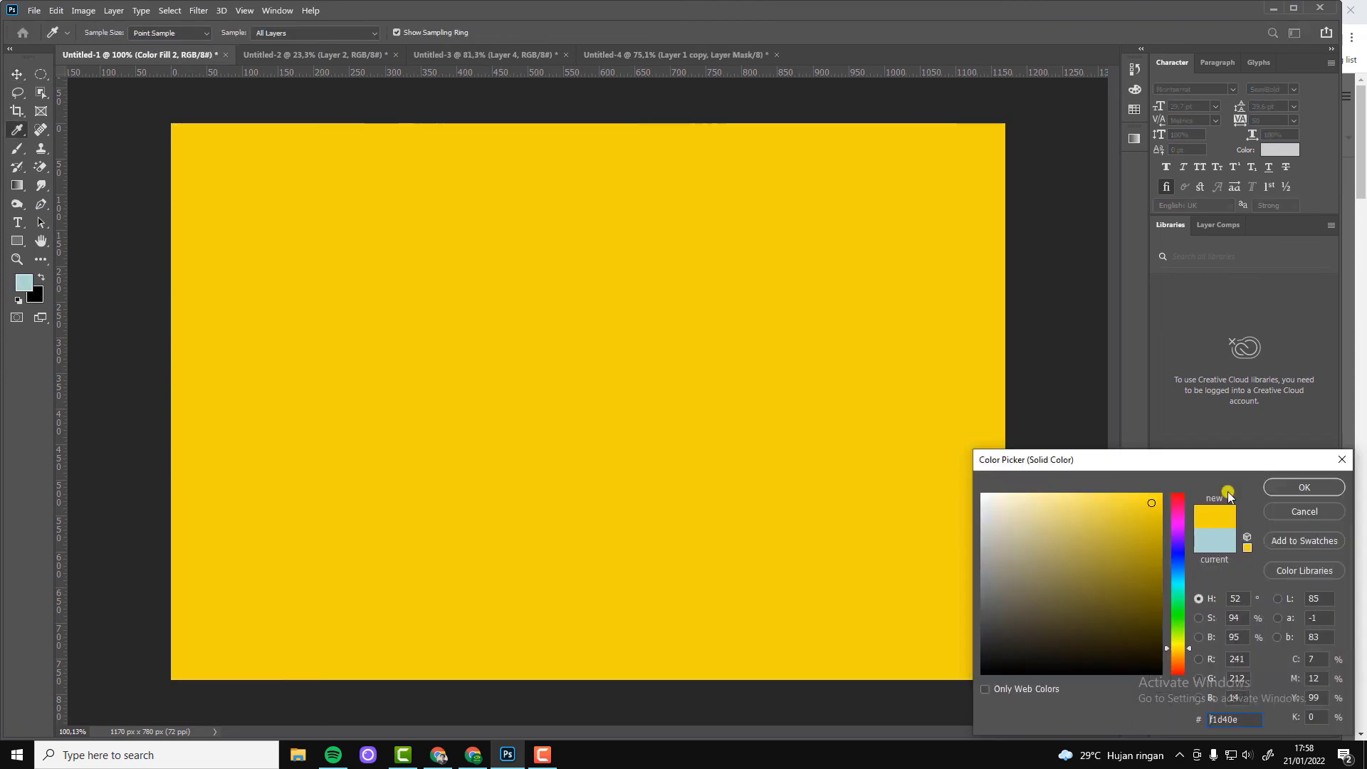
{"action": "left_click", "coordinate": [1304, 487]}
{"action": "left_click", "coordinate": [1196, 530]}
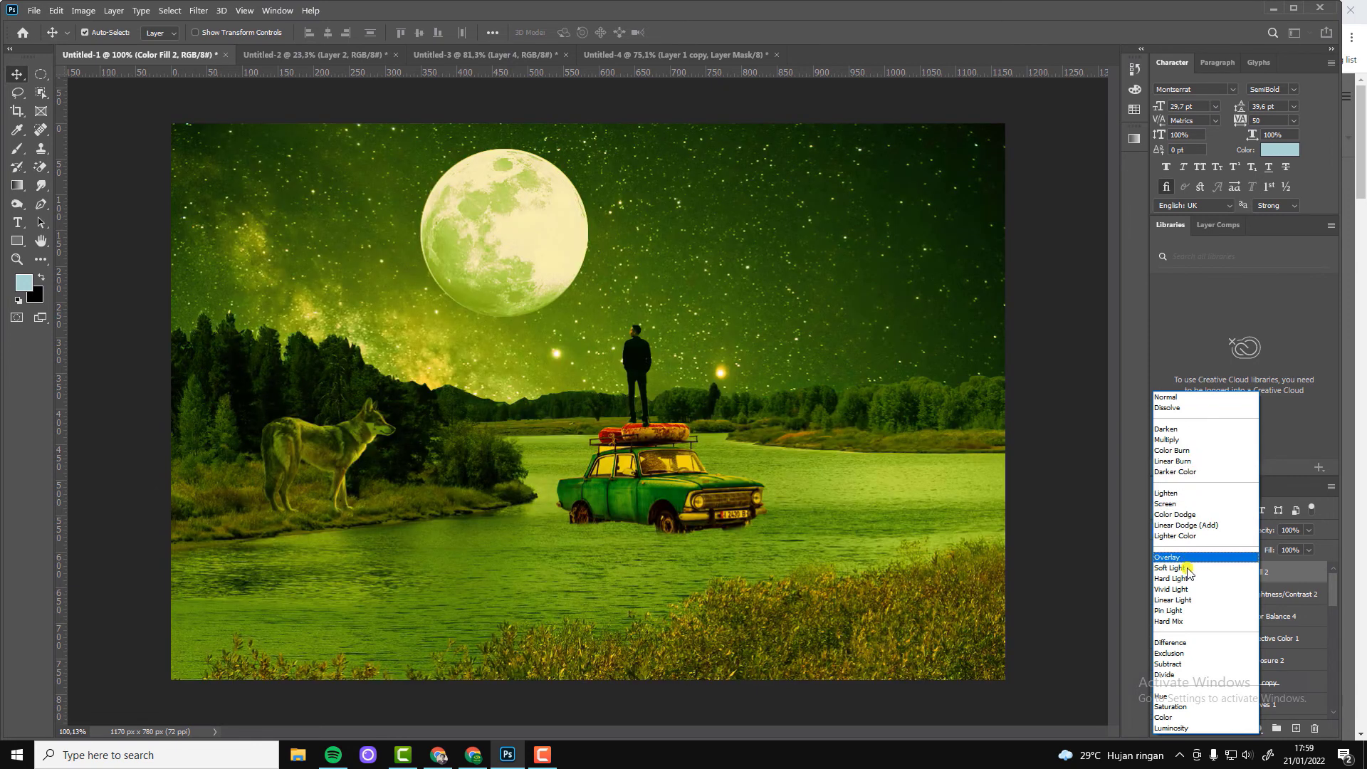
{"action": "left_click", "coordinate": [1184, 557]}
Step: Invert the Color Fill 2 mask and brush soft strokes into it, raising brush opacity from 23% to 36%
{"action": "left_click", "coordinate": [1220, 574]}
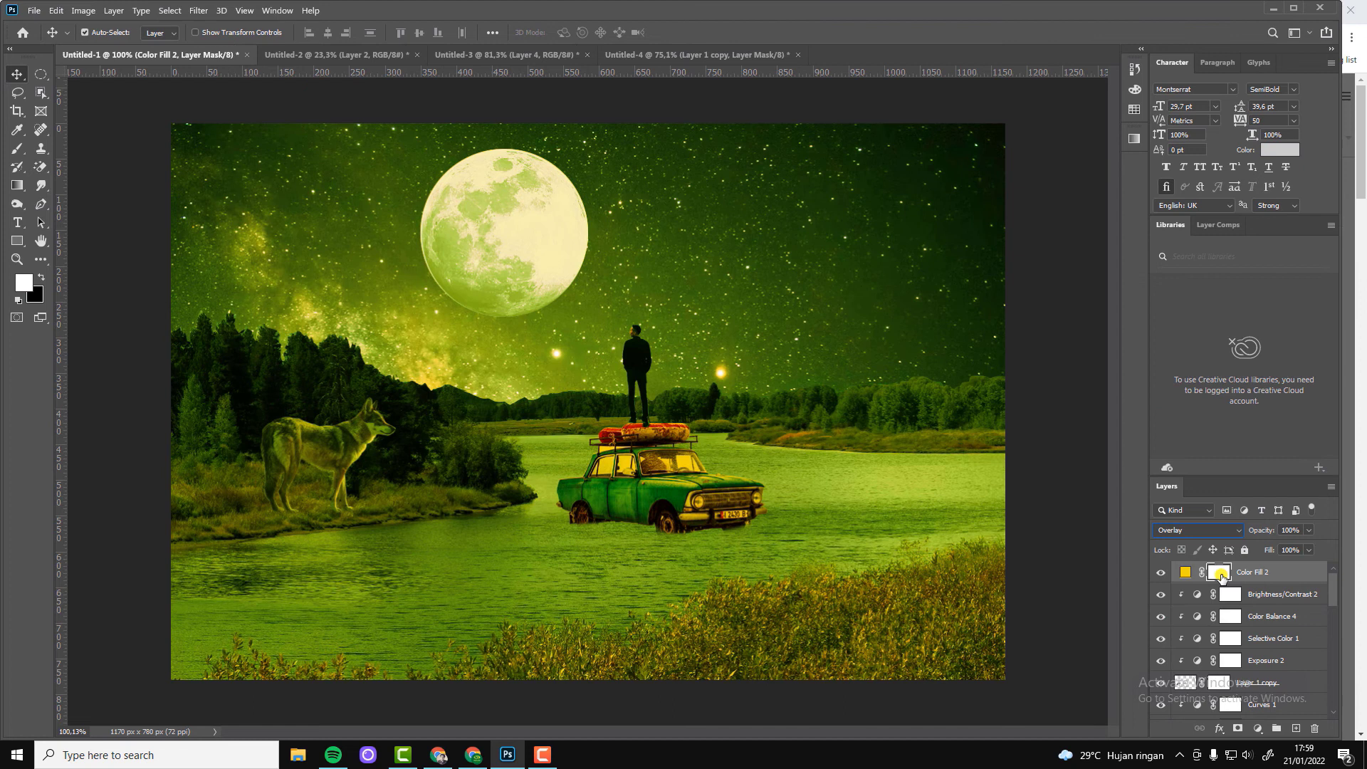
{"action": "key", "text": "ctrl+i"}
{"action": "left_click", "coordinate": [18, 148]}
{"action": "left_click_drag", "start_coordinate": [435, 482], "coordinate": [306, 494]}
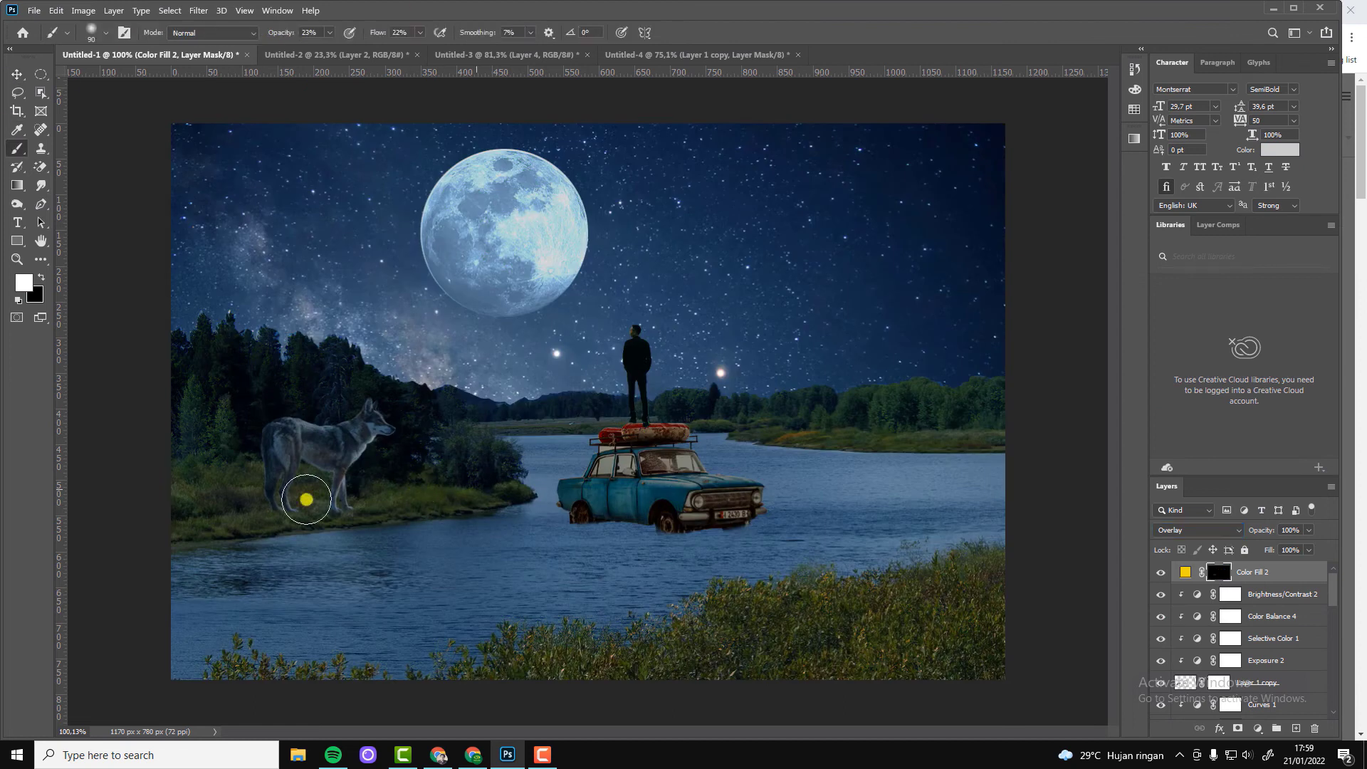
{"action": "scroll", "coordinate": [436, 497], "scroll_direction": "up", "scroll_amount": 2}
{"action": "left_click", "coordinate": [330, 32]}
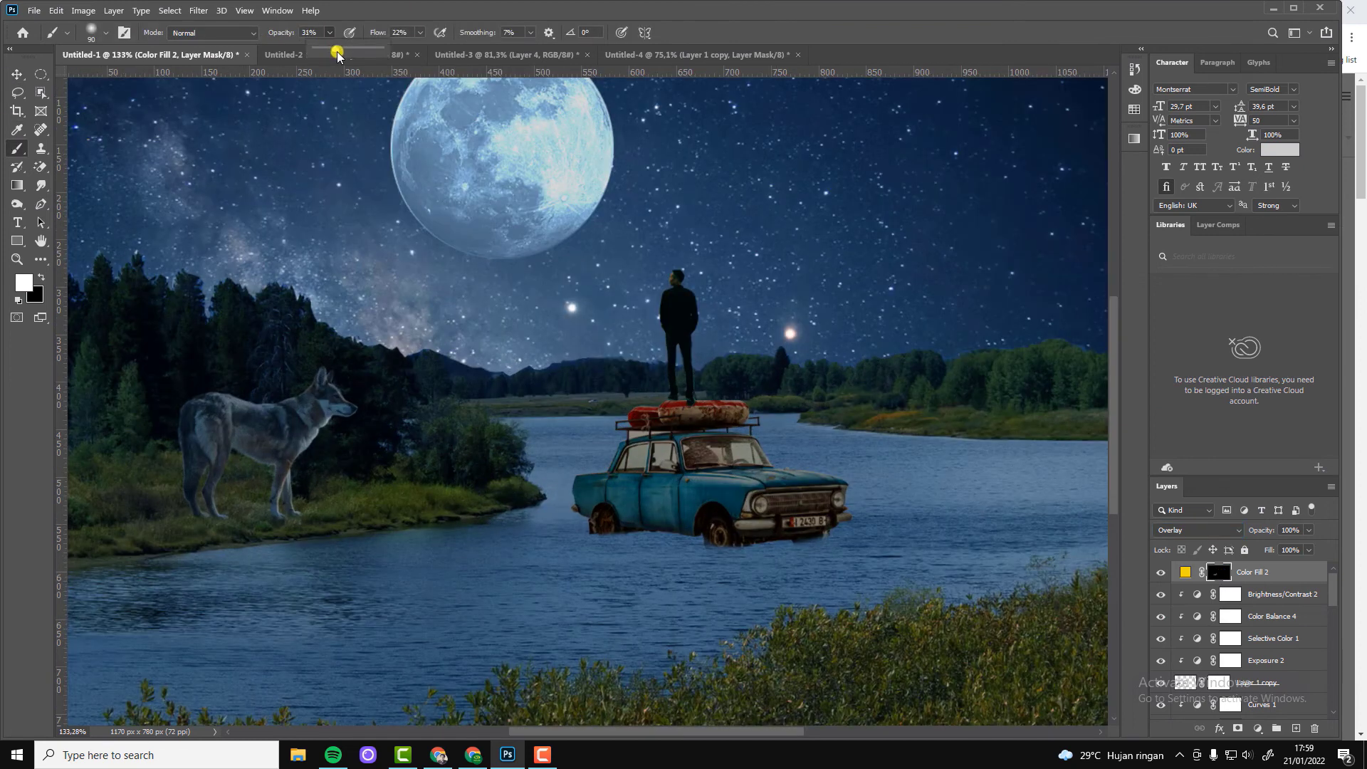
{"action": "left_click_drag", "start_coordinate": [328, 54], "coordinate": [335, 54]}
{"action": "scroll", "coordinate": [499, 462], "scroll_direction": "down", "scroll_amount": 1}
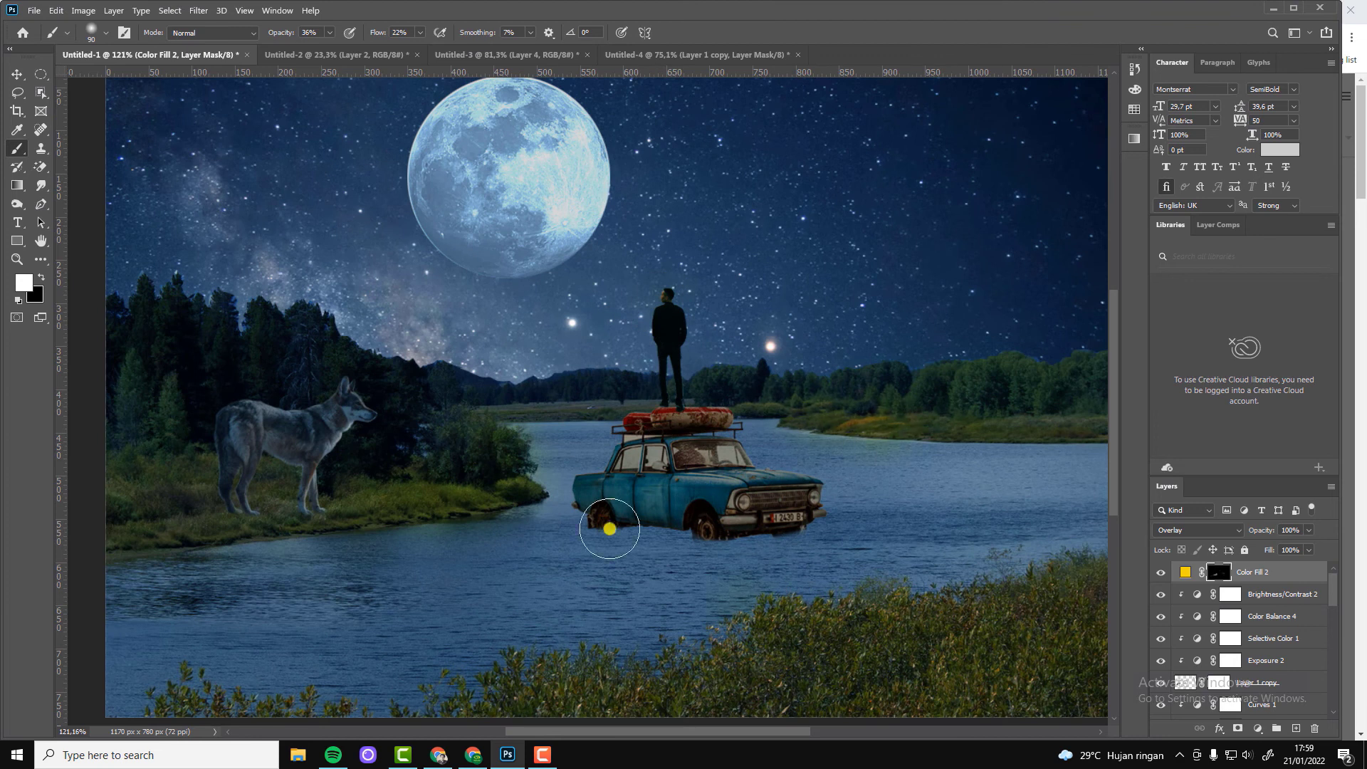
{"action": "scroll", "coordinate": [468, 453], "scroll_direction": "down", "scroll_amount": 1}
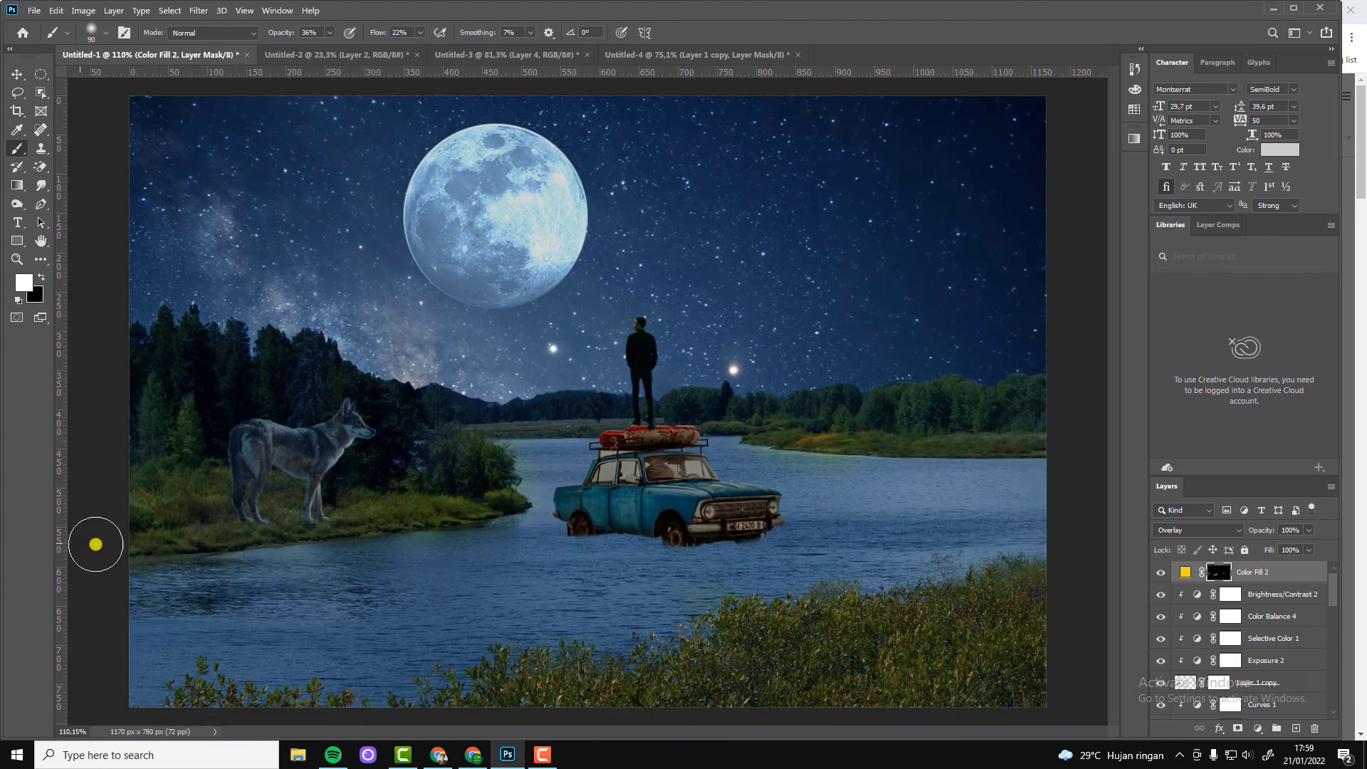
{"action": "scroll", "coordinate": [585, 491], "scroll_direction": "down", "scroll_amount": 4}
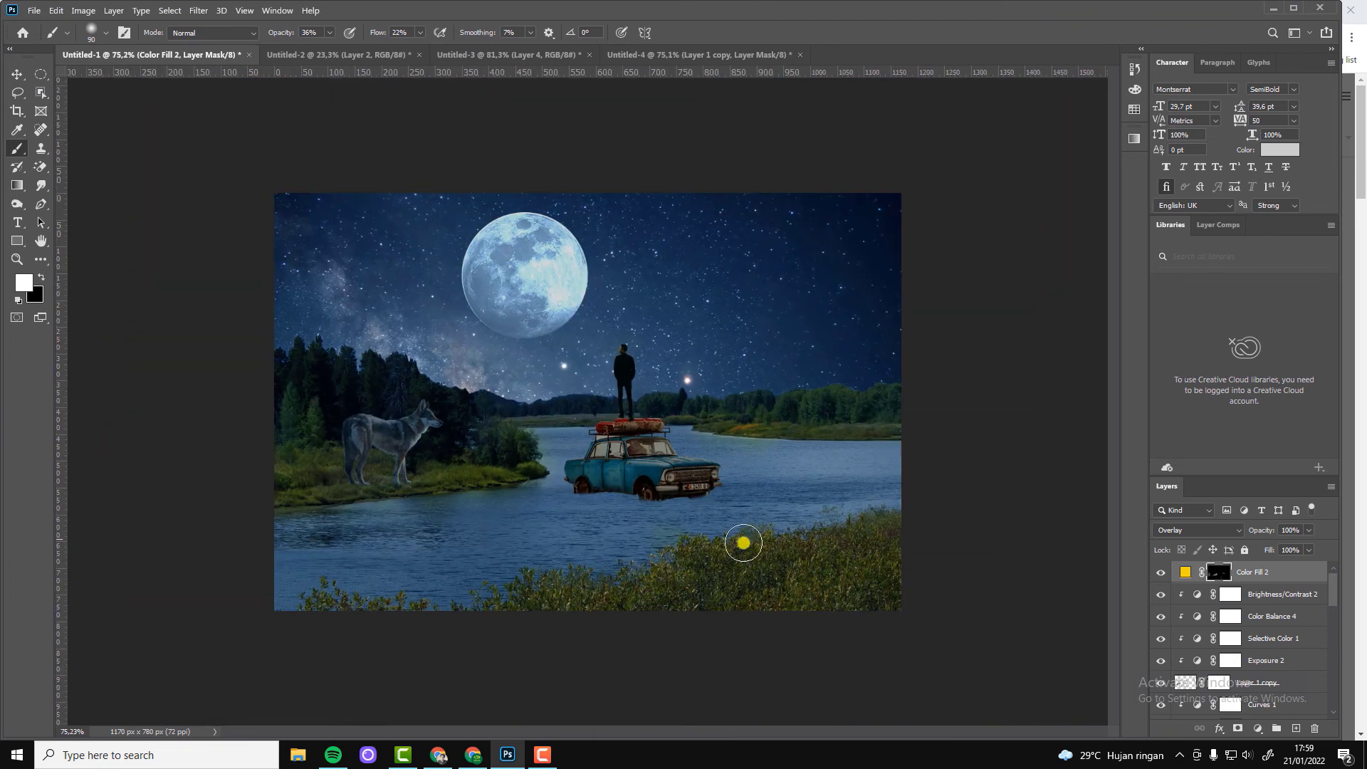
Step: Swap to painting black, then hide the Color Fill 2 layer
{"action": "left_click", "coordinate": [41, 277]}
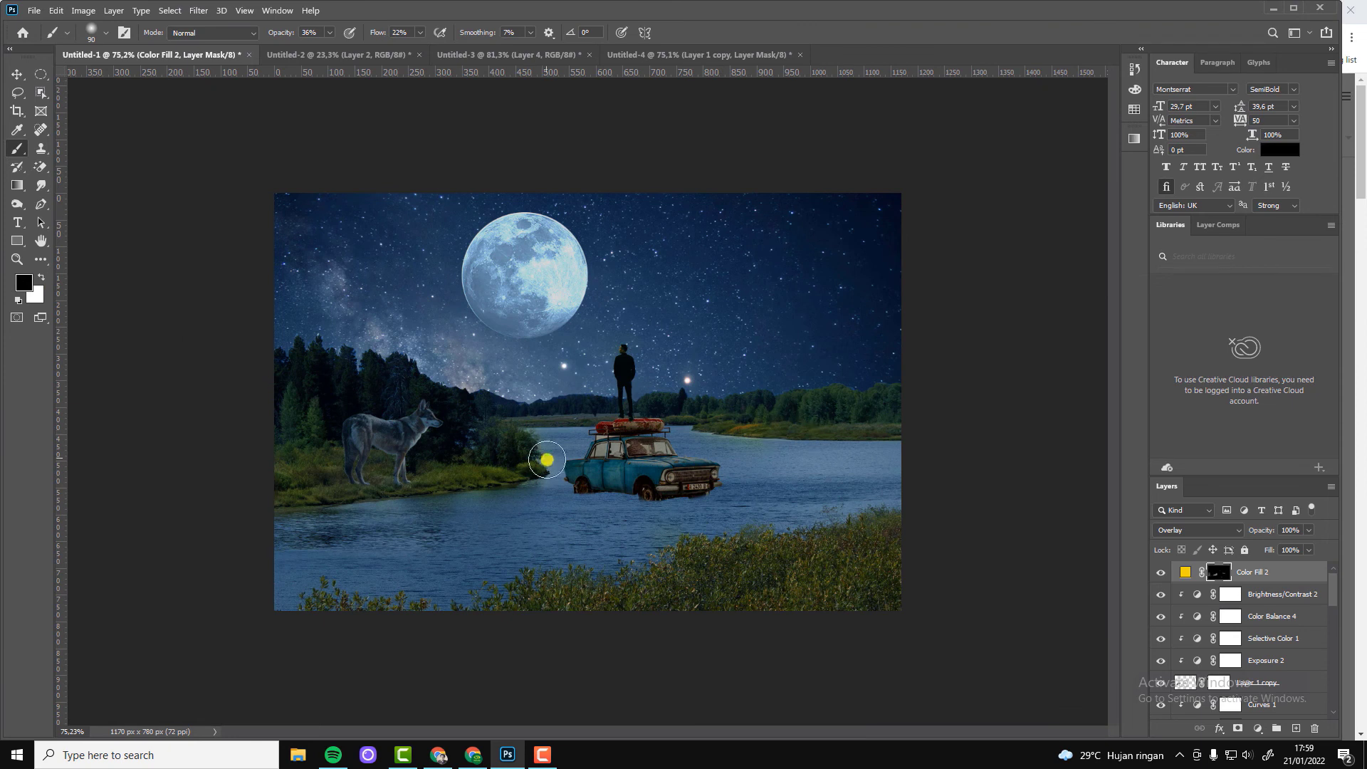
{"action": "key", "text": "v"}
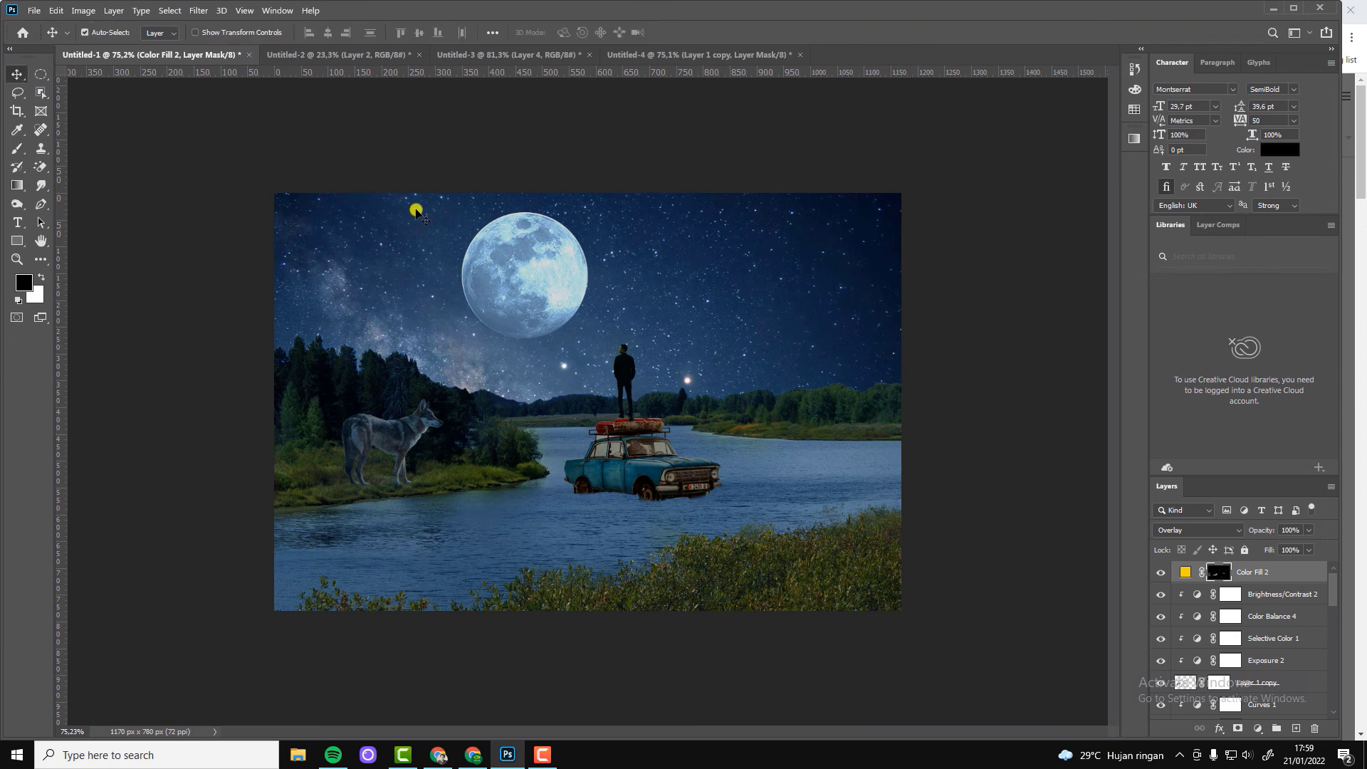
{"action": "scroll", "coordinate": [413, 208], "scroll_direction": "down", "scroll_amount": 2}
{"action": "left_click", "coordinate": [1160, 571]}
{"action": "scroll", "coordinate": [387, 436], "scroll_direction": "up", "scroll_amount": 4}
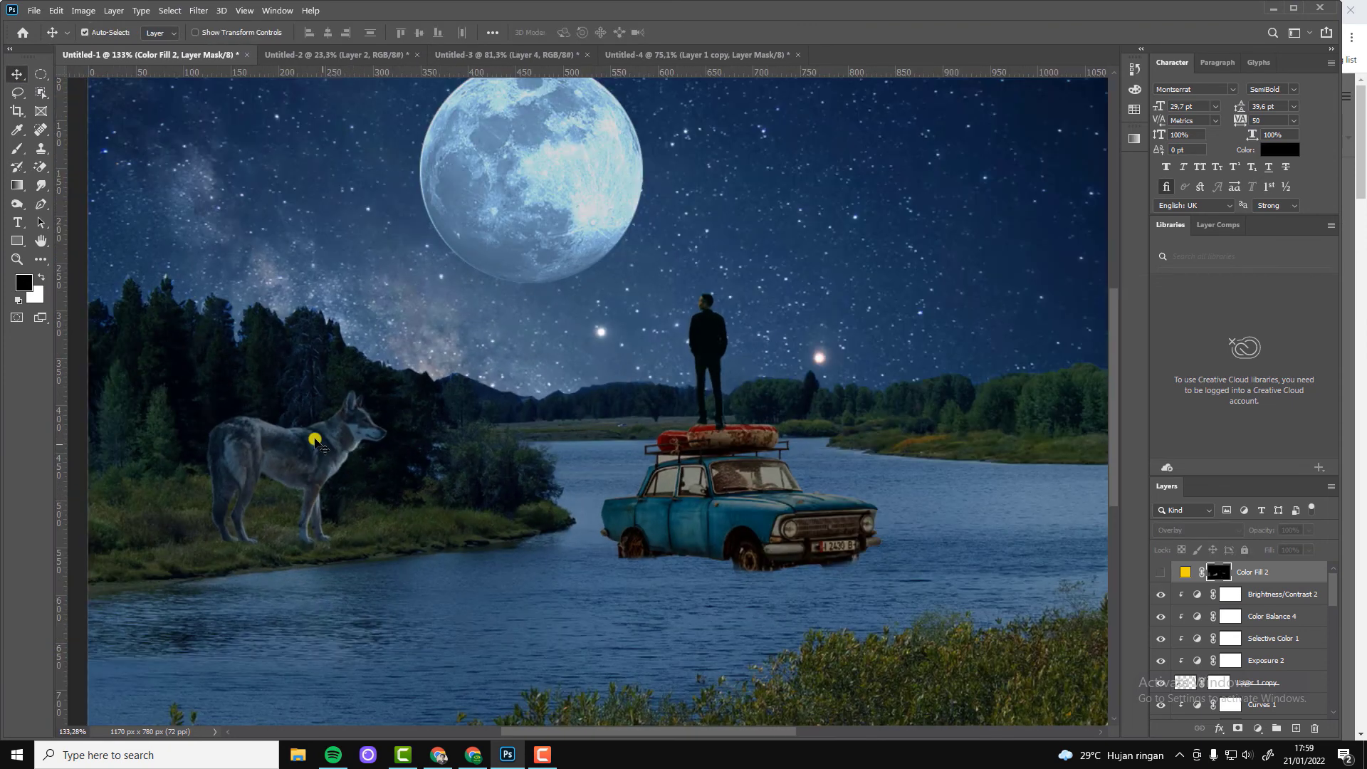
Step: Add a brightening Curves adjustment above the wolf's Layer 1 copy
{"action": "left_click", "coordinate": [796, 535]}
{"action": "left_click", "coordinate": [1160, 682]}
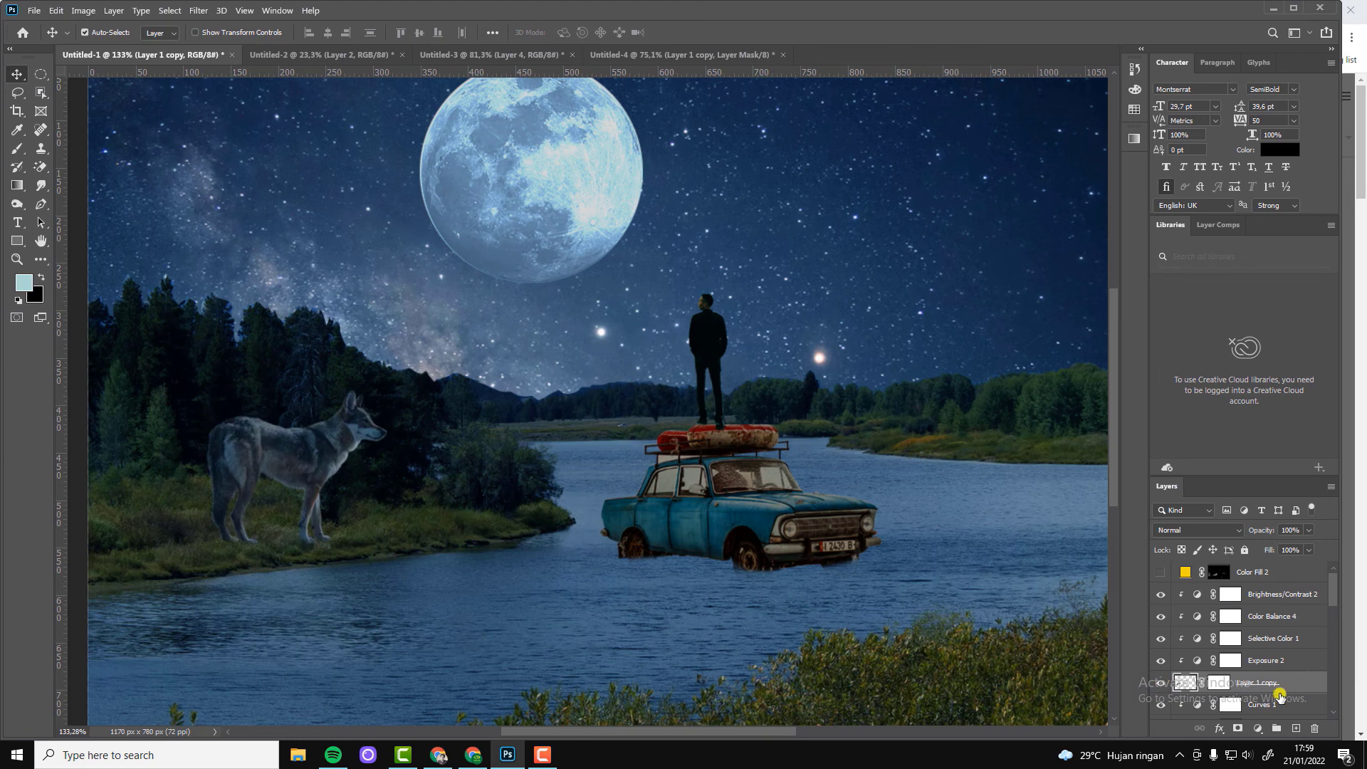
{"action": "left_click", "coordinate": [1257, 728]}
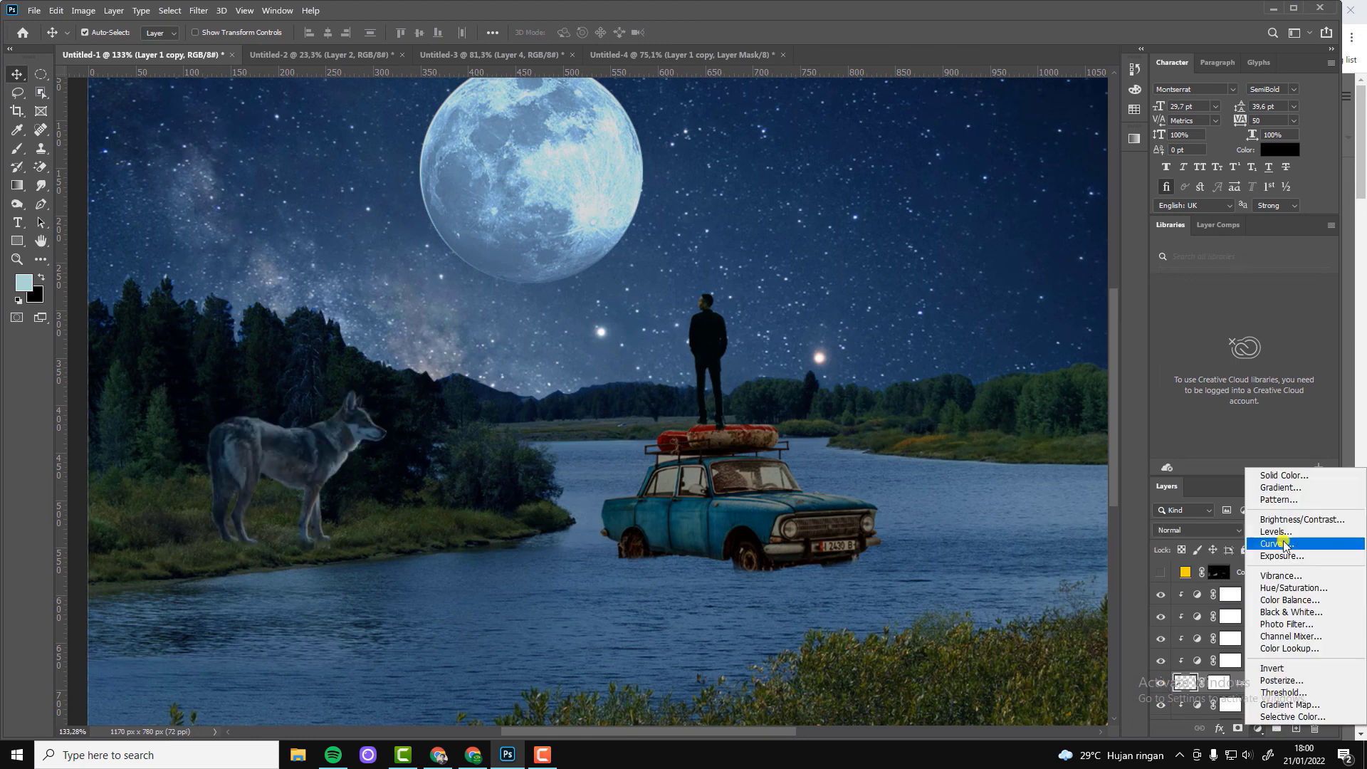
{"action": "left_click", "coordinate": [1276, 543]}
{"action": "left_click_drag", "start_coordinate": [1085, 541], "coordinate": [1078, 519]}
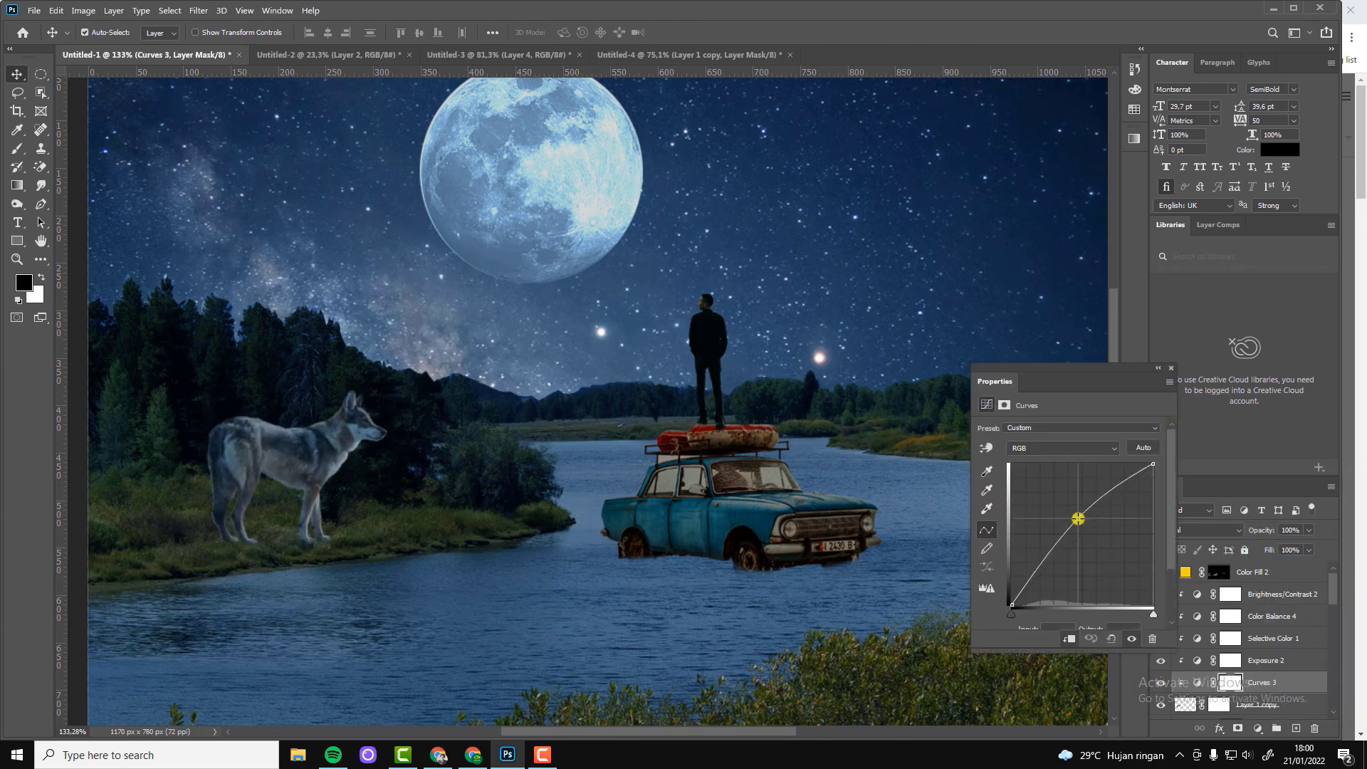
{"action": "left_click", "coordinate": [1169, 369]}
Step: Invert the Curves 3 mask to black and paint white over the wolf with a 15 px brush
{"action": "key", "text": "ctrl+i"}
{"action": "left_click", "coordinate": [17, 148]}
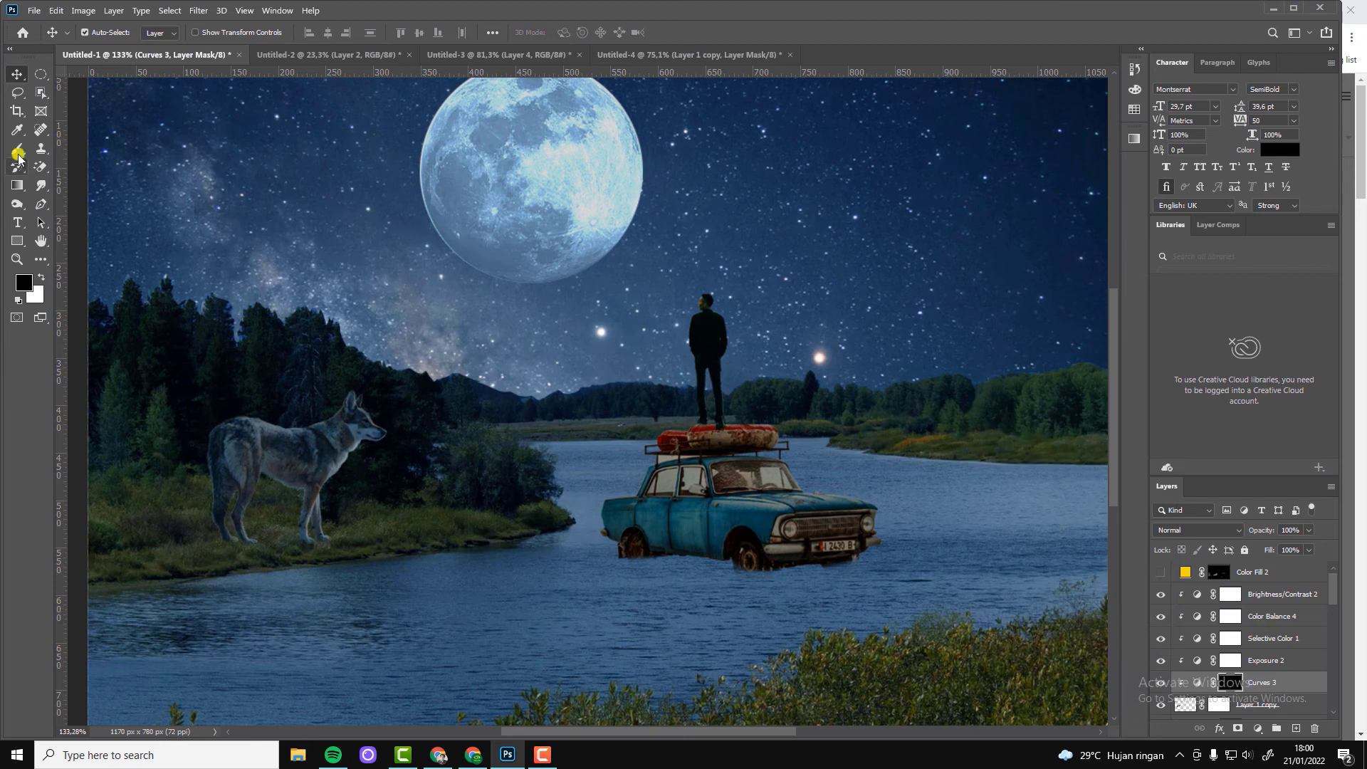
{"action": "left_click", "coordinate": [40, 277]}
{"action": "scroll", "coordinate": [352, 463], "scroll_direction": "up", "scroll_amount": 2}
{"action": "key", "text": "bracketleft"}
{"action": "key", "text": "bracketleft"}
{"action": "key", "text": "bracketleft"}
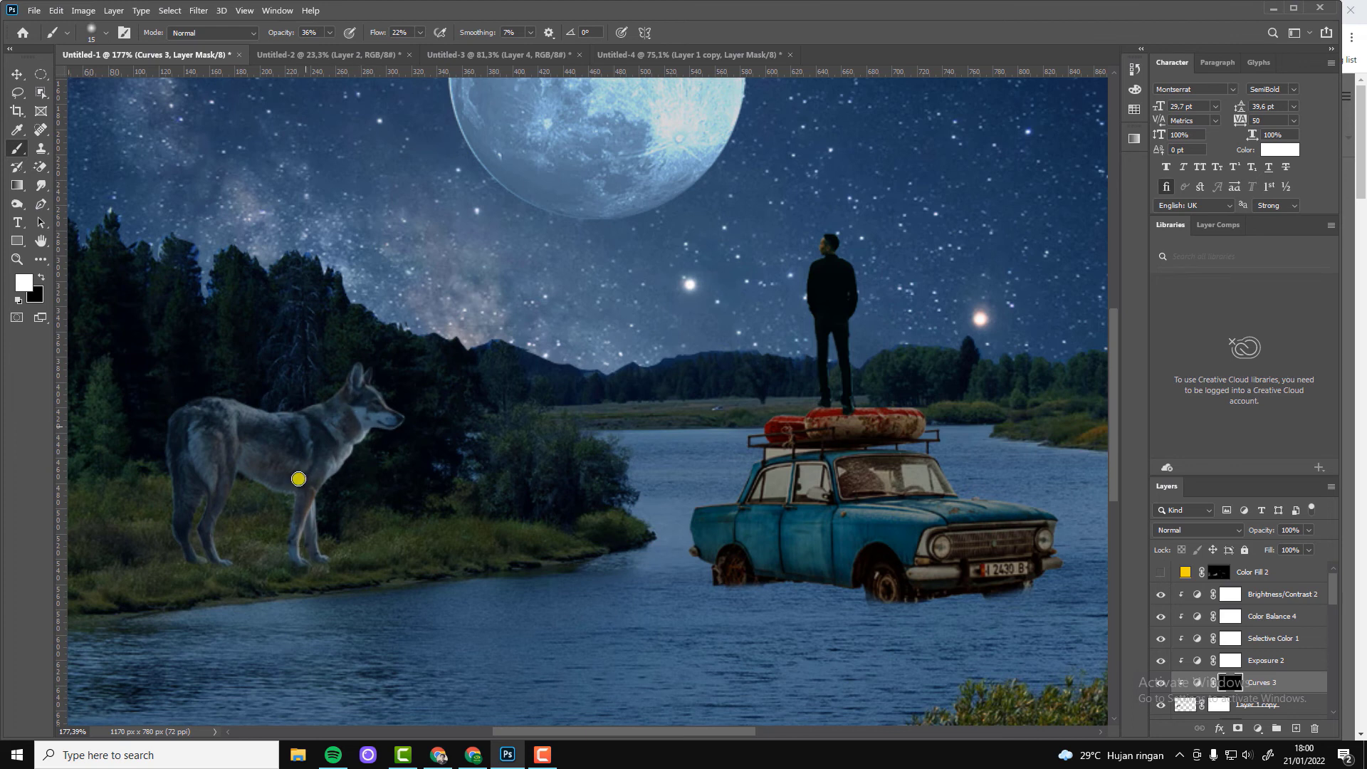
{"action": "scroll", "coordinate": [441, 451], "scroll_direction": "down", "scroll_amount": 3}
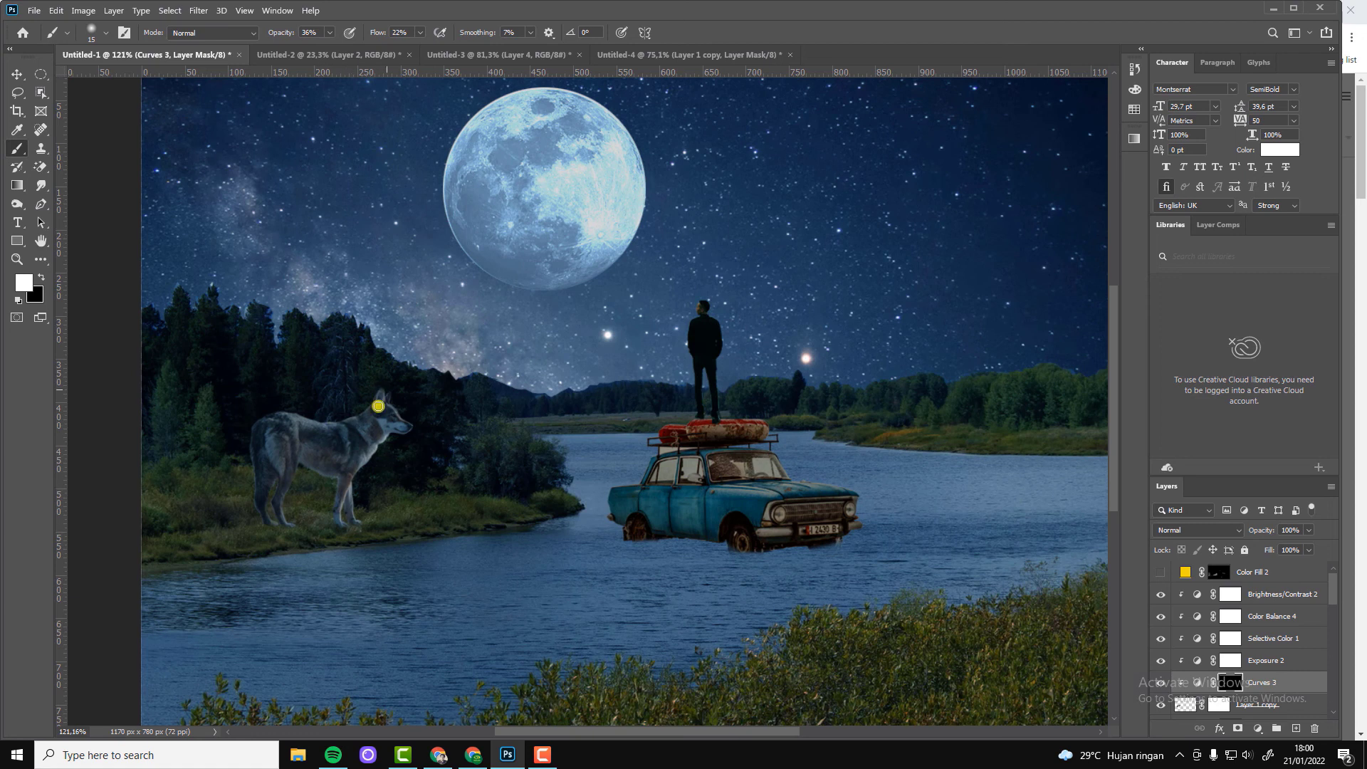
{"action": "mouse_move", "coordinate": [415, 430]}
{"action": "left_mouse_down"}
{"action": "mouse_move", "coordinate": [396, 555]}
{"action": "mouse_move", "coordinate": [295, 505]}
{"action": "mouse_move", "coordinate": [306, 473]}
{"action": "left_mouse_up"}
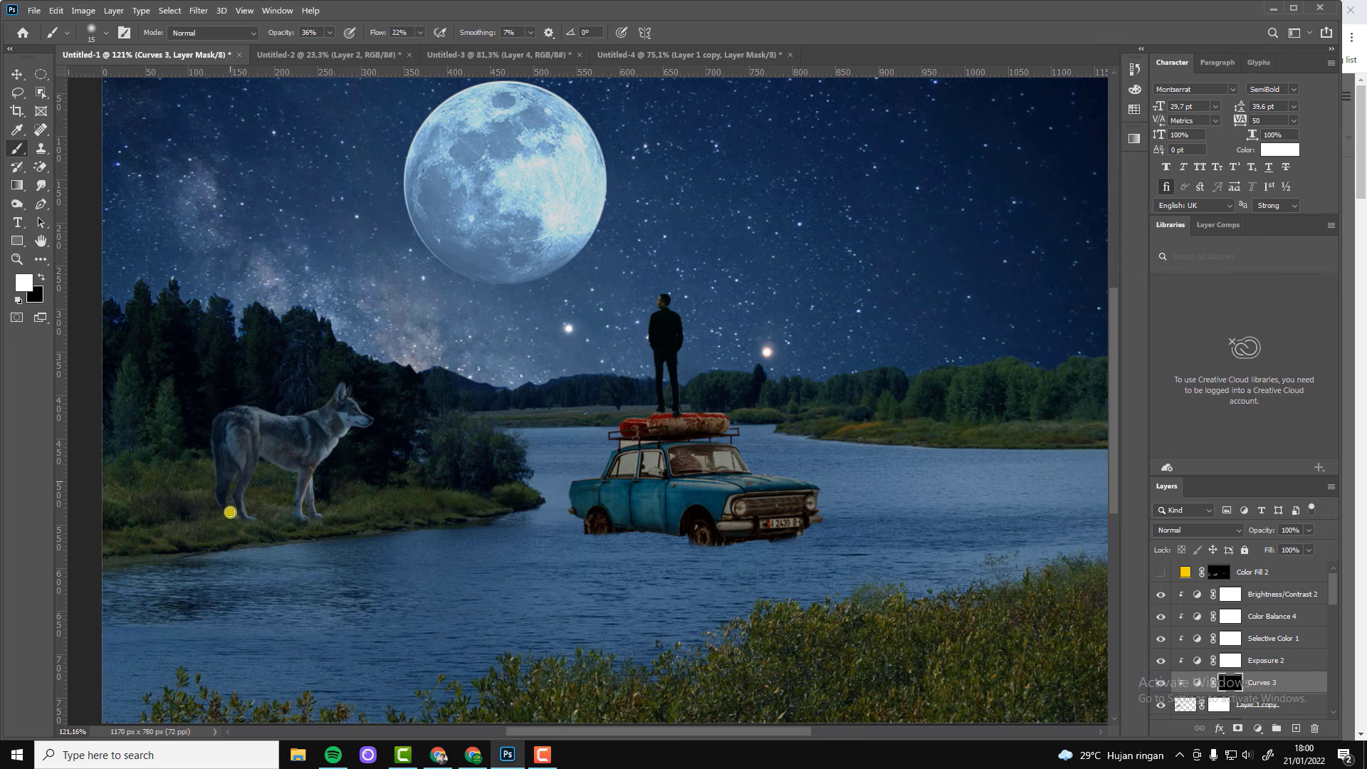
{"action": "scroll", "coordinate": [549, 558], "scroll_direction": "down", "scroll_amount": 2}
{"action": "scroll", "coordinate": [549, 558], "scroll_direction": "up", "scroll_amount": 1}
{"action": "key", "text": "v"}
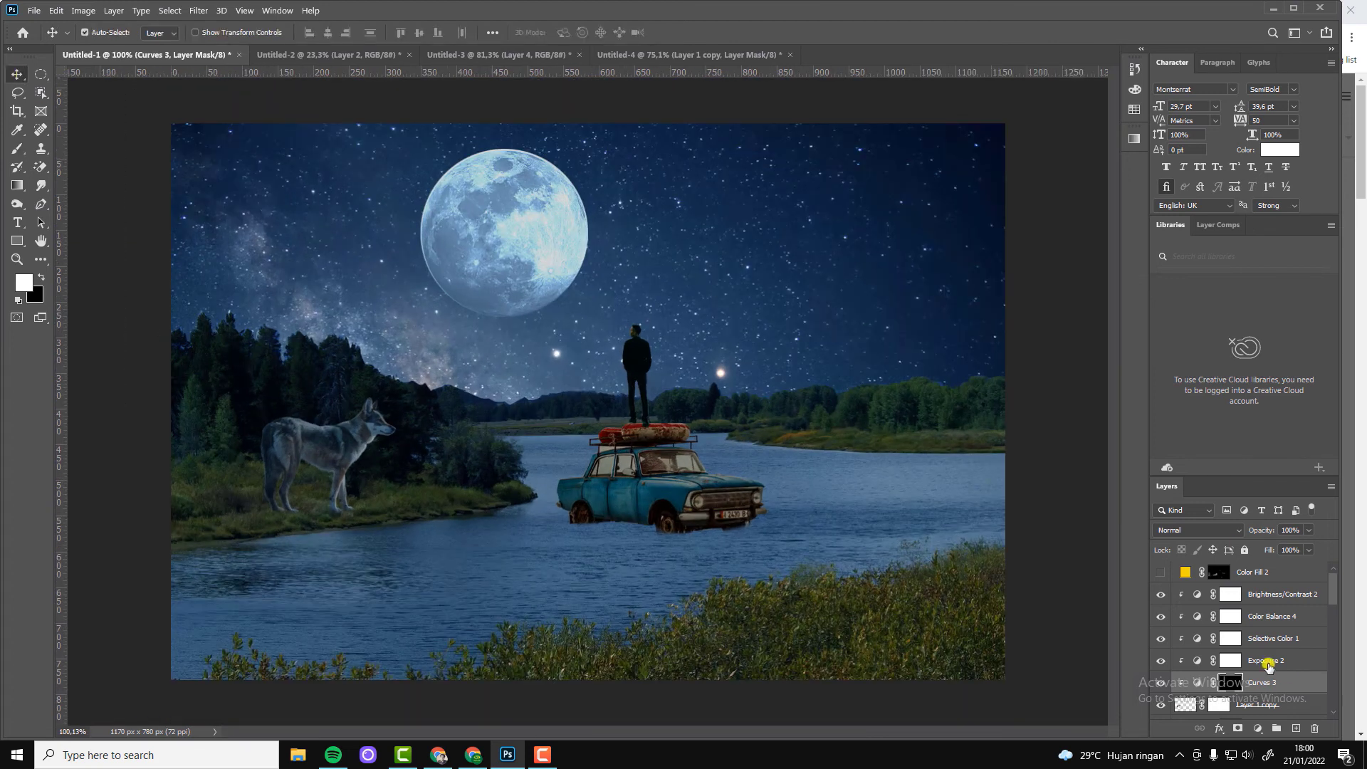
{"action": "scroll", "coordinate": [1158, 684], "scroll_direction": "down", "scroll_amount": 1}
Step: Add a colorized Hue/Saturation adjustment above Layer 1 copy with a blue hue at Saturation 25
{"action": "left_click", "coordinate": [1253, 682]}
{"action": "left_click", "coordinate": [1257, 728]}
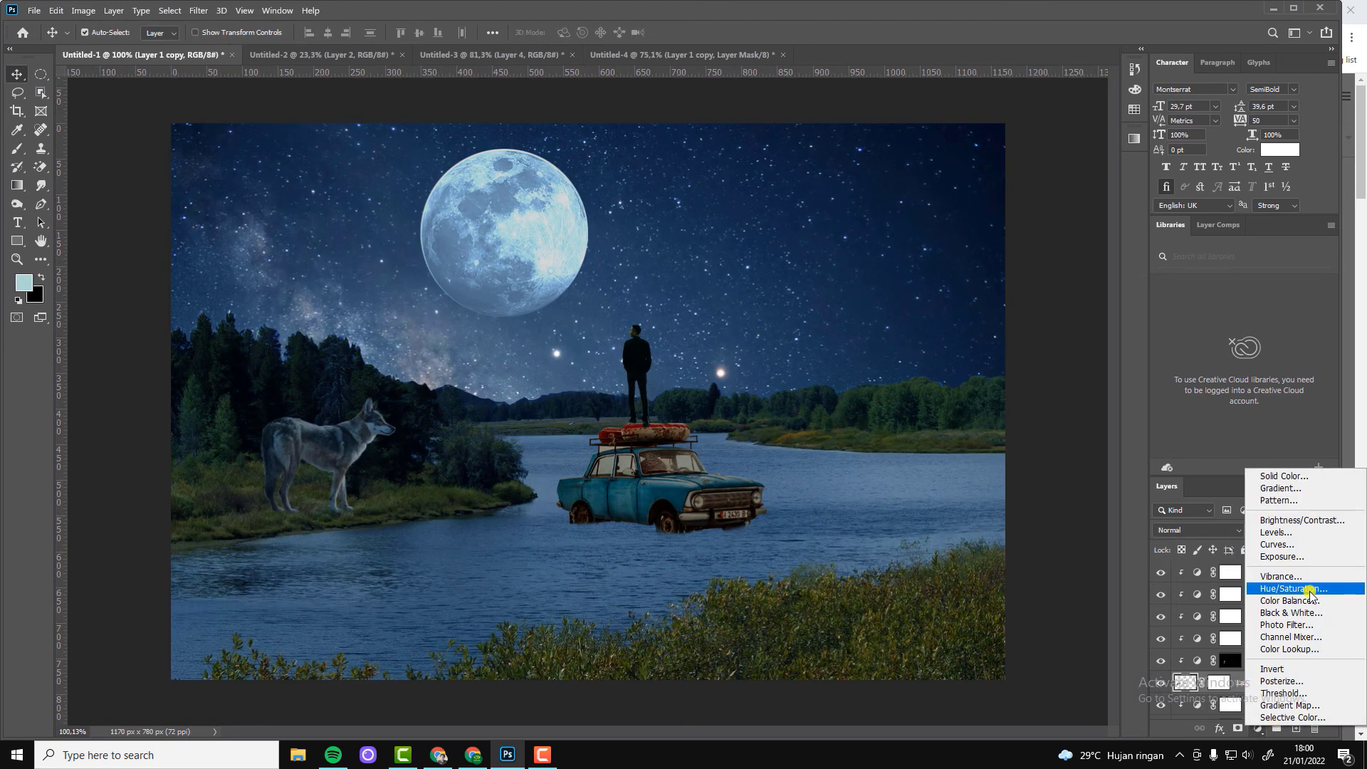
{"action": "left_click", "coordinate": [1274, 595]}
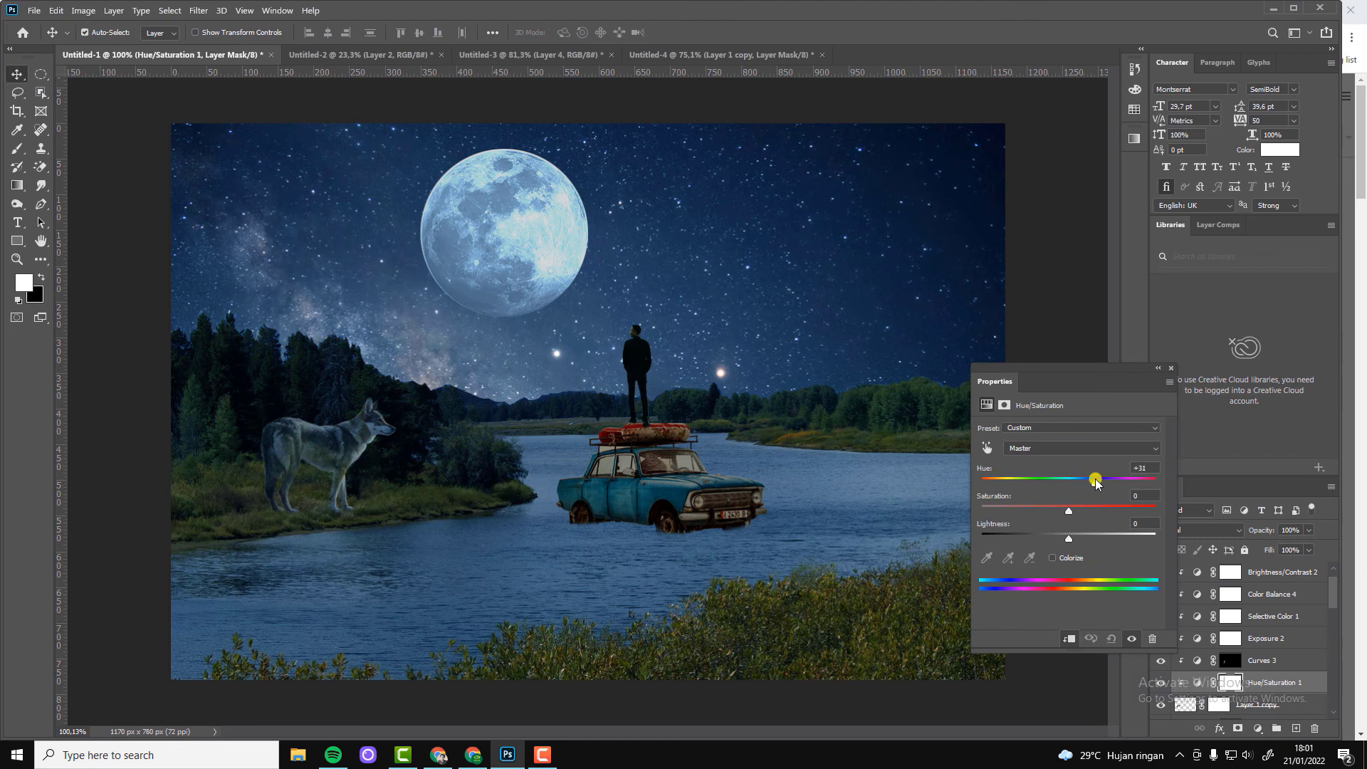
{"action": "left_click", "coordinate": [1052, 558]}
{"action": "left_click_drag", "start_coordinate": [1070, 478], "coordinate": [1081, 486]}
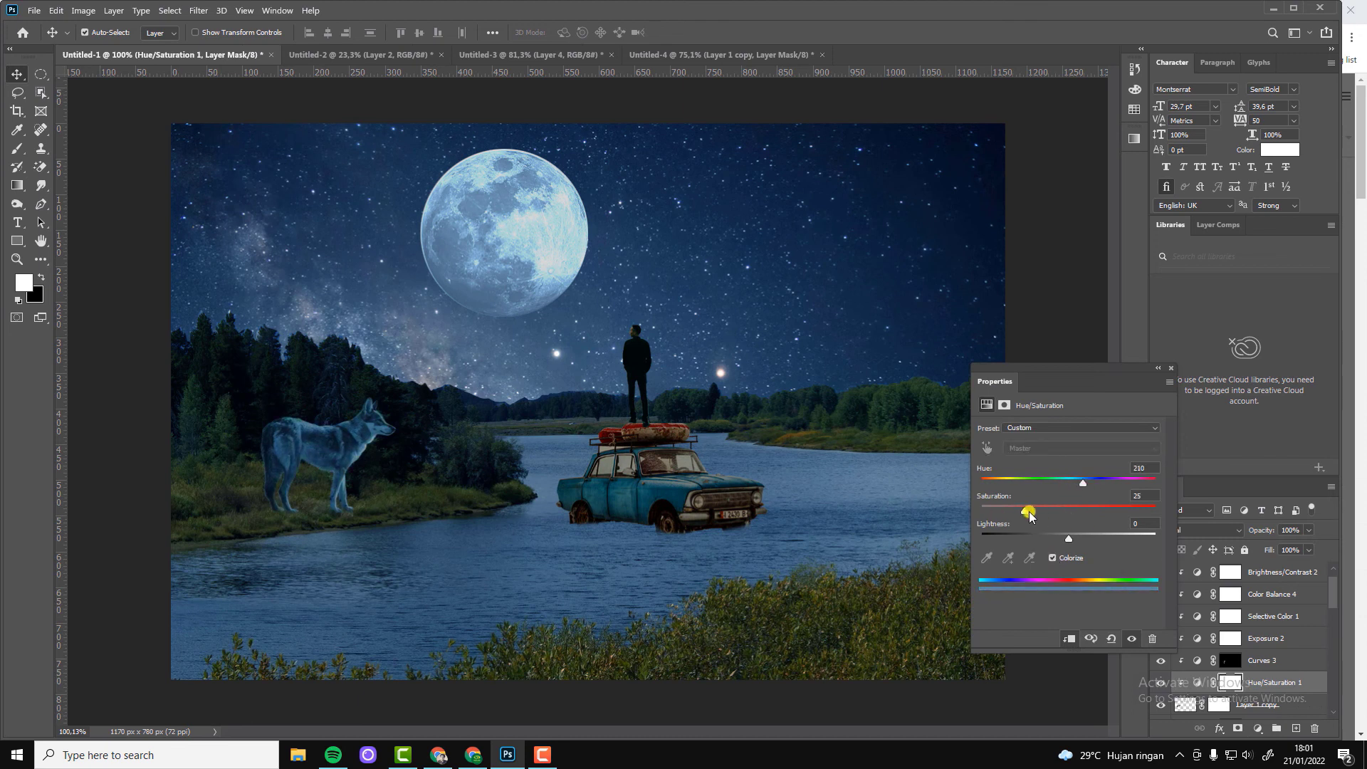
{"action": "left_click", "coordinate": [1168, 370]}
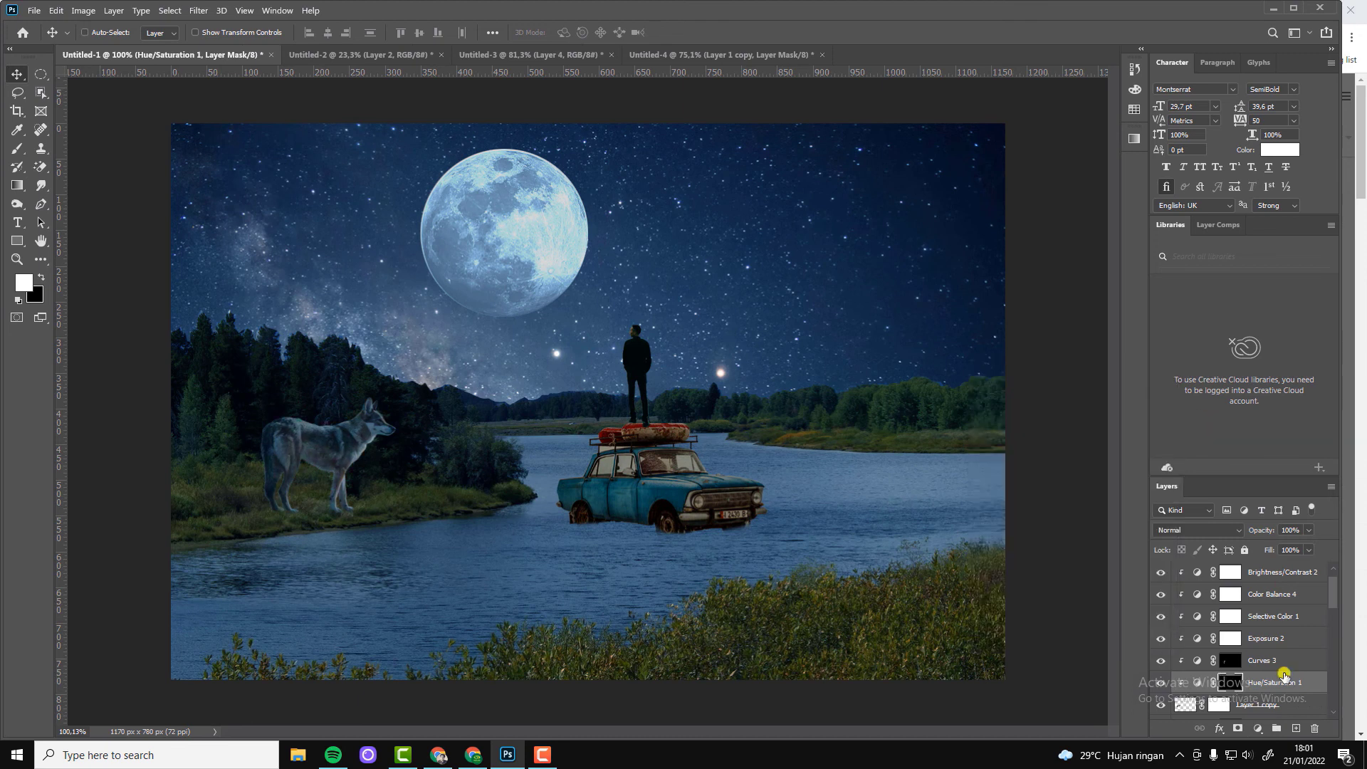
Step: Paint the Hue/Saturation mask over the wolf with a 100% opacity brush, then select the car's Layer 8
{"action": "left_click", "coordinate": [18, 148]}
{"action": "left_click", "coordinate": [329, 32]}
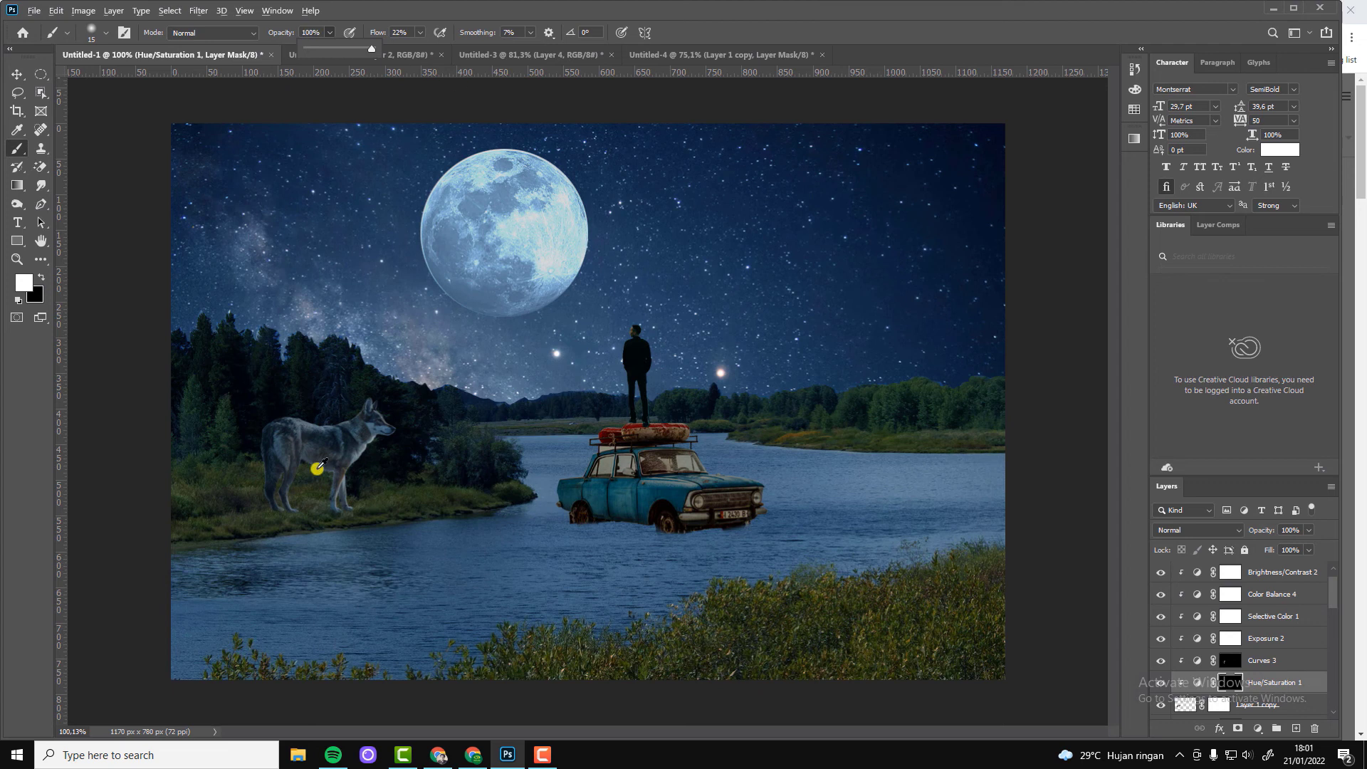
{"action": "scroll", "coordinate": [310, 466], "scroll_direction": "up", "scroll_amount": 3}
{"action": "left_click", "coordinate": [375, 374]}
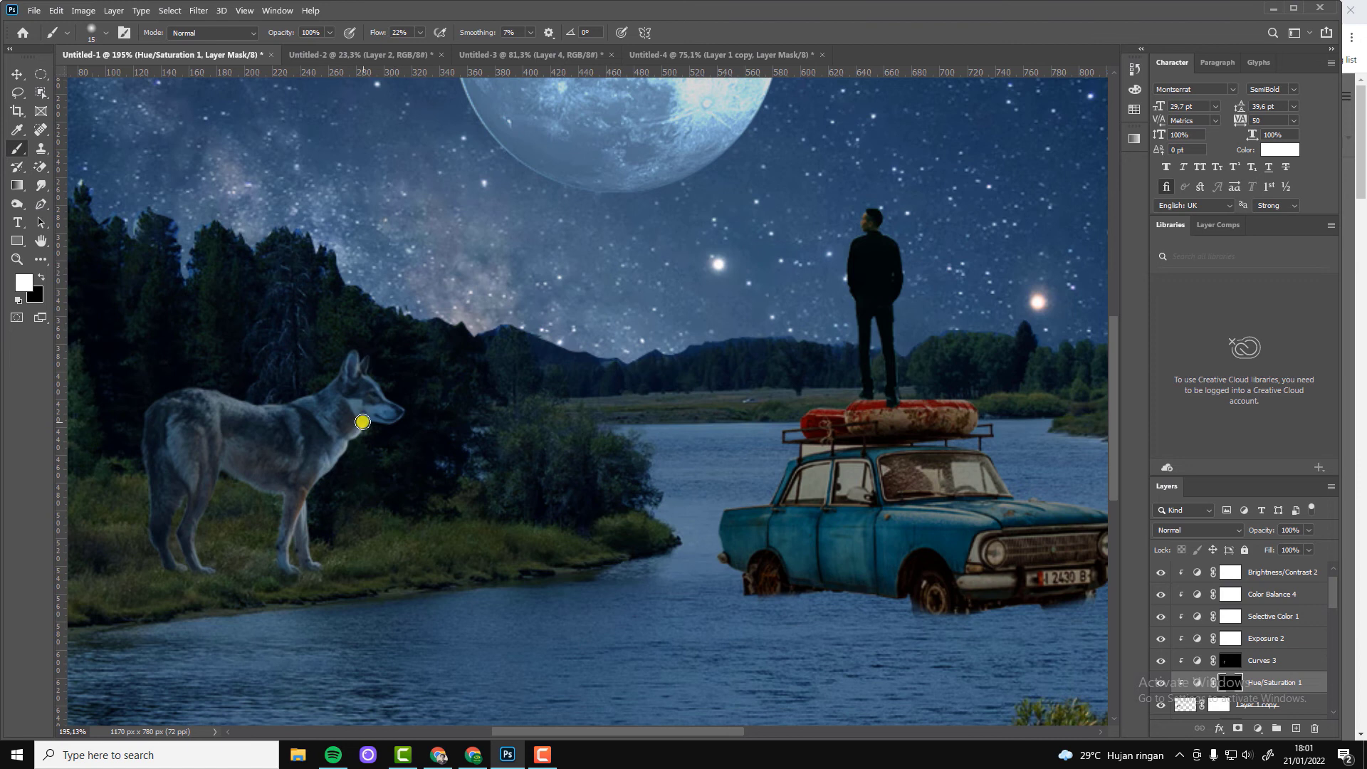
{"action": "scroll", "coordinate": [317, 509], "scroll_direction": "down", "scroll_amount": 3}
{"action": "scroll", "coordinate": [391, 494], "scroll_direction": "up", "scroll_amount": 1}
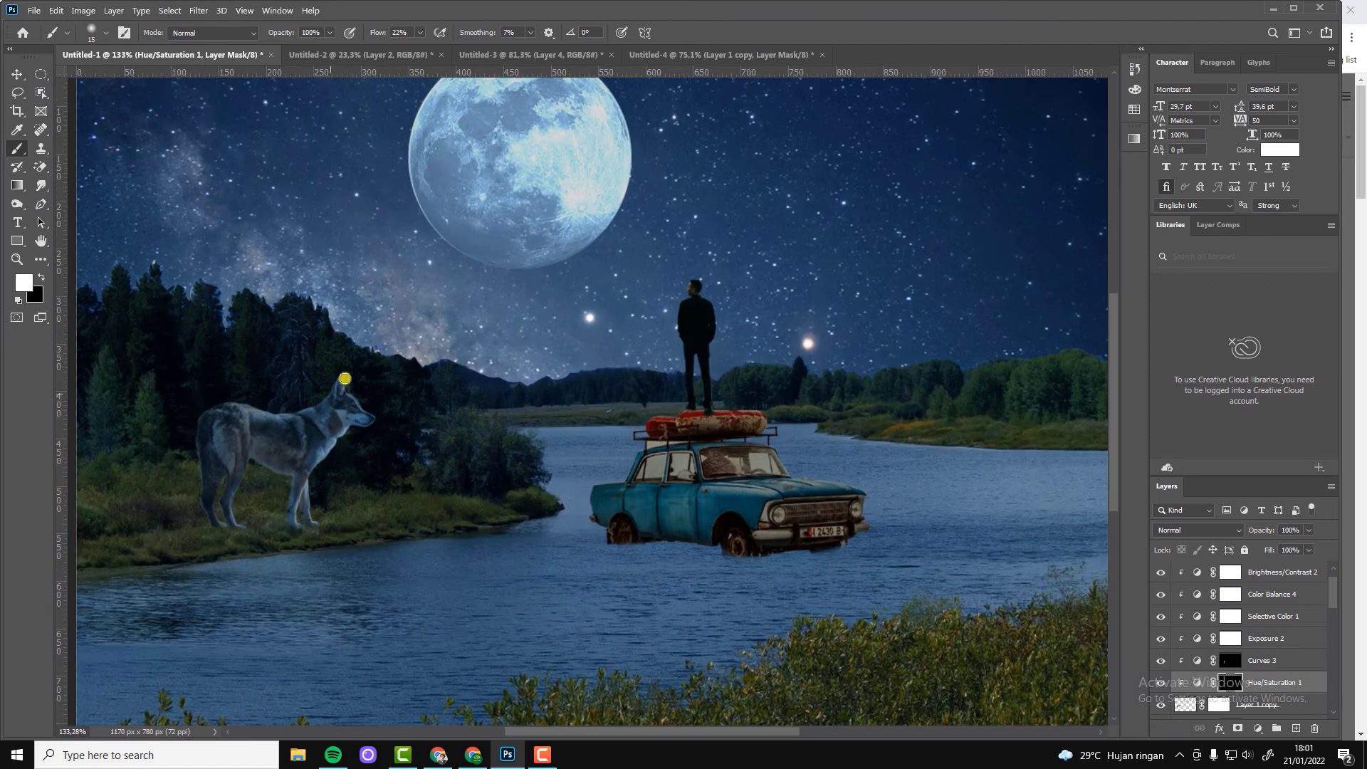
{"action": "scroll", "coordinate": [769, 498], "scroll_direction": "down", "scroll_amount": 2}
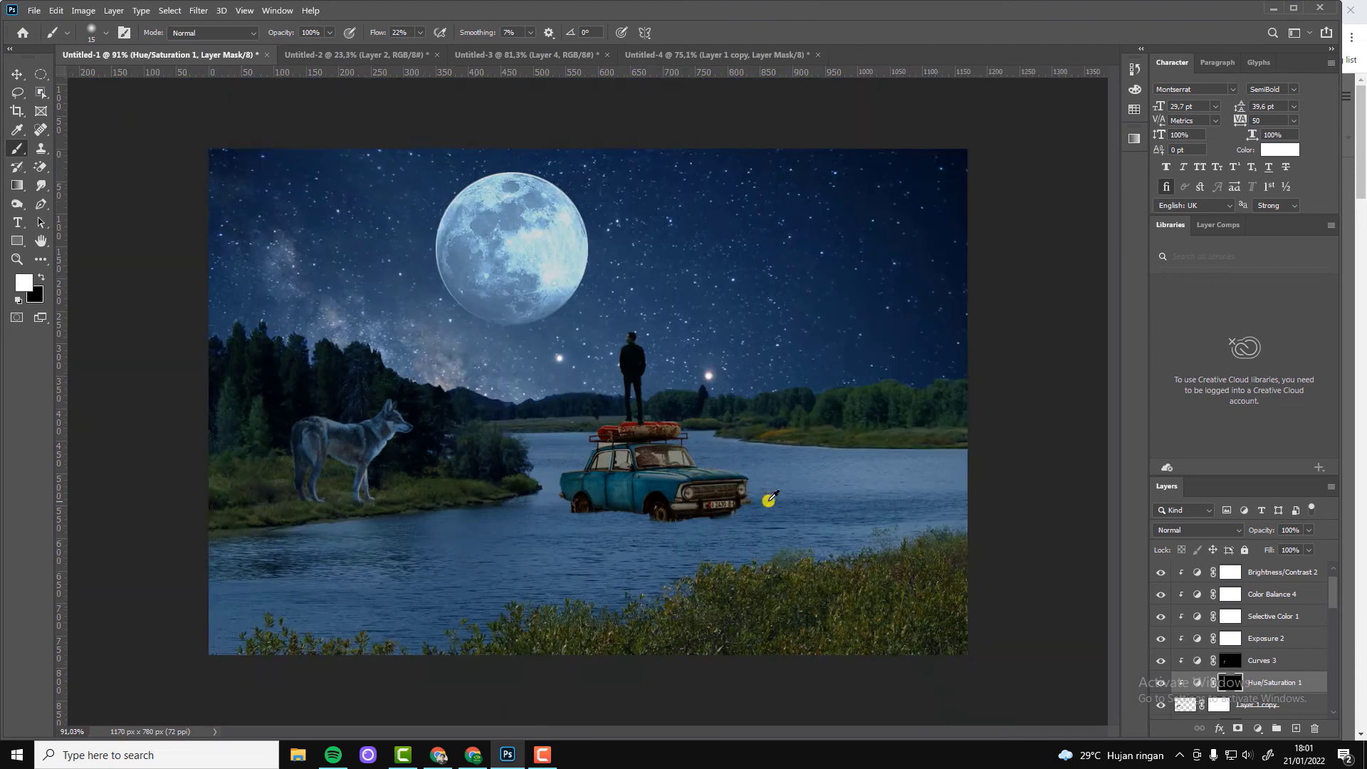
{"action": "scroll", "coordinate": [769, 497], "scroll_direction": "up", "scroll_amount": 2}
{"action": "scroll", "coordinate": [641, 462], "scroll_direction": "down", "scroll_amount": 1}
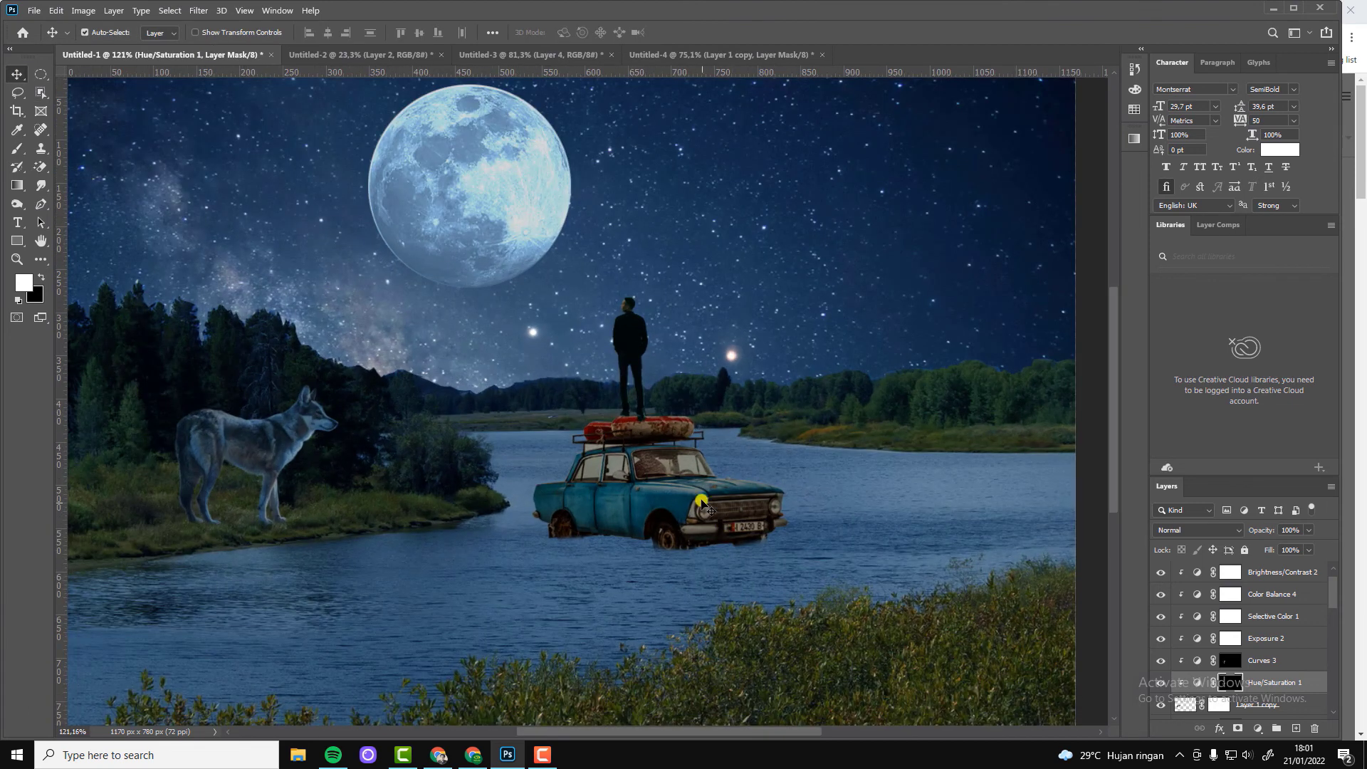
{"action": "left_click", "coordinate": [704, 508]}
{"action": "left_click", "coordinate": [1163, 710]}
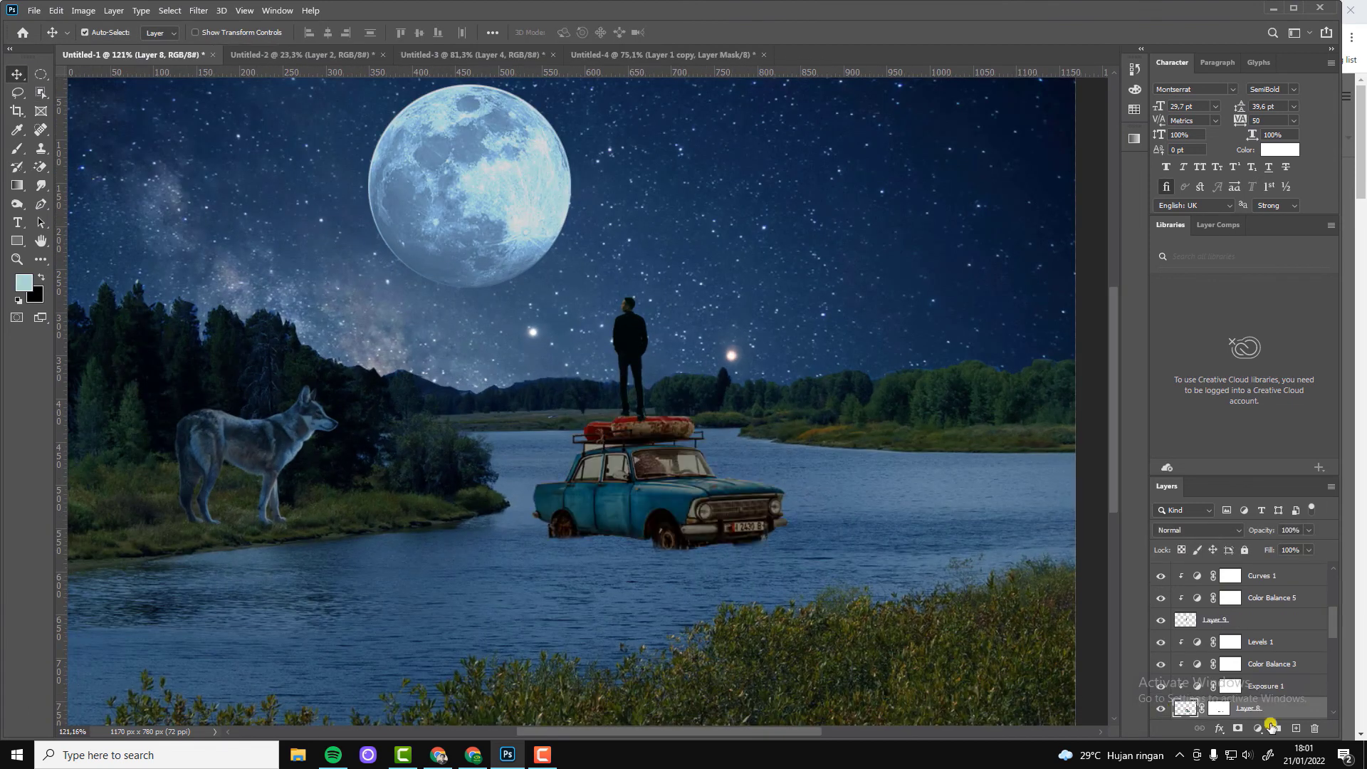
Step: Add a brightening Curves adjustment above the car with its mask inverted to black
{"action": "left_click", "coordinate": [1258, 728]}
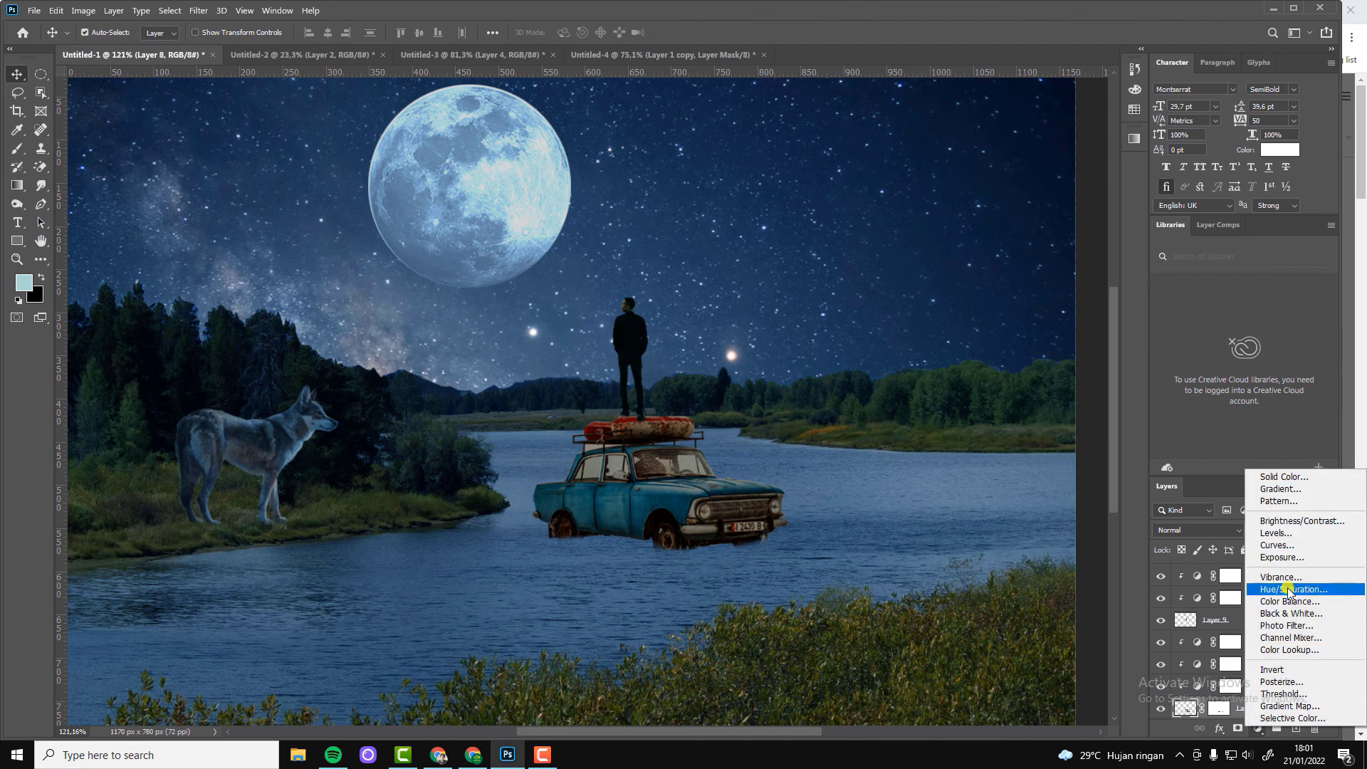
{"action": "left_click", "coordinate": [1276, 545]}
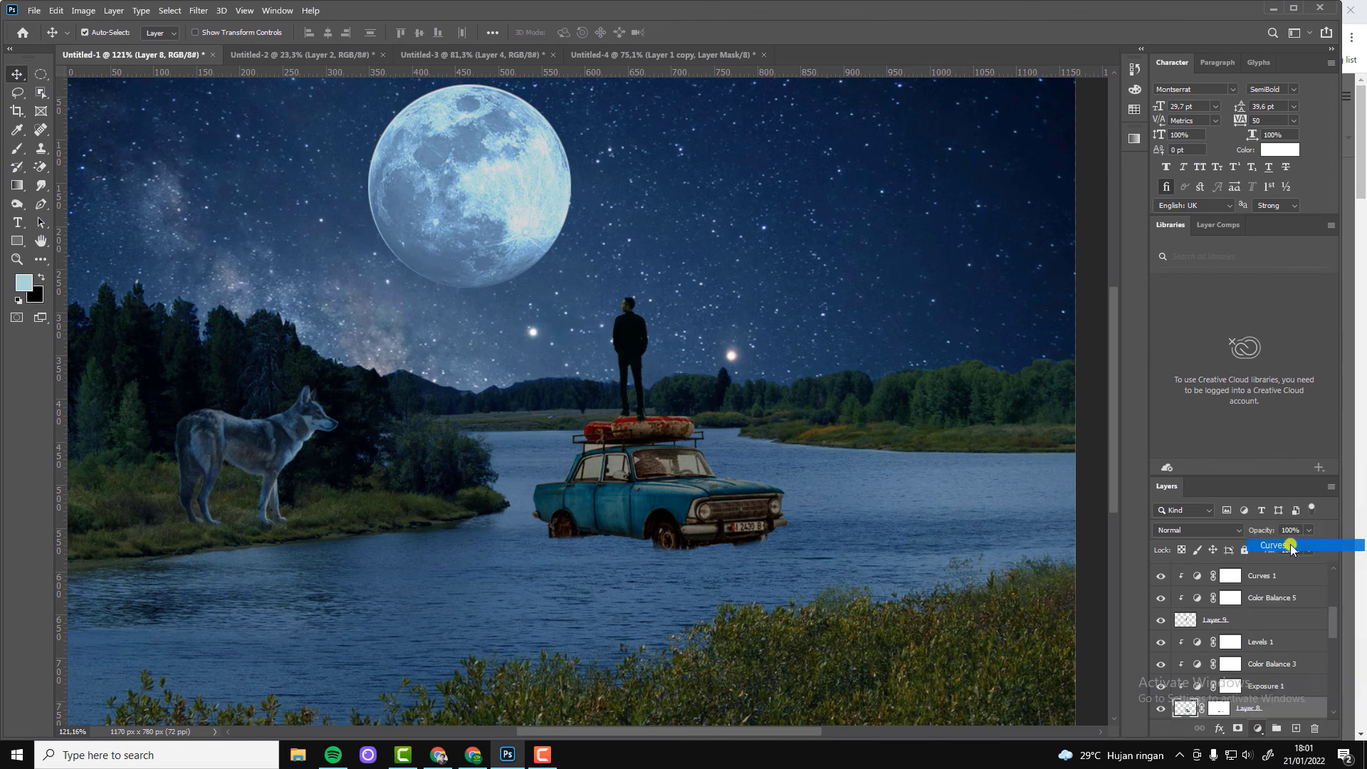
{"action": "left_click_drag", "start_coordinate": [1075, 541], "coordinate": [1074, 525]}
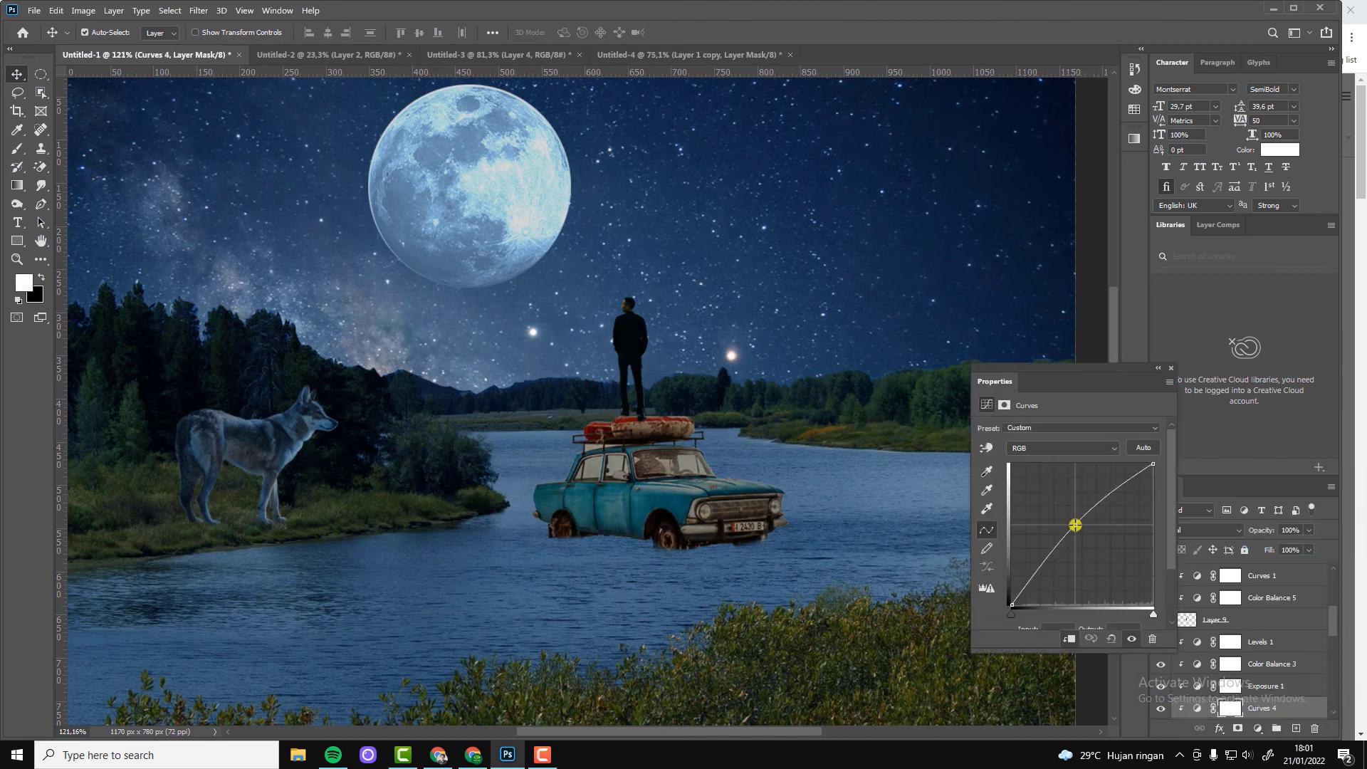
{"action": "left_click", "coordinate": [1171, 368]}
{"action": "key", "text": "ctrl+i"}
Step: Brush white over the car's front on the Curves 4 mask, then fit the composite in view
{"action": "key", "text": "b"}
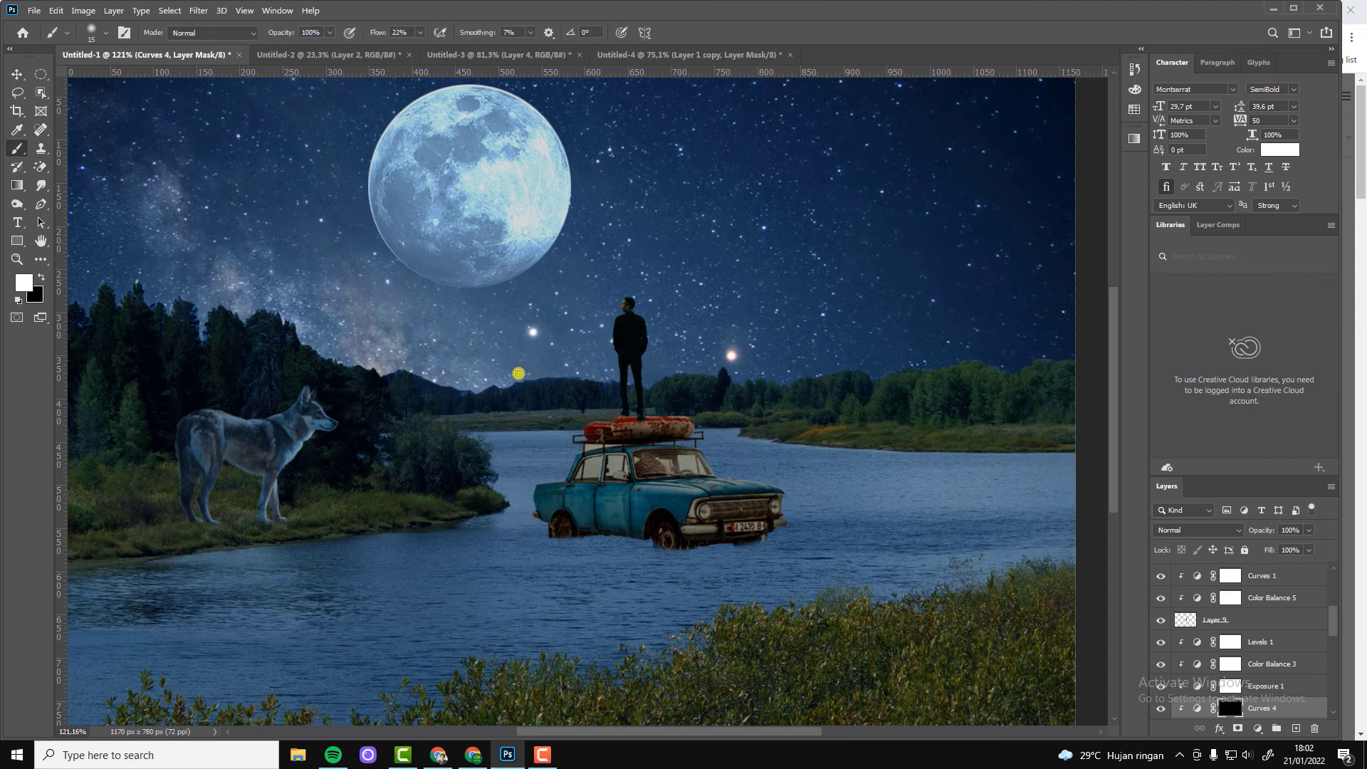
{"action": "scroll", "coordinate": [672, 489], "scroll_direction": "up", "scroll_amount": 2}
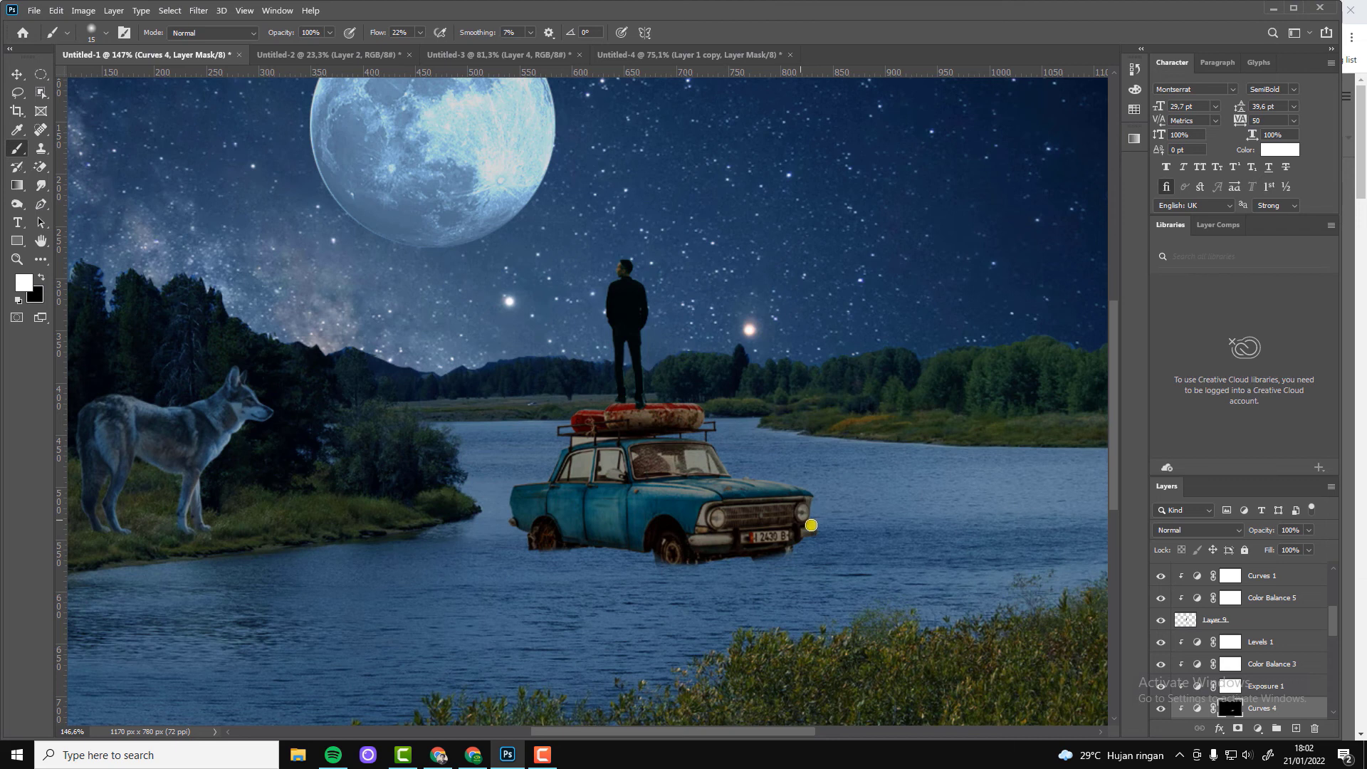
{"action": "left_click_drag", "start_coordinate": [809, 541], "coordinate": [624, 520]}
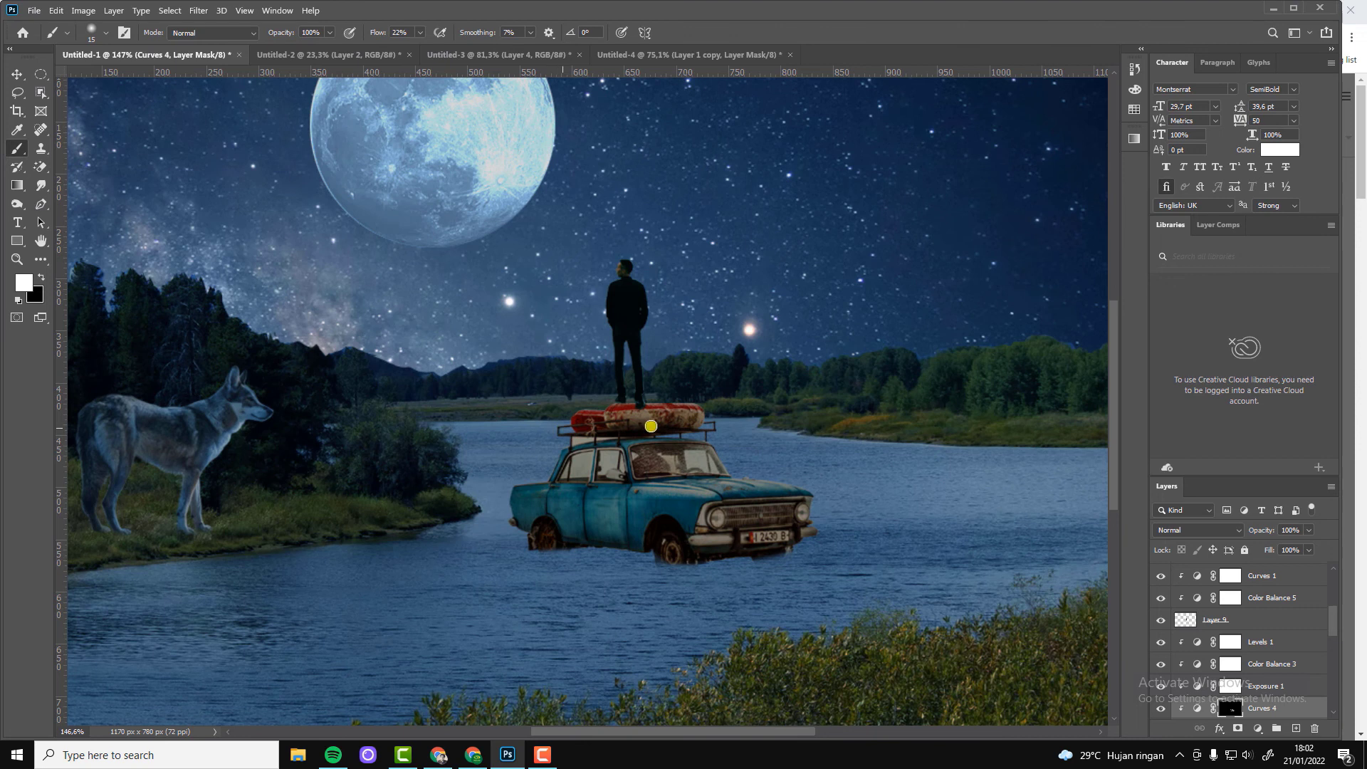
{"action": "scroll", "coordinate": [650, 426], "scroll_direction": "down", "scroll_amount": 3}
{"action": "scroll", "coordinate": [667, 462], "scroll_direction": "down", "scroll_amount": 2}
{"action": "key", "text": "ctrl+0"}
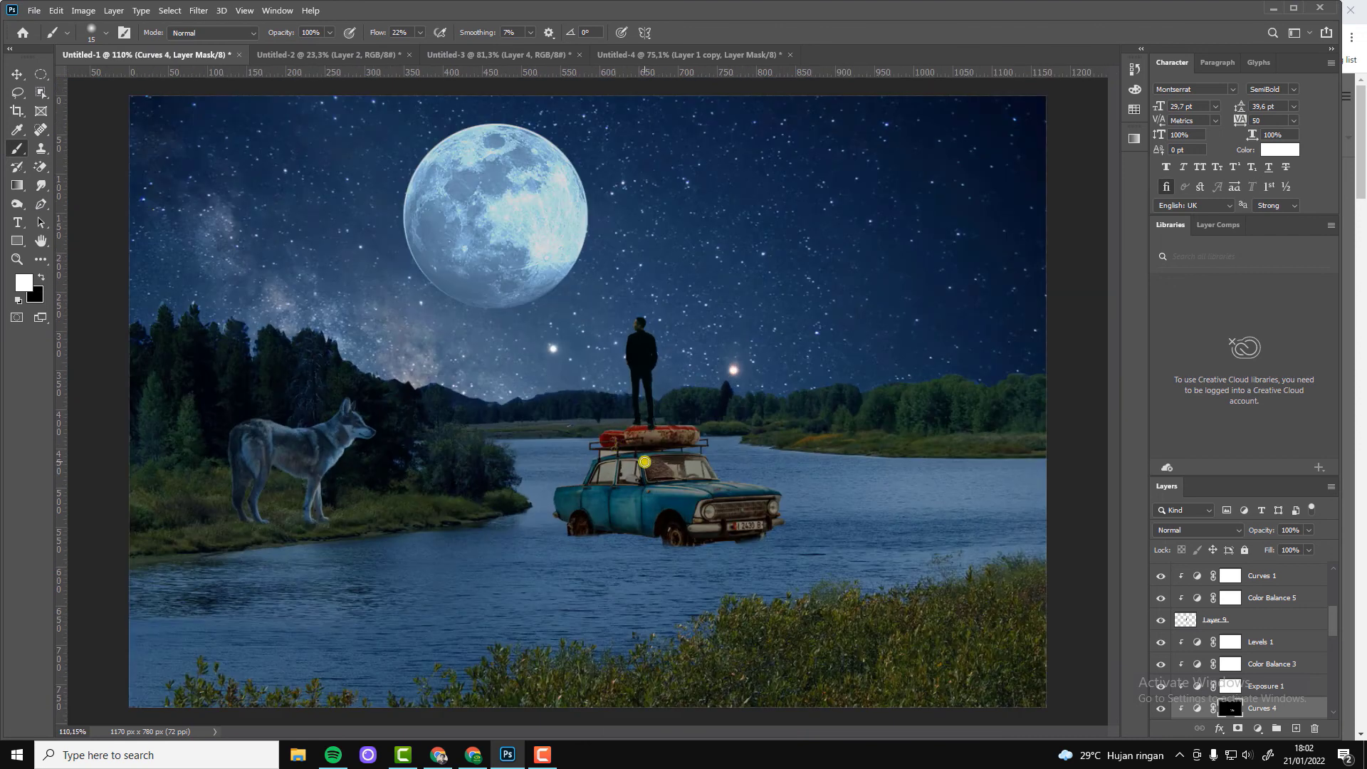
{"action": "key", "text": "v"}
{"action": "scroll", "coordinate": [1238, 640], "scroll_direction": "down", "scroll_amount": 3}
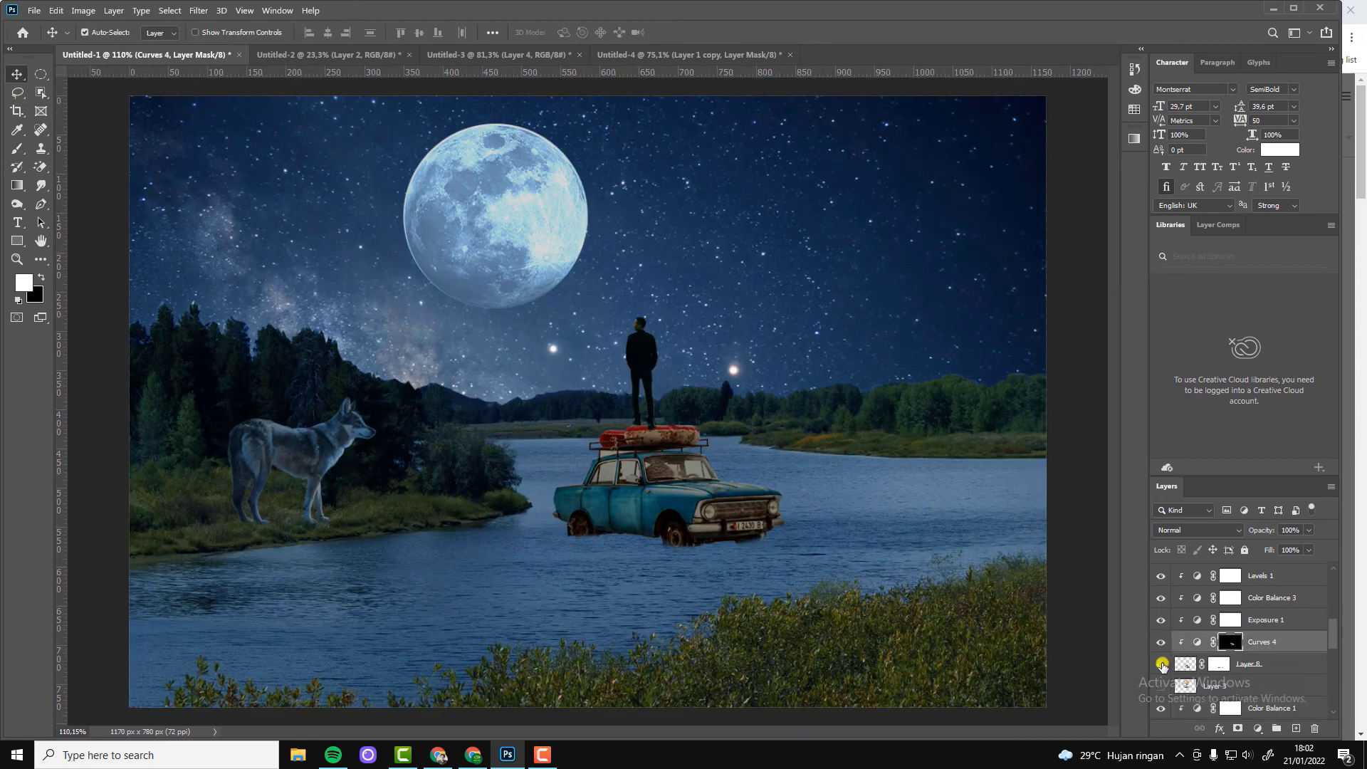
Step: On car Layer 8, trace a pen path along the roof-rack corner and convert it to a selection
{"action": "left_click", "coordinate": [1184, 667]}
{"action": "key", "text": "p"}
{"action": "scroll", "coordinate": [562, 413], "scroll_direction": "up", "scroll_amount": 2}
{"action": "scroll", "coordinate": [562, 413], "scroll_direction": "up", "scroll_amount": 2}
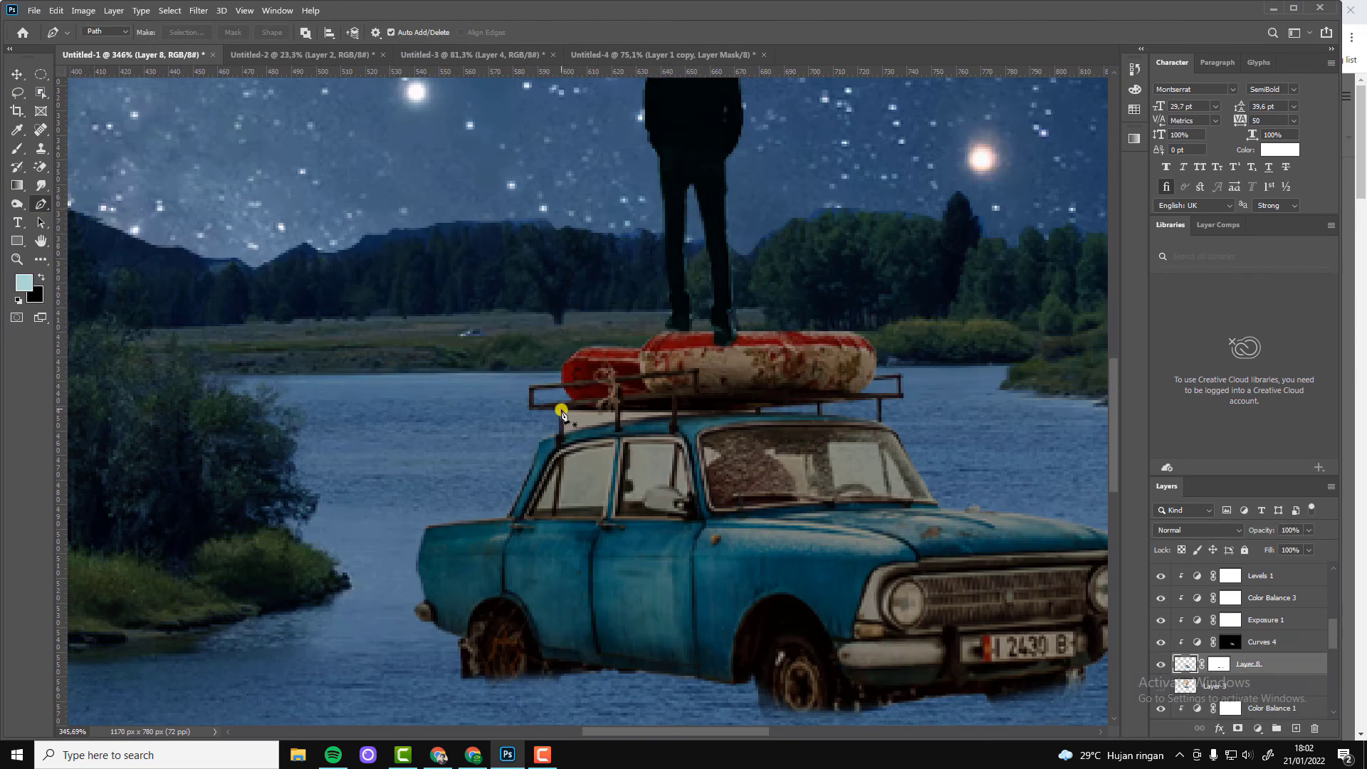
{"action": "left_click_drag", "start_coordinate": [564, 412], "coordinate": [565, 435]}
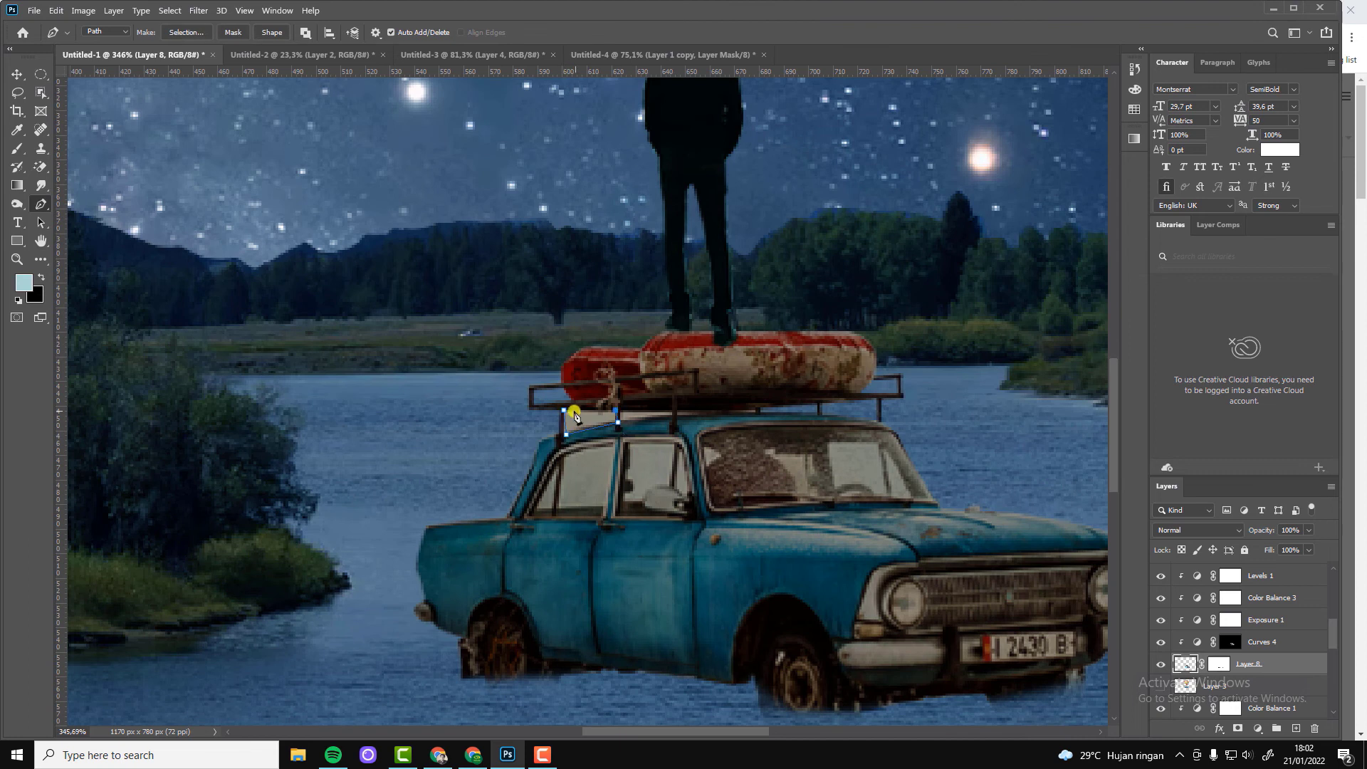
{"action": "key", "text": "Escape"}
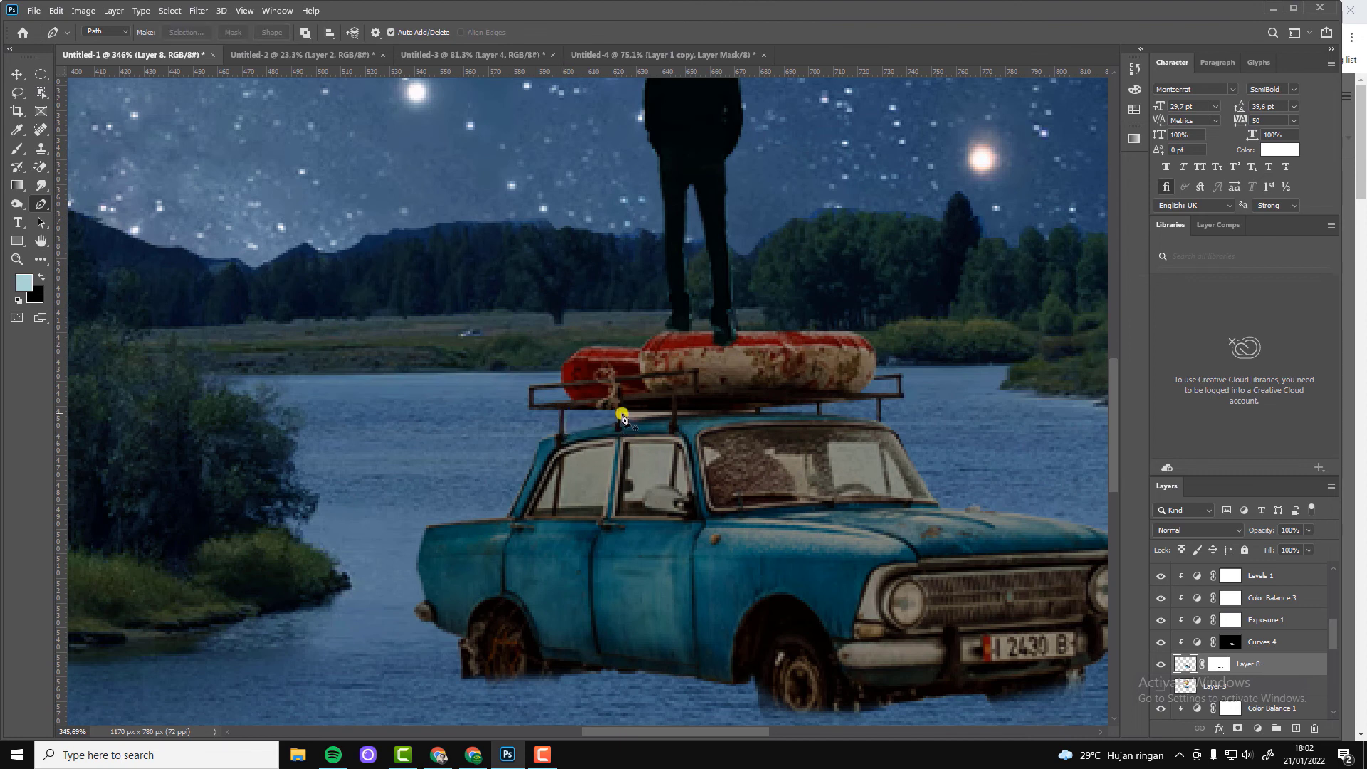
{"action": "left_click", "coordinate": [620, 414]}
{"action": "left_click", "coordinate": [617, 415]}
{"action": "key", "text": "ctrl+Return"}
{"action": "scroll", "coordinate": [665, 425], "scroll_direction": "down", "scroll_amount": 5}
{"action": "key", "text": "v"}
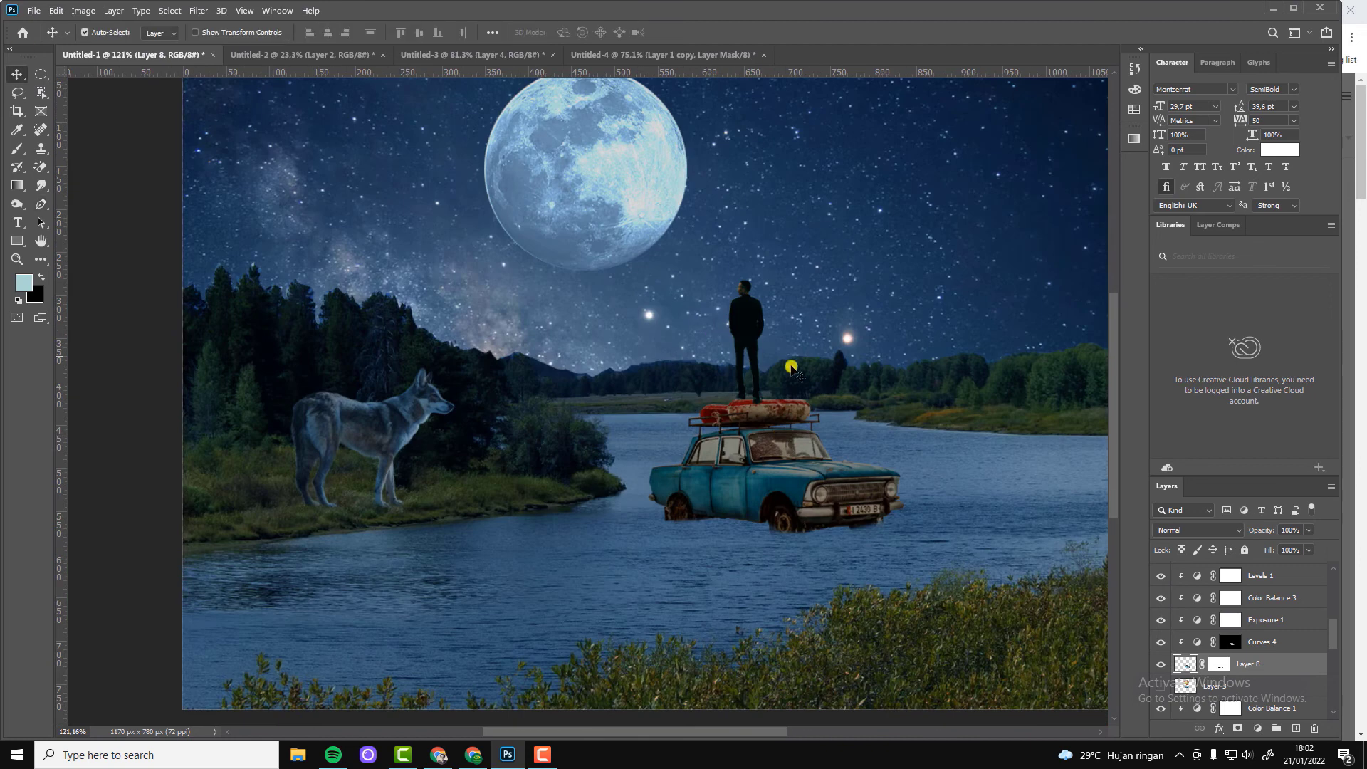
Step: Add a colorized Hue/Saturation adjustment clipped to the car's Layer 8
{"action": "key", "text": "alt+bracketright"}
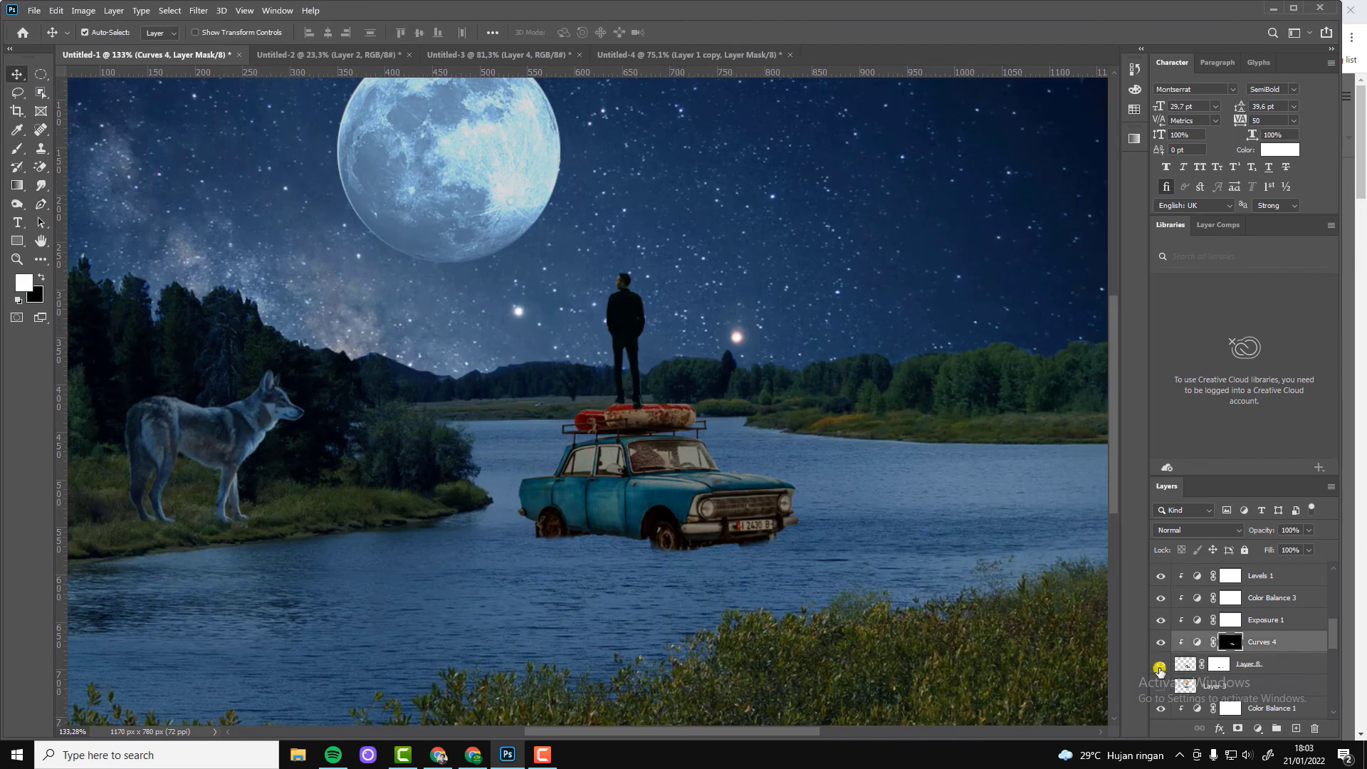
{"action": "left_click", "coordinate": [1181, 664]}
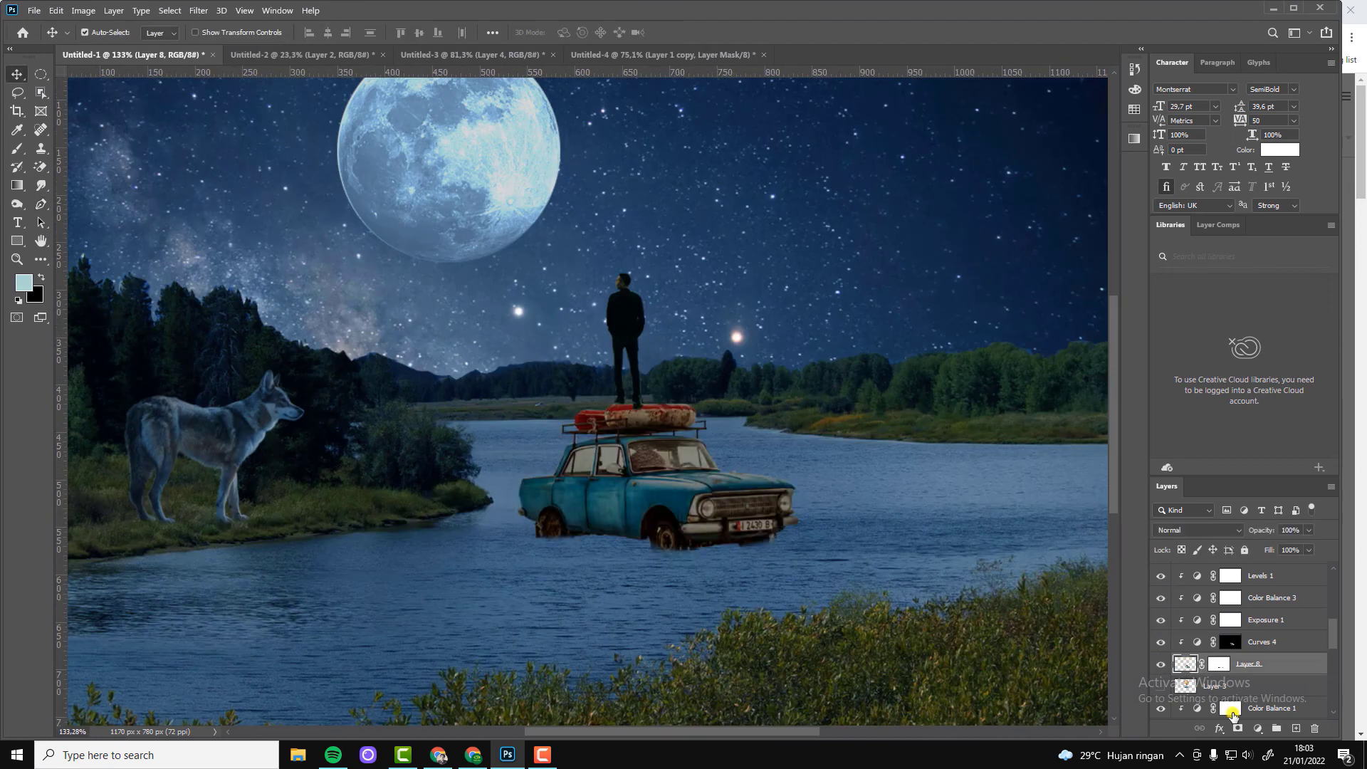
{"action": "left_click", "coordinate": [1257, 728]}
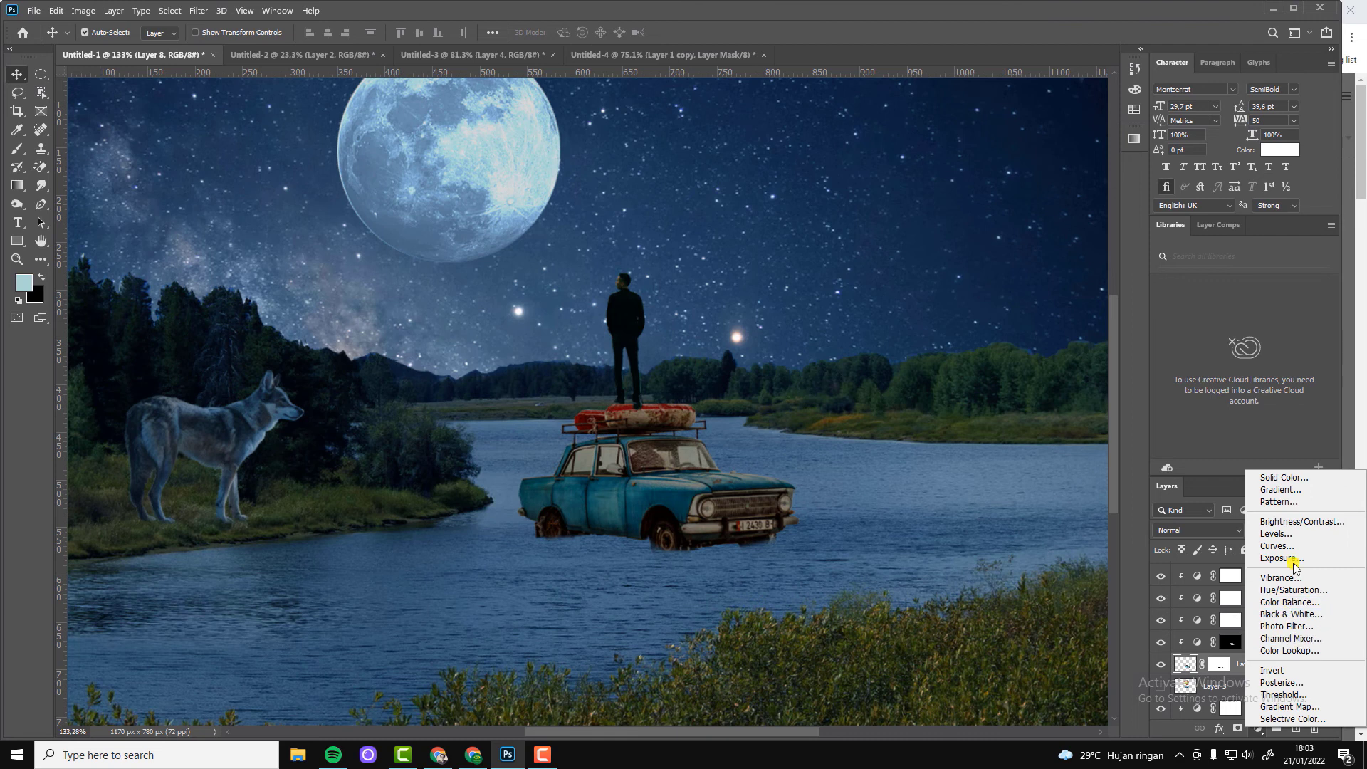
{"action": "left_click", "coordinate": [1292, 589]}
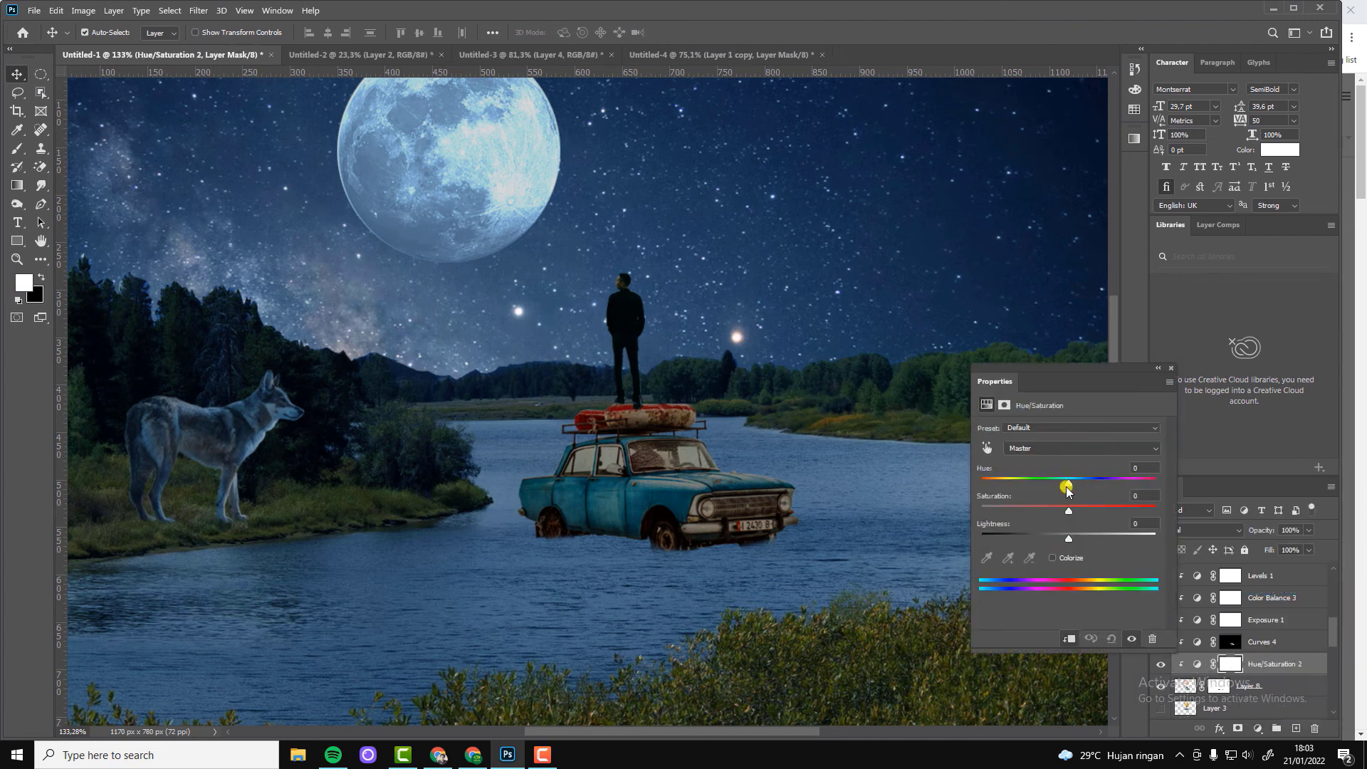
{"action": "left_click_drag", "start_coordinate": [1066, 487], "coordinate": [1056, 554]}
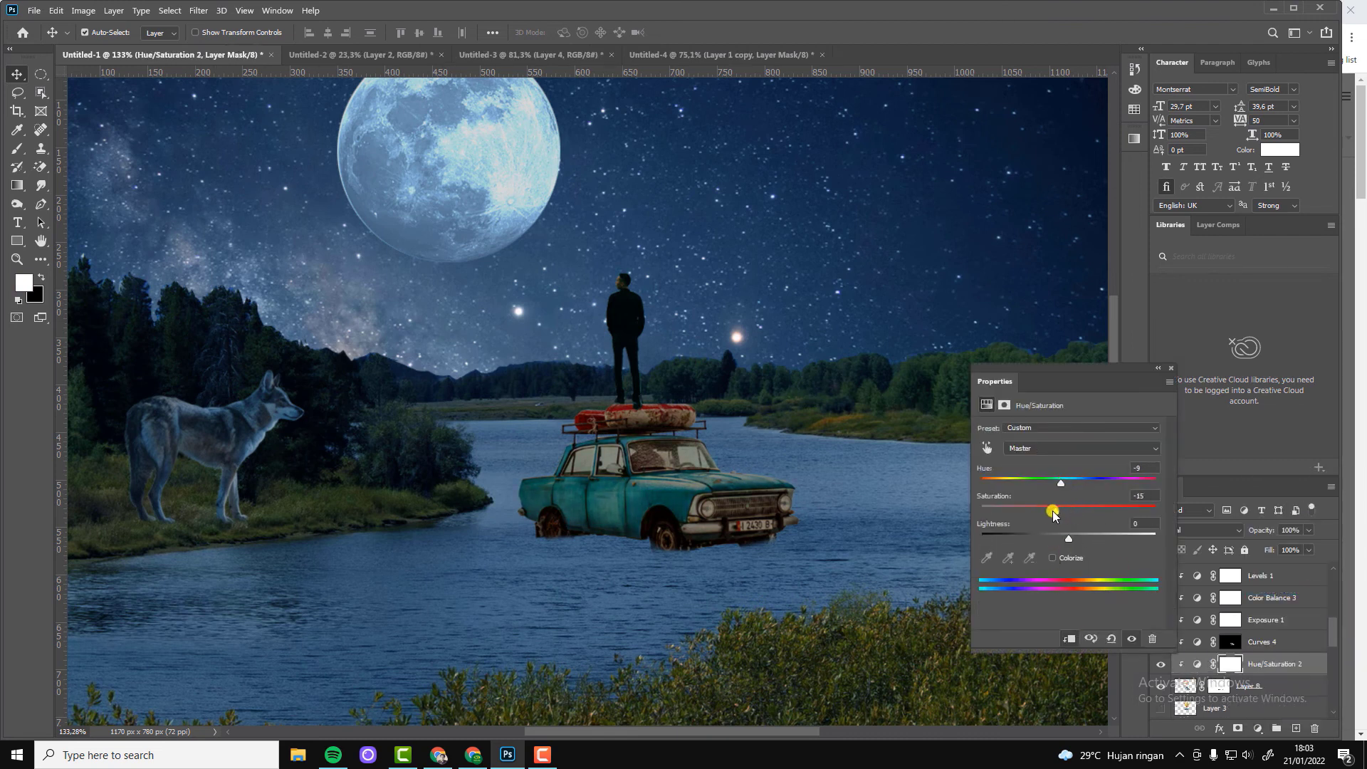
{"action": "left_click", "coordinate": [1052, 558]}
Step: Set the car's tint to Hue 212, Saturation 28, Lightness +5
{"action": "mouse_move", "coordinate": [1071, 485]}
{"action": "left_mouse_down"}
{"action": "mouse_move", "coordinate": [1092, 479]}
{"action": "mouse_move", "coordinate": [1066, 481]}
{"action": "left_mouse_up"}
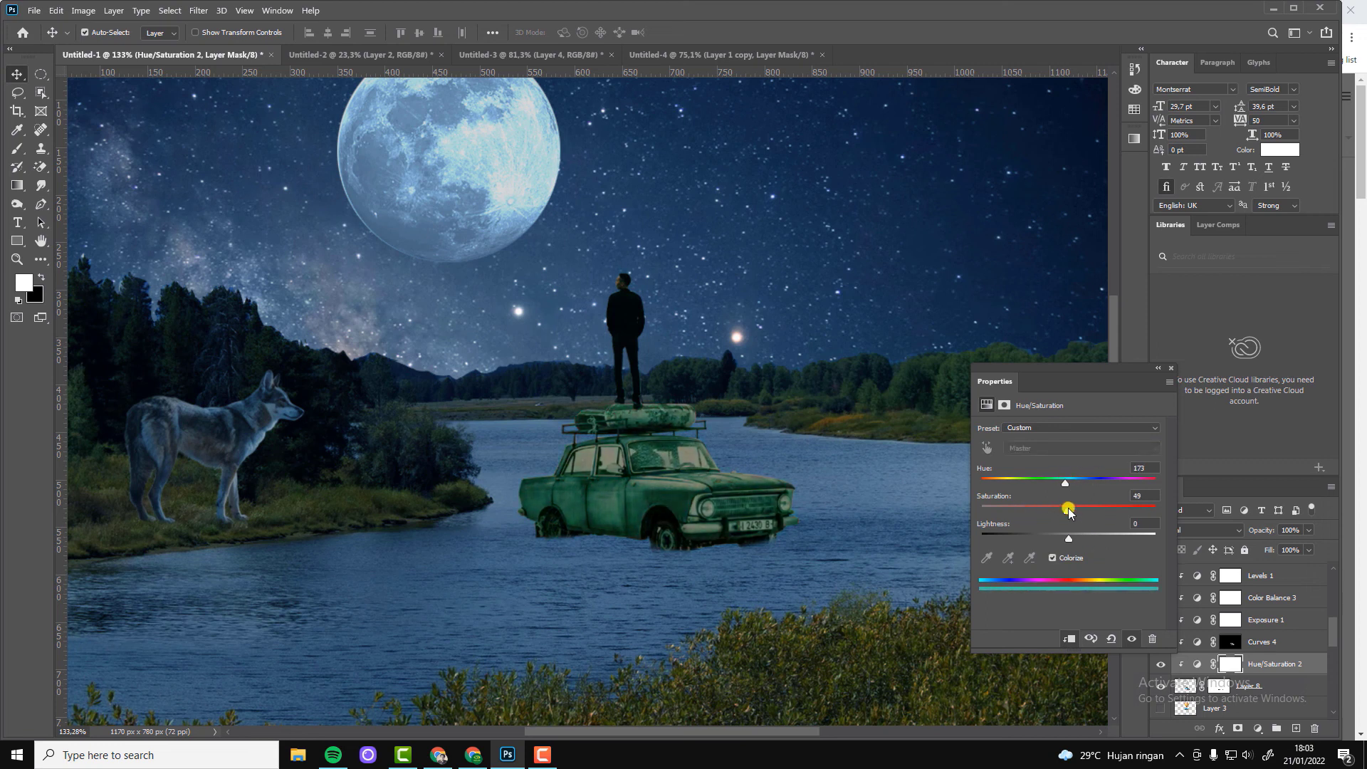
{"action": "left_click_drag", "start_coordinate": [1073, 545], "coordinate": [1064, 539]}
{"action": "left_click_drag", "start_coordinate": [1065, 484], "coordinate": [1131, 484]}
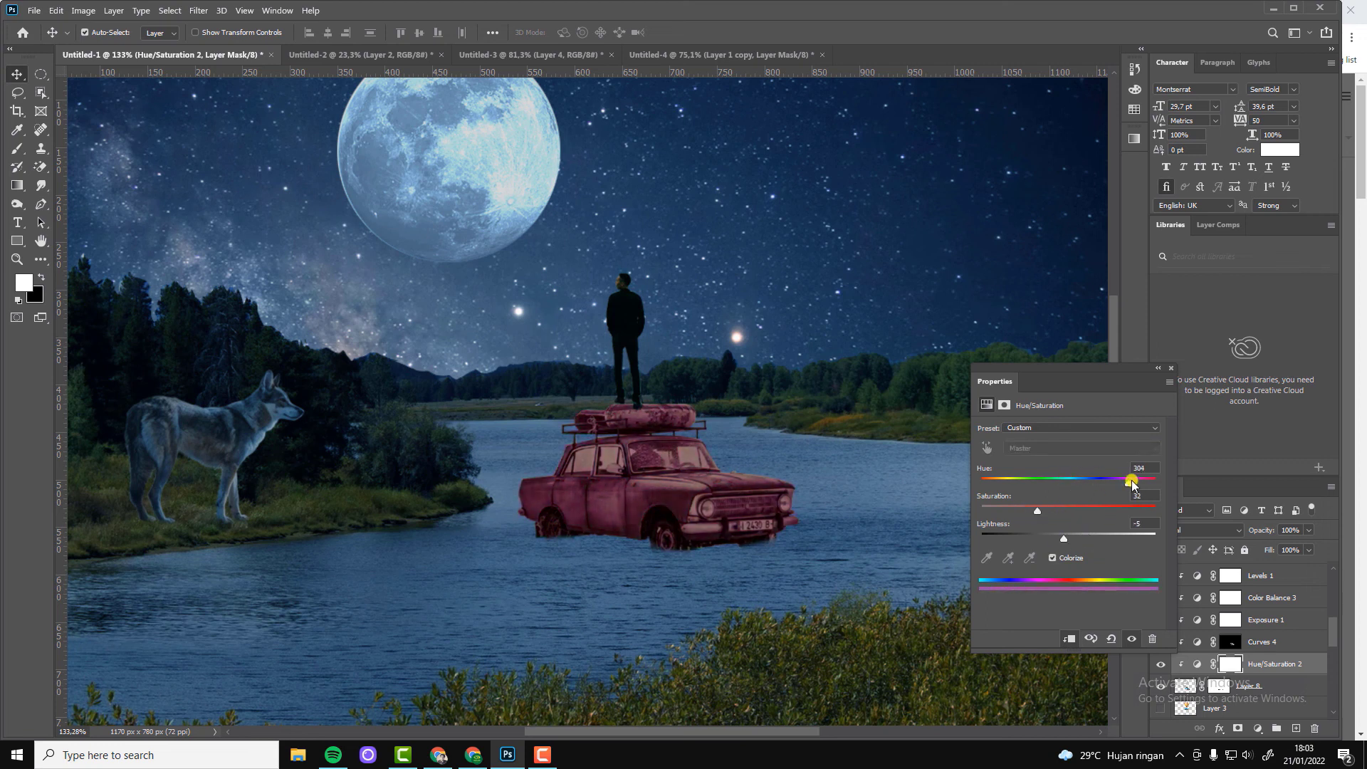
{"action": "scroll", "coordinate": [794, 472], "scroll_direction": "down", "scroll_amount": 3}
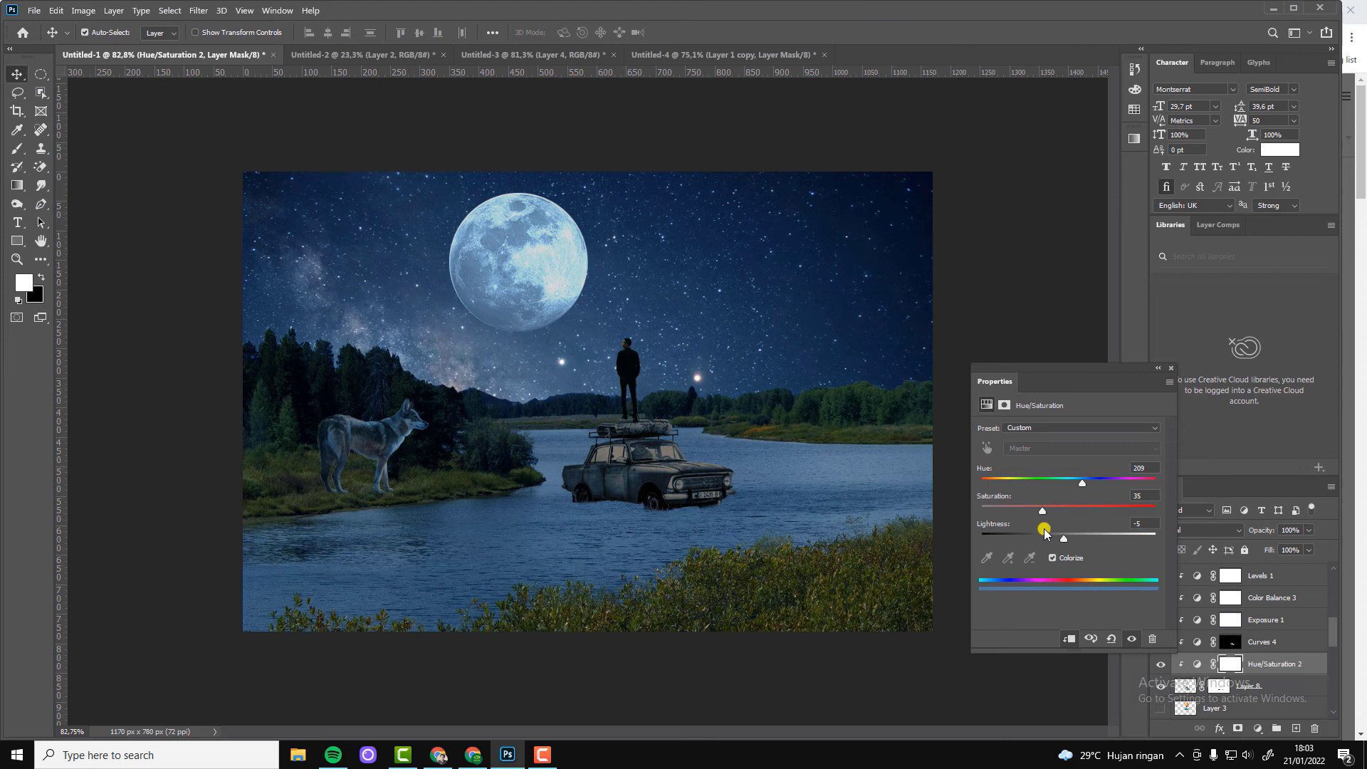
{"action": "left_click_drag", "start_coordinate": [1064, 539], "coordinate": [1074, 540]}
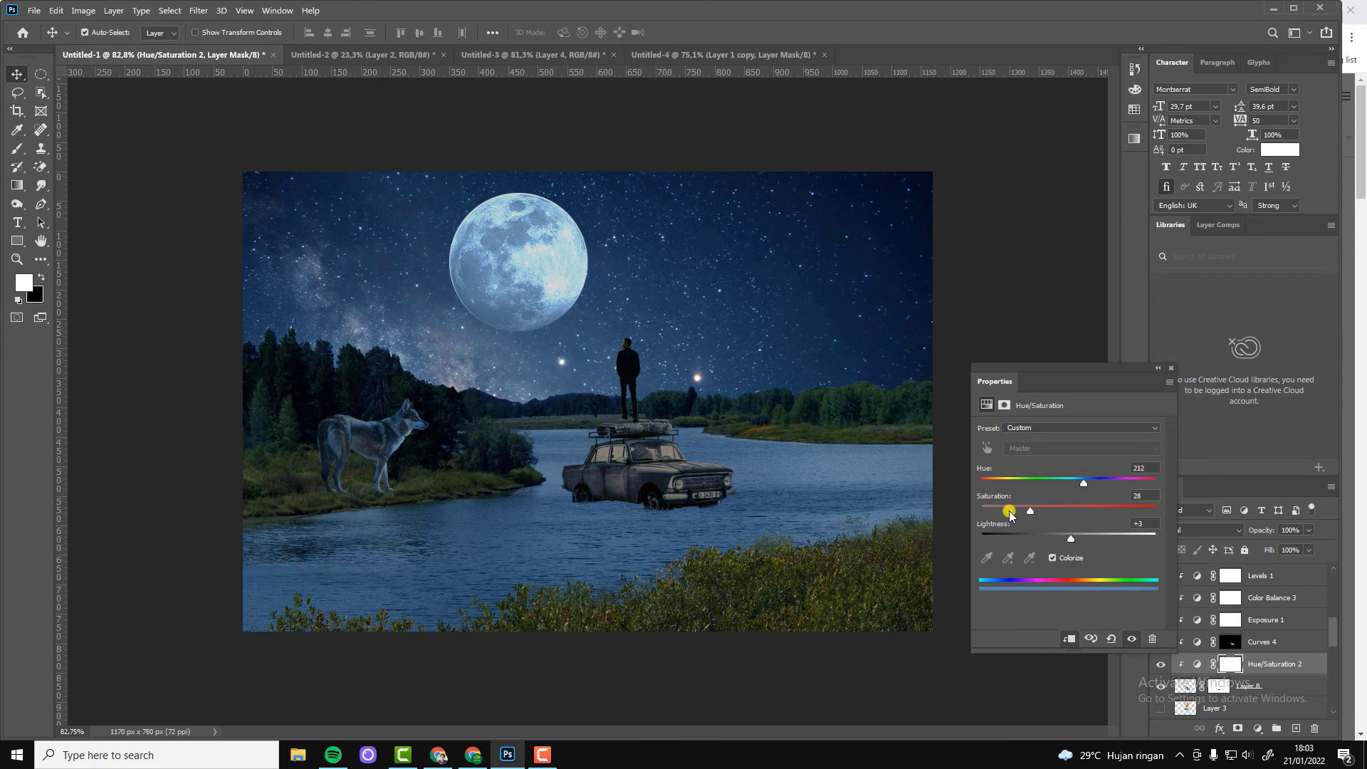
{"action": "left_click_drag", "start_coordinate": [1083, 482], "coordinate": [1052, 478]}
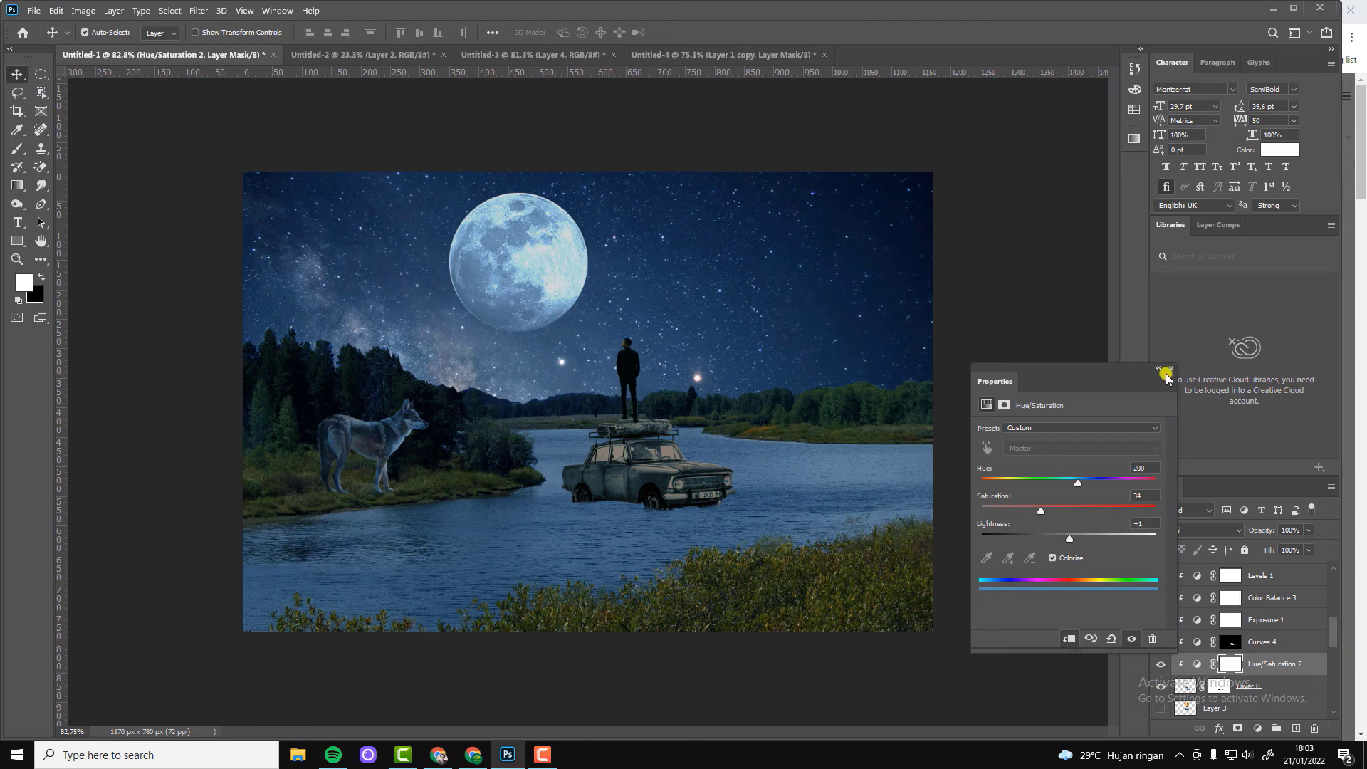
{"action": "left_click", "coordinate": [1165, 373]}
Step: Invert the tint's mask to black and brush it back over parts of the car
{"action": "left_click_drag", "start_coordinate": [605, 435], "coordinate": [668, 500]}
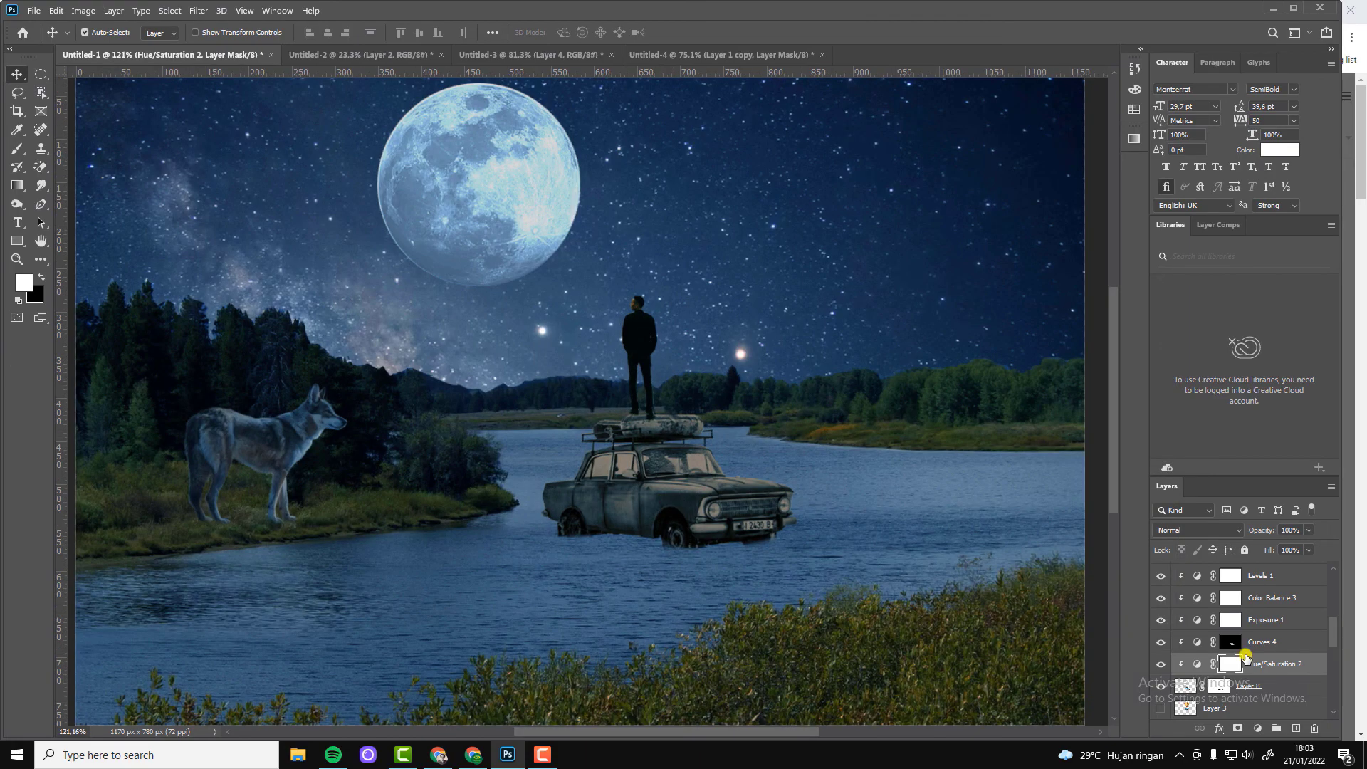
{"action": "key", "text": "ctrl+i"}
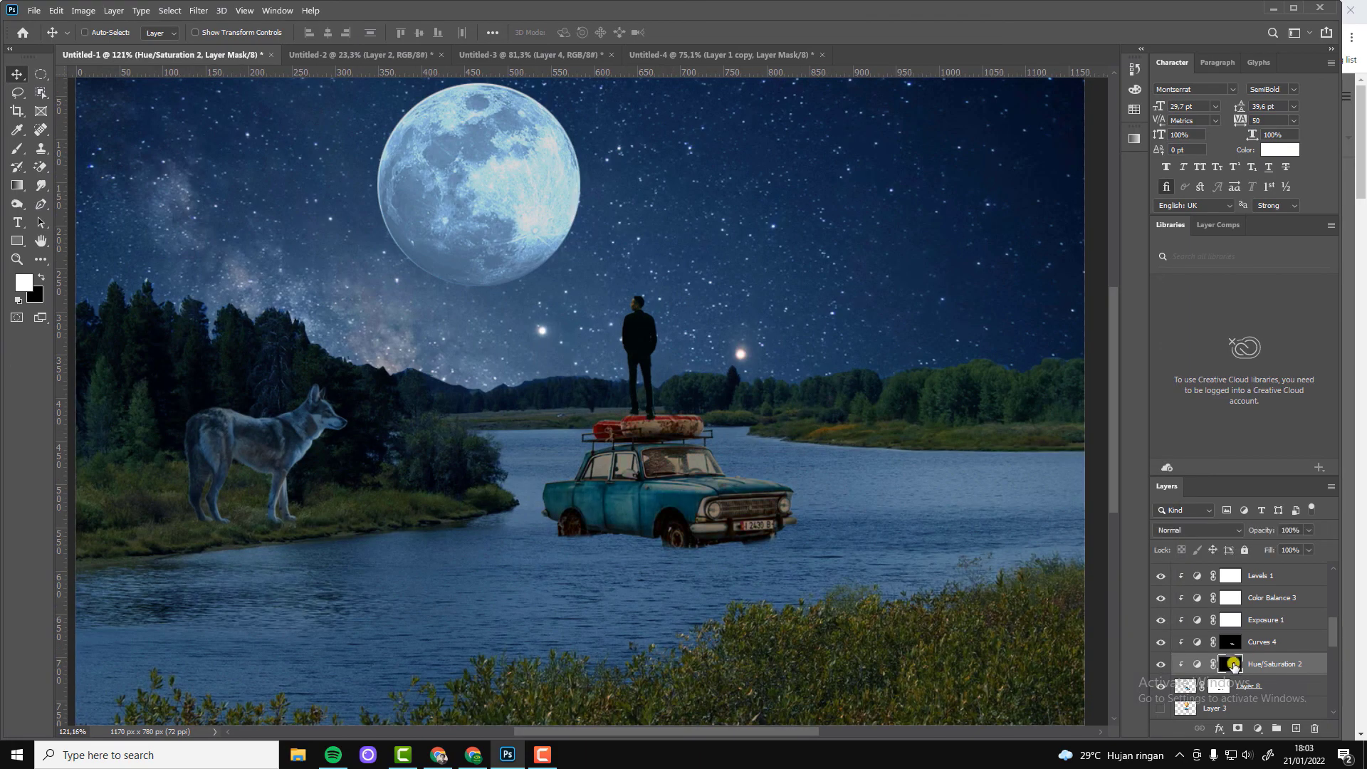
{"action": "key", "text": "b"}
{"action": "left_click_drag", "start_coordinate": [601, 467], "coordinate": [687, 481]}
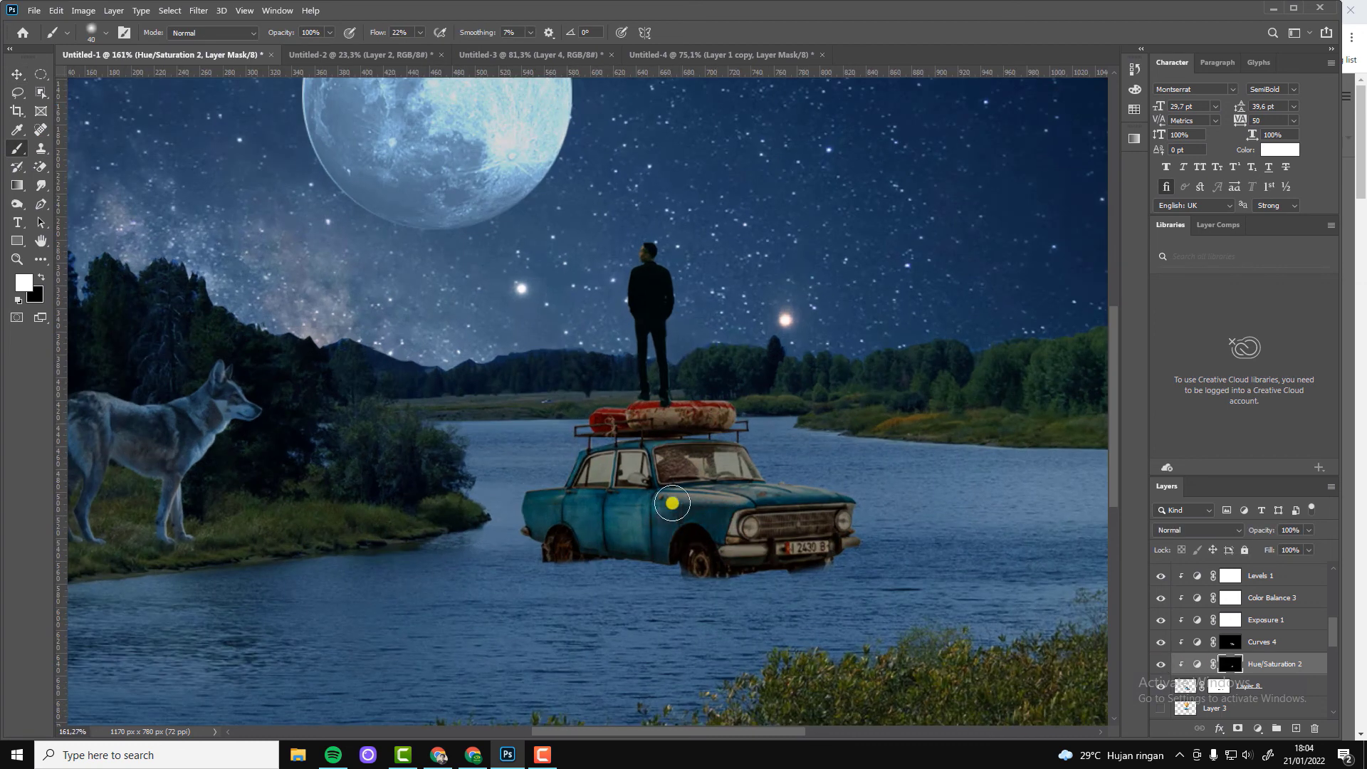
{"action": "key", "text": "bracketright"}
{"action": "key", "text": "bracketright"}
{"action": "key", "text": "bracketright"}
{"action": "scroll", "coordinate": [807, 550], "scroll_direction": "down", "scroll_amount": 2}
{"action": "scroll", "coordinate": [807, 549], "scroll_direction": "down", "scroll_amount": 2}
{"action": "scroll", "coordinate": [745, 475], "scroll_direction": "down", "scroll_amount": 5}
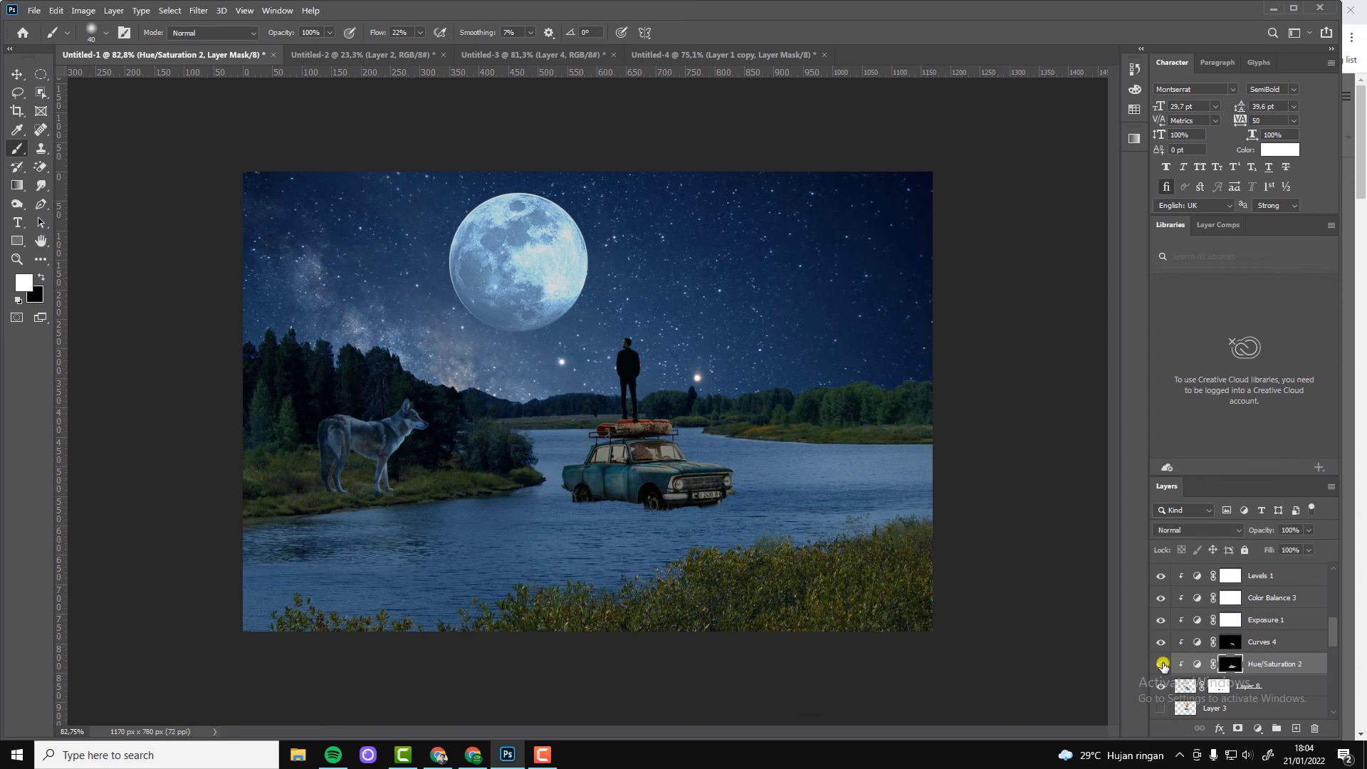
Step: Add a pale cyan Color Fill 3 above the man's Layer 9 in Color Dodge mode
{"action": "key", "text": "v"}
{"action": "scroll", "coordinate": [612, 430], "scroll_direction": "up", "scroll_amount": 2}
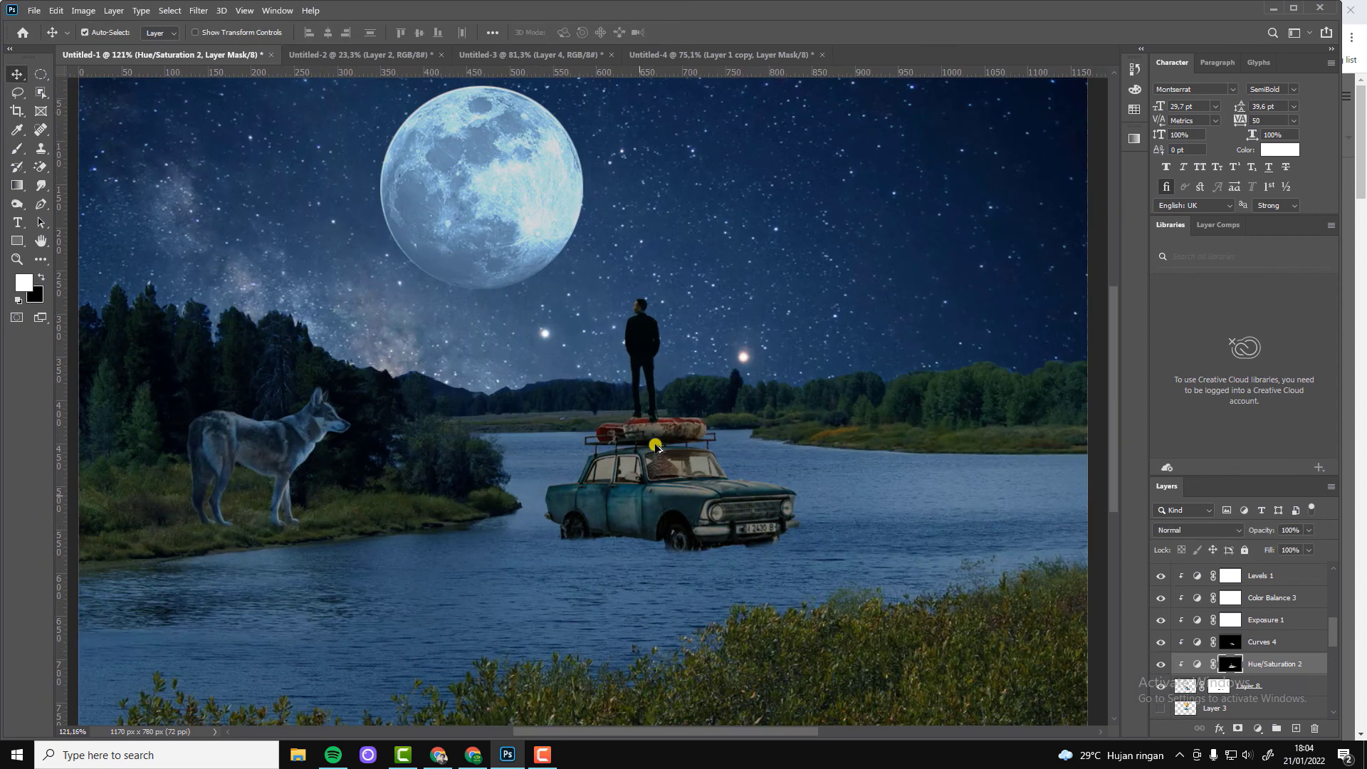
{"action": "left_click", "coordinate": [645, 310]}
{"action": "left_click", "coordinate": [1160, 572]}
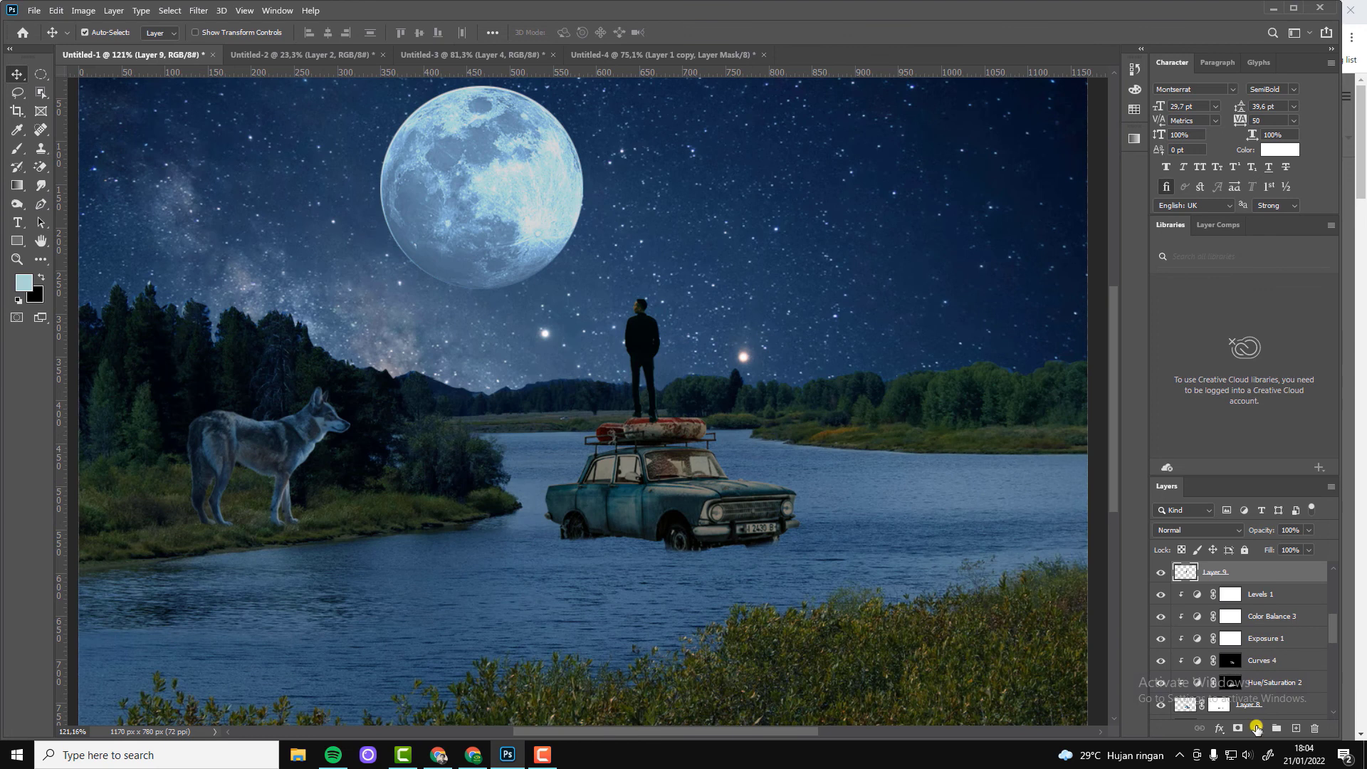
{"action": "left_click", "coordinate": [1258, 727]}
{"action": "left_click", "coordinate": [645, 336]}
{"action": "left_click", "coordinate": [1258, 728]}
{"action": "left_click", "coordinate": [1284, 478]}
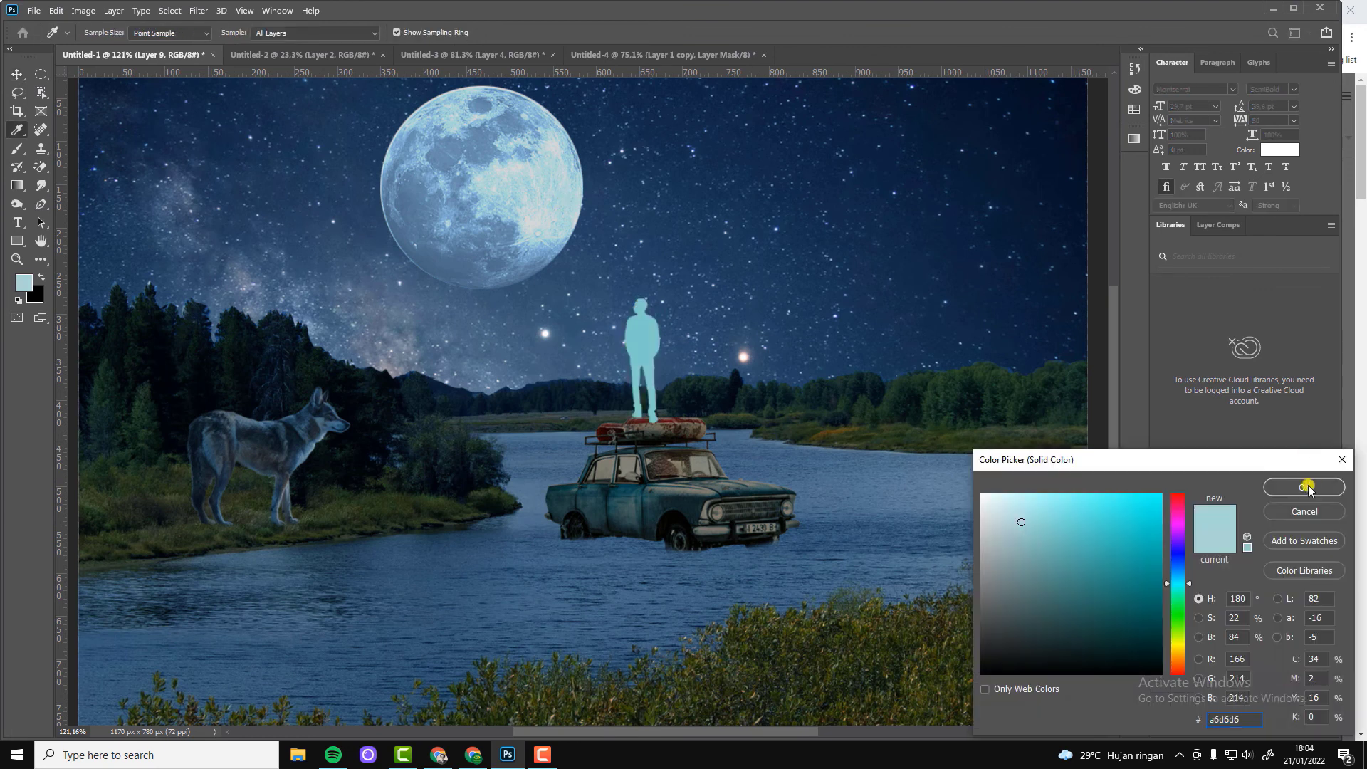
{"action": "left_click", "coordinate": [1304, 487]}
{"action": "left_click", "coordinate": [1203, 529]}
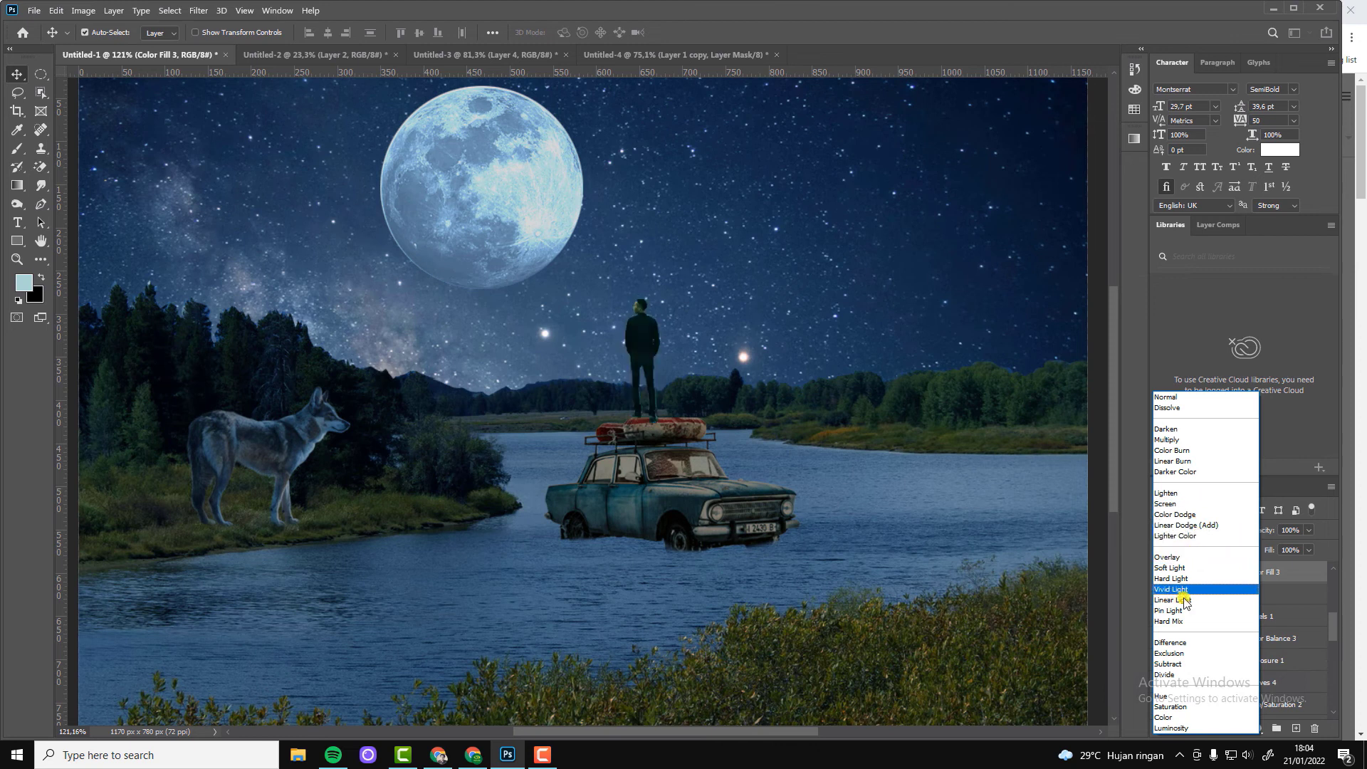
{"action": "left_click", "coordinate": [1178, 514]}
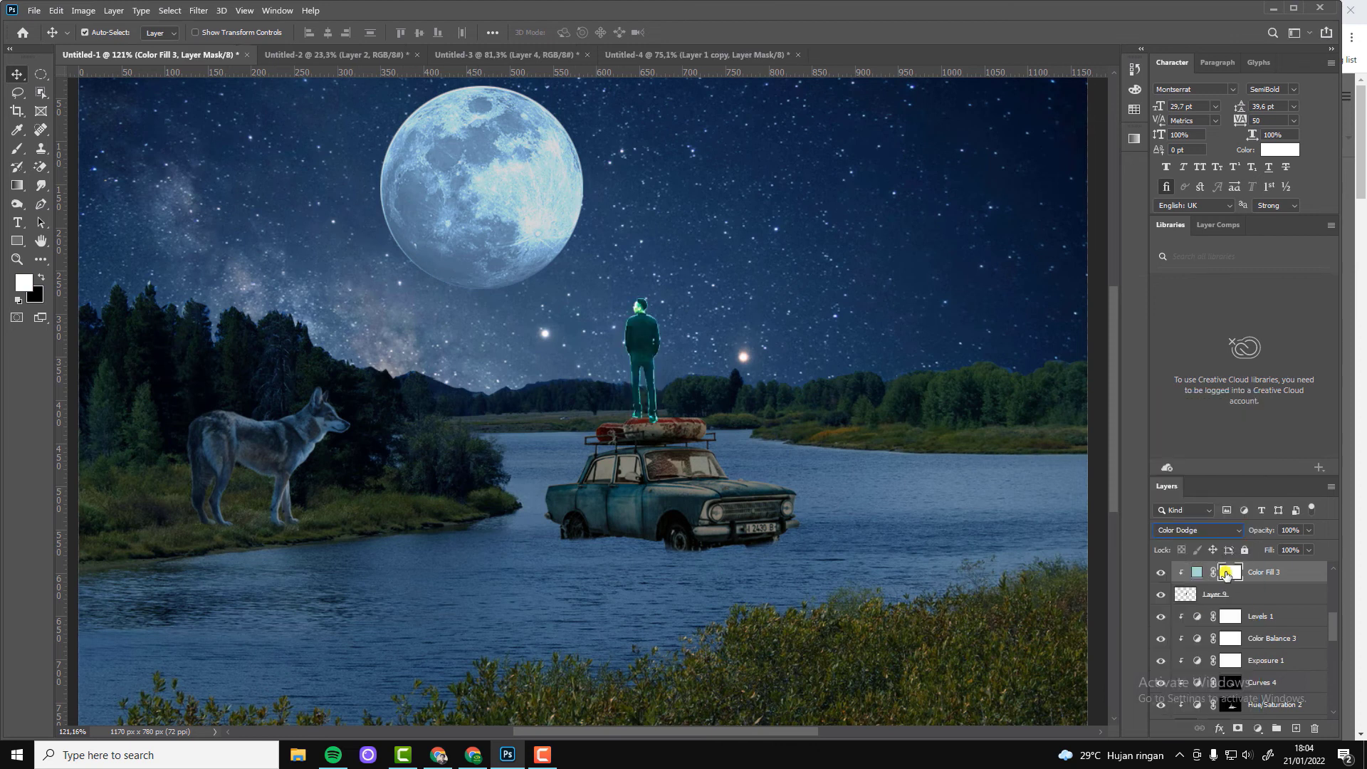
Step: Invert its mask and paint the cyan glow onto the man's face and legs
{"action": "key", "text": "ctrl+i"}
{"action": "left_click", "coordinate": [17, 148]}
{"action": "scroll", "coordinate": [624, 328], "scroll_direction": "up", "scroll_amount": 3}
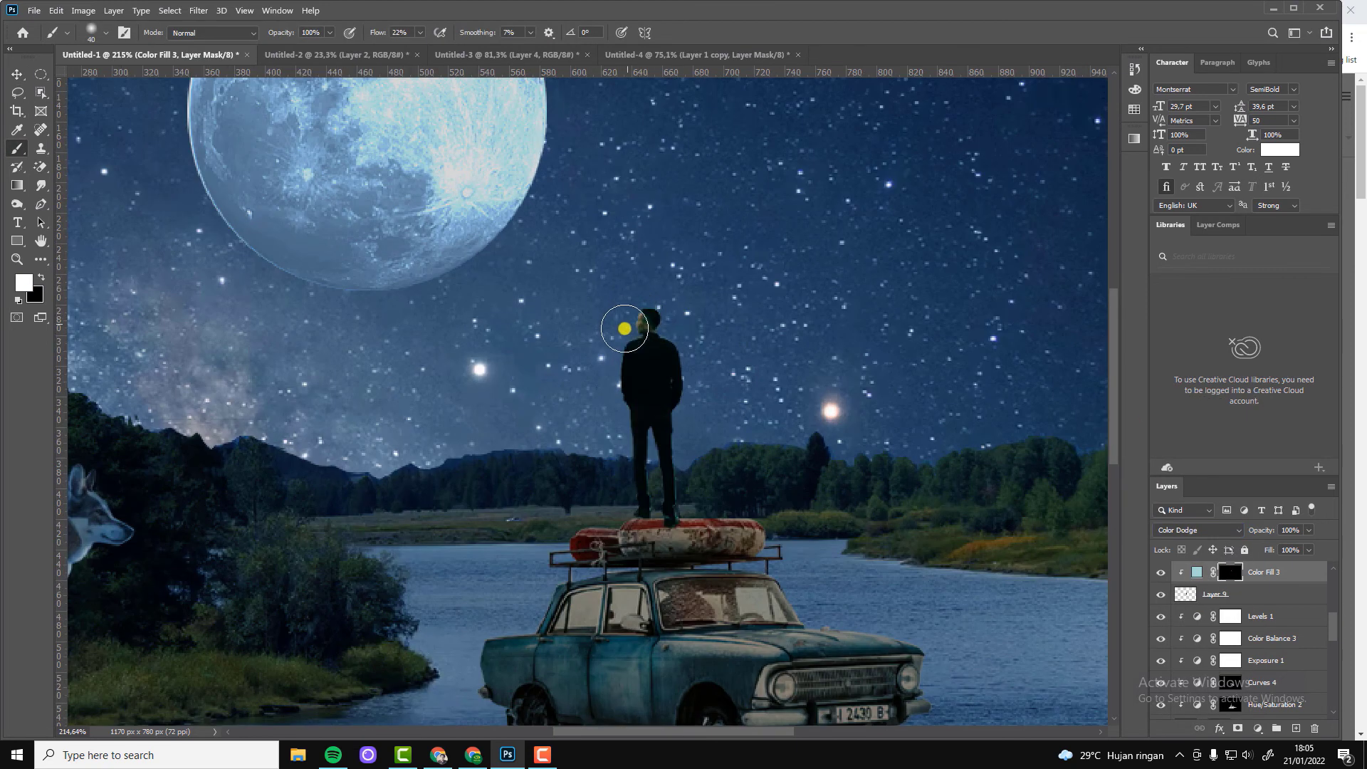
{"action": "key", "text": "bracketleft"}
{"action": "key", "text": "bracketleft"}
{"action": "key", "text": "bracketleft"}
{"action": "left_click_drag", "start_coordinate": [626, 320], "coordinate": [622, 330]}
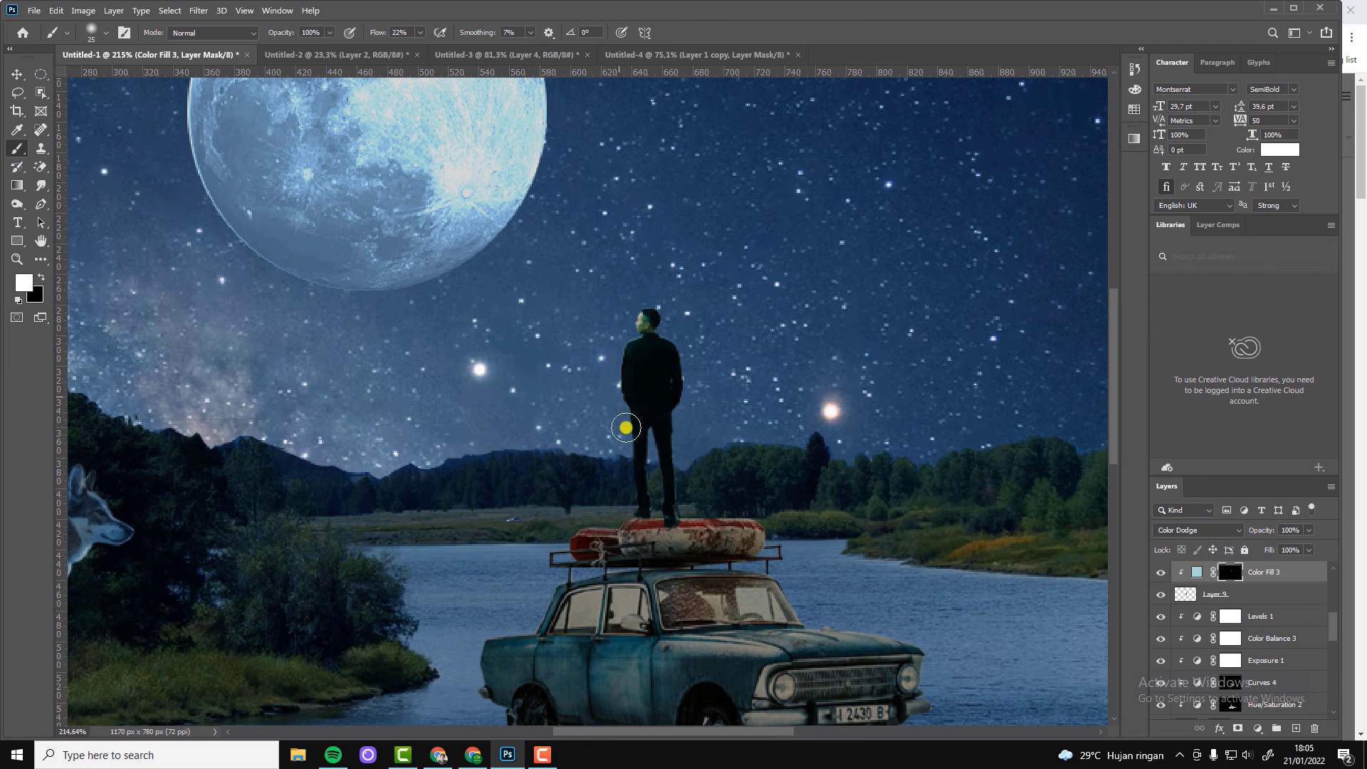
{"action": "mouse_move", "coordinate": [625, 427]}
{"action": "left_mouse_down"}
{"action": "mouse_move", "coordinate": [617, 525]}
{"action": "mouse_move", "coordinate": [616, 404]}
{"action": "left_mouse_up"}
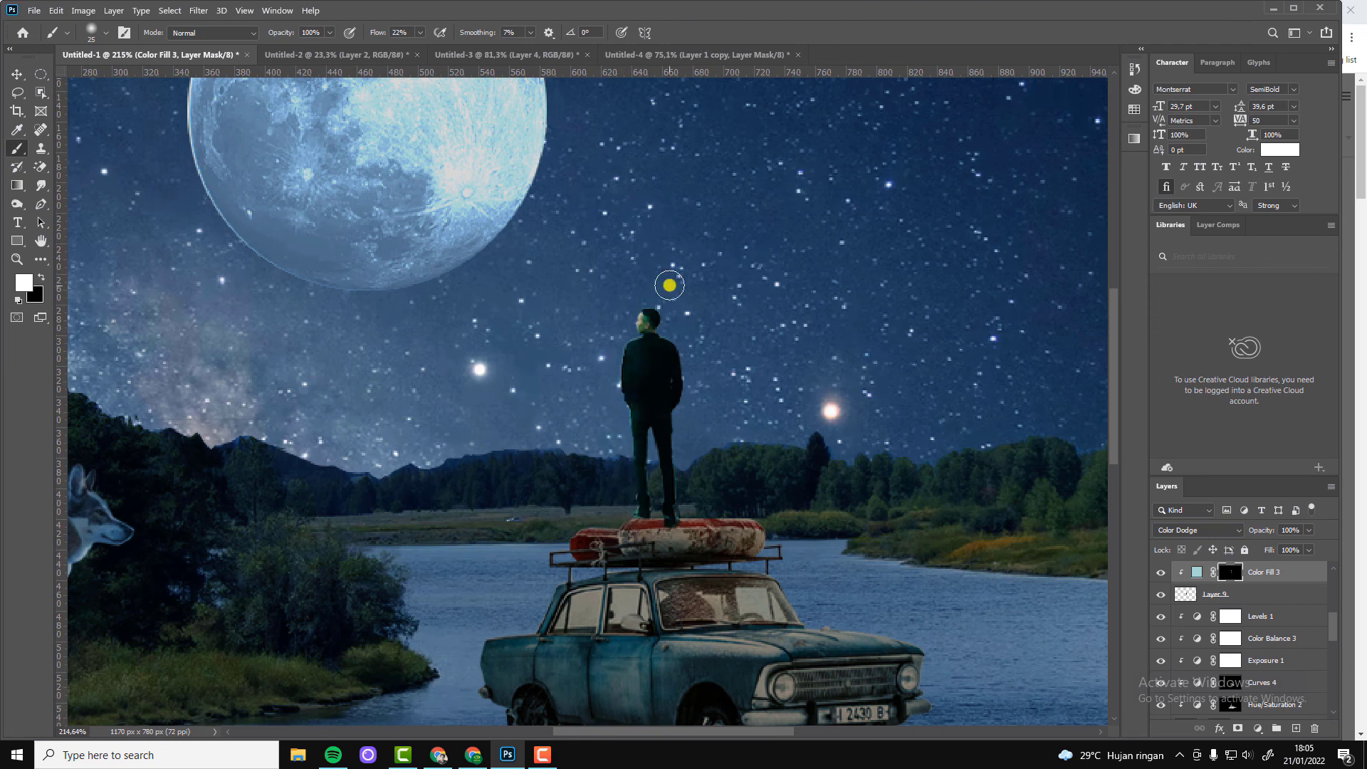
{"action": "scroll", "coordinate": [625, 342], "scroll_direction": "down", "scroll_amount": 5}
{"action": "key", "text": "v"}
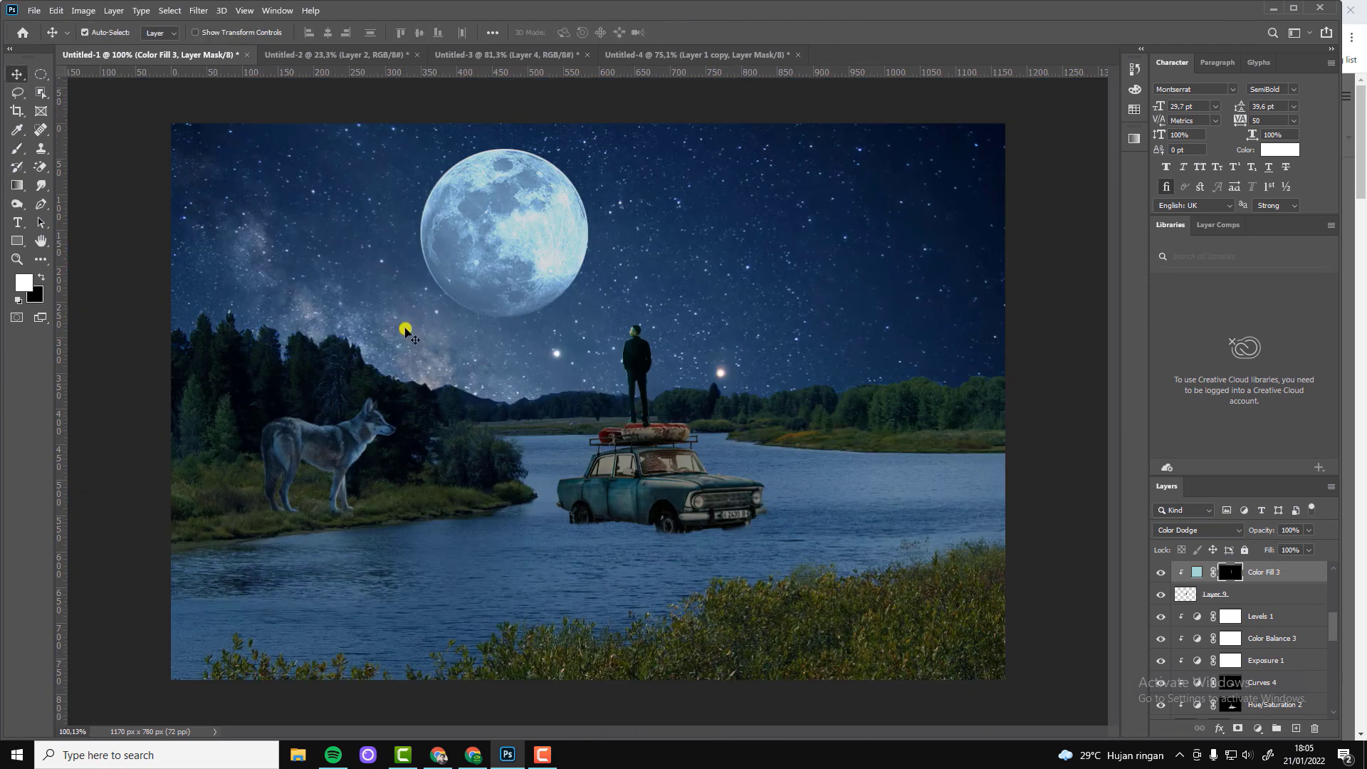
{"action": "scroll", "coordinate": [633, 427], "scroll_direction": "up", "scroll_amount": 2, "text": "alt"}
Step: Add Hue/Saturation 3 above Curves 4 with Hue +5, Lightness +14 and Colorize off
{"action": "left_click", "coordinate": [1267, 681]}
{"action": "left_click", "coordinate": [1161, 682]}
{"action": "left_click", "coordinate": [1160, 682]}
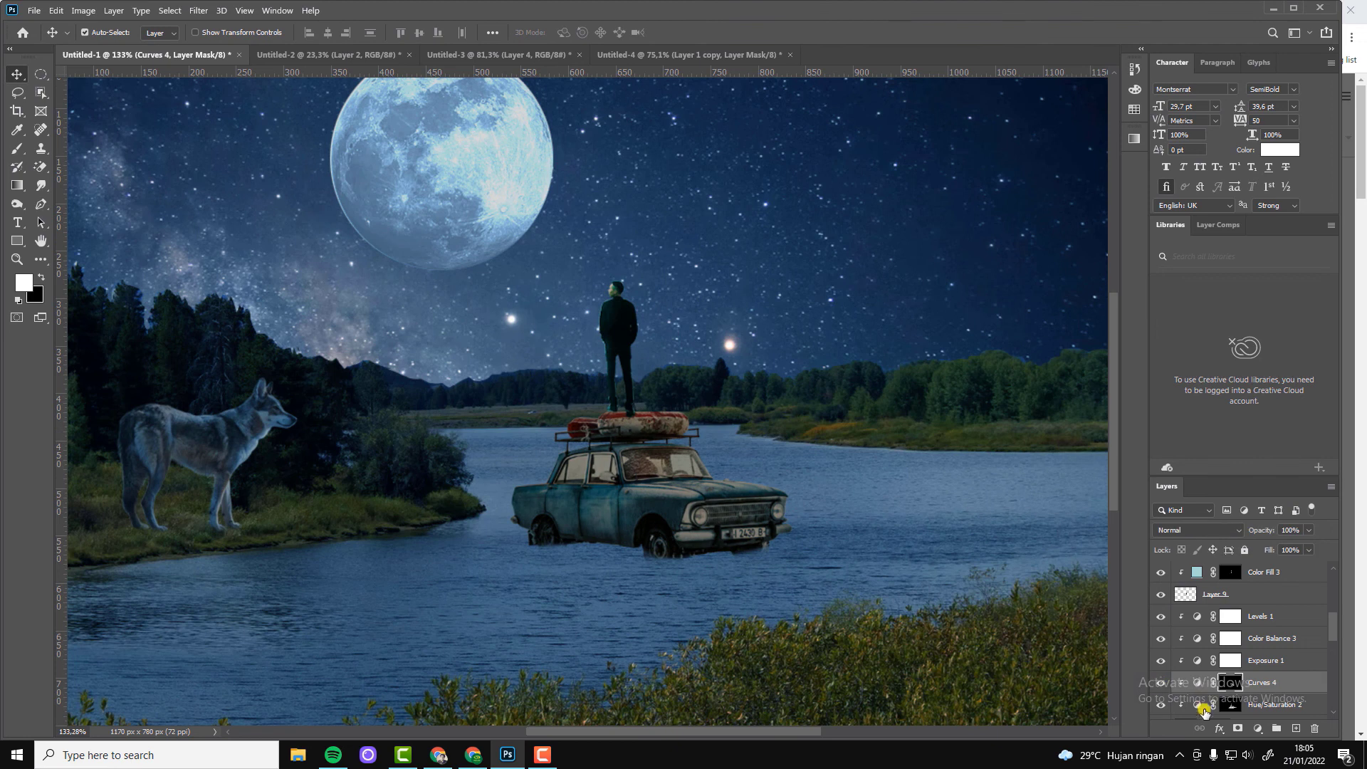
{"action": "left_click", "coordinate": [1258, 728]}
{"action": "left_click", "coordinate": [1281, 595]}
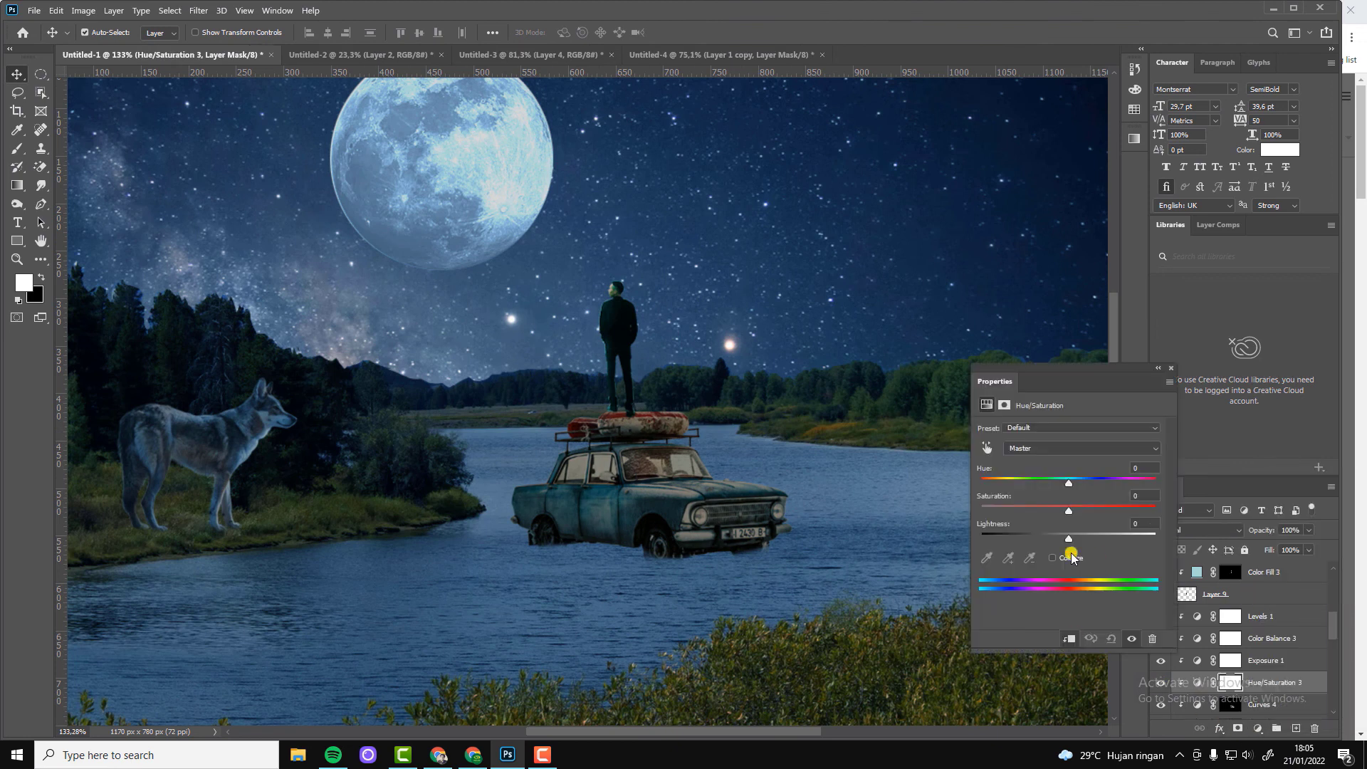
{"action": "left_click_drag", "start_coordinate": [1068, 483], "coordinate": [1073, 485]}
{"action": "left_click", "coordinate": [1052, 558]}
{"action": "left_click_drag", "start_coordinate": [1081, 545], "coordinate": [1081, 538]}
{"action": "left_click", "coordinate": [1052, 558]}
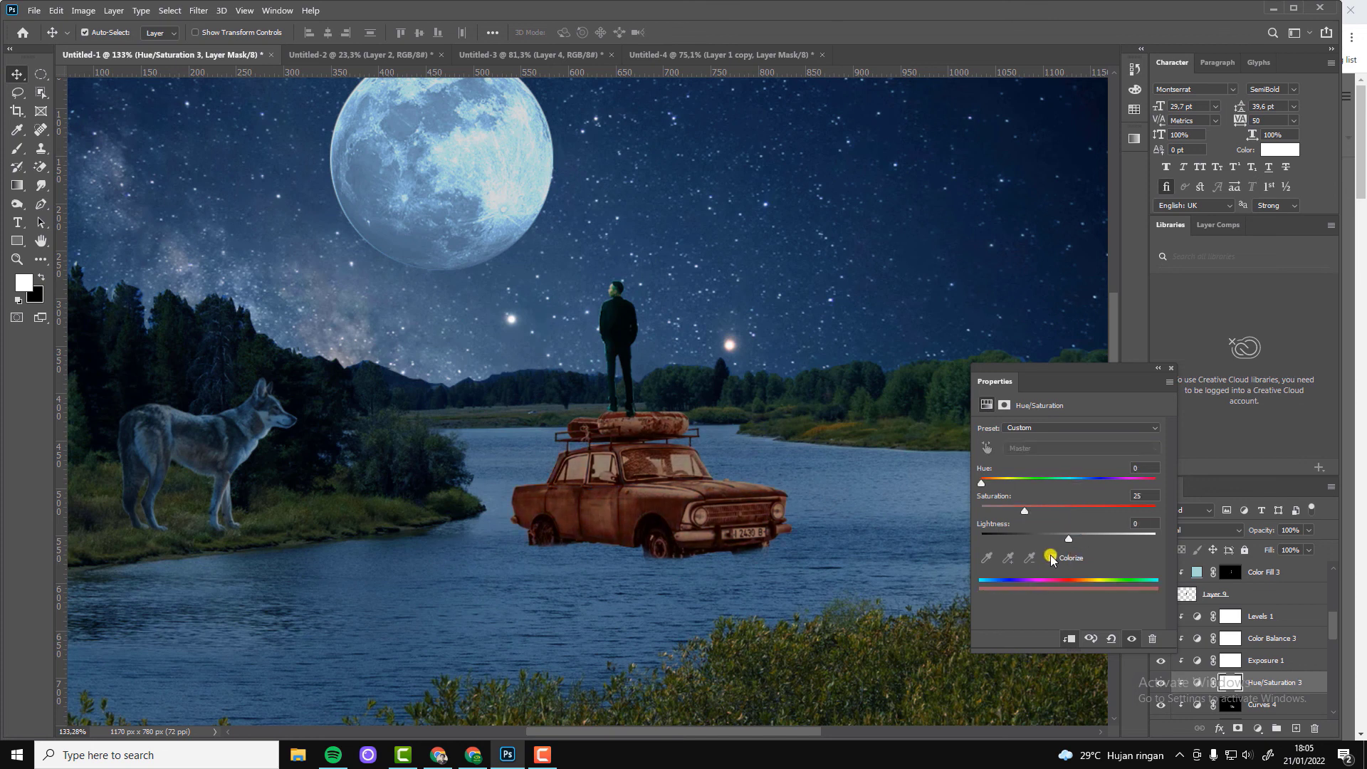
{"action": "left_click", "coordinate": [1173, 368]}
{"action": "scroll", "coordinate": [569, 392], "scroll_direction": "down", "scroll_amount": 3}
Step: Select the yellow Color Fill 2 and delete its existing mask
{"action": "left_click", "coordinate": [385, 433]}
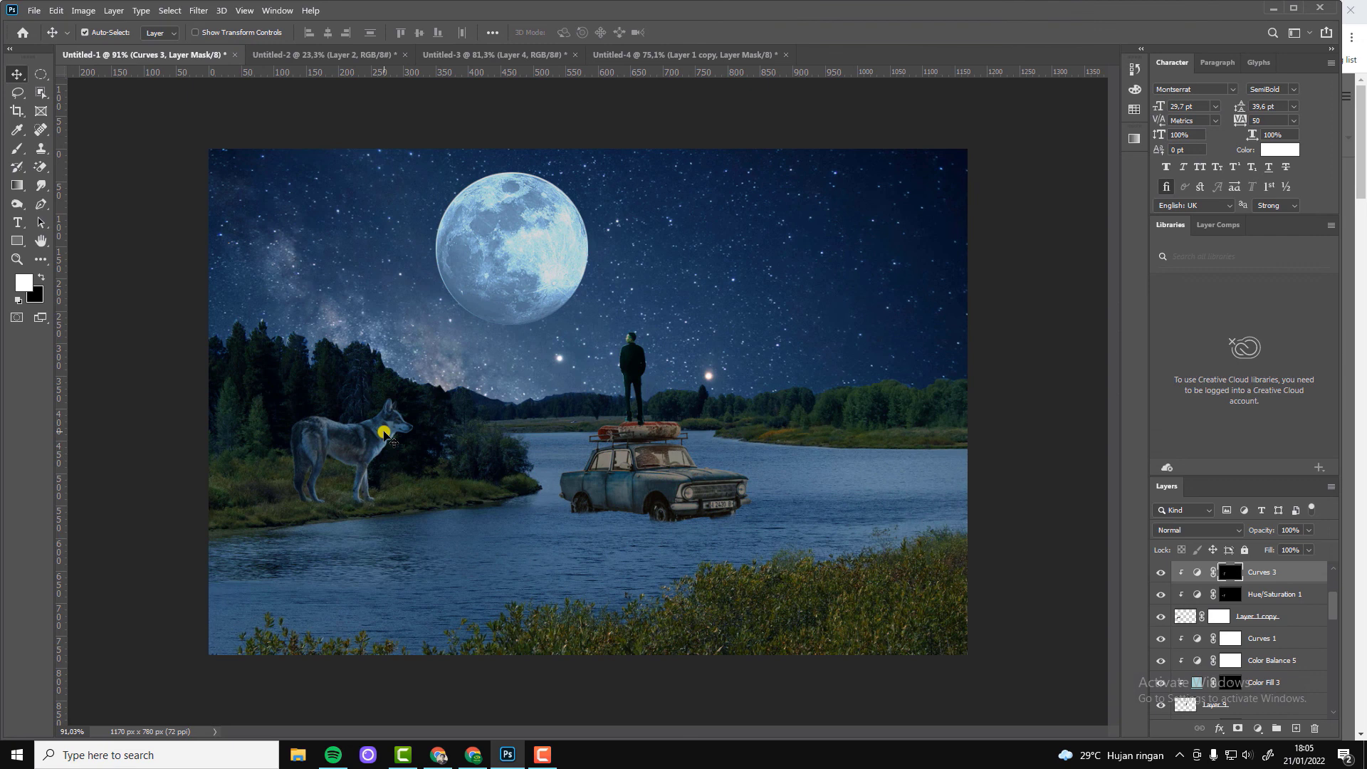
{"action": "scroll", "coordinate": [487, 313], "scroll_direction": "down", "scroll_amount": 1}
{"action": "left_click", "coordinate": [808, 305]}
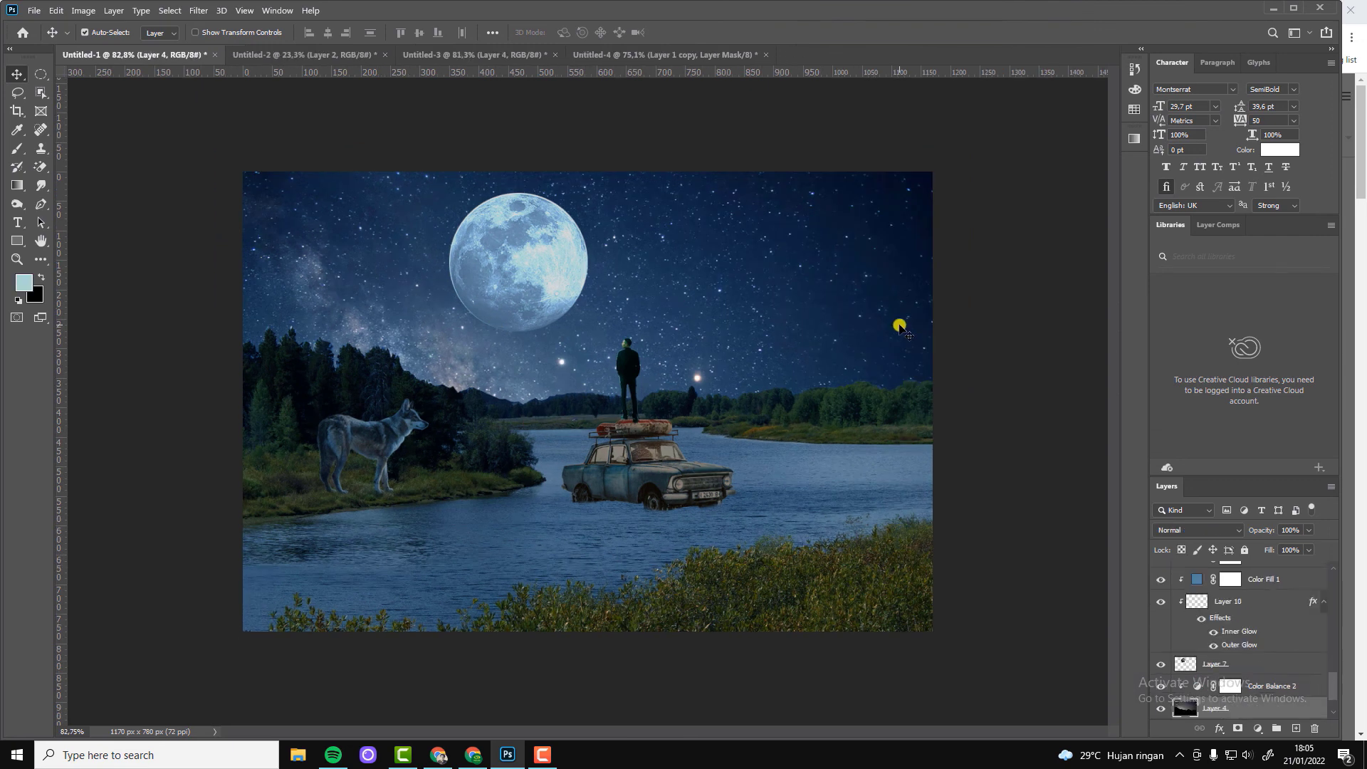
{"action": "left_click_drag", "start_coordinate": [1331, 687], "coordinate": [1333, 571]}
{"action": "left_click", "coordinate": [1185, 571]}
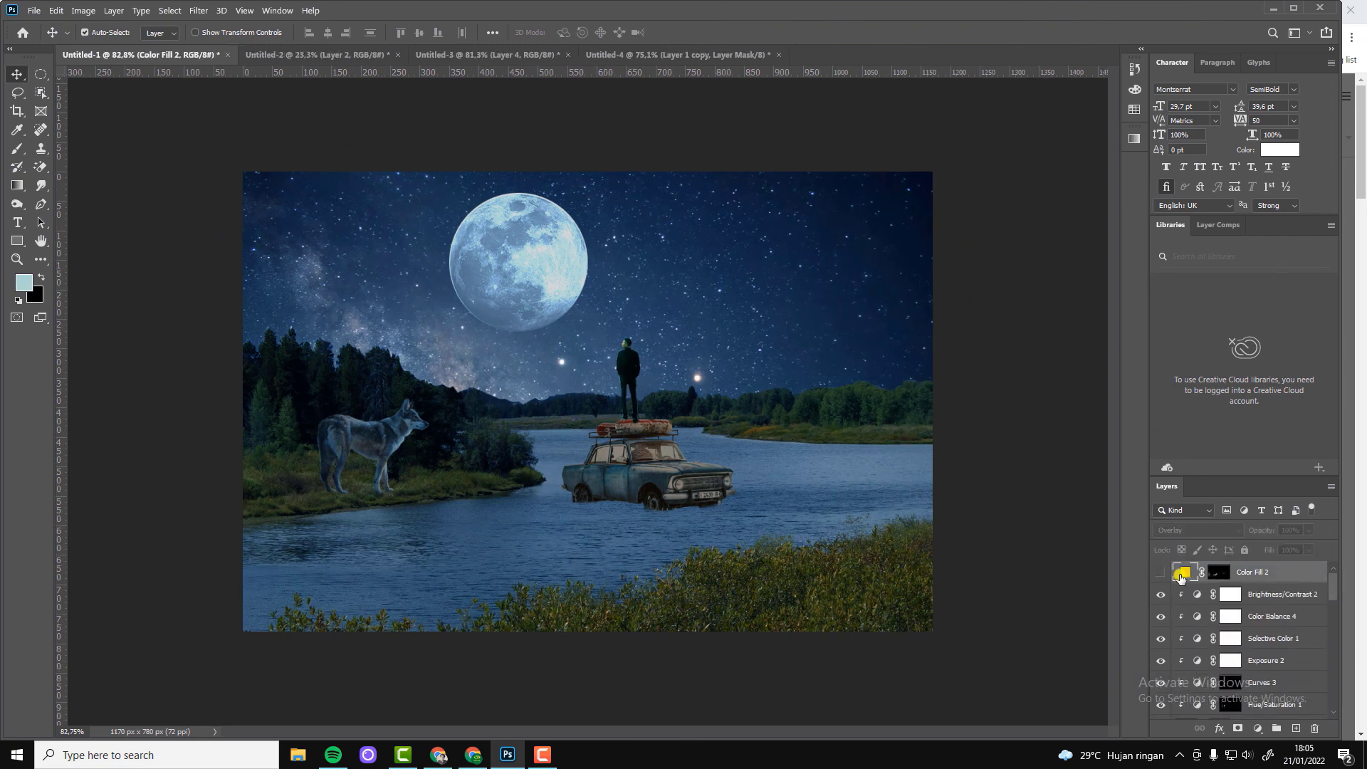
{"action": "left_click", "coordinate": [1219, 572], "text": "shift"}
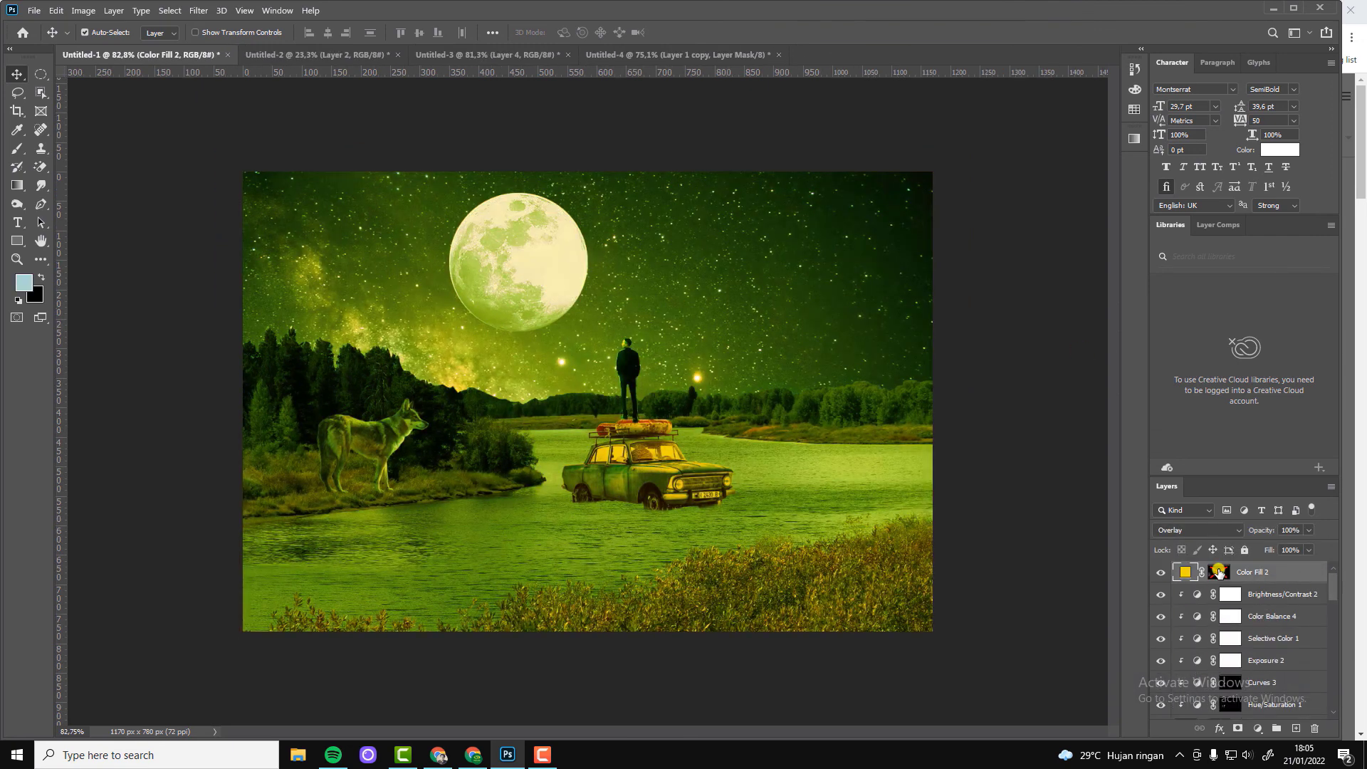
{"action": "left_click", "coordinate": [1223, 574], "text": "shift"}
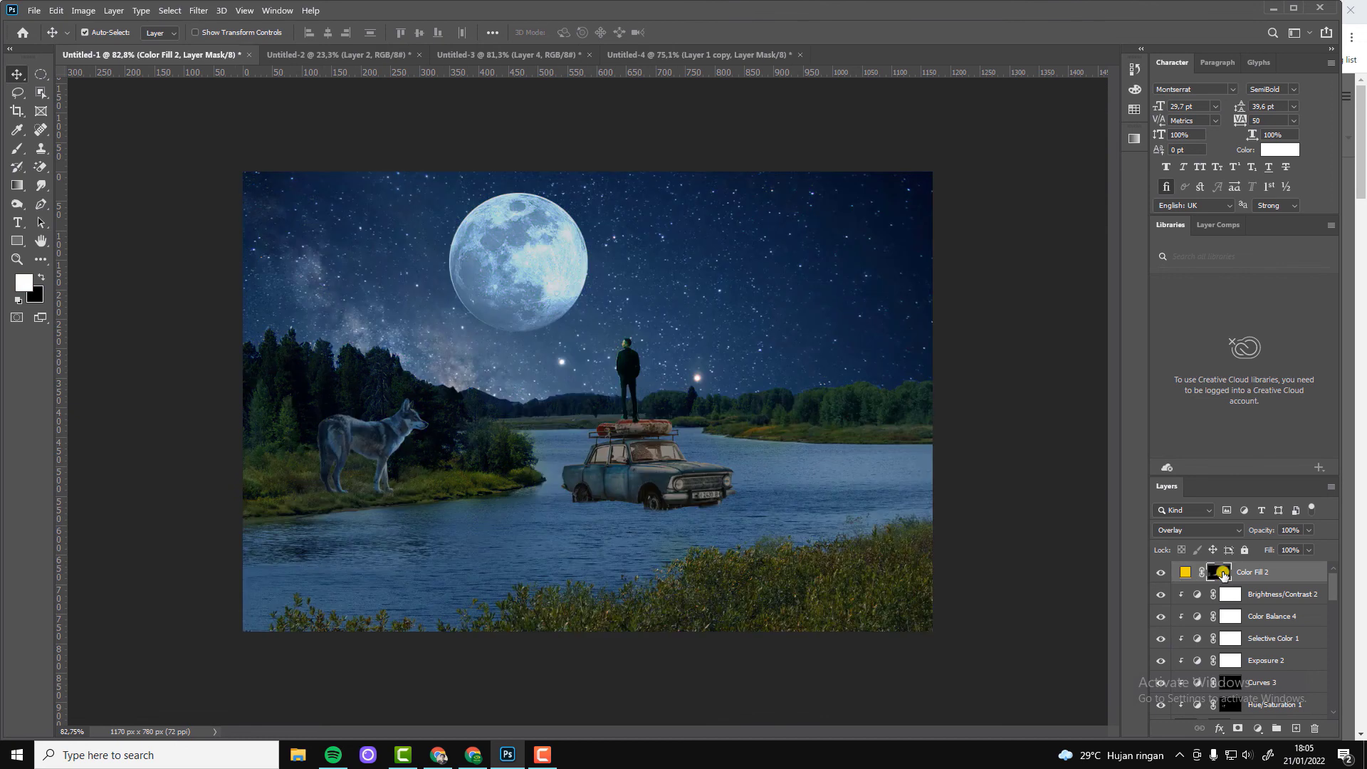
{"action": "left_click", "coordinate": [1315, 727]}
{"action": "left_click", "coordinate": [603, 279]}
Step: Change Color Fill 2 to paler yellow eedc65 and give it an inverted black mask
{"action": "double_click", "coordinate": [1184, 571]}
{"action": "left_click", "coordinate": [1079, 499]}
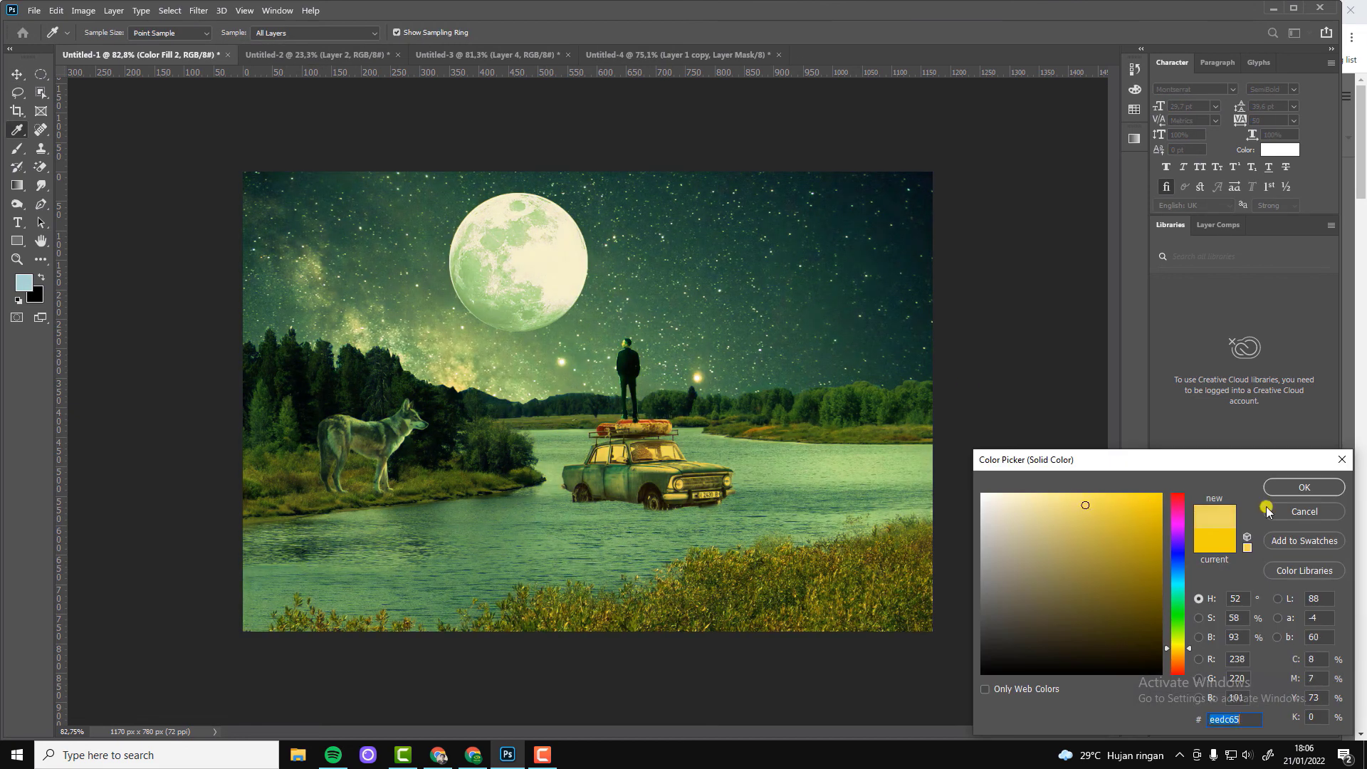
{"action": "left_click", "coordinate": [1315, 488]}
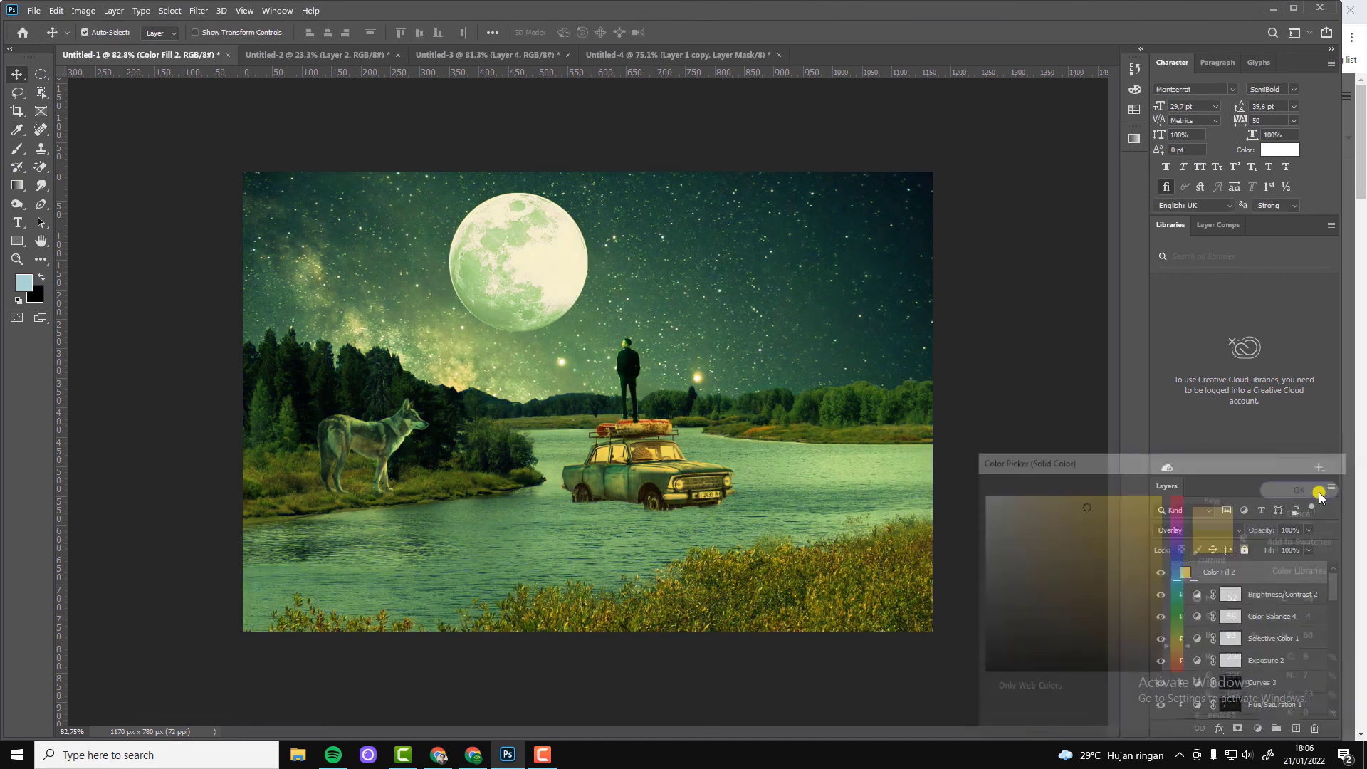
{"action": "left_click", "coordinate": [1240, 729]}
{"action": "key", "text": "ctrl+i"}
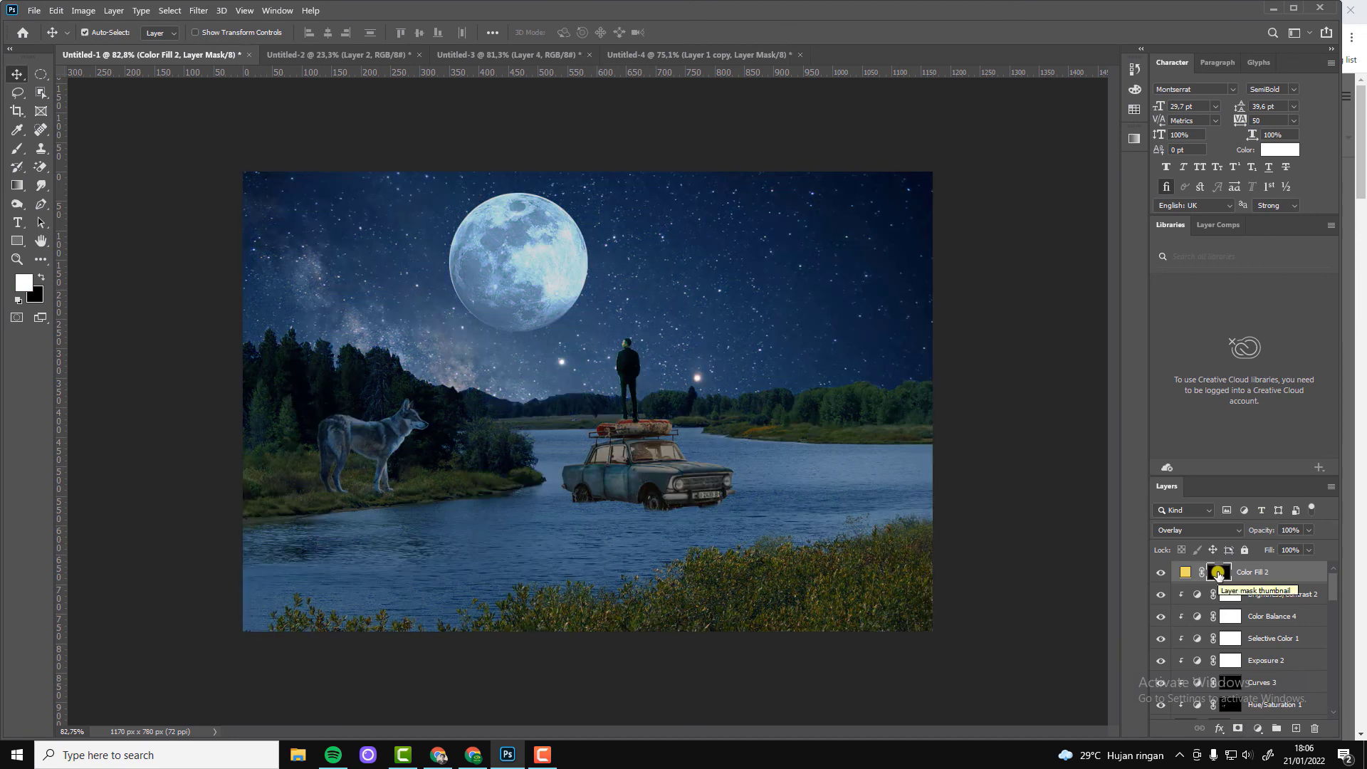
Step: Paint a faint yellow glow on the mask beside the man with a 34% opacity brush
{"action": "key", "text": "b"}
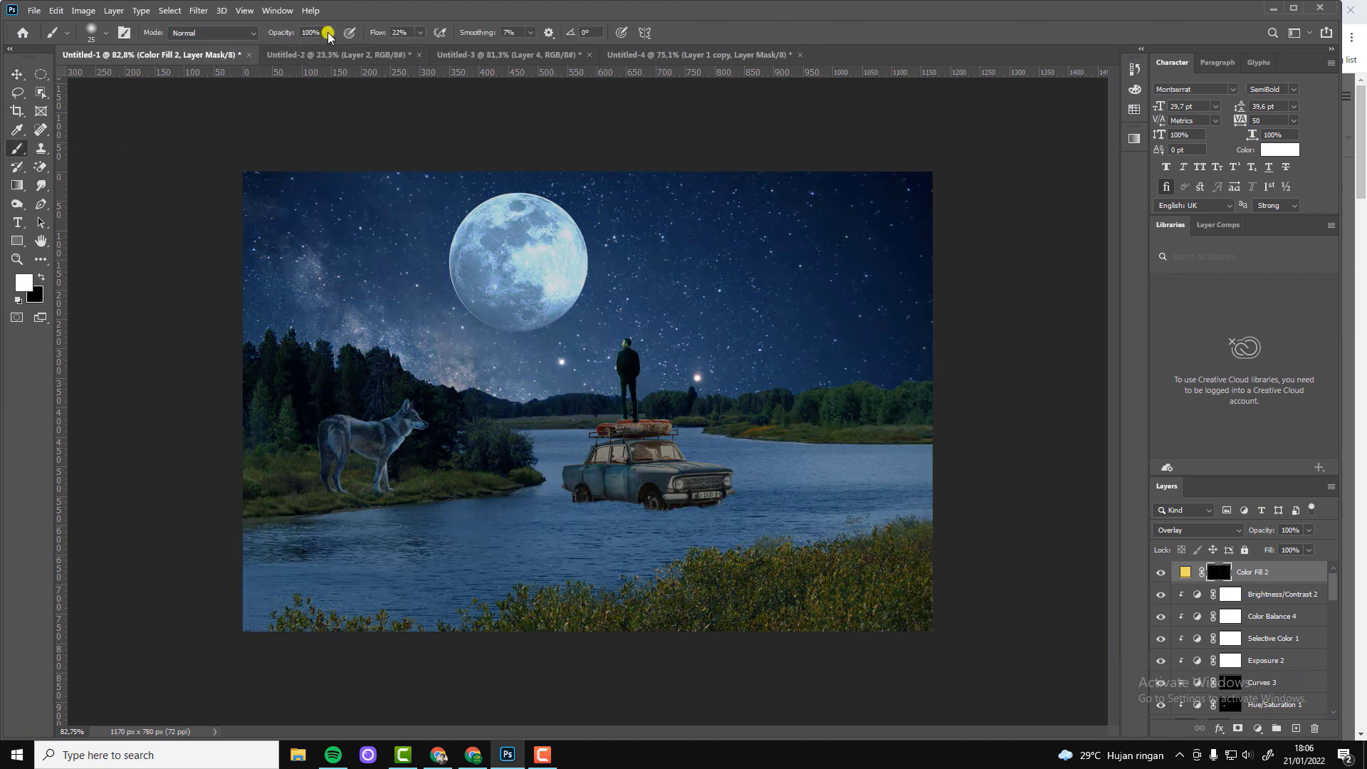
{"action": "left_click", "coordinate": [329, 33]}
{"action": "key", "text": "bracketright"}
{"action": "key", "text": "bracketright"}
{"action": "key", "text": "bracketright"}
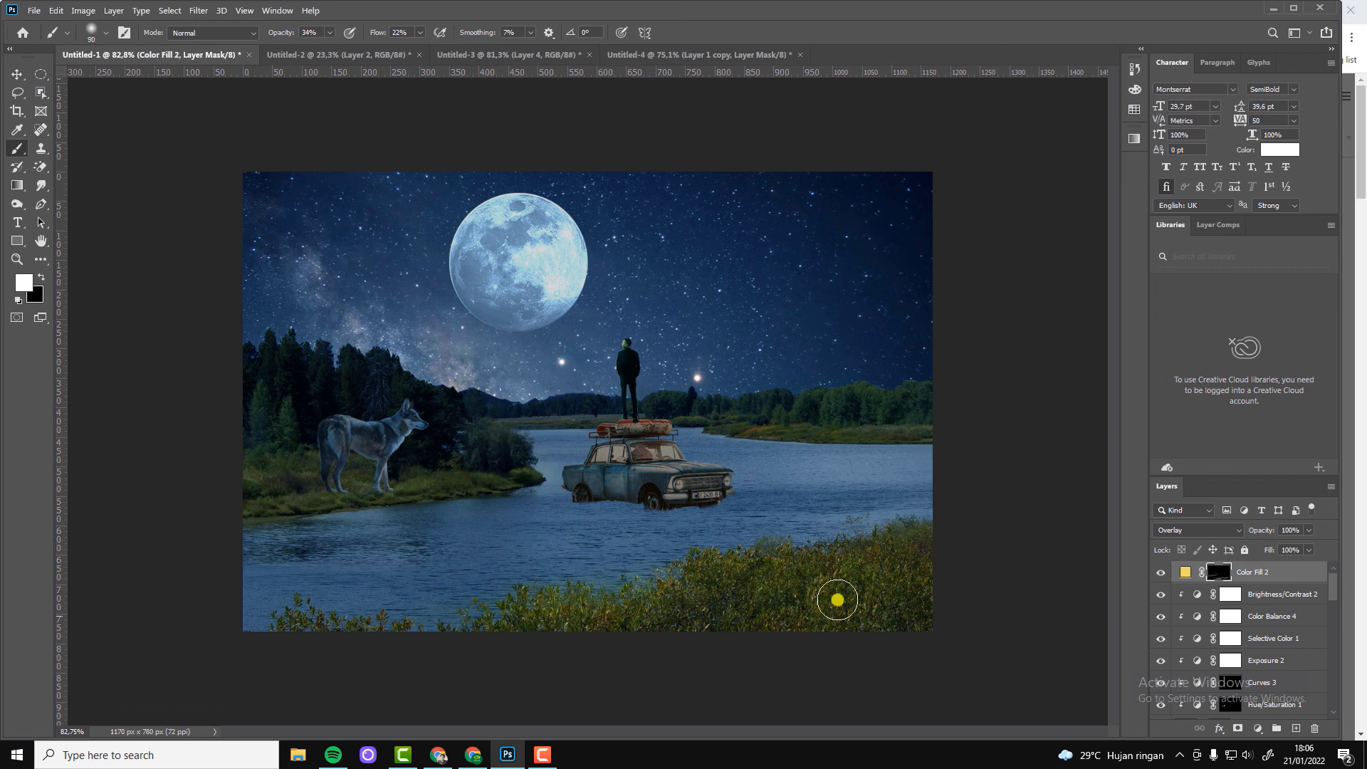
{"action": "left_click_drag", "start_coordinate": [564, 519], "coordinate": [501, 509]}
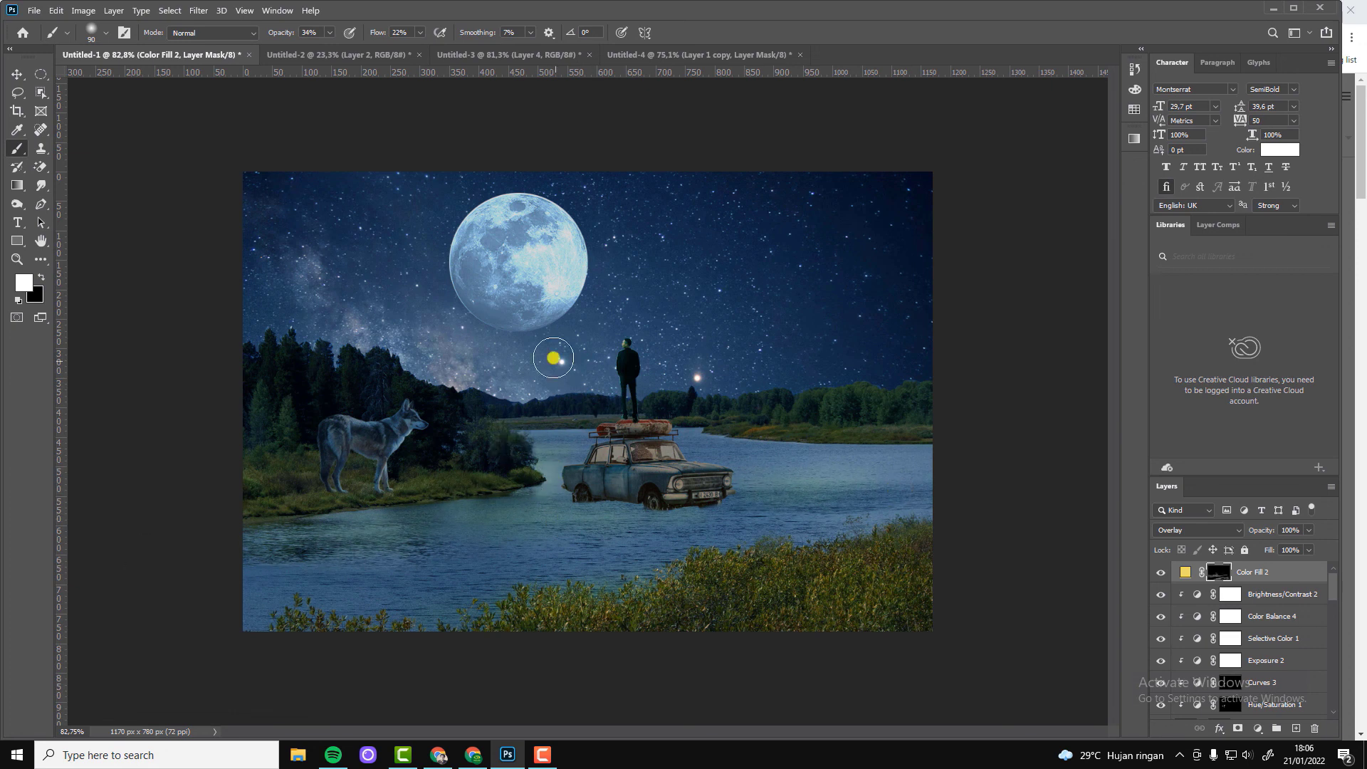
{"action": "left_click_drag", "start_coordinate": [555, 360], "coordinate": [518, 322]}
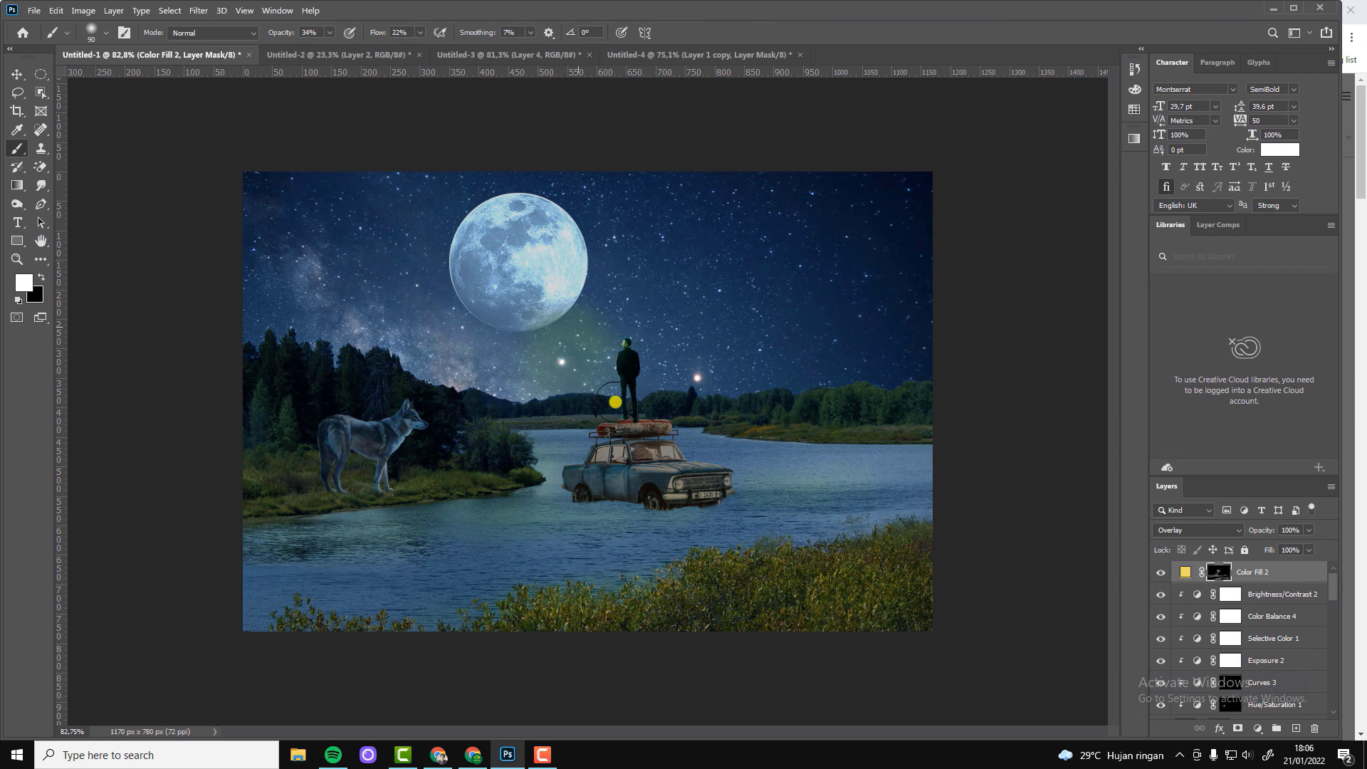
{"action": "left_click_drag", "start_coordinate": [570, 424], "coordinate": [613, 345]}
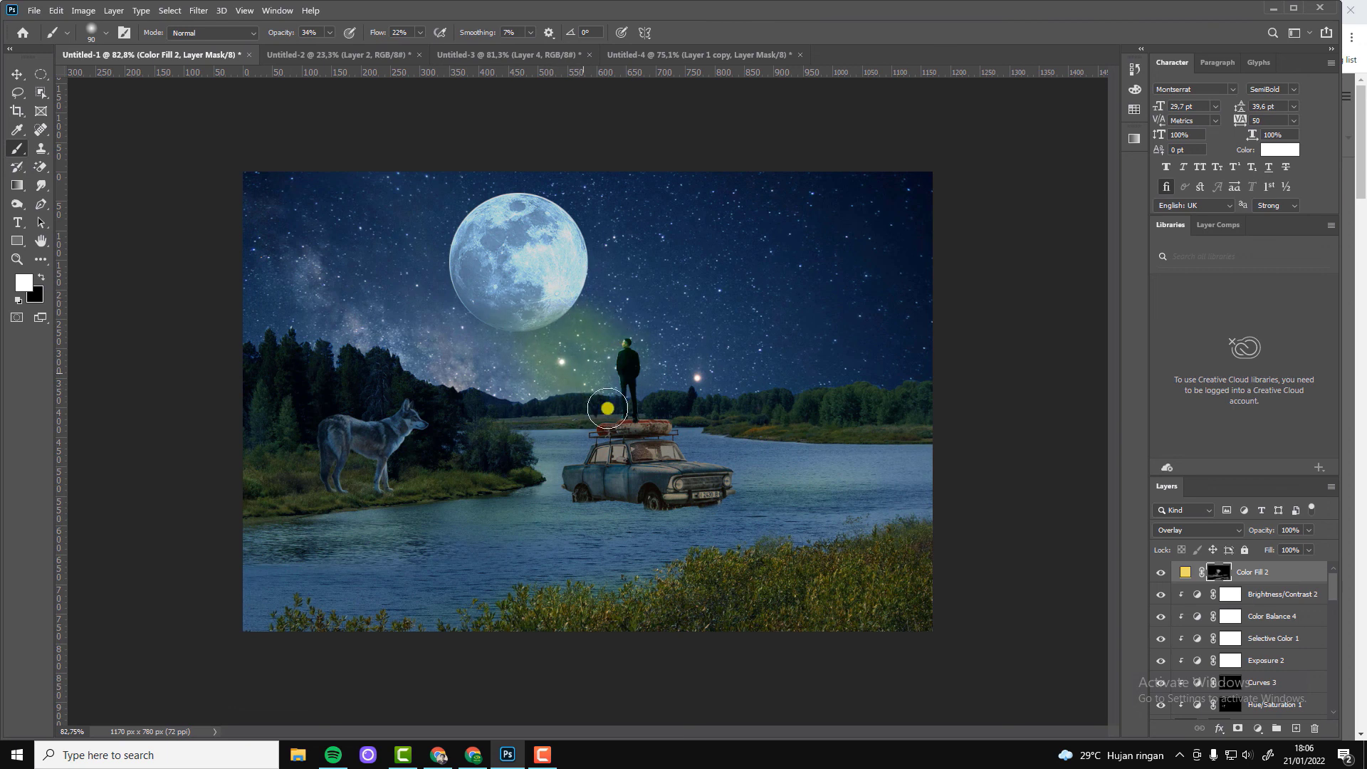
Step: Lower Color Fill 2 to 68% opacity and make black the painting colour
{"action": "left_click", "coordinate": [1308, 549]}
{"action": "left_click_drag", "start_coordinate": [1273, 554], "coordinate": [1268, 554]}
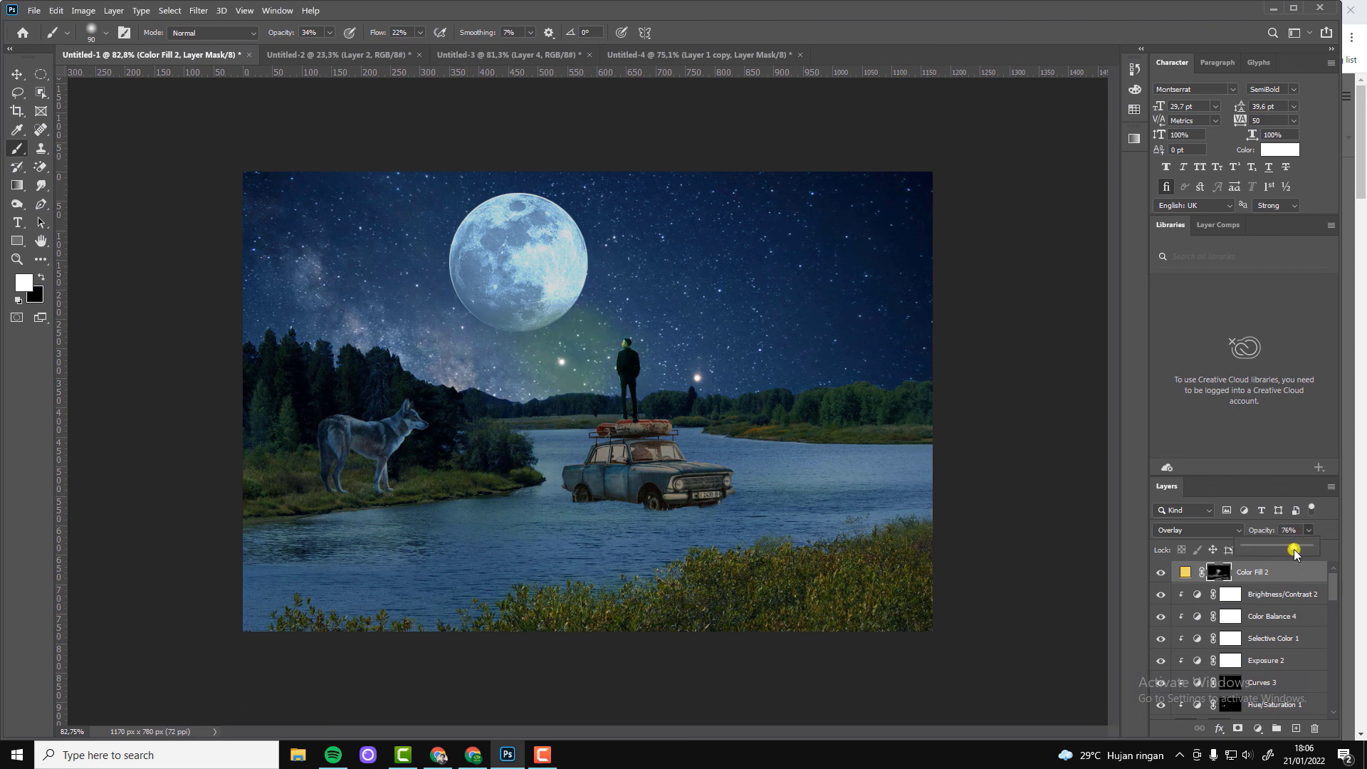
{"action": "left_click", "coordinate": [42, 277]}
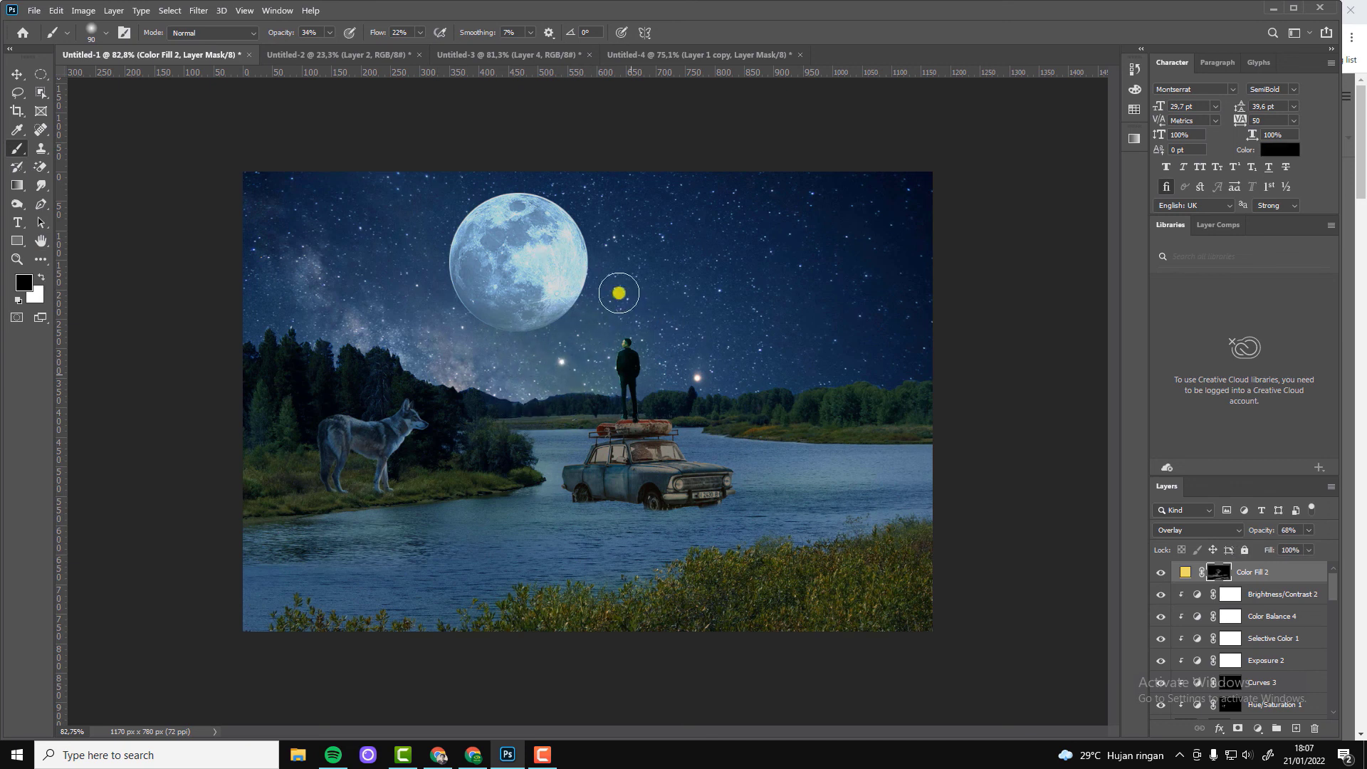
Step: Add a Curves 5 adjustment above Layer 4 with the midpoint raised
{"action": "key", "text": "v"}
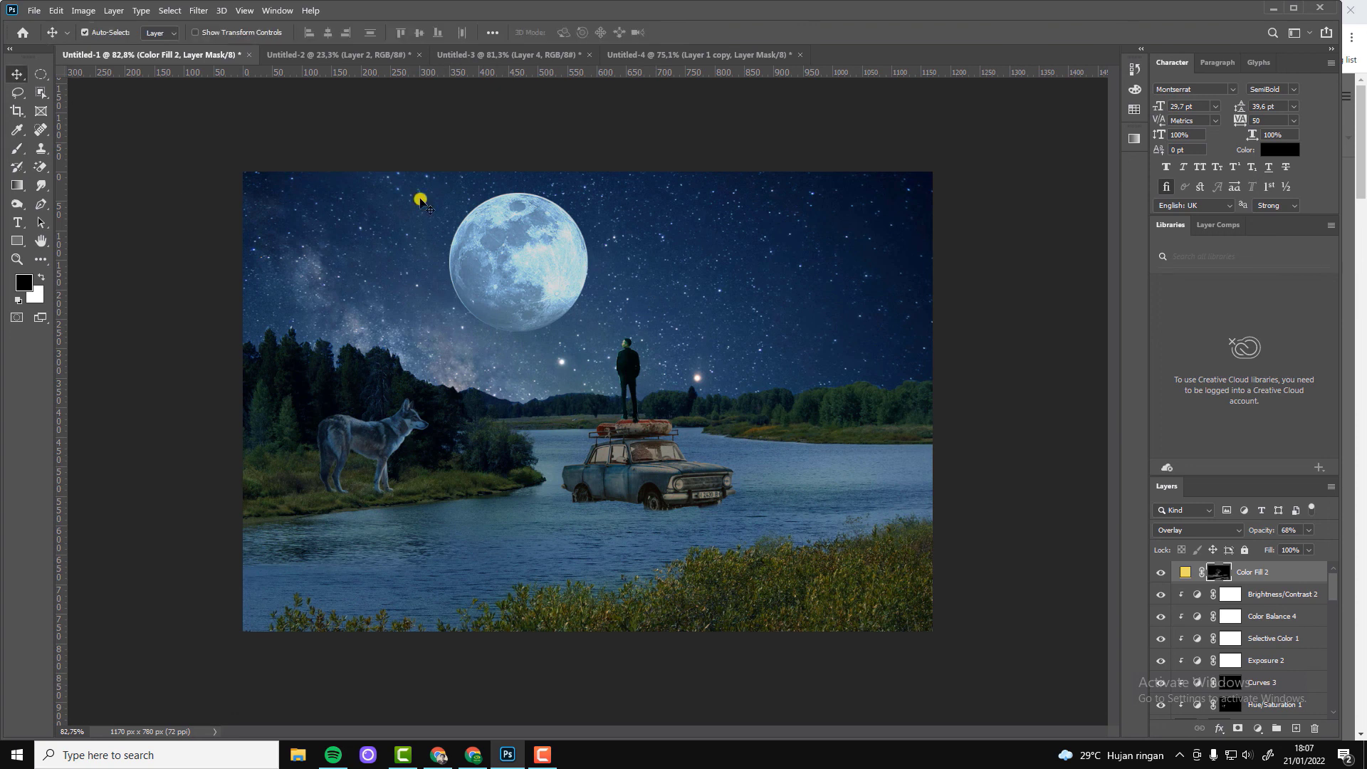
{"action": "scroll", "coordinate": [591, 406], "scroll_direction": "up", "scroll_amount": 1}
{"action": "scroll", "coordinate": [591, 406], "scroll_direction": "down", "scroll_amount": 2}
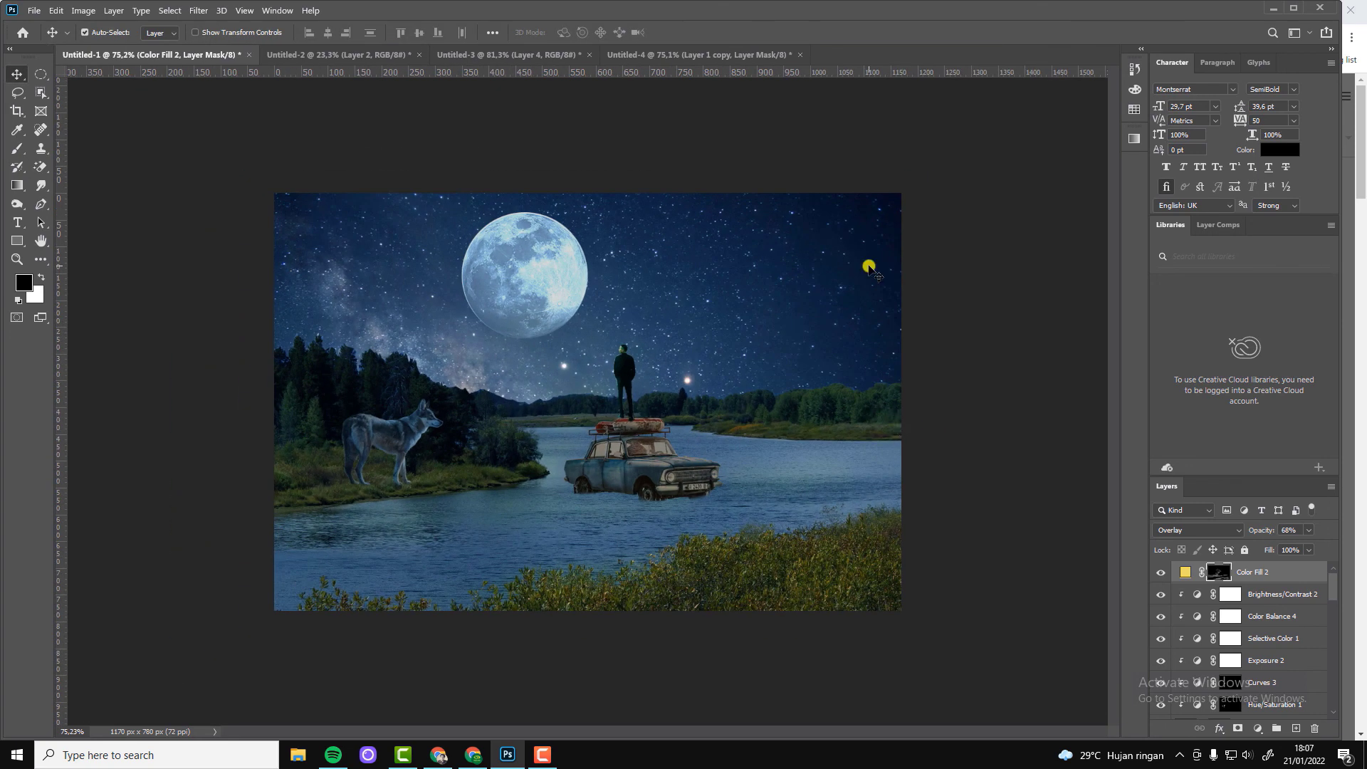
{"action": "scroll", "coordinate": [1238, 641], "scroll_direction": "down", "scroll_amount": 10}
{"action": "left_click", "coordinate": [1185, 666]}
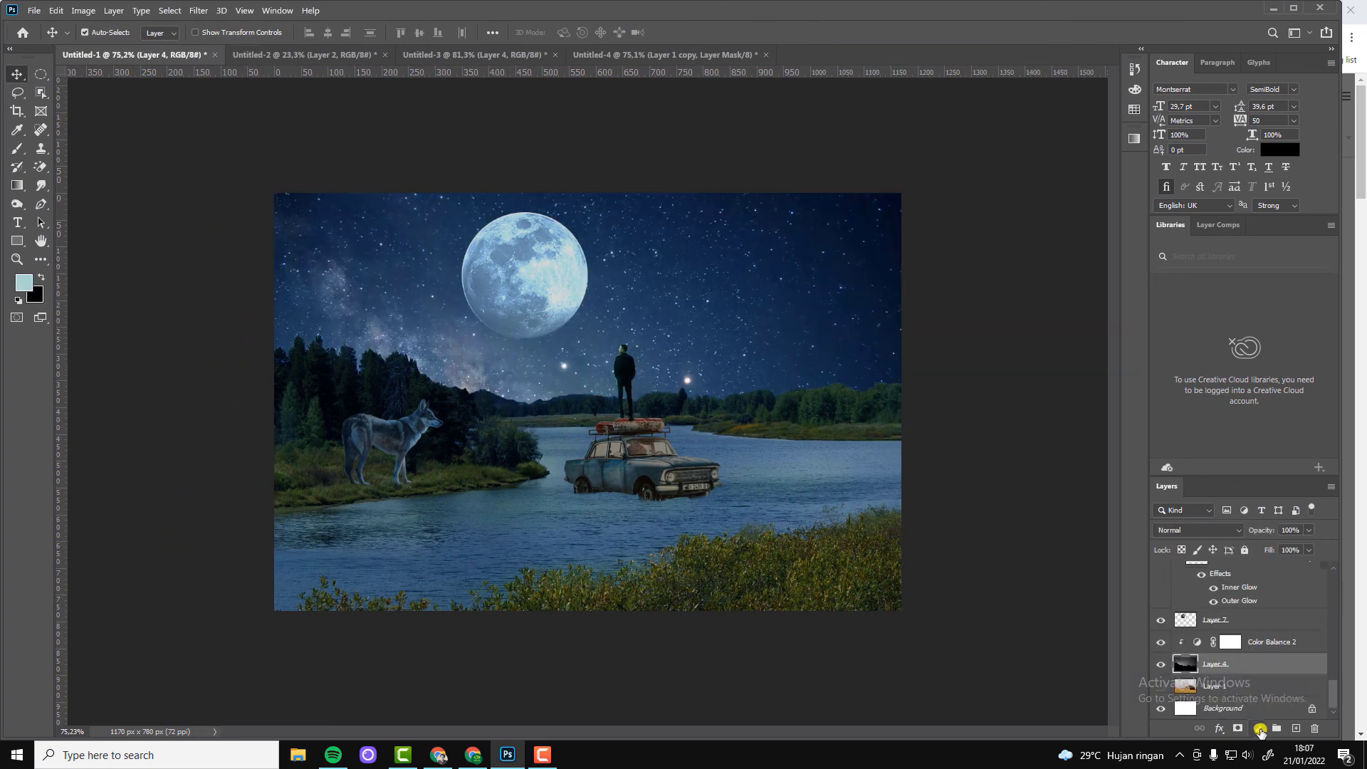
{"action": "left_click", "coordinate": [1259, 729]}
{"action": "left_click", "coordinate": [1285, 547]}
{"action": "mouse_move", "coordinate": [1077, 550]}
{"action": "left_mouse_down"}
{"action": "mouse_move", "coordinate": [1078, 532]}
{"action": "mouse_move", "coordinate": [1084, 545]}
{"action": "left_mouse_up"}
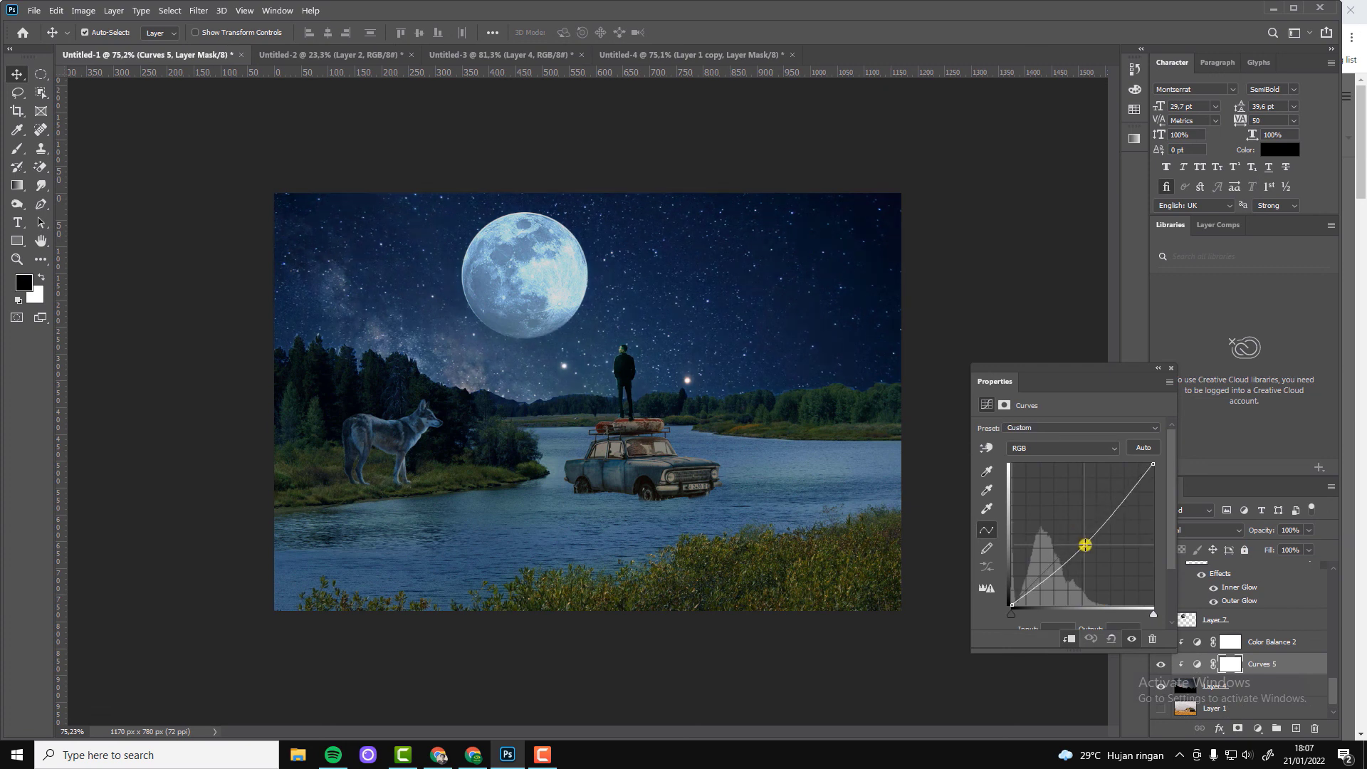
{"action": "left_click", "coordinate": [1170, 368]}
Step: Change the moon's Color Fill 1 to a brighter blue, keeping Linear Dodge (Add)
{"action": "scroll", "coordinate": [1196, 605], "scroll_direction": "up", "scroll_amount": 2}
{"action": "left_click", "coordinate": [1161, 571]}
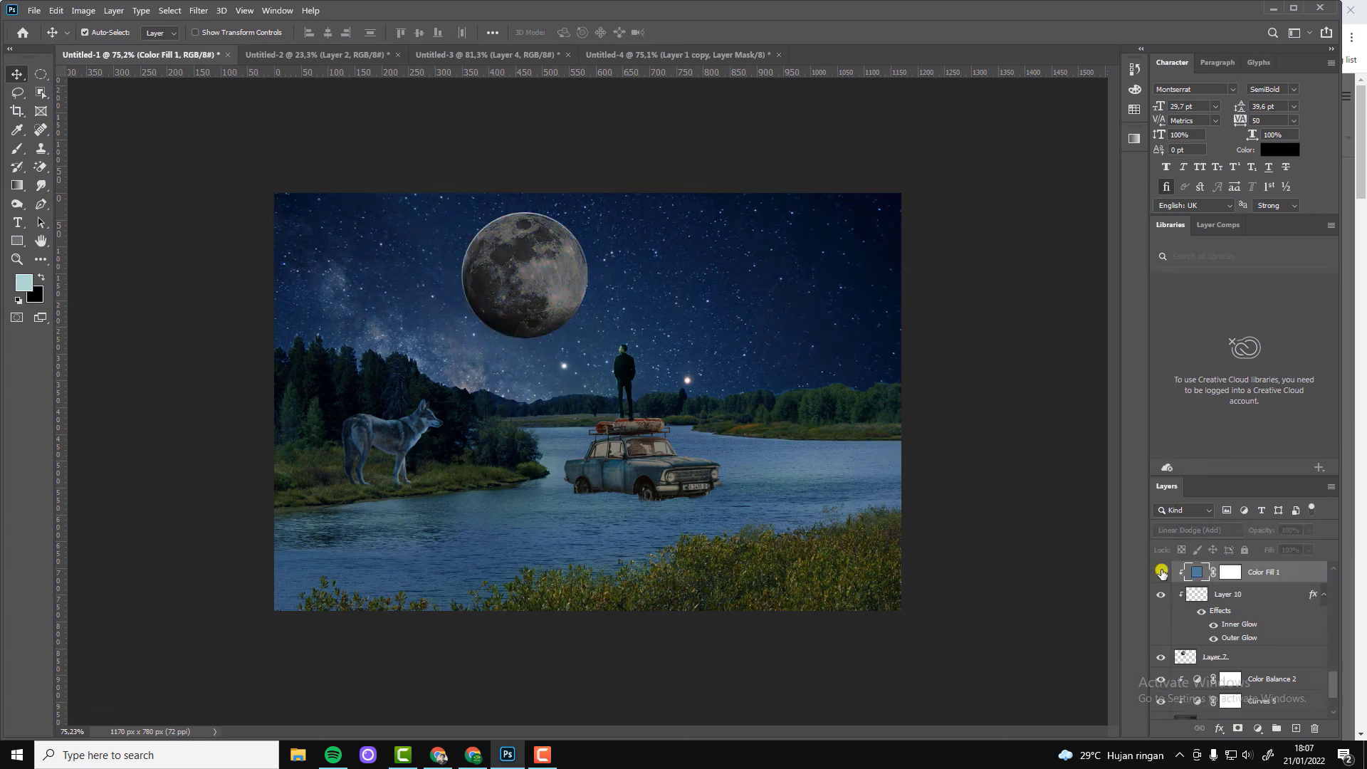
{"action": "double_click", "coordinate": [1200, 573]}
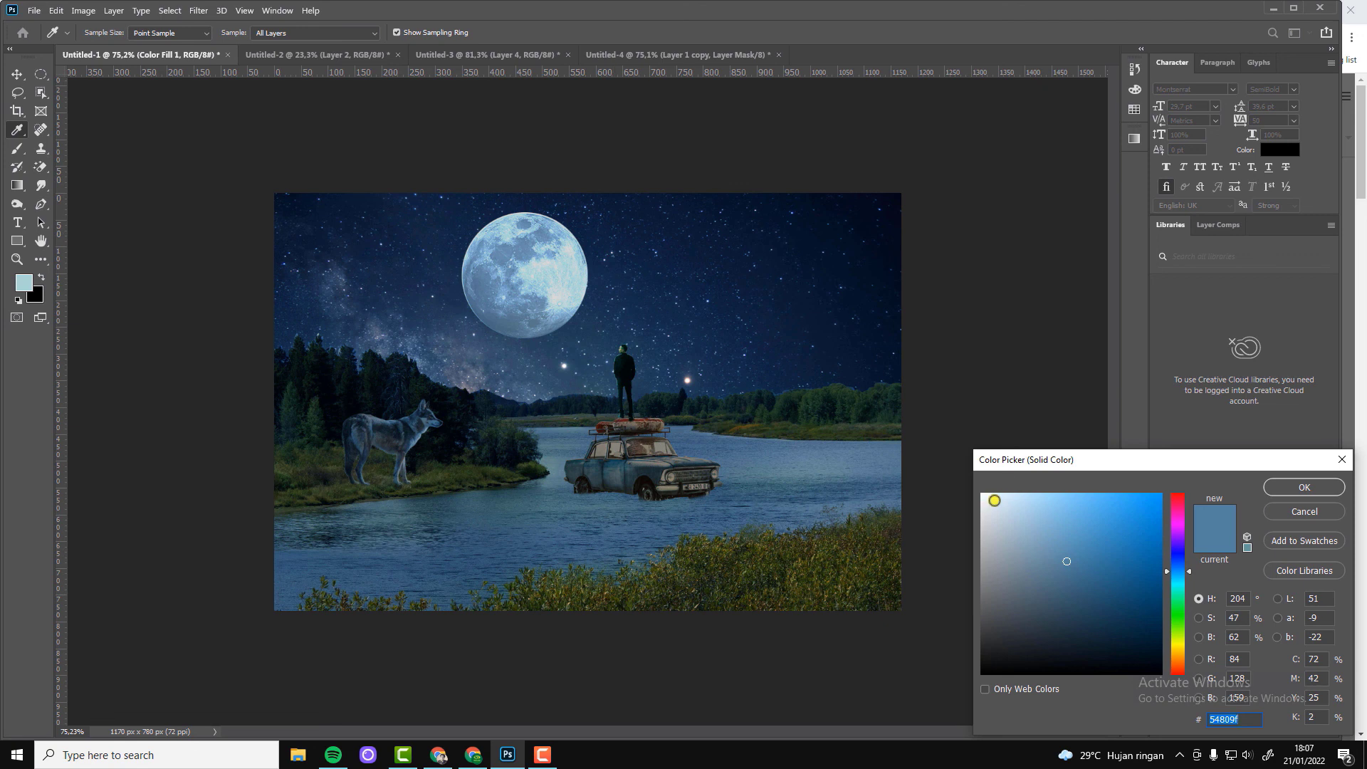
{"action": "left_click_drag", "start_coordinate": [995, 500], "coordinate": [989, 499]}
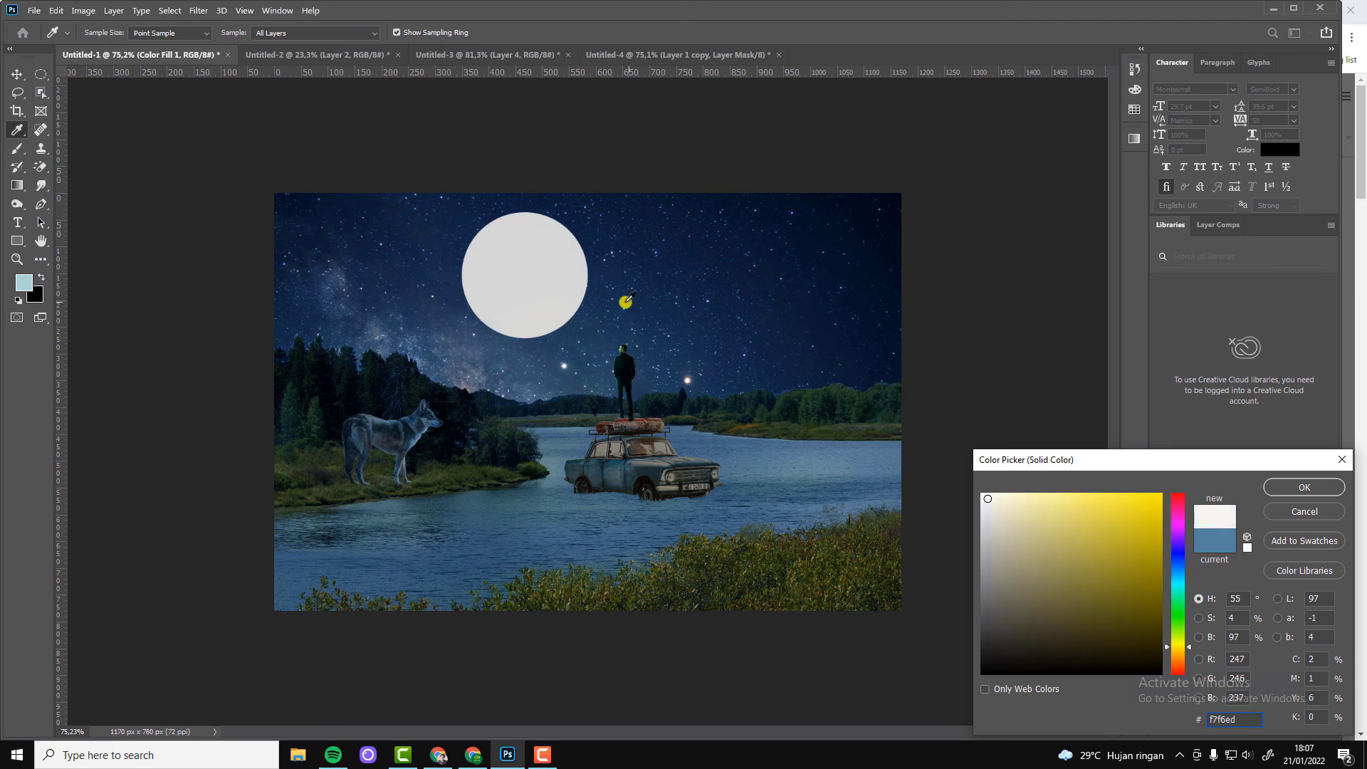
{"action": "left_click_drag", "start_coordinate": [627, 299], "coordinate": [601, 314]}
{"action": "left_click", "coordinate": [1146, 582]}
{"action": "left_click", "coordinate": [1306, 488]}
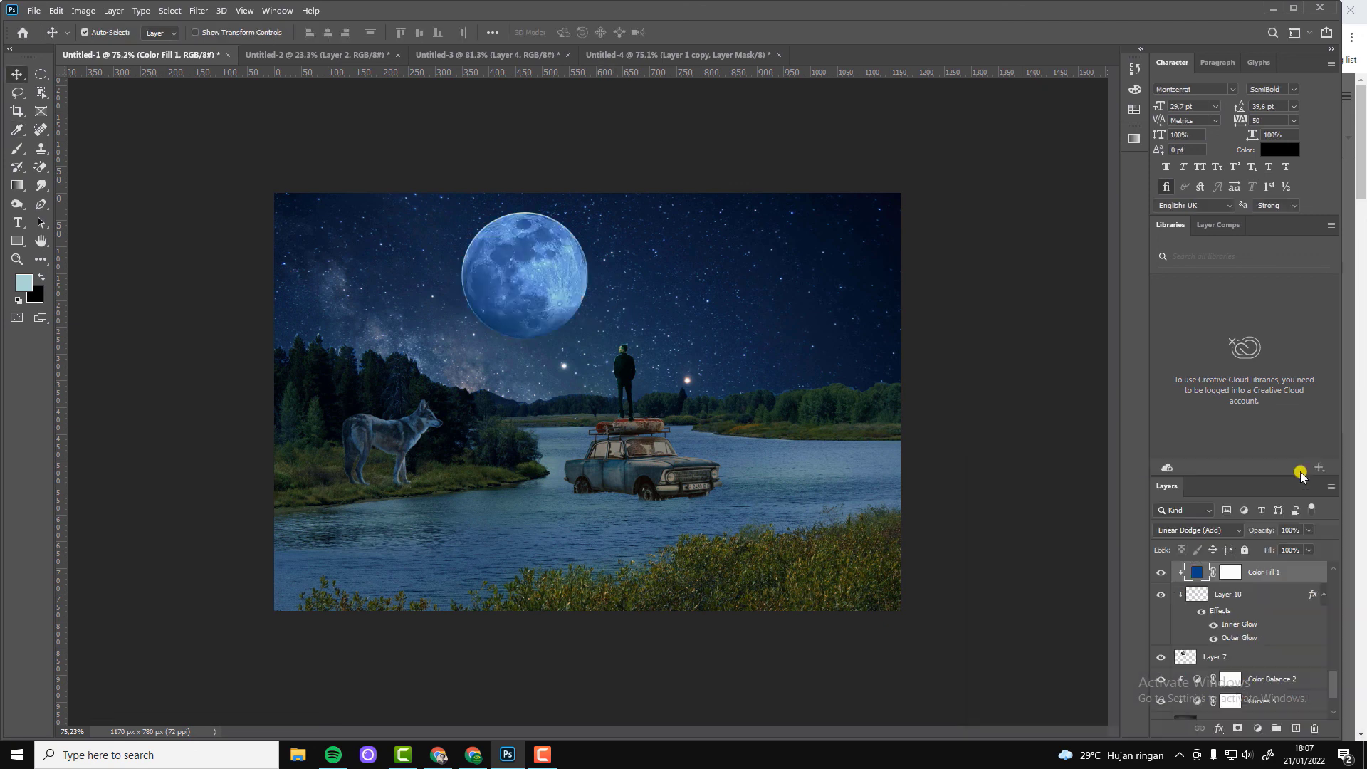
{"action": "left_click", "coordinate": [1233, 535]}
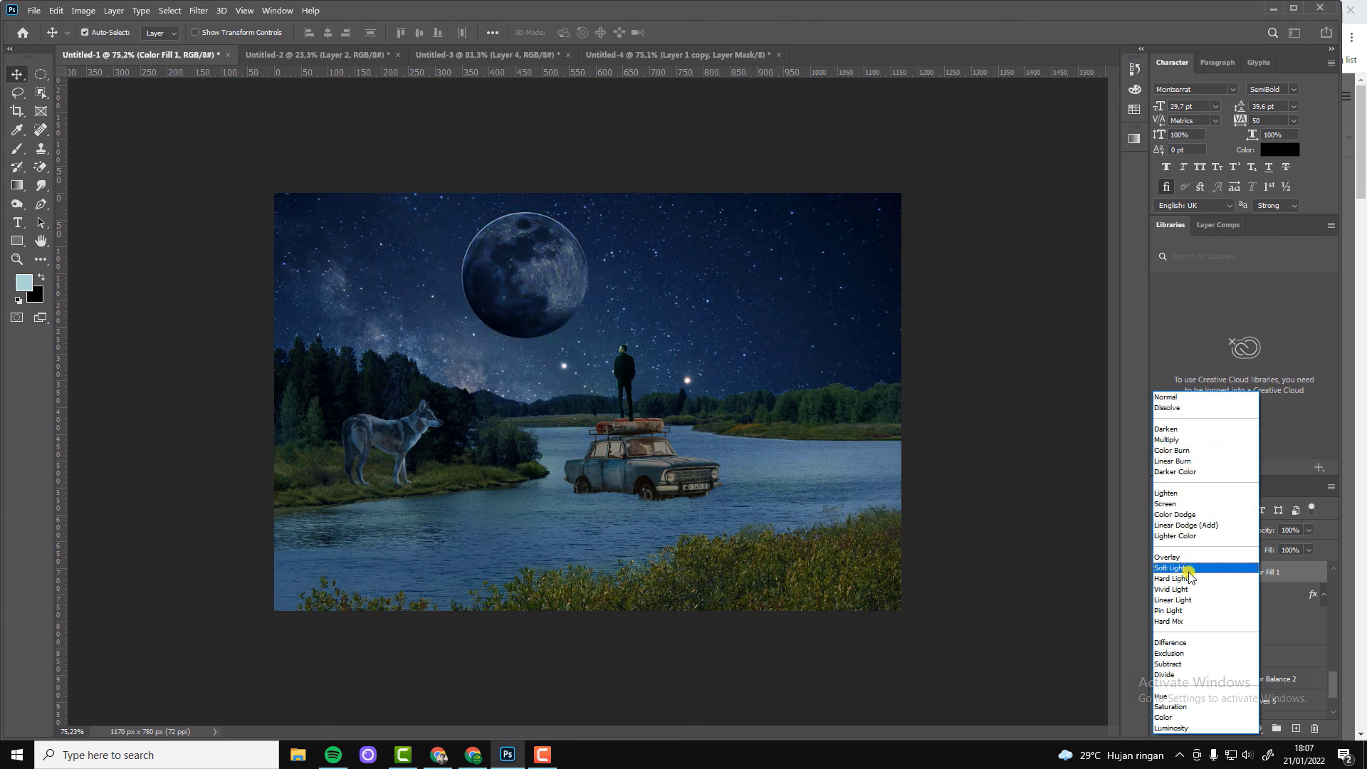
{"action": "left_click", "coordinate": [563, 518]}
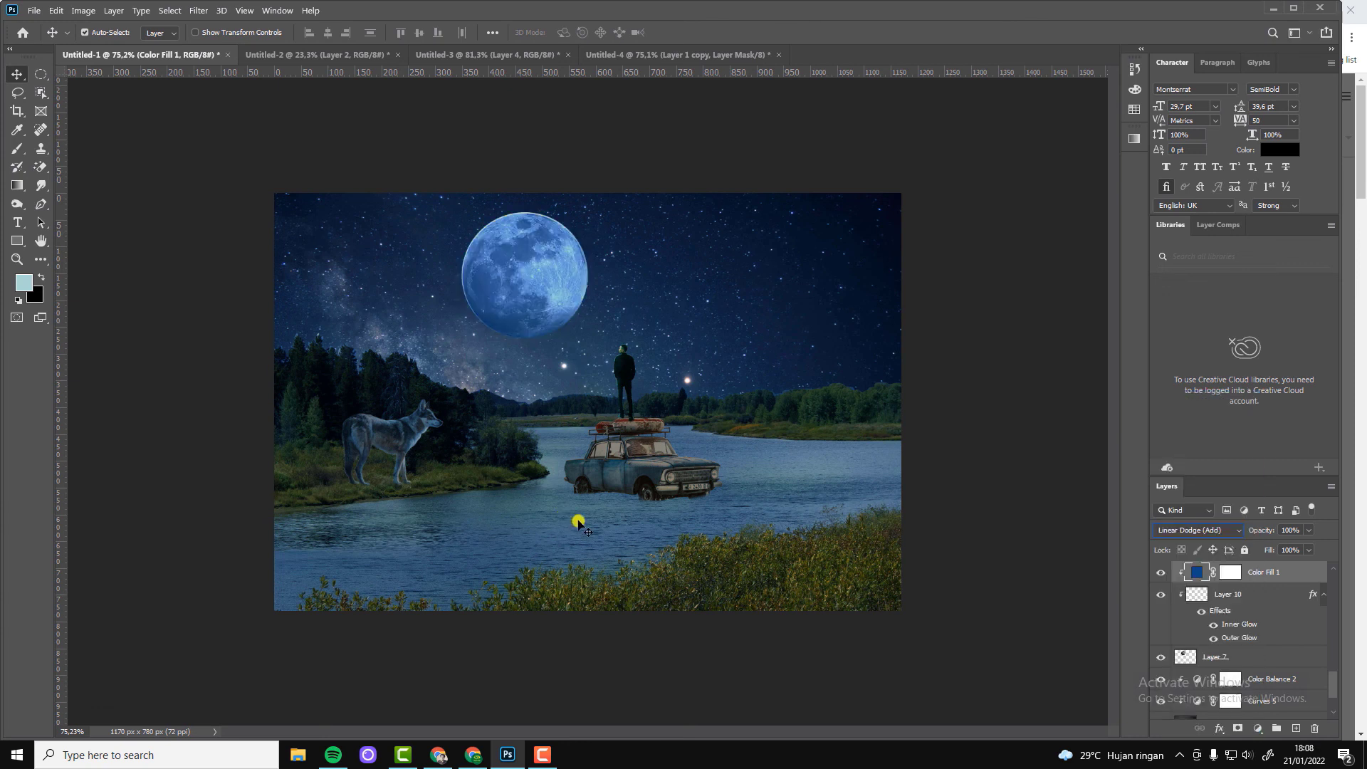
Step: Compare the moon glow by toggling Layer 10, then select Layer 10
{"action": "left_click", "coordinate": [1164, 595]}
{"action": "left_click", "coordinate": [1165, 595]}
{"action": "left_click", "coordinate": [1235, 616]}
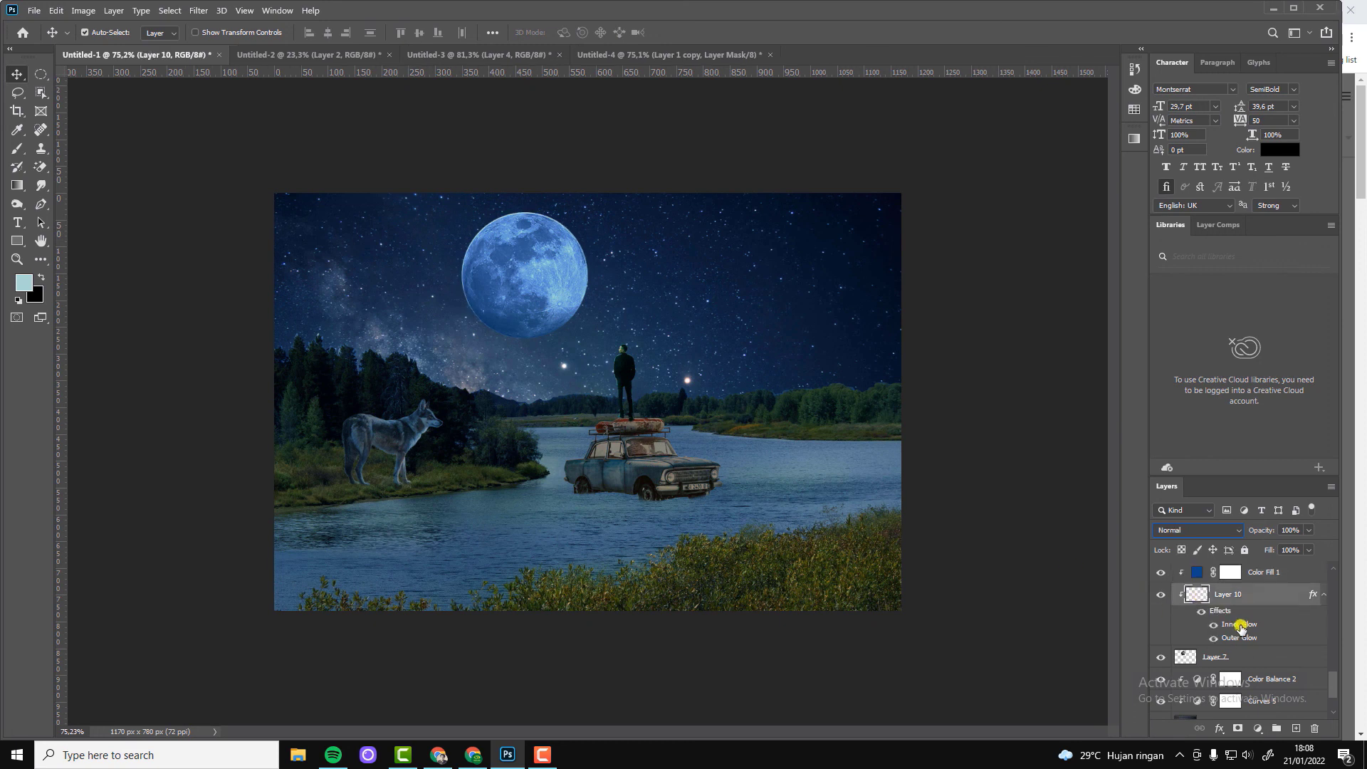
Step: Try Layer 10's Outer Glow at 100% opacity and 35 px, then turn it off
{"action": "double_click", "coordinate": [1240, 627]}
{"action": "left_click", "coordinate": [845, 645]}
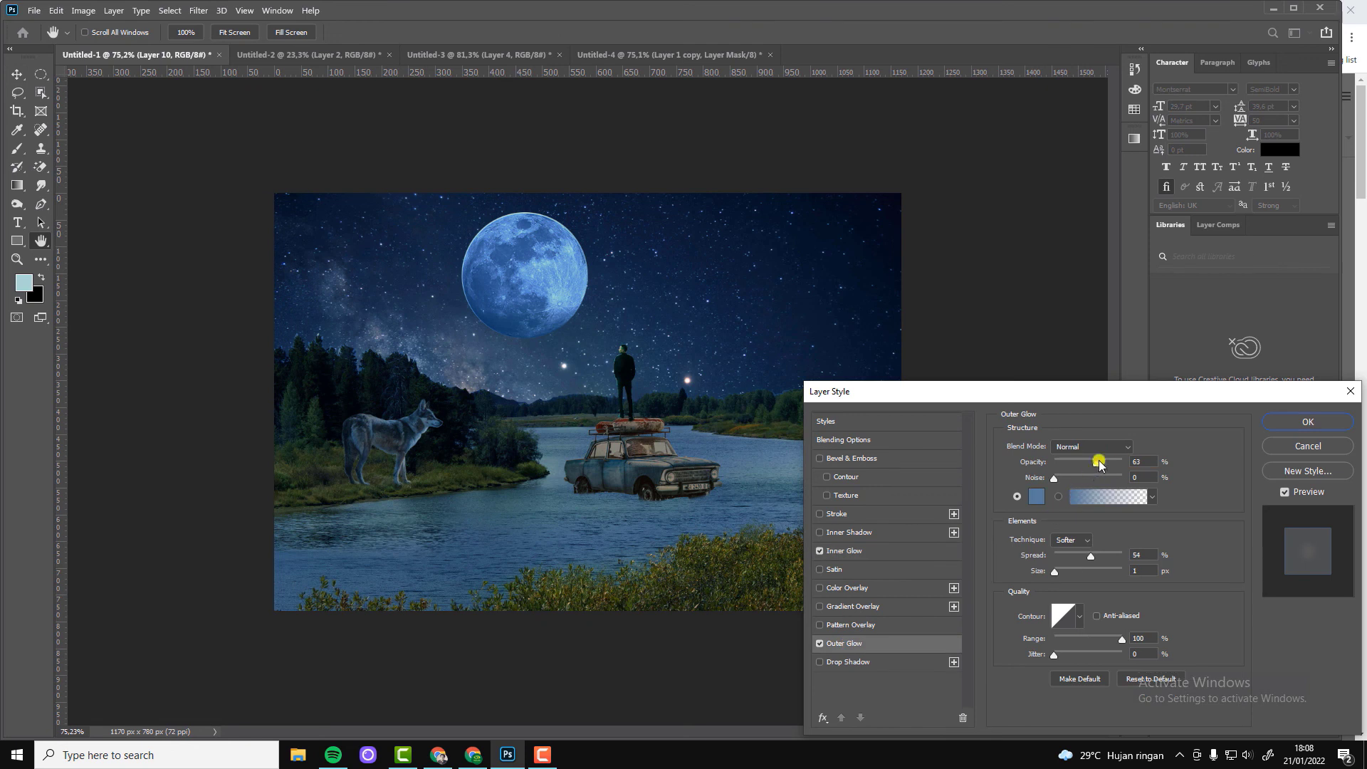
{"action": "left_click_drag", "start_coordinate": [1098, 464], "coordinate": [1123, 463]}
{"action": "left_click_drag", "start_coordinate": [1053, 573], "coordinate": [1067, 572]}
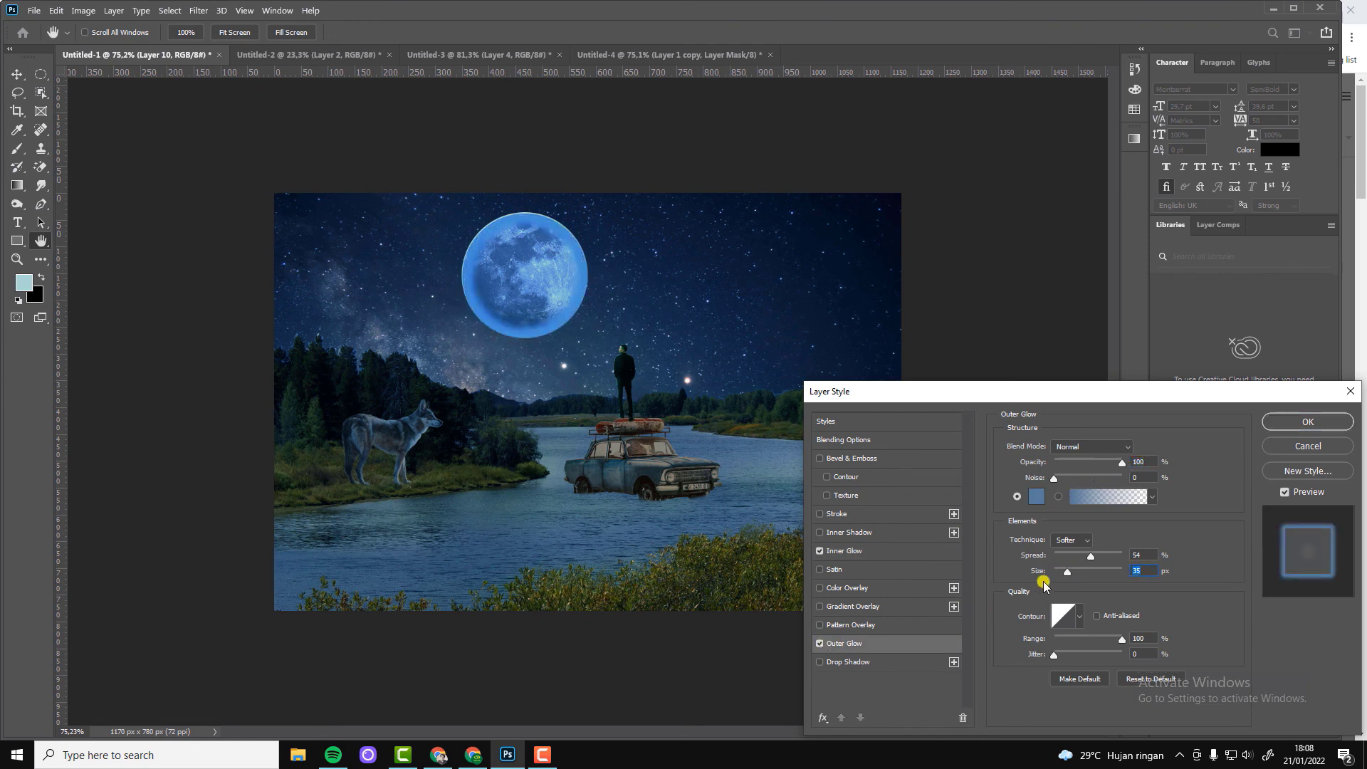
{"action": "left_click", "coordinate": [819, 643]}
Step: Set the moon's Inner Glow to a pale colour, 144 px size, Color Dodge mode
{"action": "left_click", "coordinate": [841, 552]}
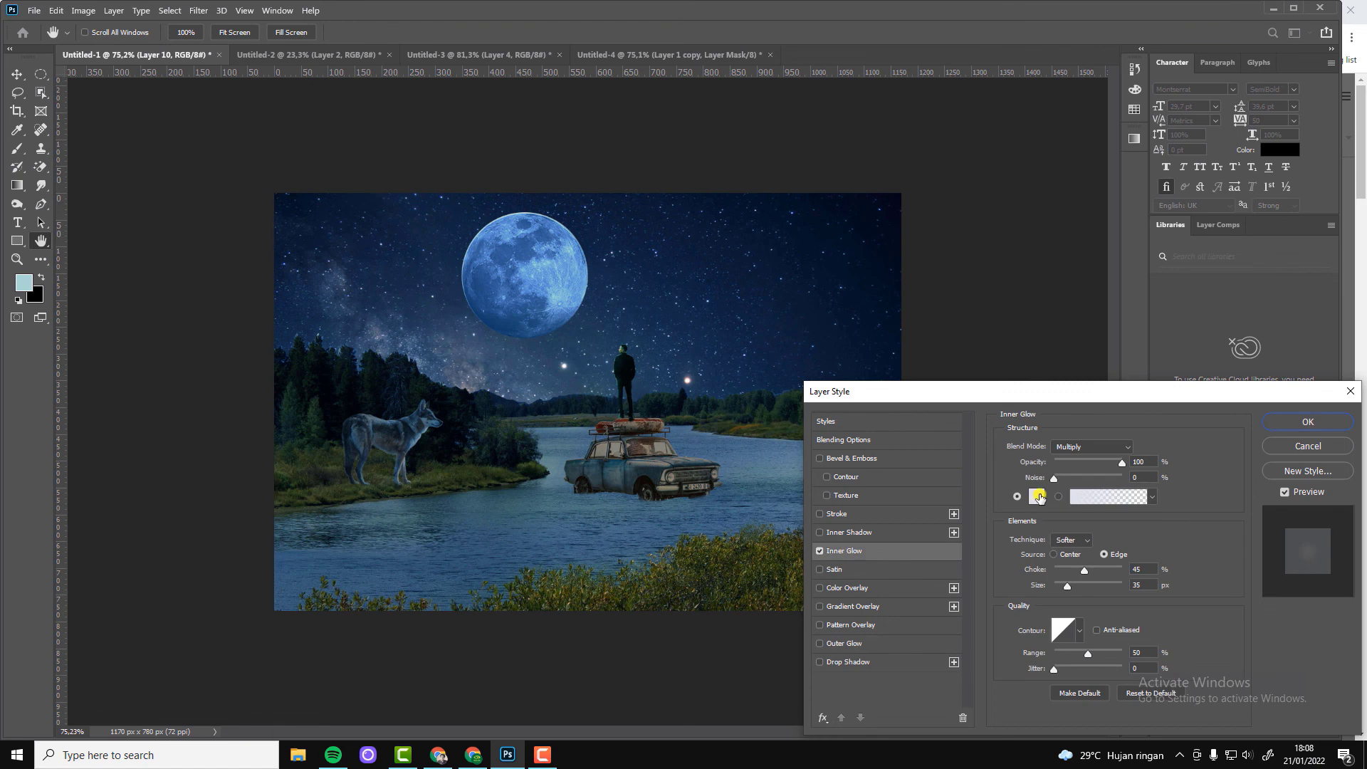
{"action": "left_click", "coordinate": [1038, 497]}
{"action": "left_click", "coordinate": [1294, 484]}
{"action": "left_click_drag", "start_coordinate": [1071, 588], "coordinate": [1095, 585]}
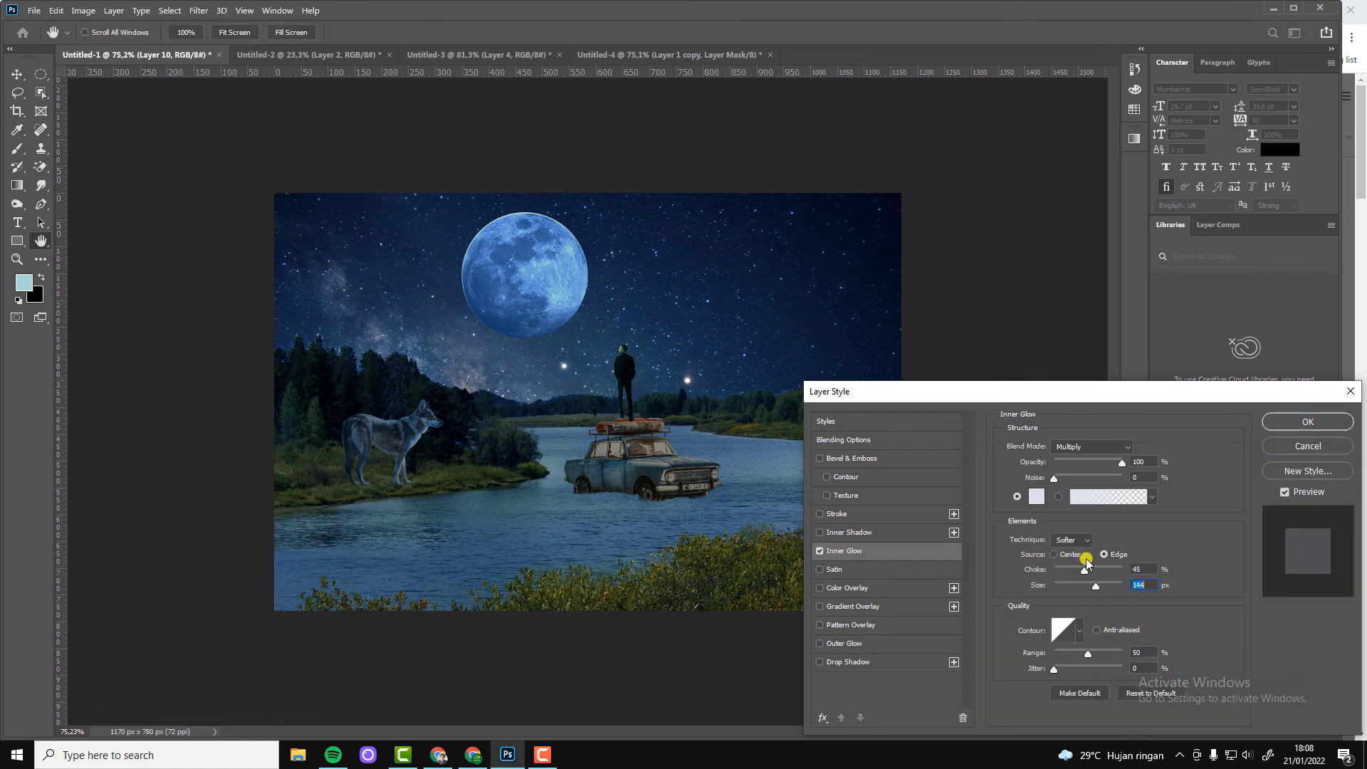
{"action": "left_click", "coordinate": [1122, 446]}
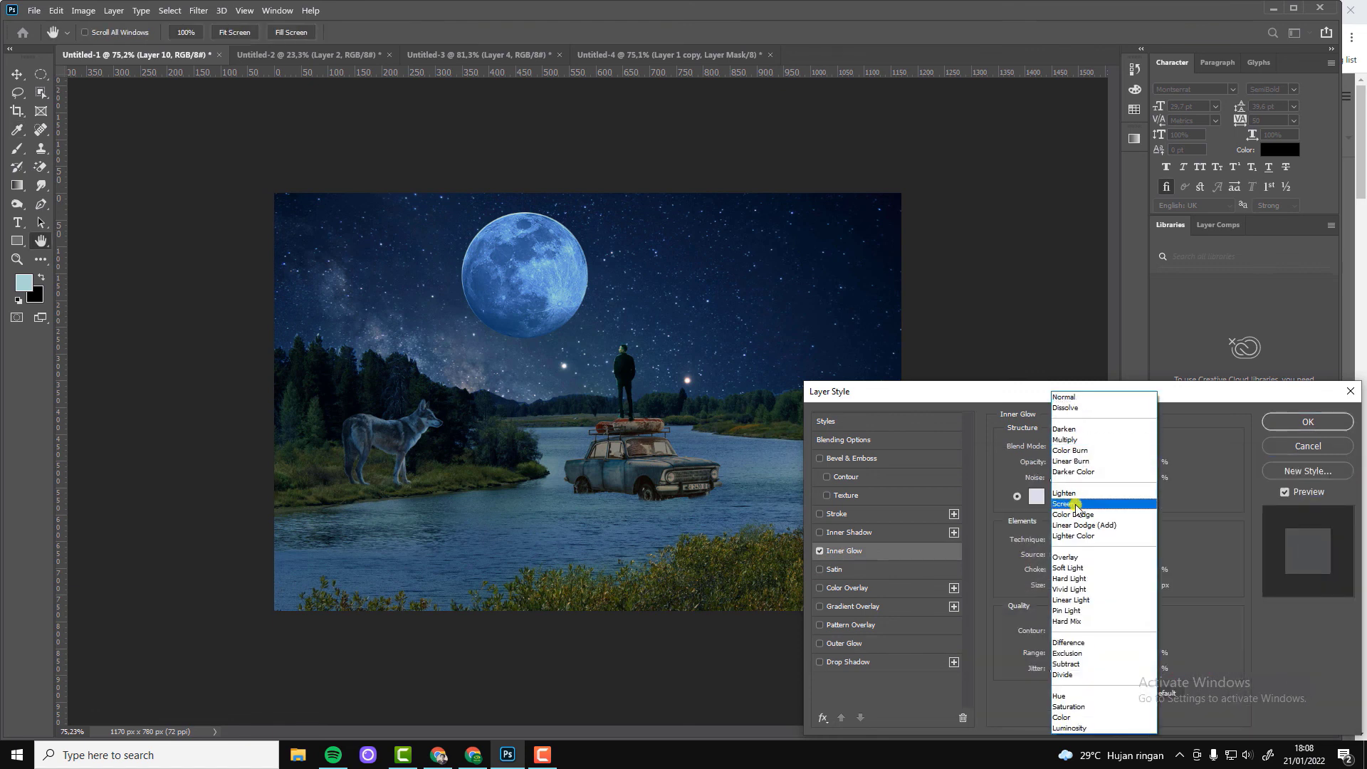
{"action": "left_click", "coordinate": [1143, 512]}
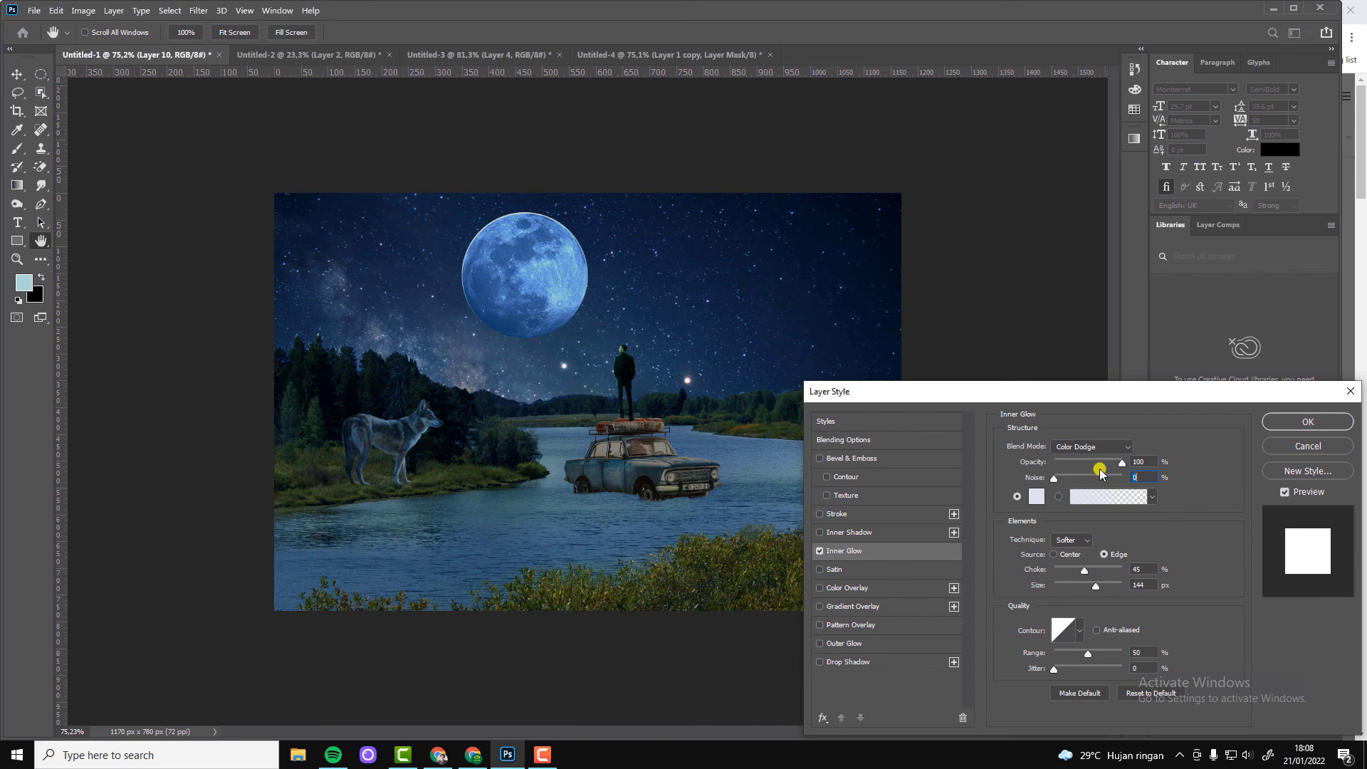
{"action": "left_click", "coordinate": [1123, 463]}
{"action": "left_click", "coordinate": [1307, 422]}
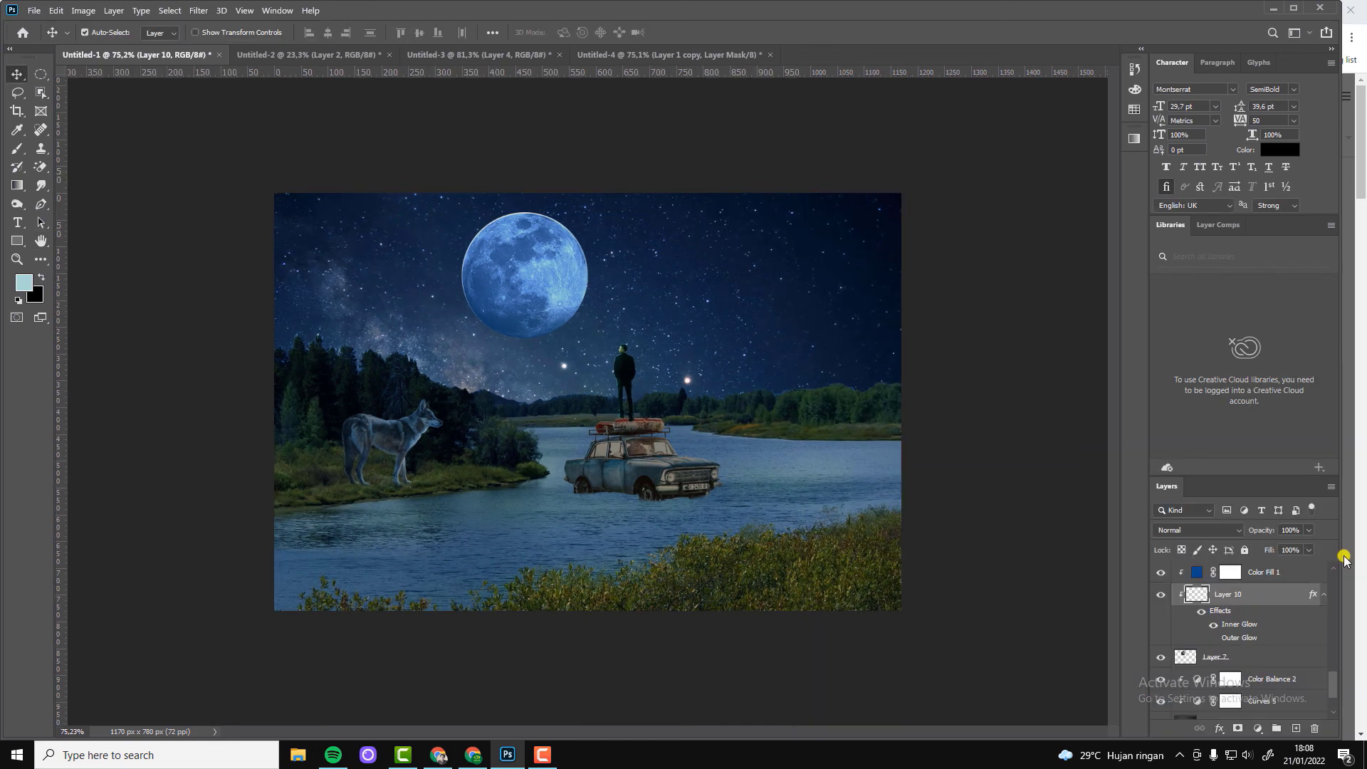
Step: Camera Raw grade on Layer 11: temperature -20, tint -14, shadows -18, blacks +31, vignette -36
{"action": "left_click", "coordinate": [1296, 727]}
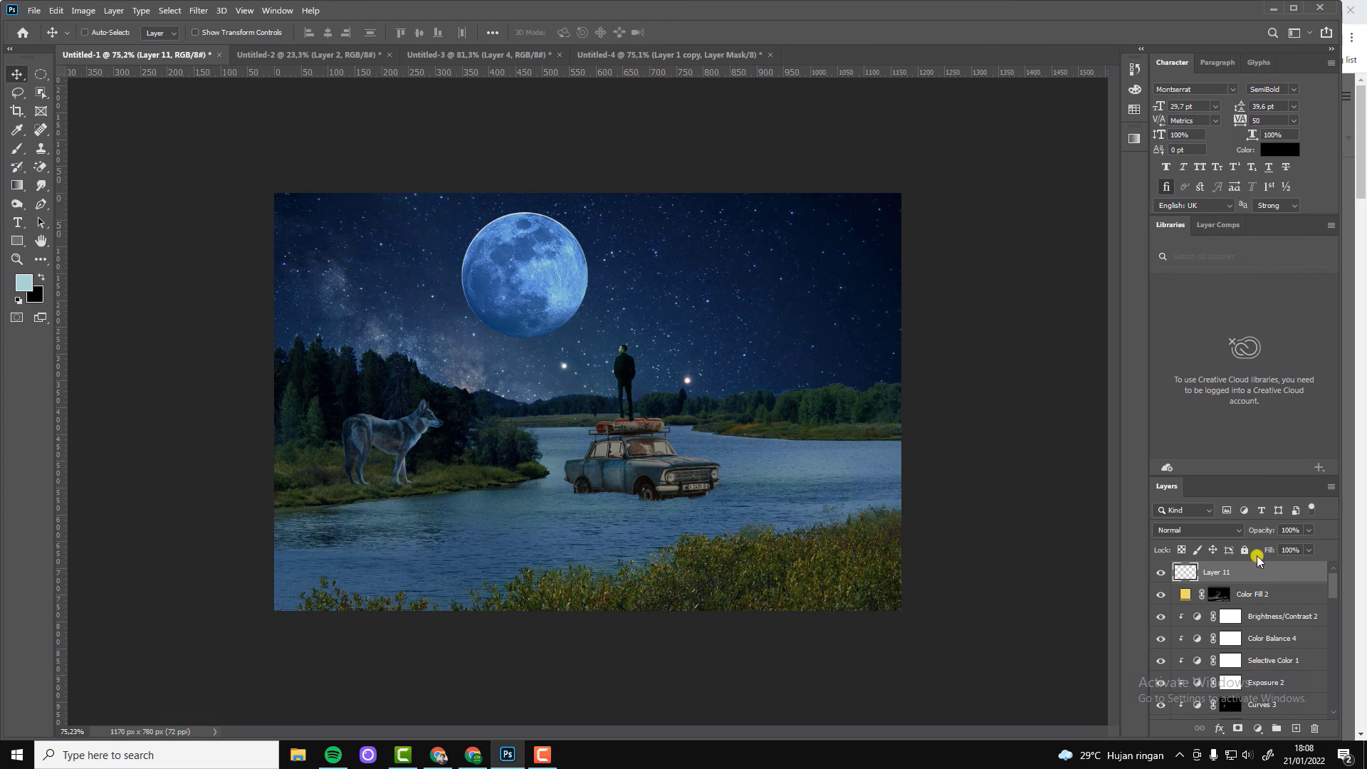
{"action": "left_click", "coordinate": [199, 10]}
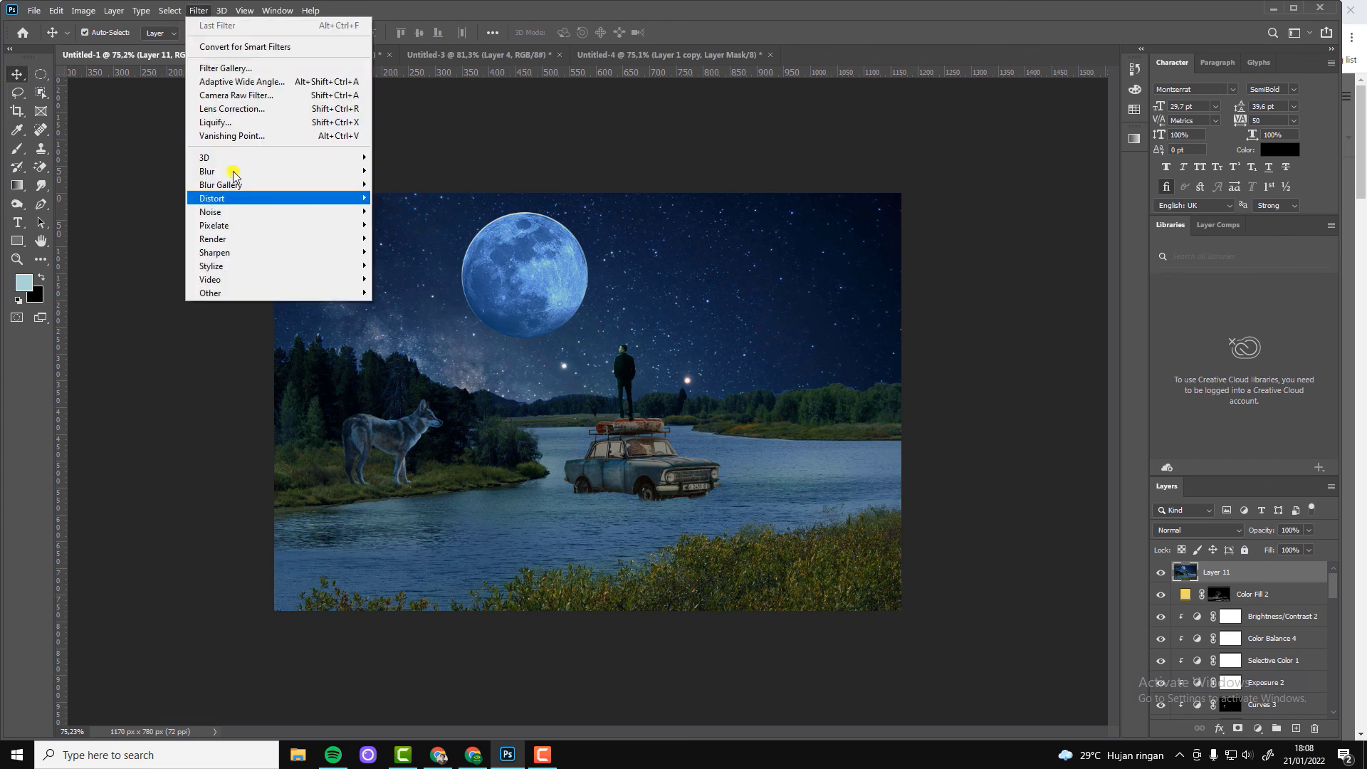
{"action": "left_click", "coordinate": [817, 129]}
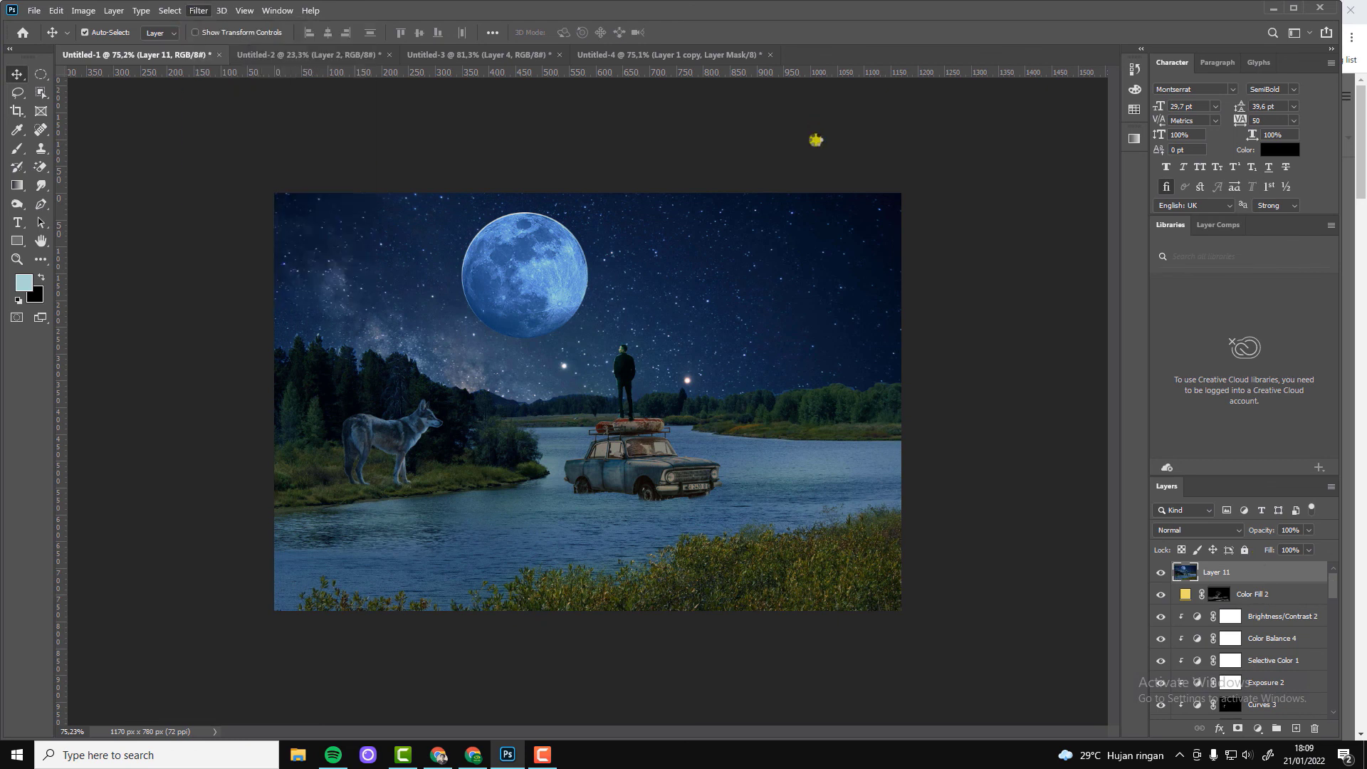
{"action": "key", "text": "ctrl+shift+a"}
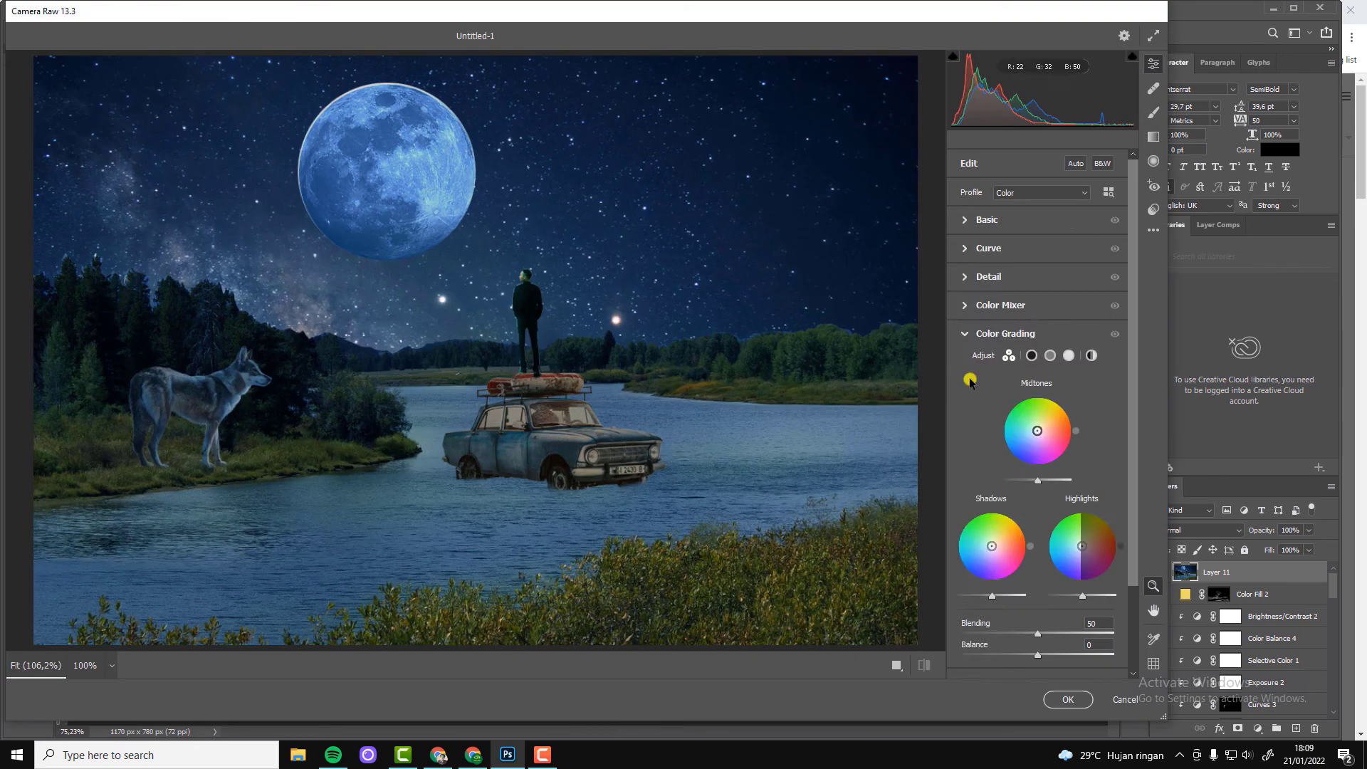
{"action": "left_click", "coordinate": [986, 219]}
{"action": "mouse_move", "coordinate": [1034, 278]}
{"action": "left_mouse_down"}
{"action": "mouse_move", "coordinate": [1051, 279]}
{"action": "mouse_move", "coordinate": [1023, 276]}
{"action": "mouse_move", "coordinate": [1040, 332]}
{"action": "mouse_move", "coordinate": [1025, 354]}
{"action": "mouse_move", "coordinate": [1042, 354]}
{"action": "mouse_move", "coordinate": [1026, 399]}
{"action": "mouse_move", "coordinate": [1061, 440]}
{"action": "left_mouse_up"}
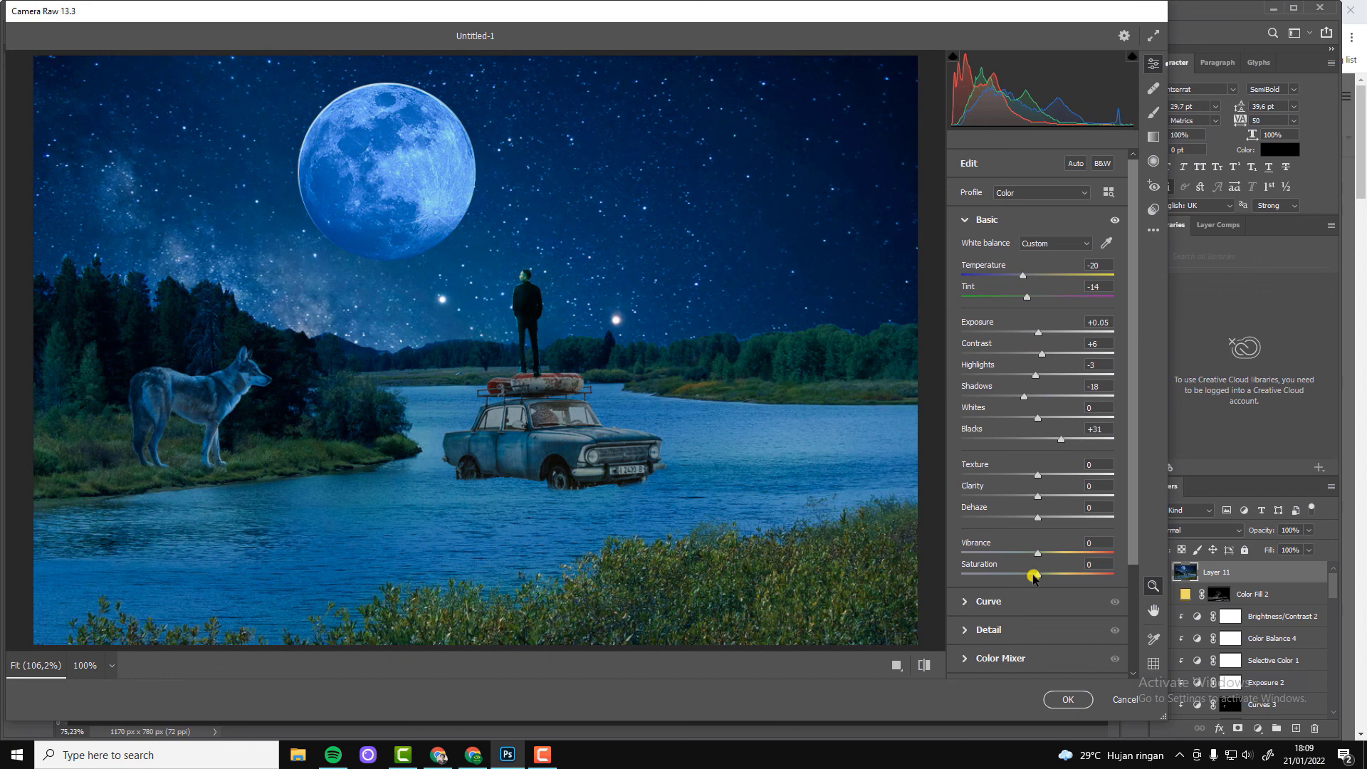
{"action": "scroll", "coordinate": [978, 632], "scroll_direction": "down", "scroll_amount": 3}
{"action": "left_click", "coordinate": [975, 626]}
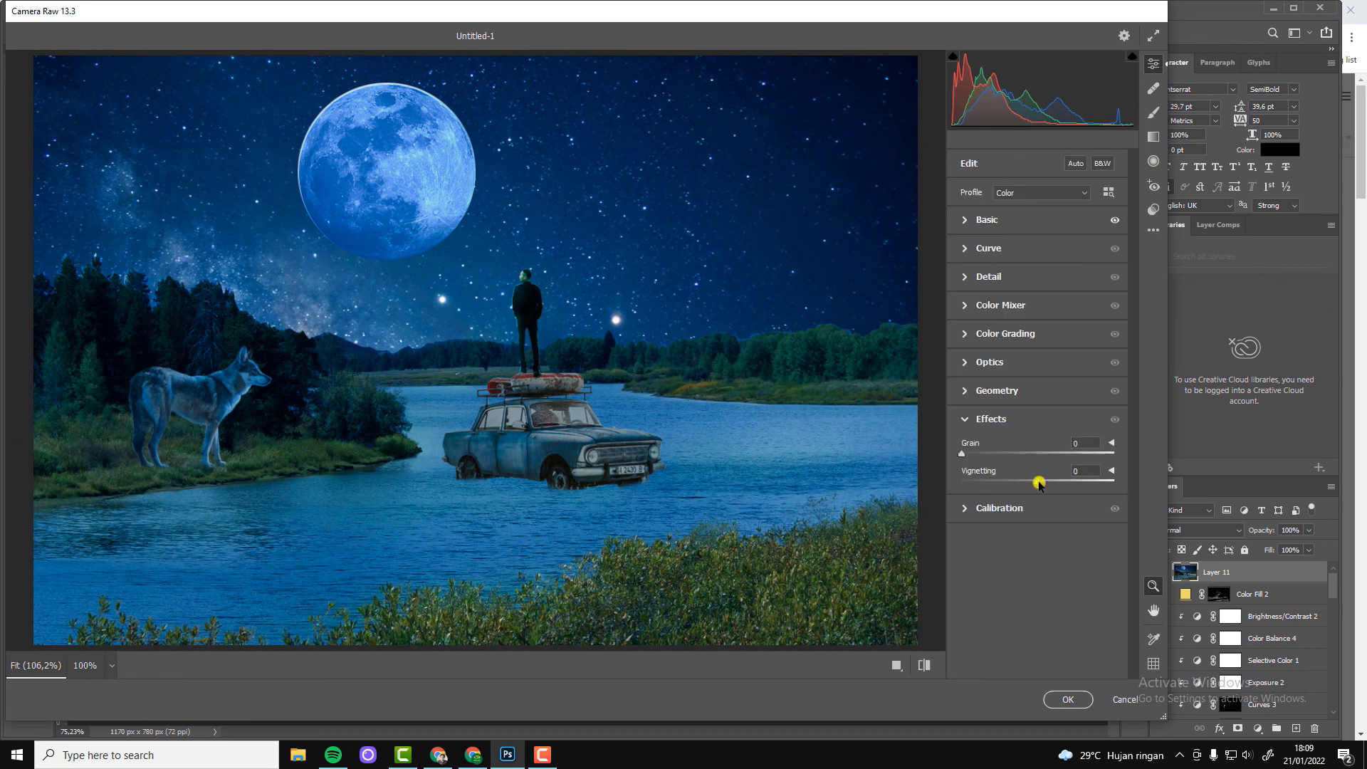
{"action": "left_click_drag", "start_coordinate": [1038, 484], "coordinate": [1011, 485]}
{"action": "left_click", "coordinate": [1071, 702]}
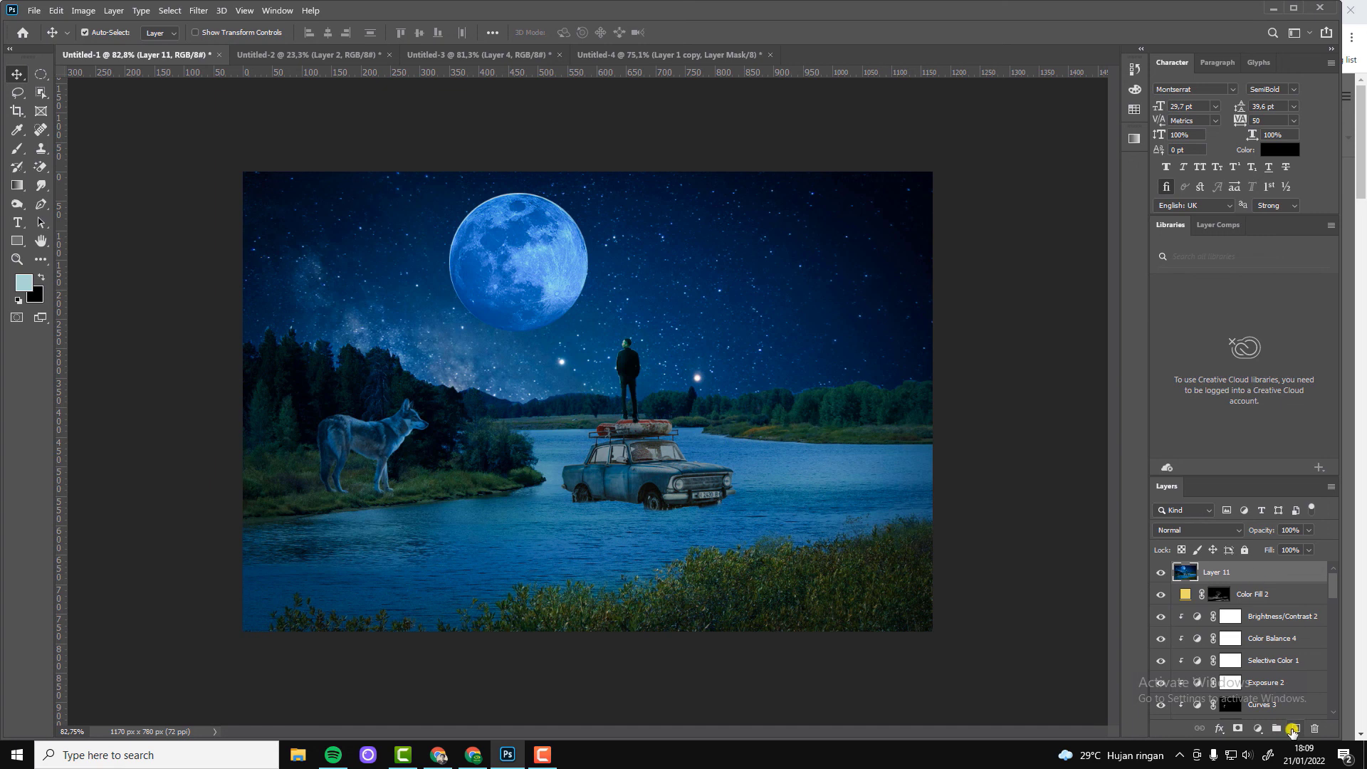
Step: Create Layer 12 and add a Color Lookup adjustment above it
{"action": "left_click", "coordinate": [1295, 727]}
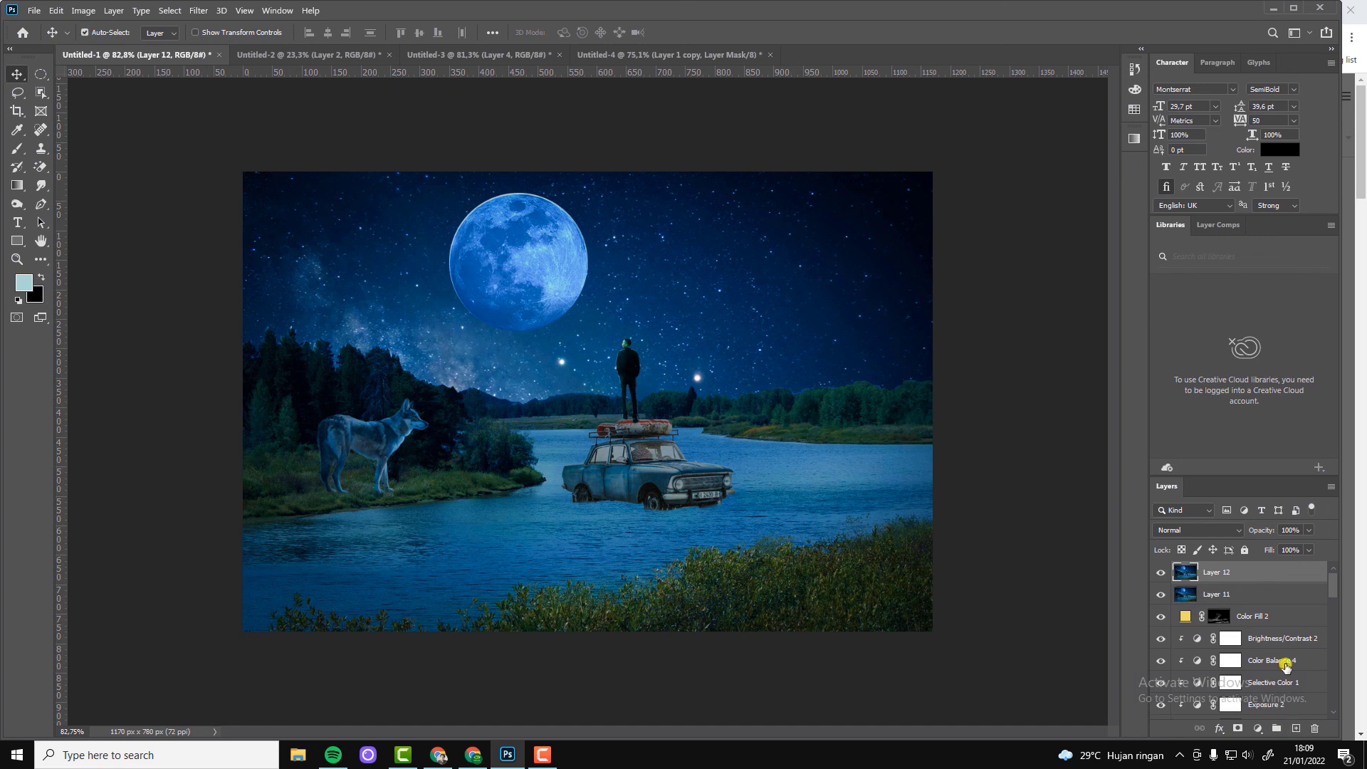
{"action": "left_click", "coordinate": [1260, 730]}
{"action": "left_click", "coordinate": [1274, 644]}
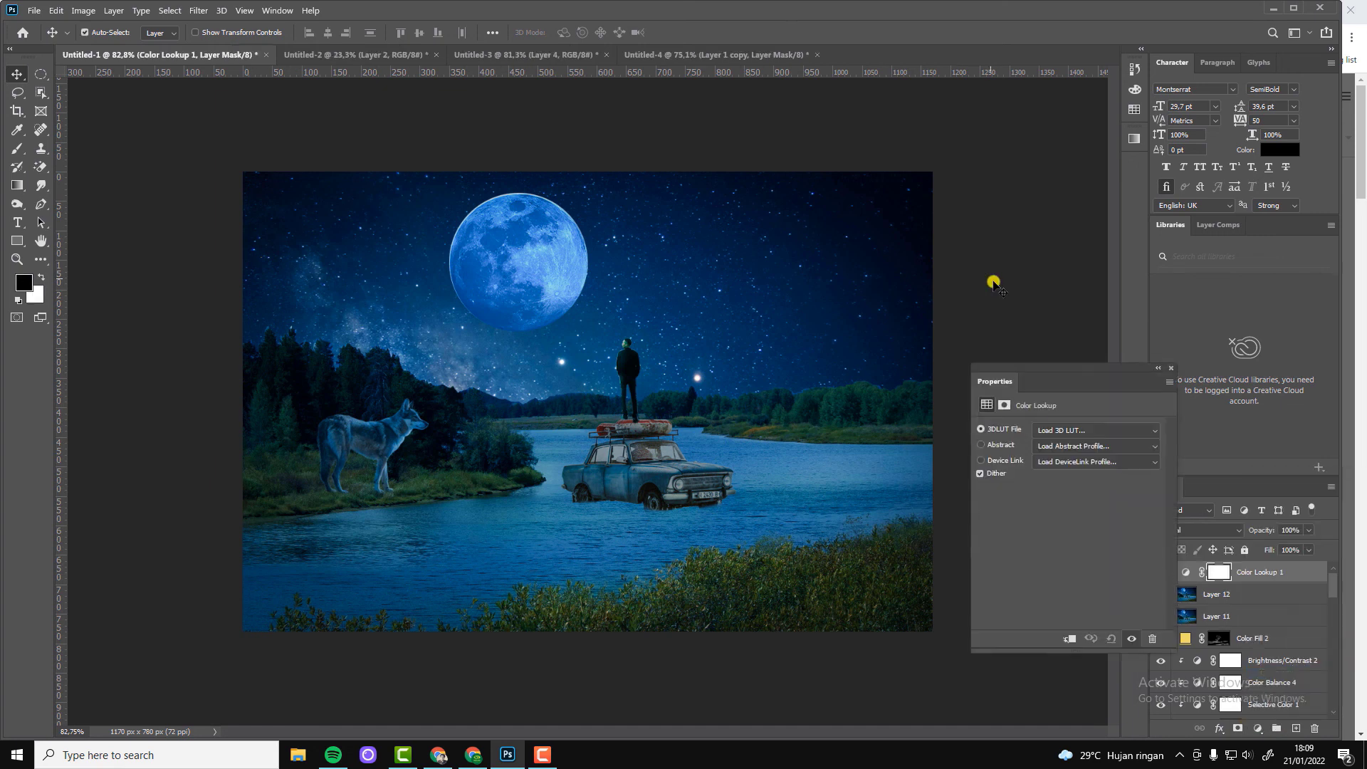
Step: Browse the 3DLUT files and settle on FallColors.look, comparing it on and off
{"action": "left_click", "coordinate": [1060, 429]}
{"action": "scroll", "coordinate": [1077, 429], "scroll_direction": "up", "scroll_amount": 12}
{"action": "scroll", "coordinate": [1077, 429], "scroll_direction": "up", "scroll_amount": 12}
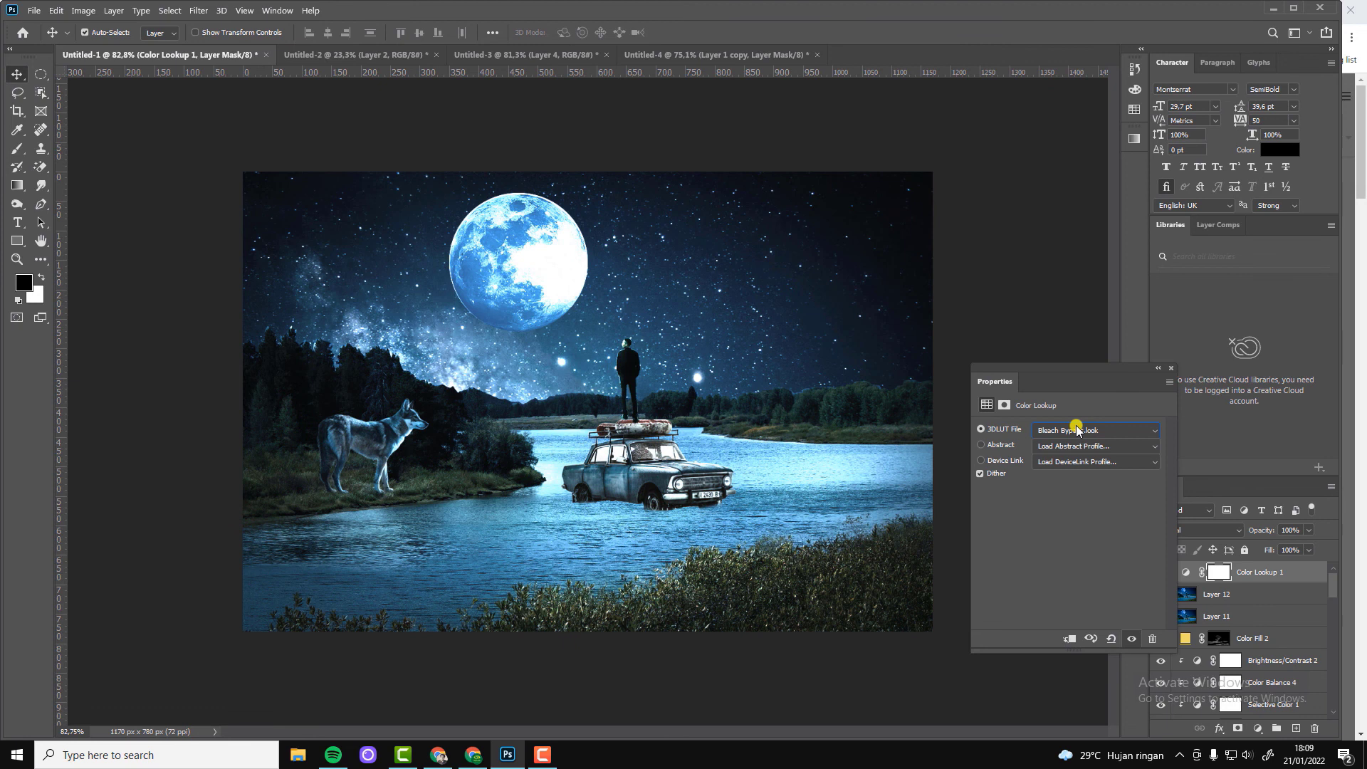
{"action": "scroll", "coordinate": [1077, 429], "scroll_direction": "down", "scroll_amount": 2}
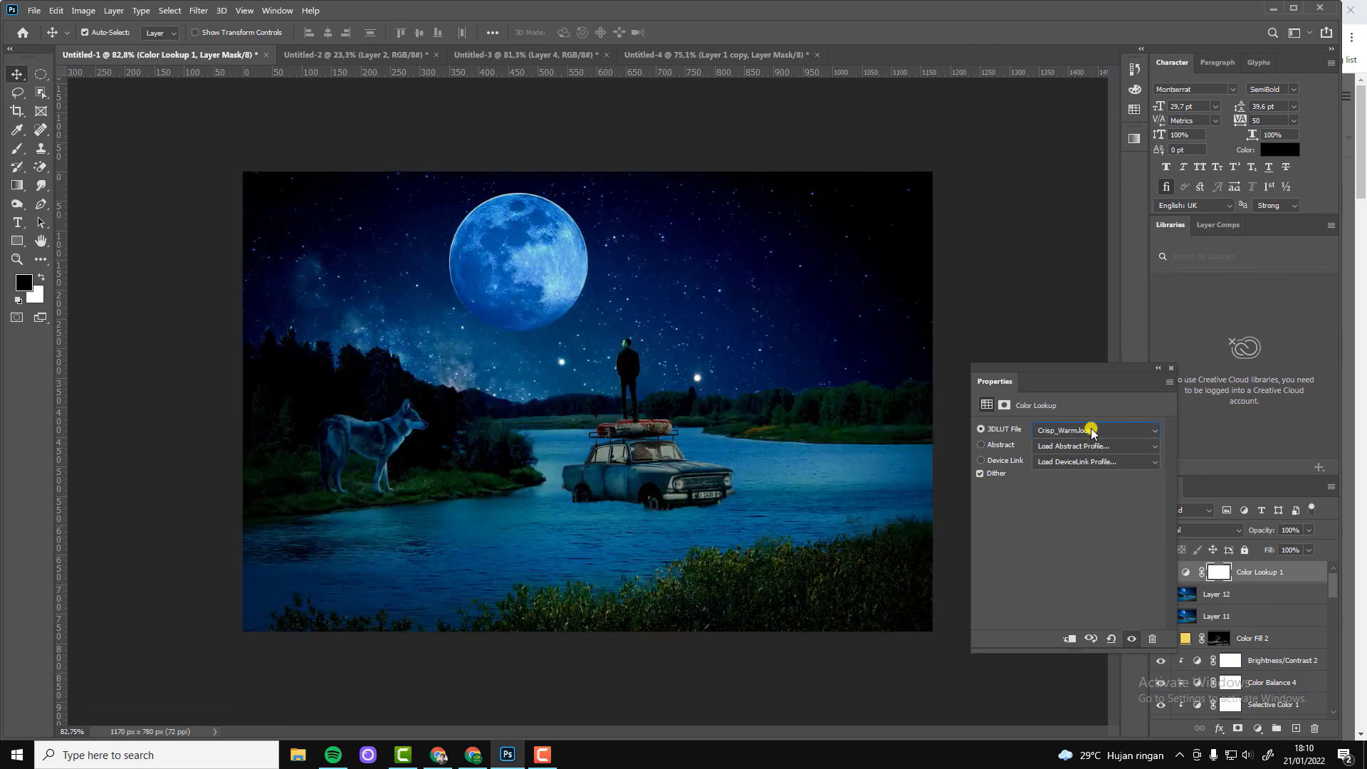
{"action": "scroll", "coordinate": [1081, 431], "scroll_direction": "down", "scroll_amount": 2}
{"action": "scroll", "coordinate": [1091, 432], "scroll_direction": "down", "scroll_amount": 1}
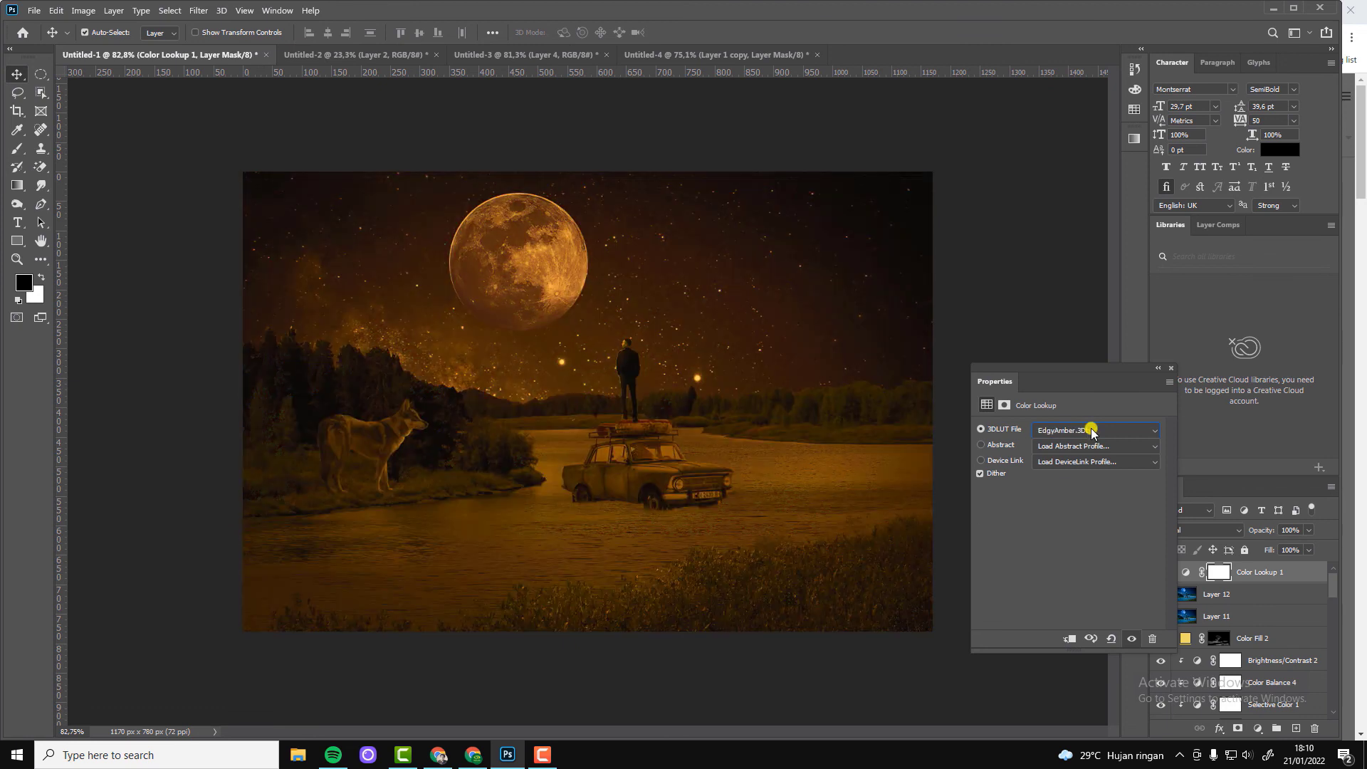
{"action": "scroll", "coordinate": [1091, 432], "scroll_direction": "down", "scroll_amount": 1}
{"action": "left_click", "coordinate": [1170, 368]}
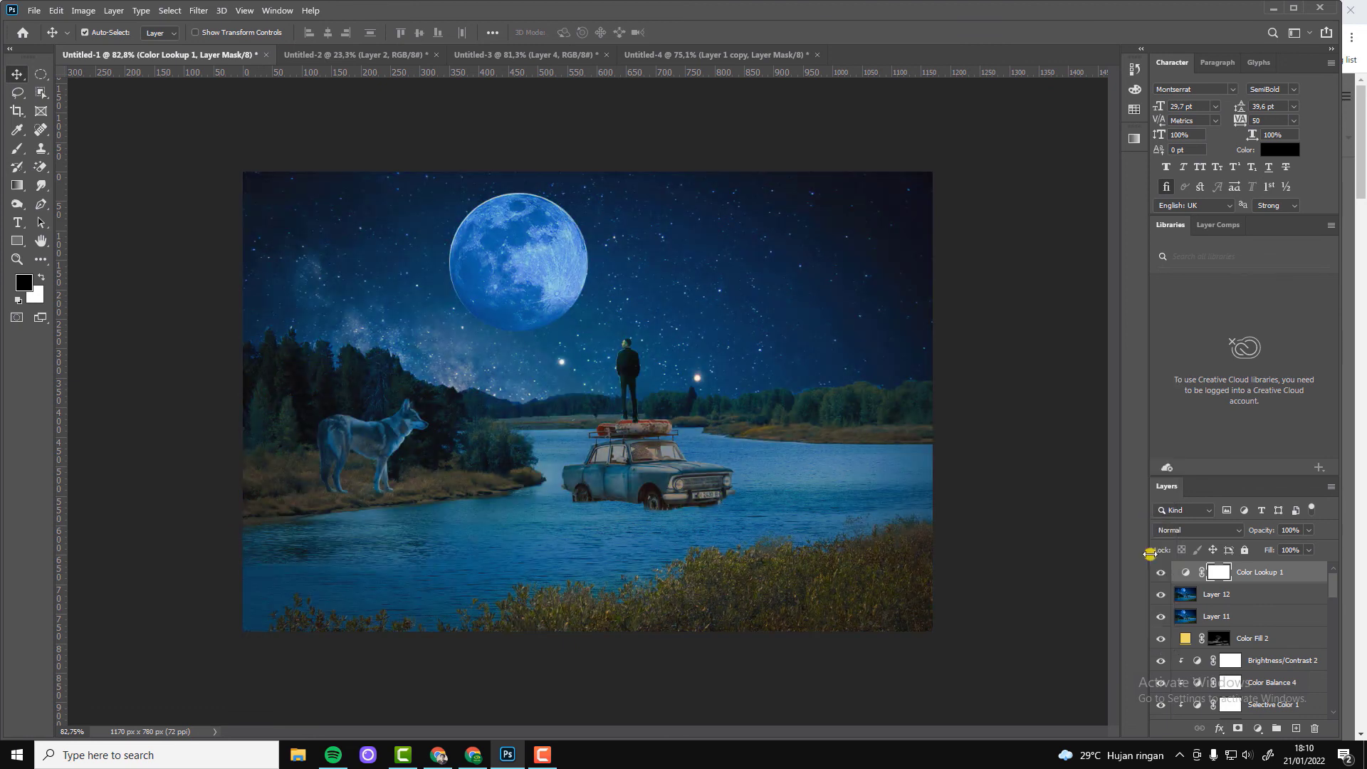
{"action": "left_click", "coordinate": [1161, 572]}
{"action": "scroll", "coordinate": [946, 497], "scroll_direction": "up", "scroll_amount": 1}
{"action": "scroll", "coordinate": [916, 479], "scroll_direction": "down", "scroll_amount": 2}
{"action": "left_click", "coordinate": [1000, 491]}
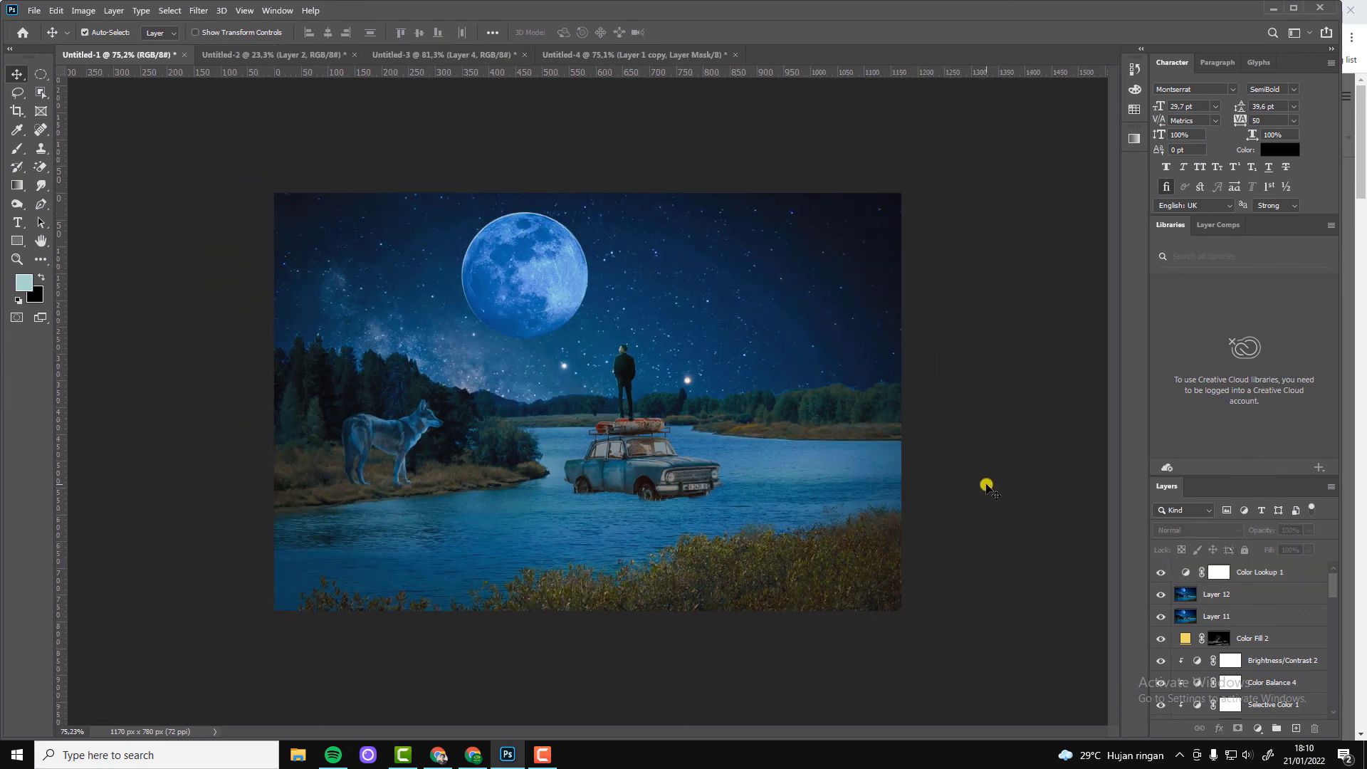
Step: Stamp the visible scene into a new Layer 13 above Color Lookup 1 and apply High Pass
{"action": "left_click", "coordinate": [1274, 579]}
{"action": "key", "text": "ctrl+shift+alt+n"}
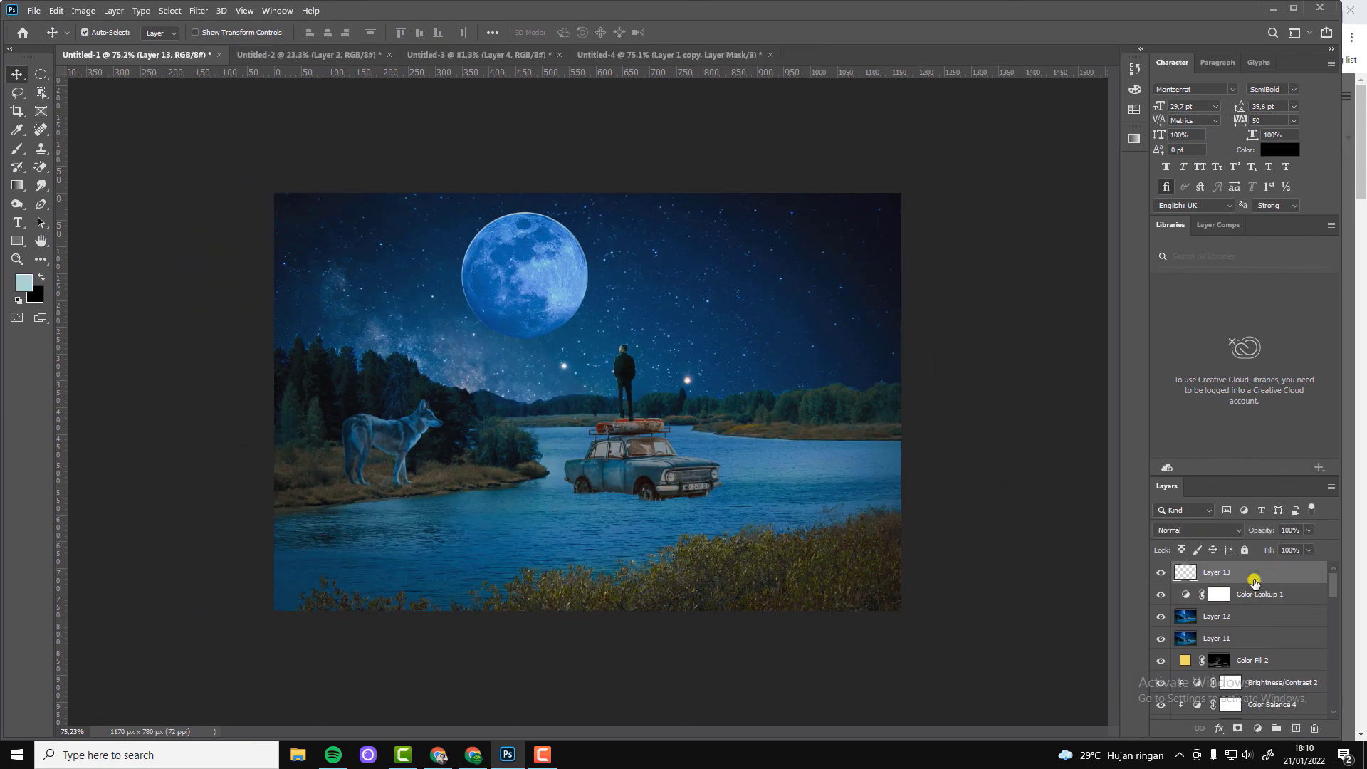
{"action": "key", "text": "ctrl"}
{"action": "left_click", "coordinate": [198, 10]}
{"action": "left_click", "coordinate": [401, 305]}
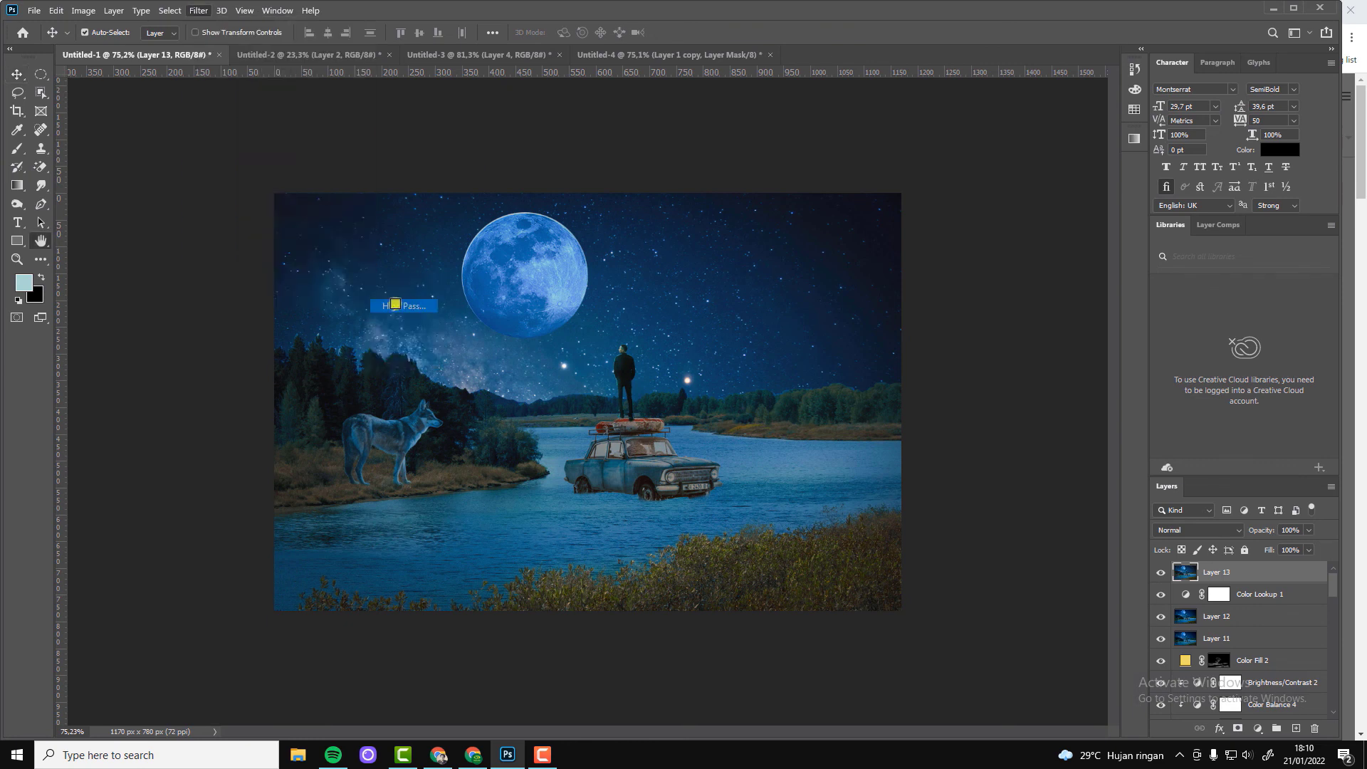
{"action": "left_click", "coordinate": [750, 183]}
Step: Blend Layer 13 in Soft Light at 50% opacity
{"action": "left_click", "coordinate": [1185, 530]}
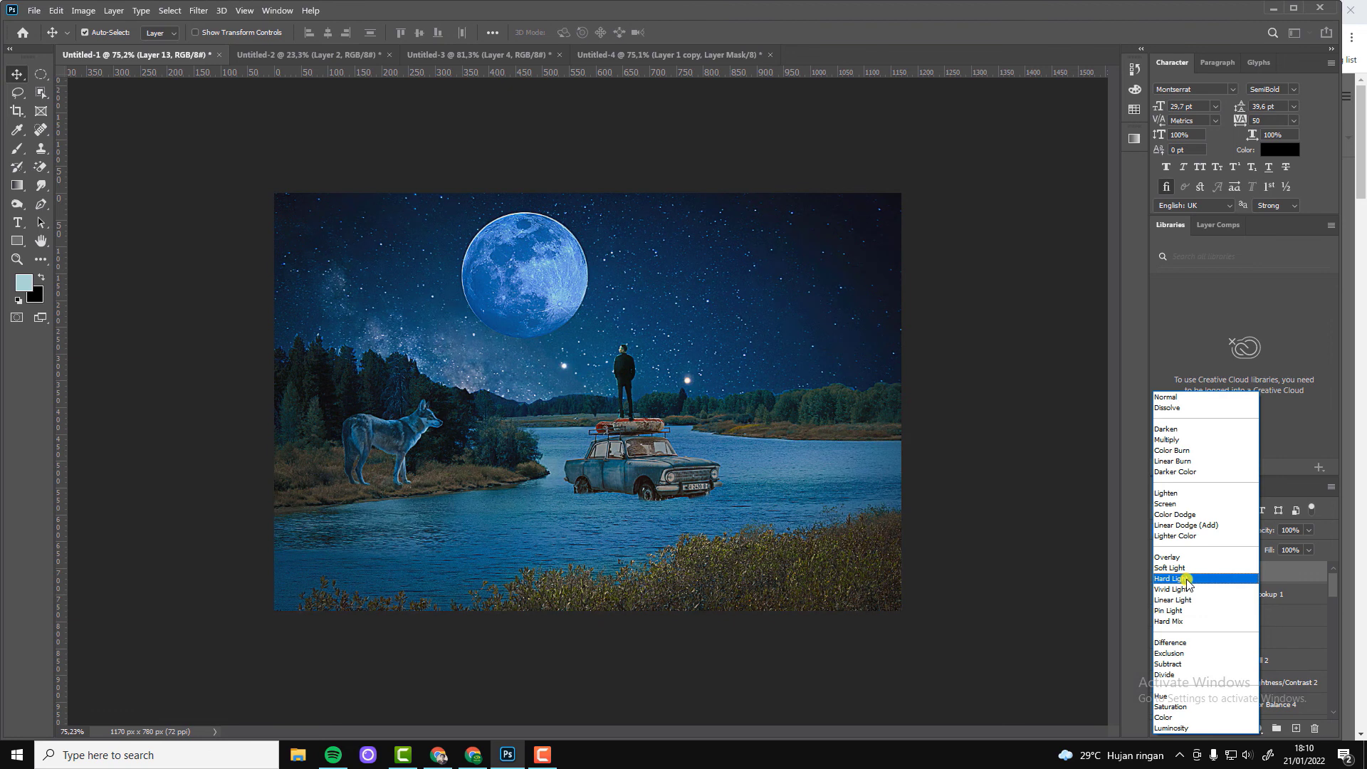
{"action": "left_click", "coordinate": [1184, 568]}
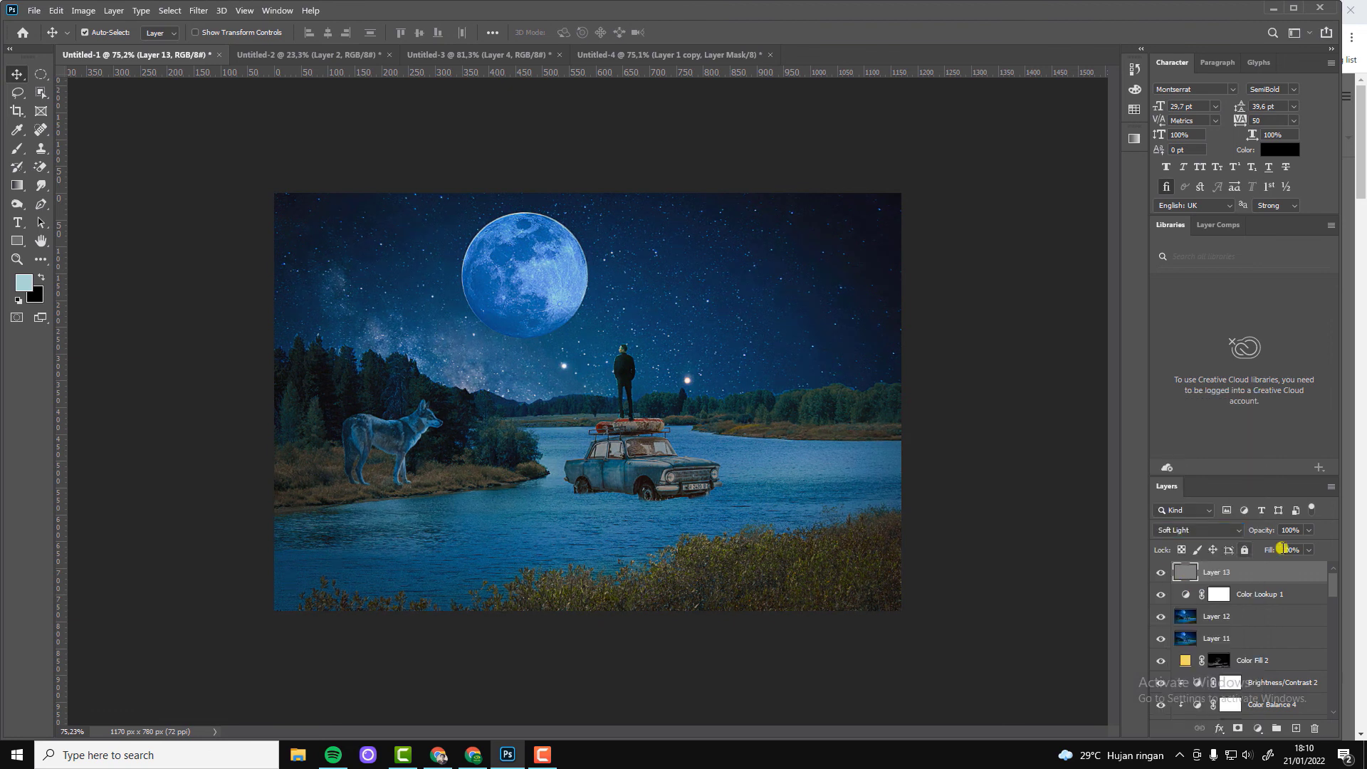
{"action": "left_click", "coordinate": [1309, 530]}
{"action": "left_click_drag", "start_coordinate": [1312, 546], "coordinate": [1274, 550]}
Step: View the sharpened composite in full-screen mode on a black background
{"action": "key", "text": "f"}
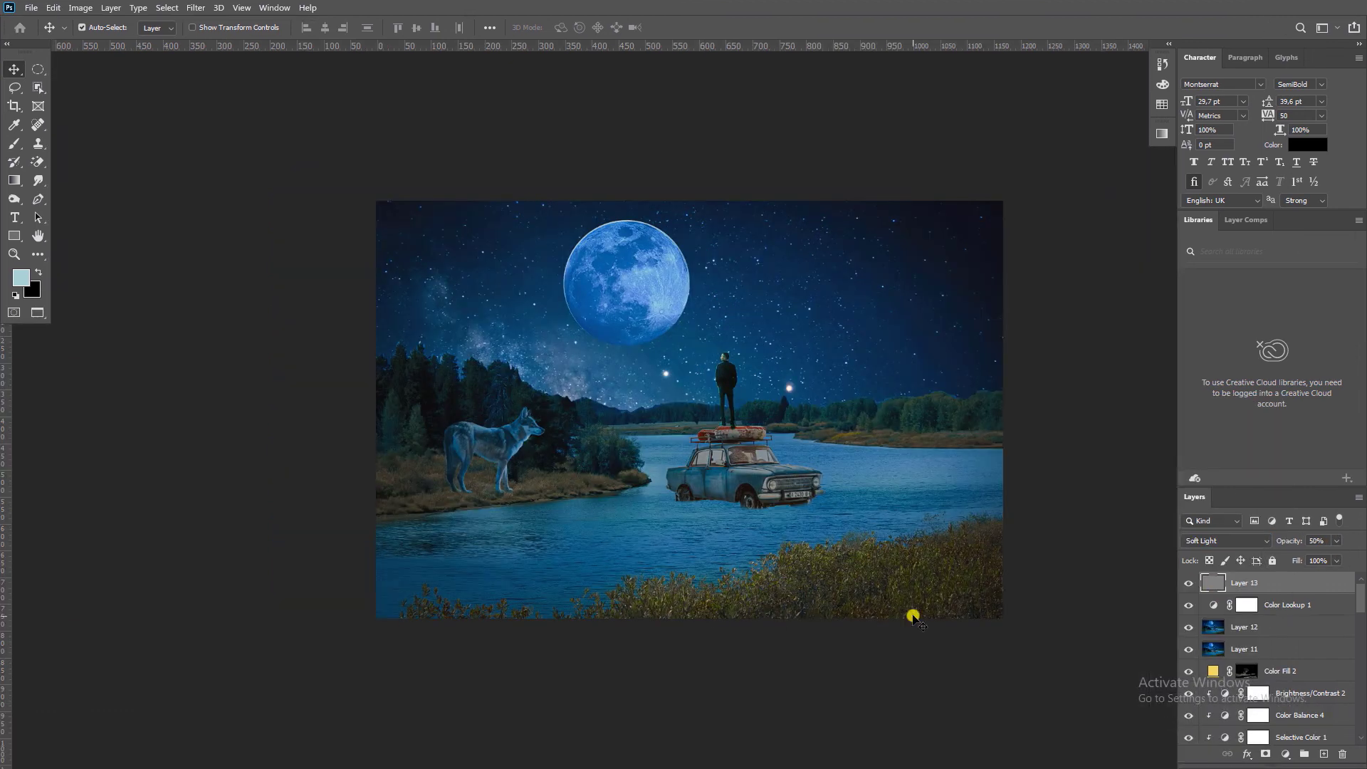
{"action": "key", "text": "f"}
{"action": "scroll", "coordinate": [553, 223], "scroll_direction": "up", "scroll_amount": 2}
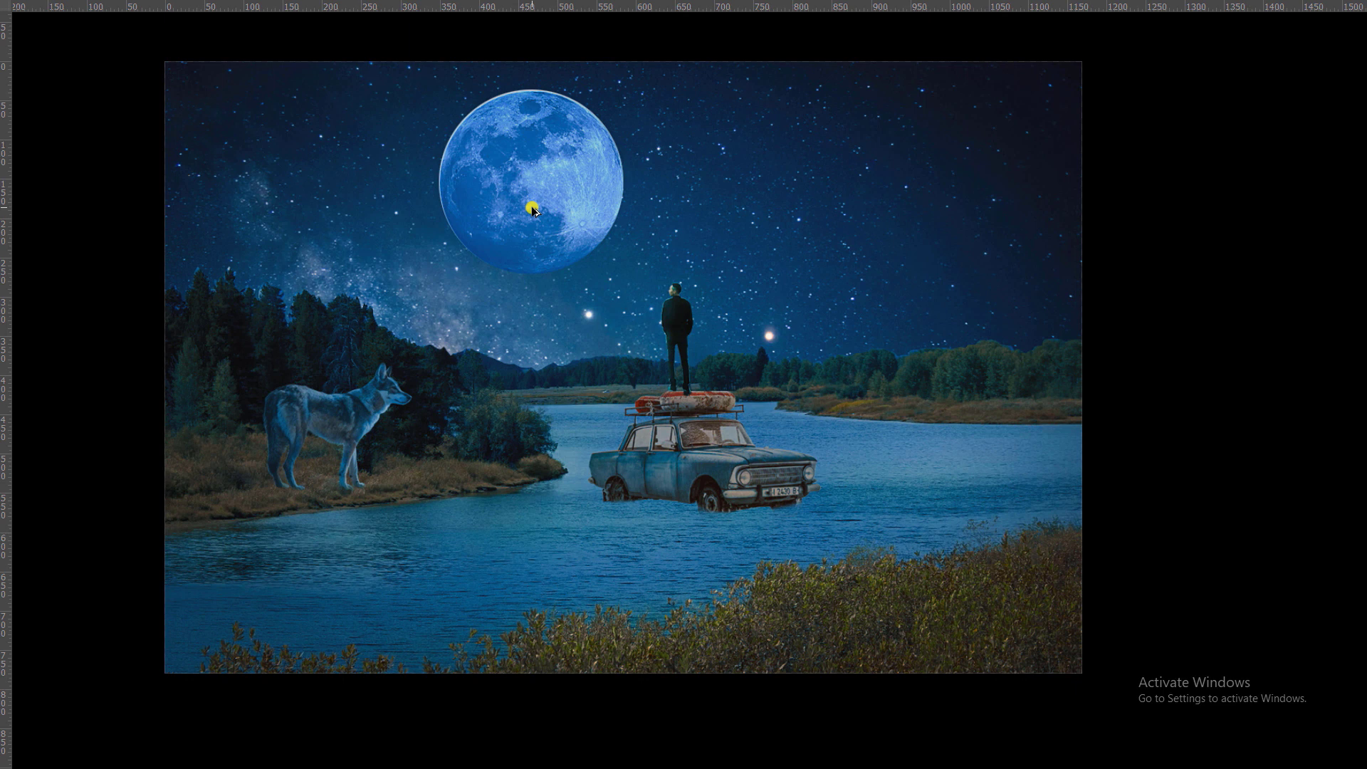
{"action": "scroll", "coordinate": [538, 207], "scroll_direction": "down", "scroll_amount": 1}
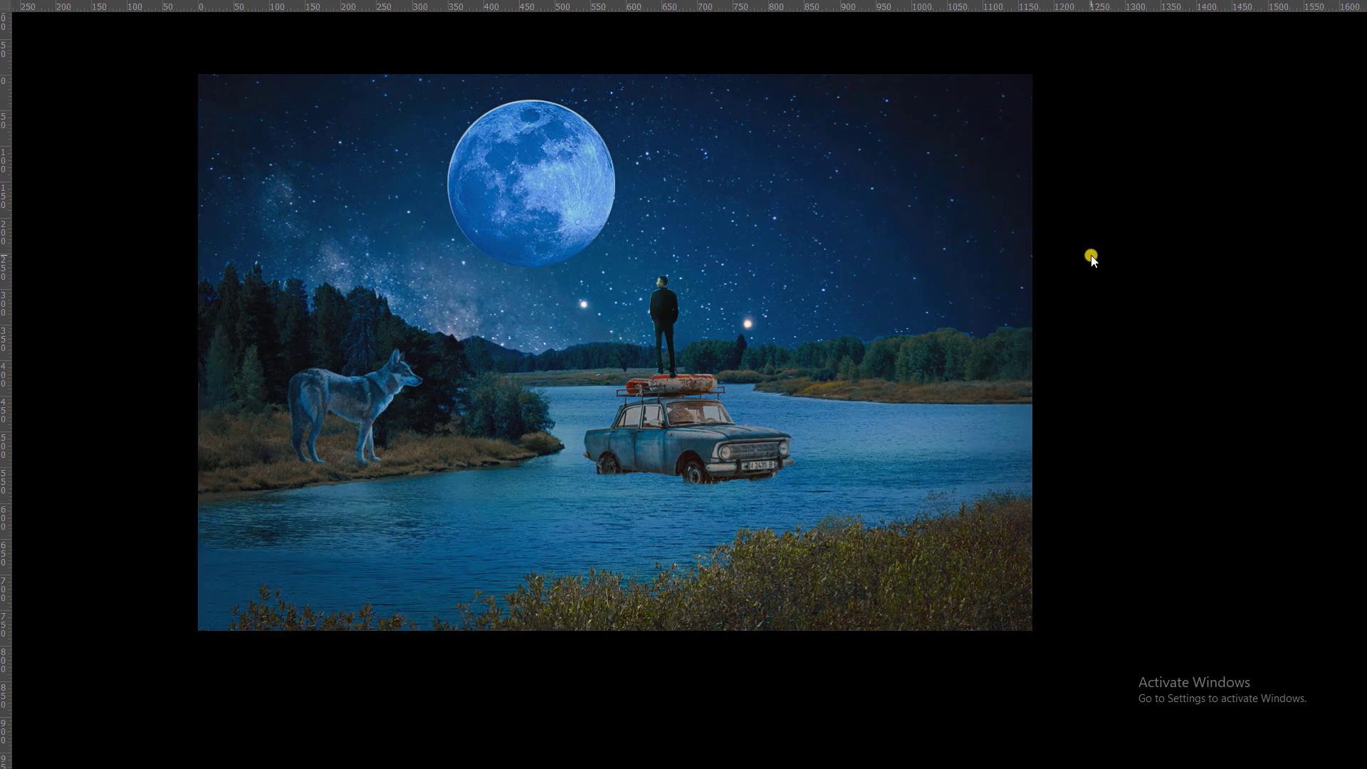